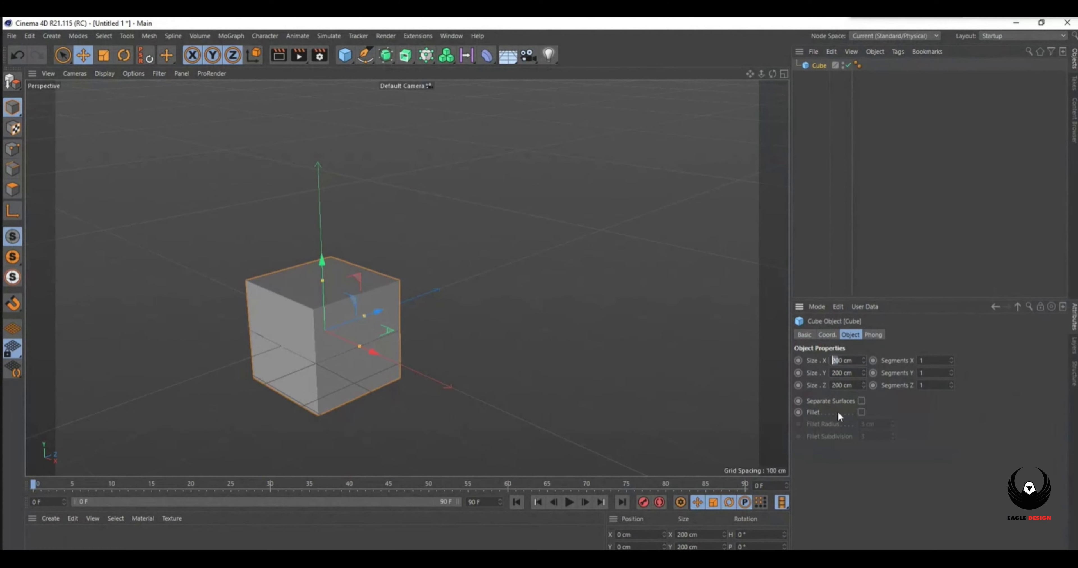
# Set the cube's X and Z sizes to 40 cm and move it along the Z axis away from the origin.
pyautogui.press('Return')
pyautogui.write('4')
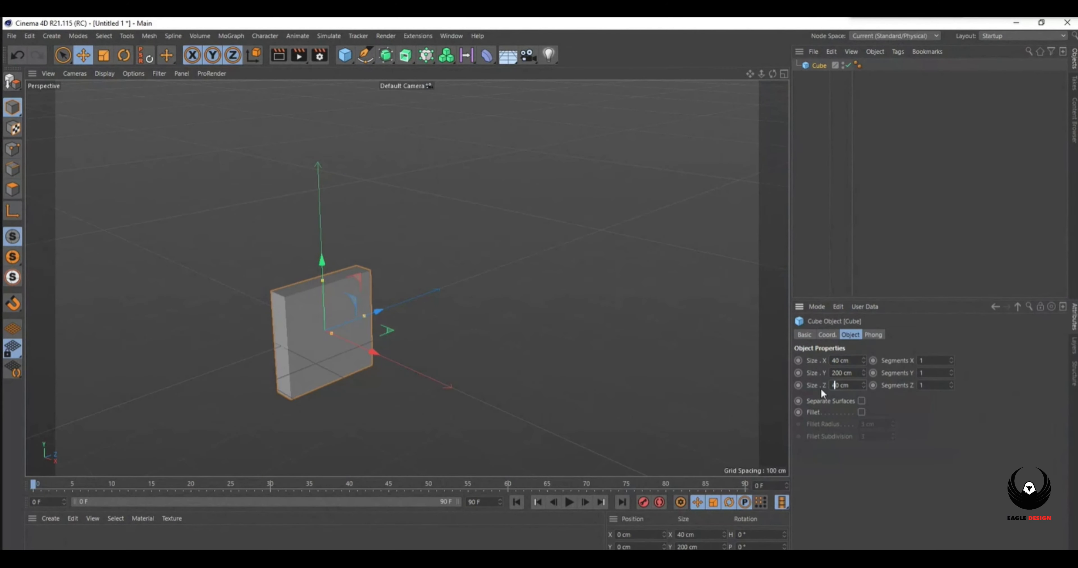
pyautogui.press('Return')
pyautogui.moveTo(374, 310); pyautogui.dragTo(348, 323)
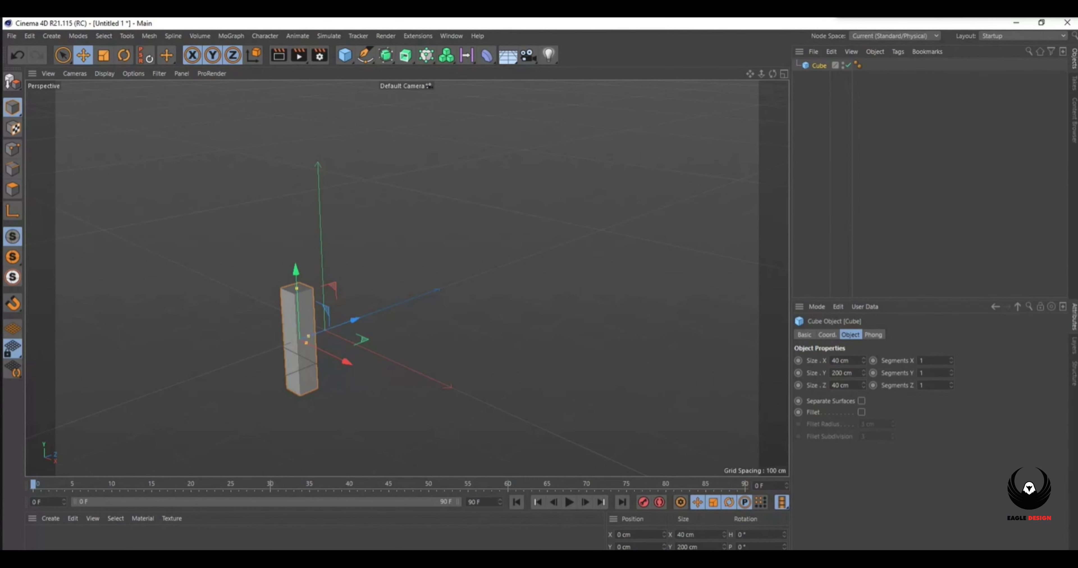
pyautogui.moveTo(353, 320); pyautogui.dragTo(268, 353)
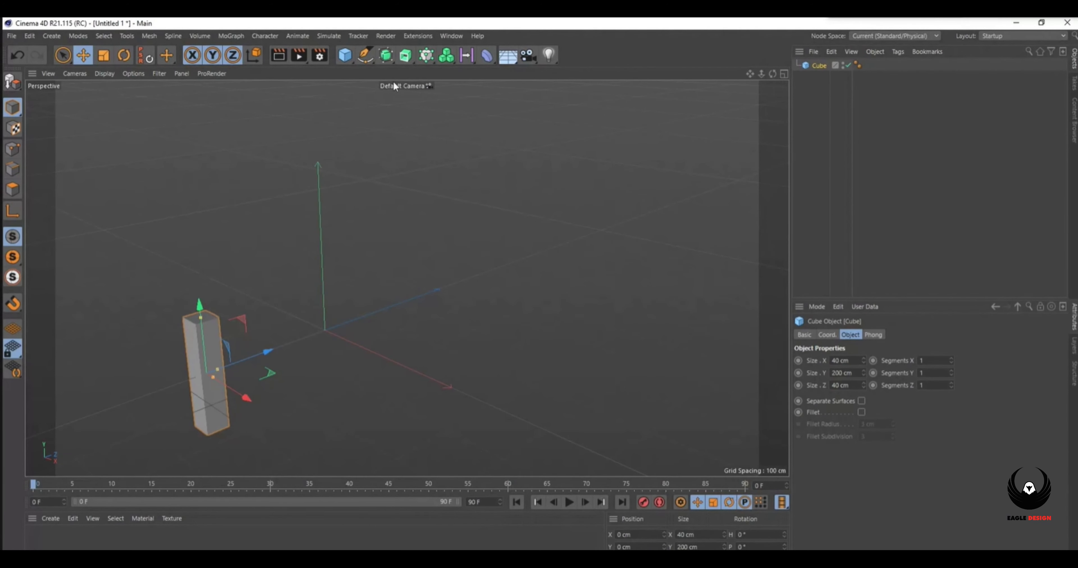
# Add a Symmetry object as the cube's parent and set its mirror plane to XY.
pyautogui.click(386, 57)
pyautogui.keyDown('alt'); pyautogui.click(464, 138); pyautogui.keyUp('alt')
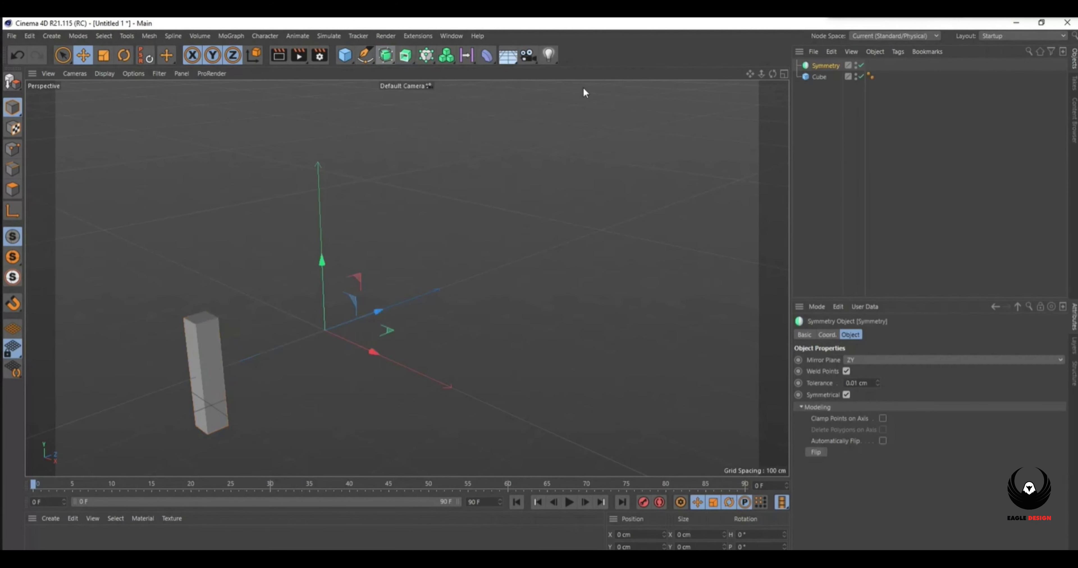
pyautogui.click(821, 67)
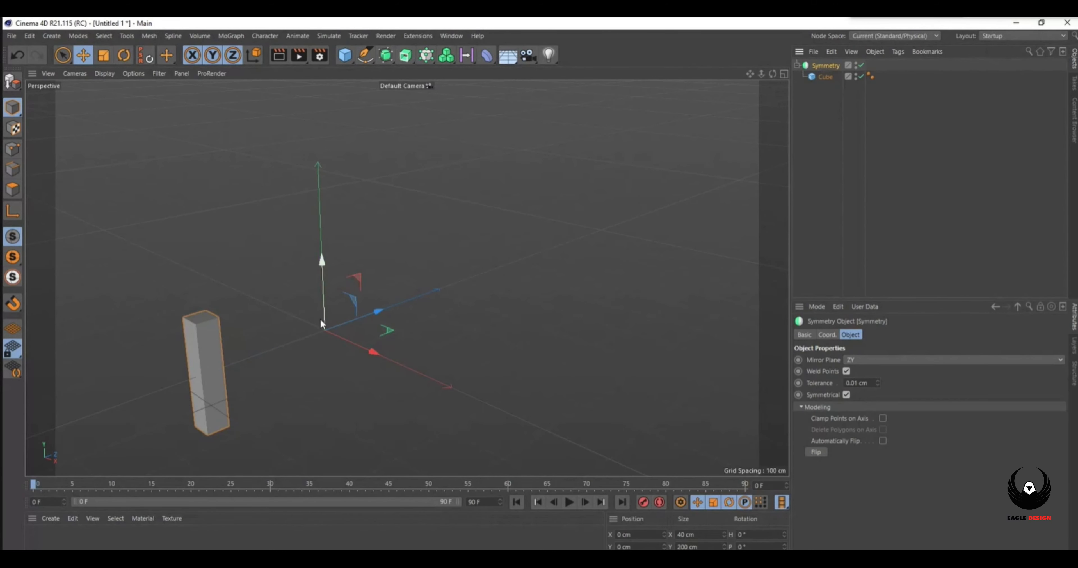
pyautogui.click(849, 360)
pyautogui.click(854, 374)
pyautogui.moveTo(772, 75); pyautogui.dragTo(542, 310)
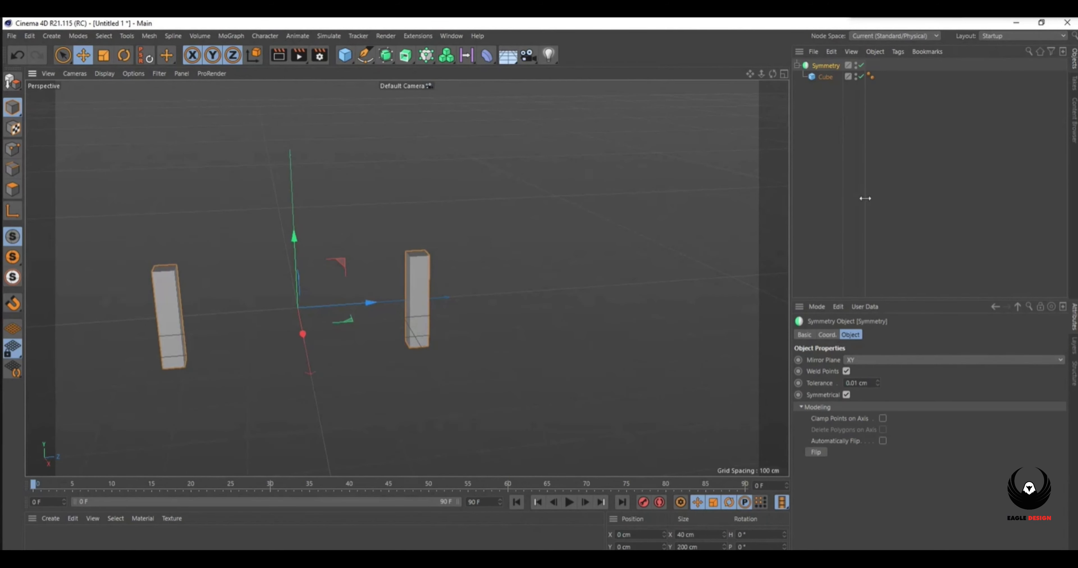
# Rename the Symmetry object as "dış duvar" and collapse its hierarchy.
pyautogui.click(821, 98)
pyautogui.doubleClick(821, 65)
pyautogui.write('dis duvar')
pyautogui.press('Return')
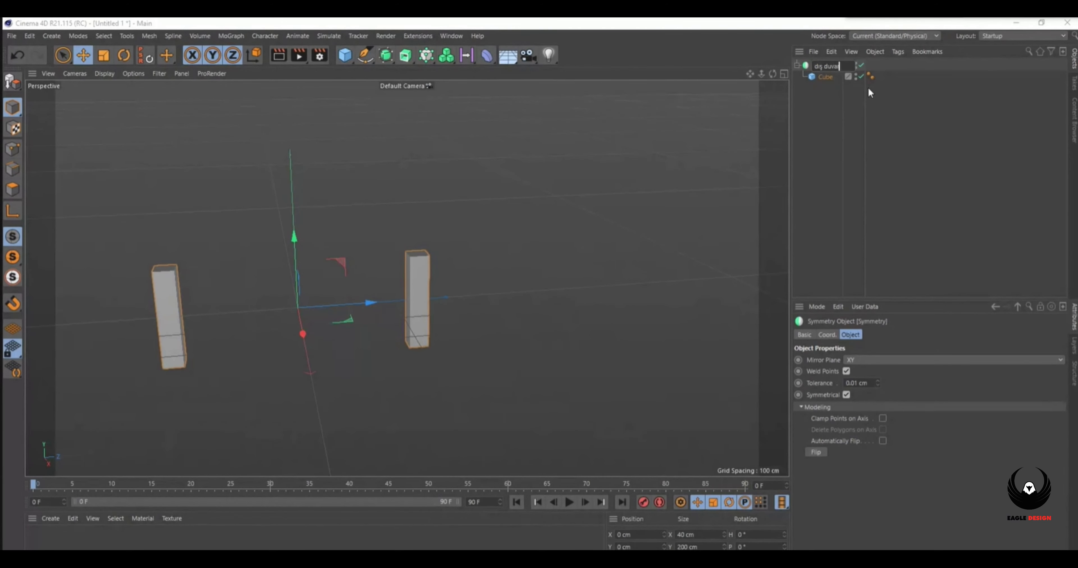
pyautogui.click(797, 66)
pyautogui.click(797, 173)
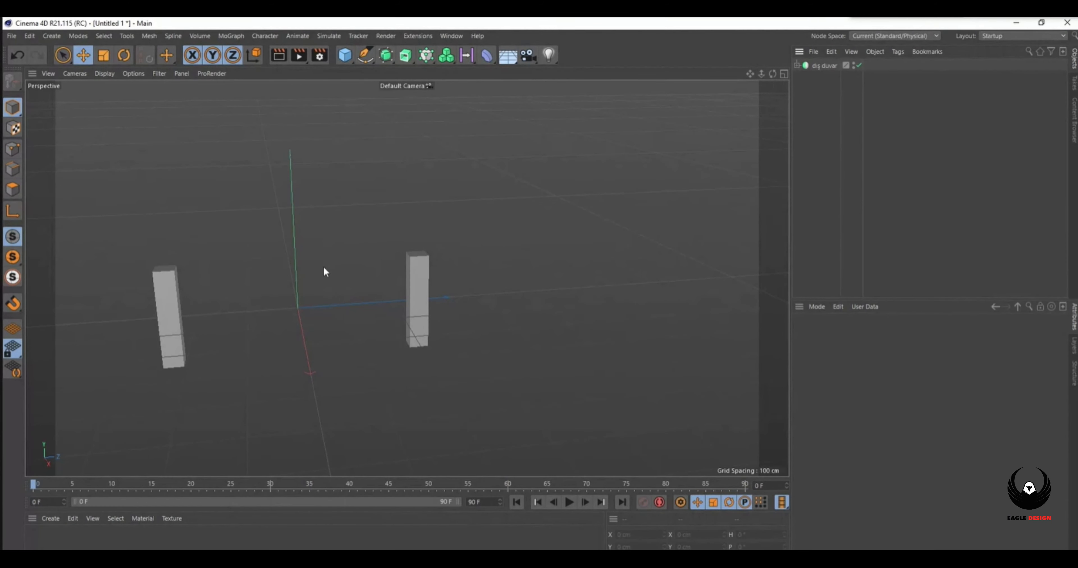
# Add a rectangle spline and set its plane to ZY.
pyautogui.click(368, 58)
pyautogui.click(474, 146)
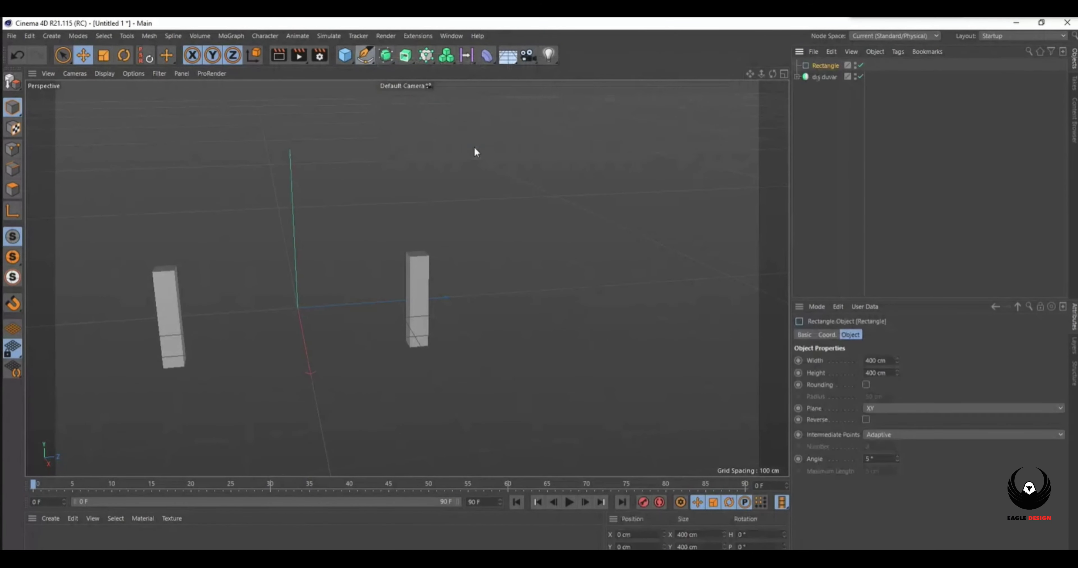
pyautogui.click(880, 403)
pyautogui.click(879, 433)
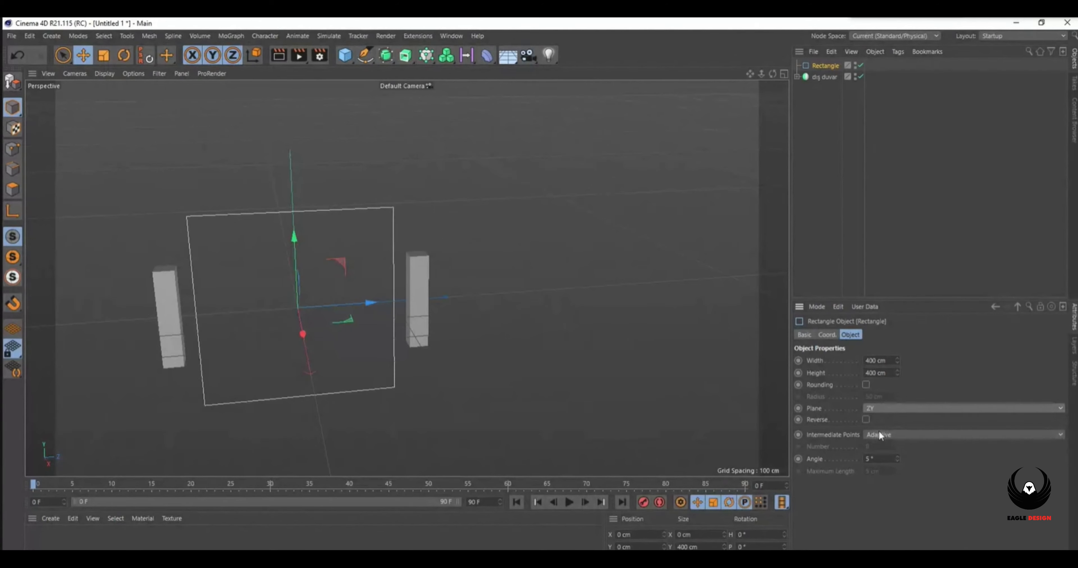
# Set the rectangle's width to 40 cm and its height to 10 cm.
pyautogui.click(782, 74)
pyautogui.scroll(-3, 259, 363)
pyautogui.press('Return')
pyautogui.doubleClick(875, 373)
pyautogui.write('10')
pyautogui.press('Return')
pyautogui.scroll(6, 220, 361)
pyautogui.scroll(-5, 248, 377)
pyautogui.click(402, 73)
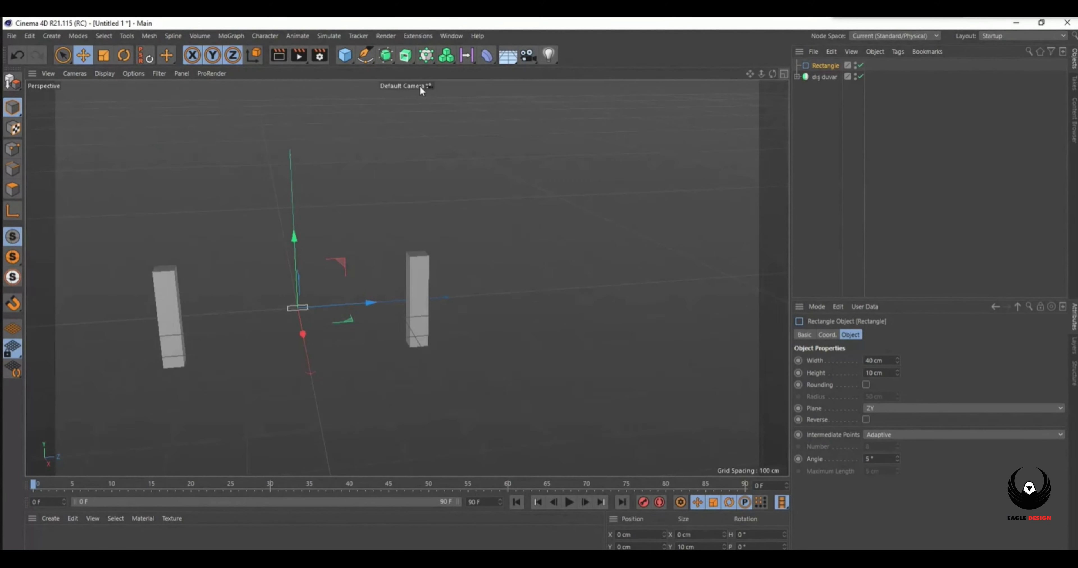
# Add a 40 × 10 × 40 cm cube at the origin to compare with the rectangle, and delete it.
pyautogui.moveTo(772, 74); pyautogui.dragTo(542, 309)
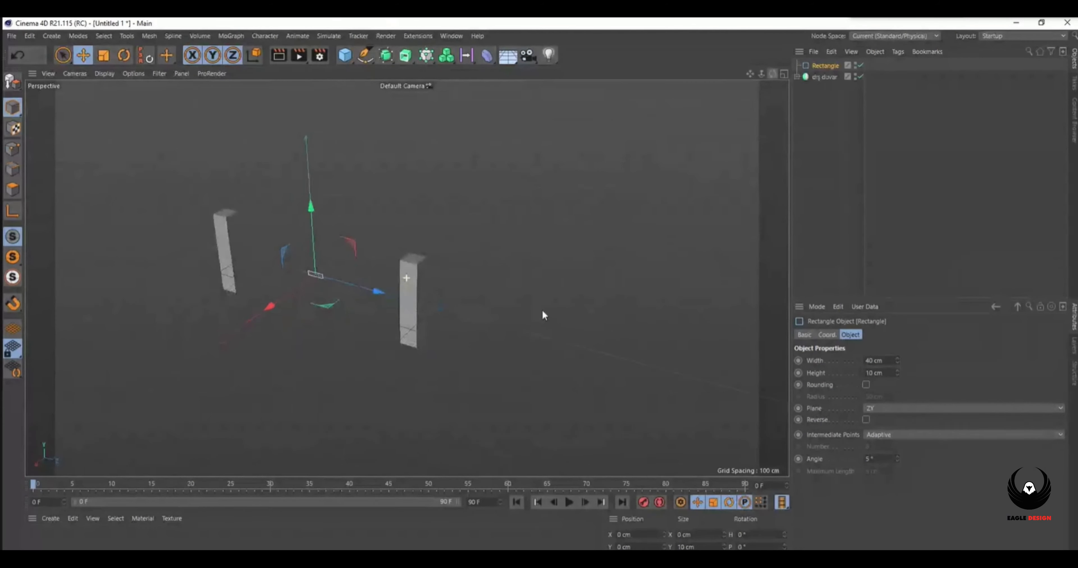
pyautogui.click(345, 55)
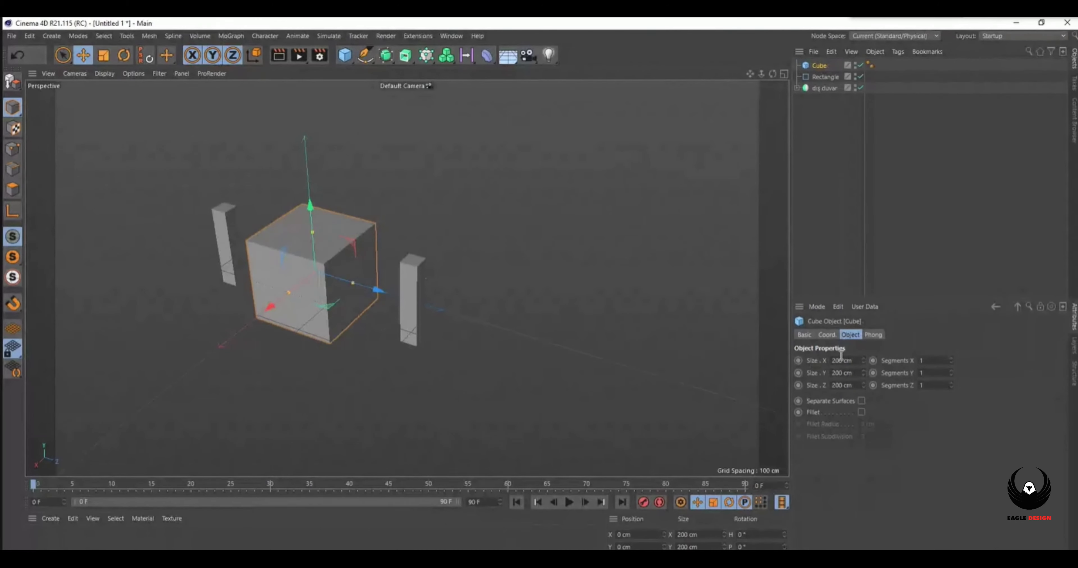
pyautogui.doubleClick(835, 361)
pyautogui.write('40')
pyautogui.moveTo(839, 373); pyautogui.dragTo(827, 370)
pyautogui.write('1')
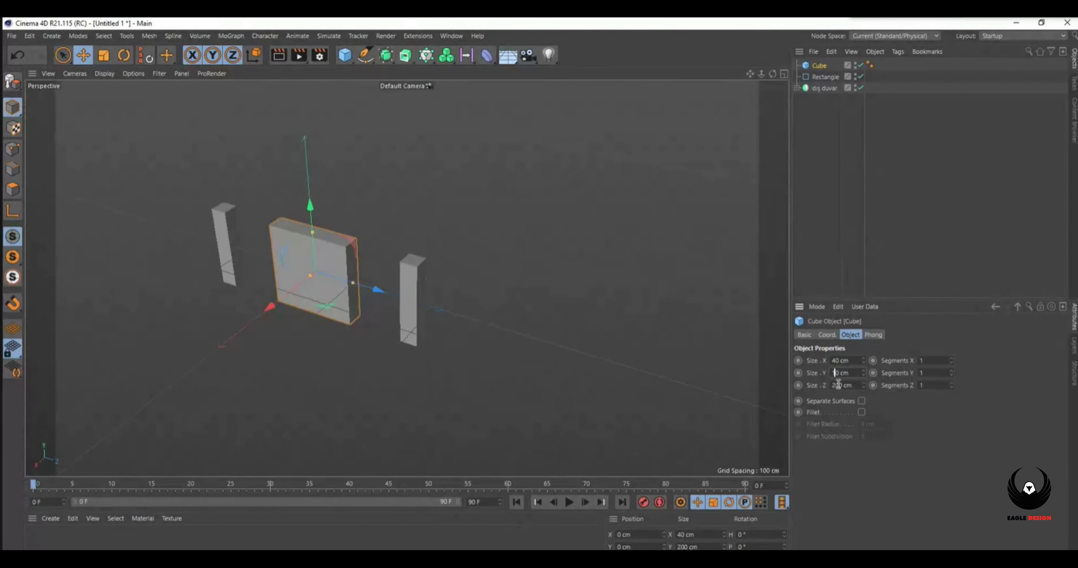
pyautogui.doubleClick(838, 384)
pyautogui.write('40')
pyautogui.press('Return')
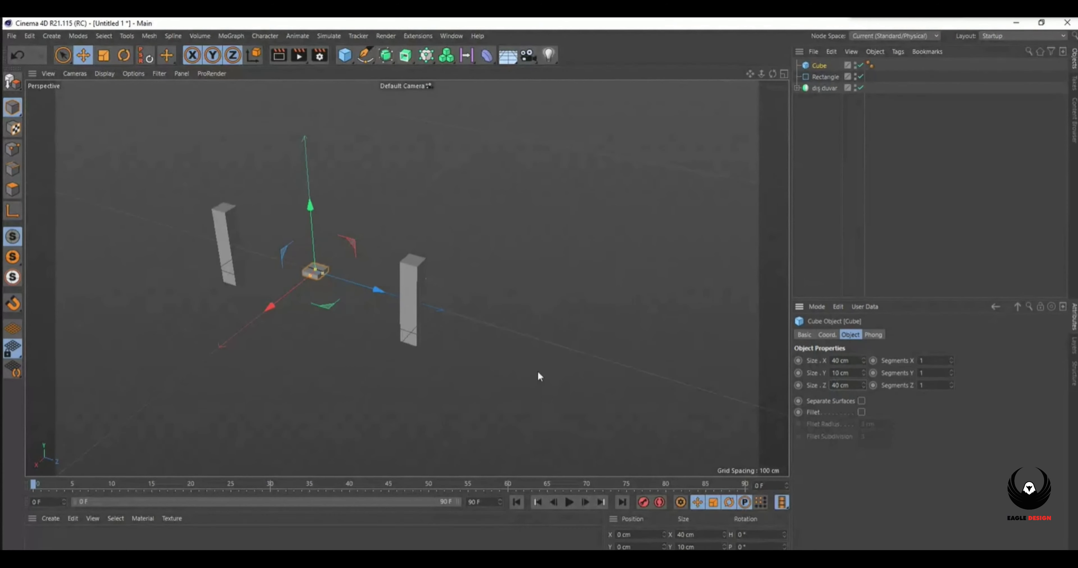
pyautogui.scroll(6, 313, 279)
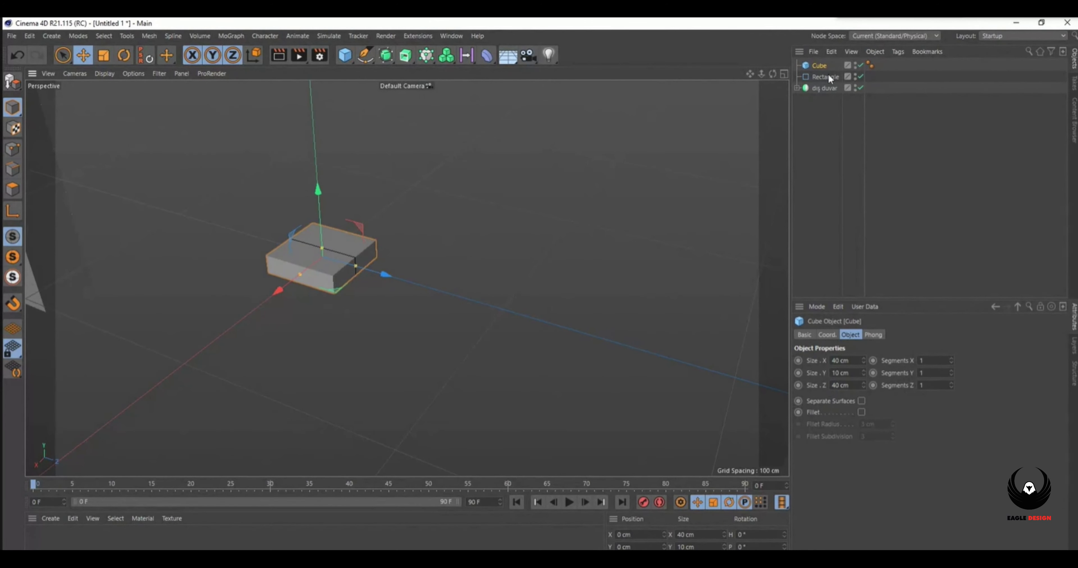
pyautogui.press('Delete')
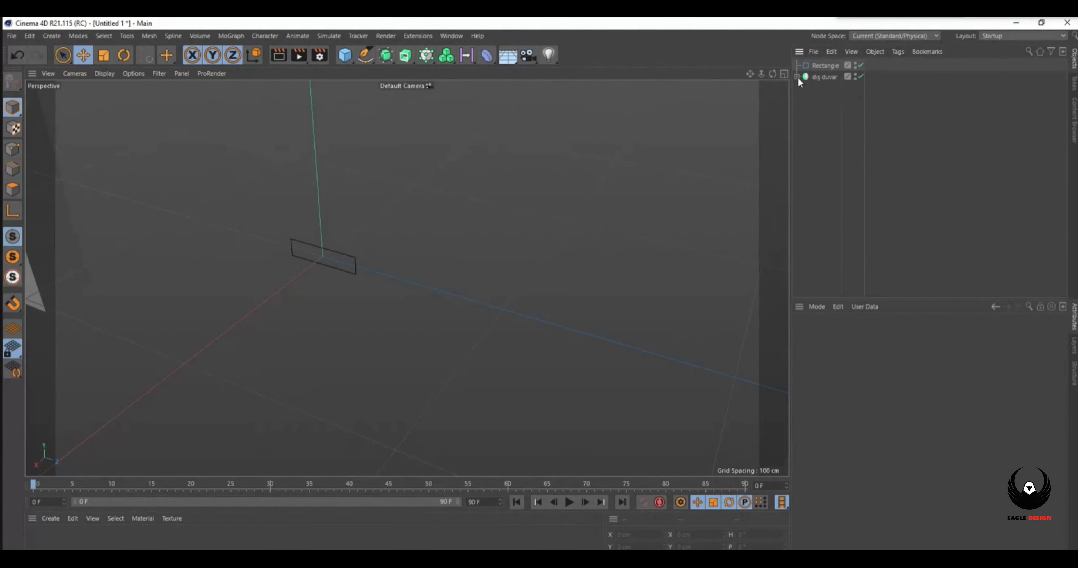
# Place the rectangle inside a Cloner in Linear mode and set its count to 9.
pyautogui.click(826, 65)
pyautogui.scroll(-3, 296, 269)
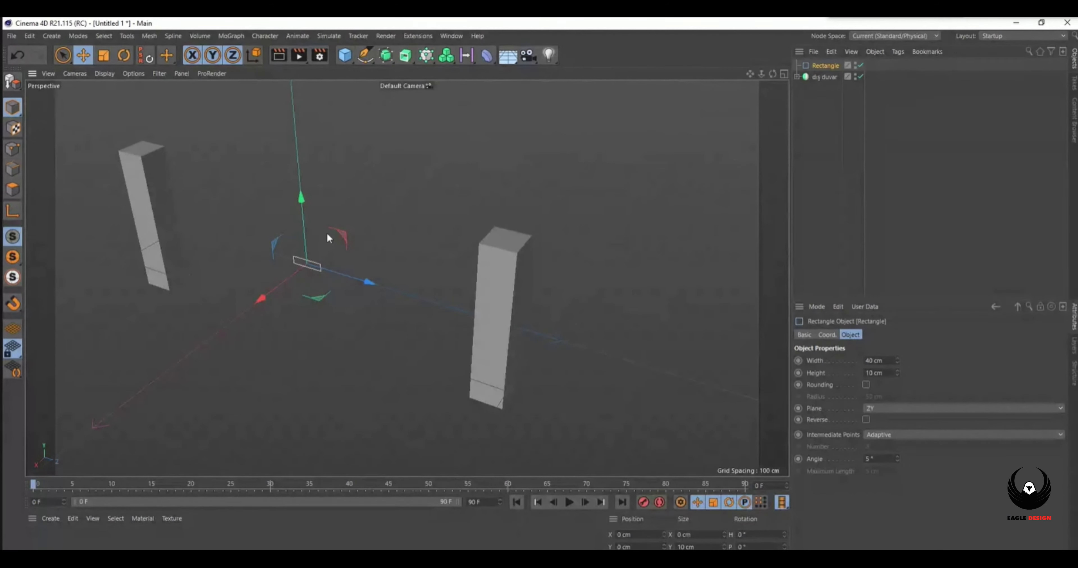
pyautogui.click(425, 55)
pyautogui.moveTo(821, 78); pyautogui.dragTo(820, 63)
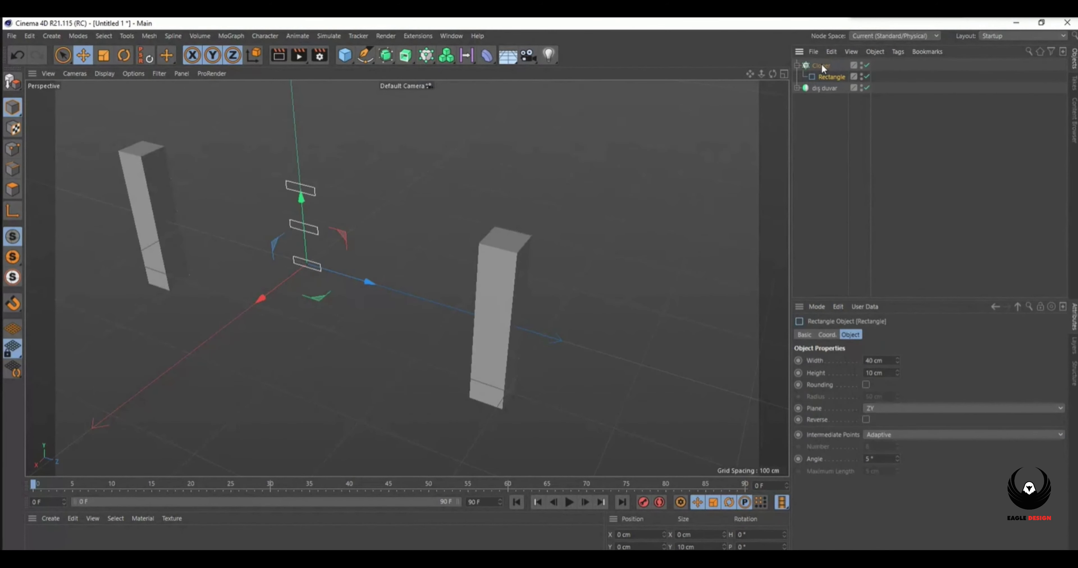
pyautogui.click(843, 361)
pyautogui.click(609, 340)
pyautogui.scroll(-4, 609, 335)
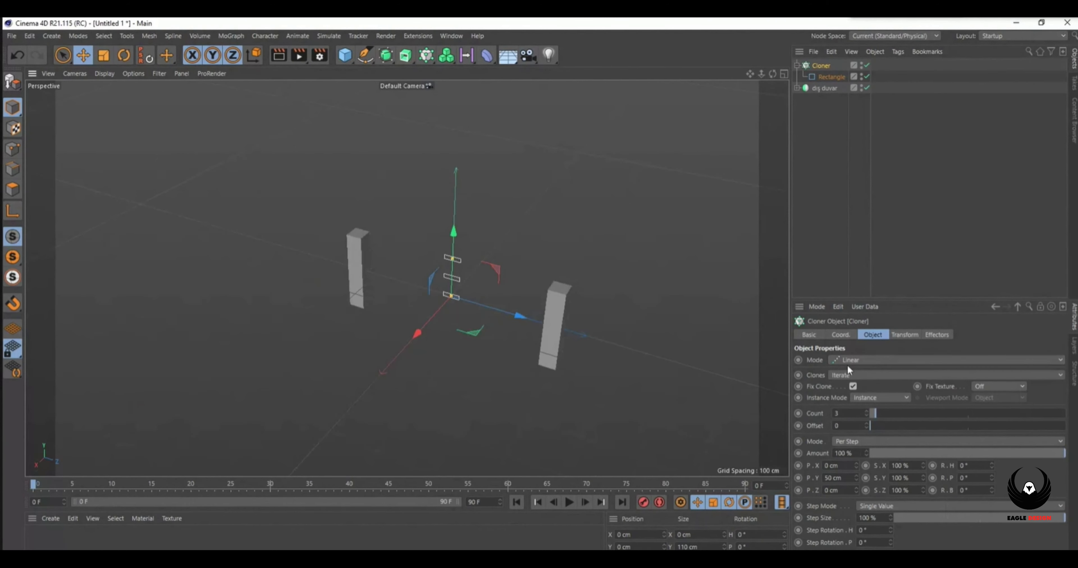
pyautogui.moveTo(865, 410); pyautogui.dragTo(865, 411)
pyautogui.scroll(5, 483, 287)
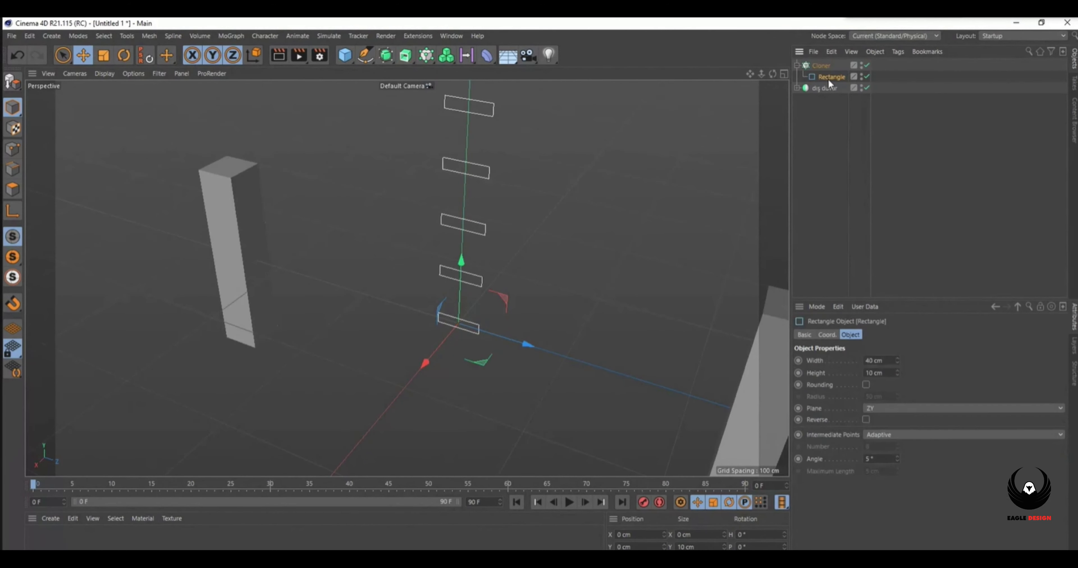
# Set the linear clones' Y position step to 10 cm.
pyautogui.click(827, 478)
pyautogui.write('10')
pyautogui.press('Return')
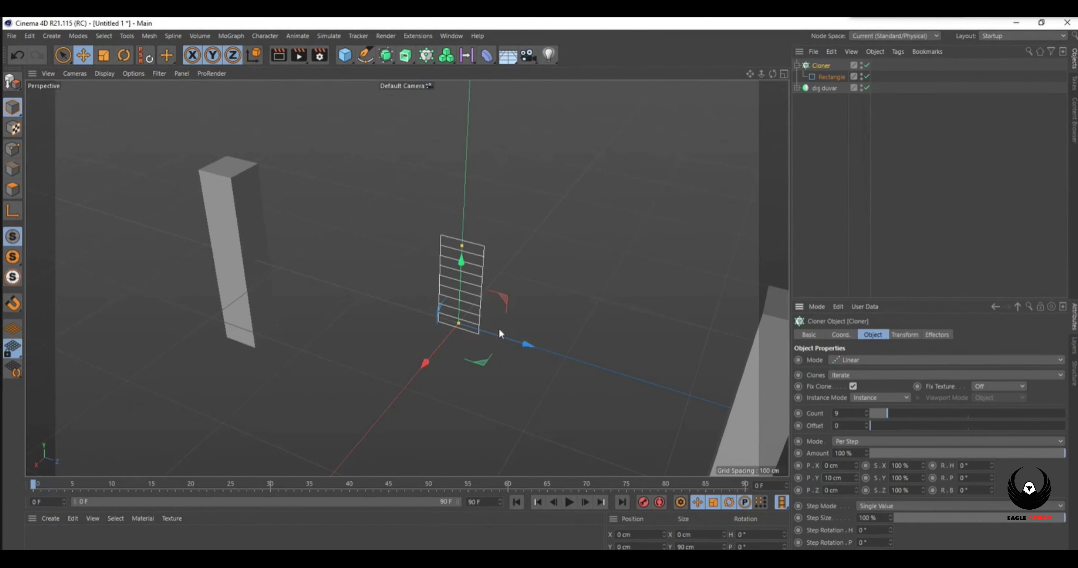
# Increase the clones' Y step to 17 cm, and try a clone offset of 8 before resetting it to 0.
pyautogui.scroll(5, 450, 300)
pyautogui.moveTo(857, 475); pyautogui.dragTo(856, 471)
pyautogui.scroll(-5, 491, 341)
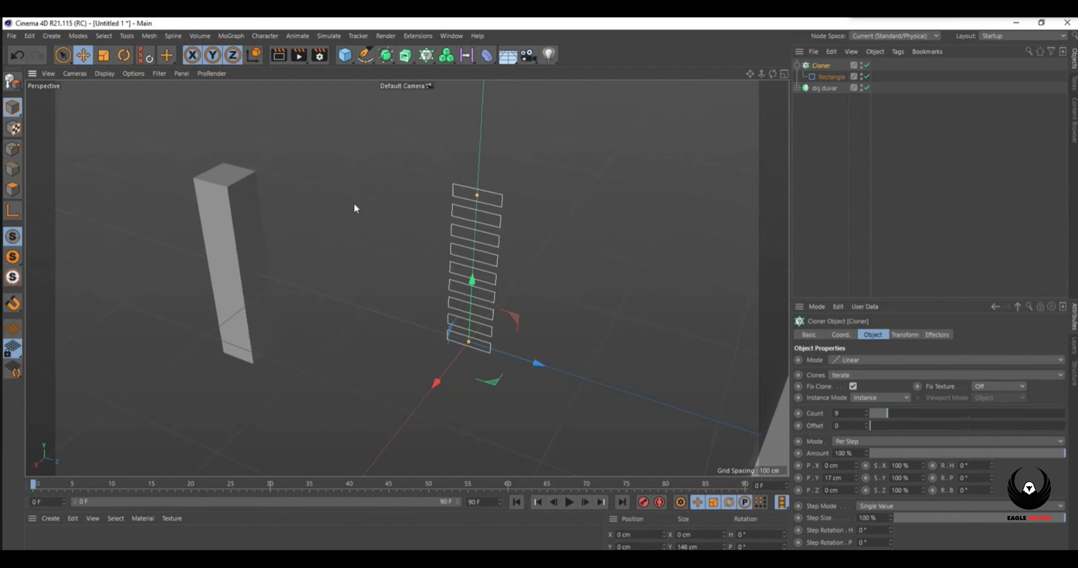
pyautogui.moveTo(871, 425); pyautogui.dragTo(885, 425)
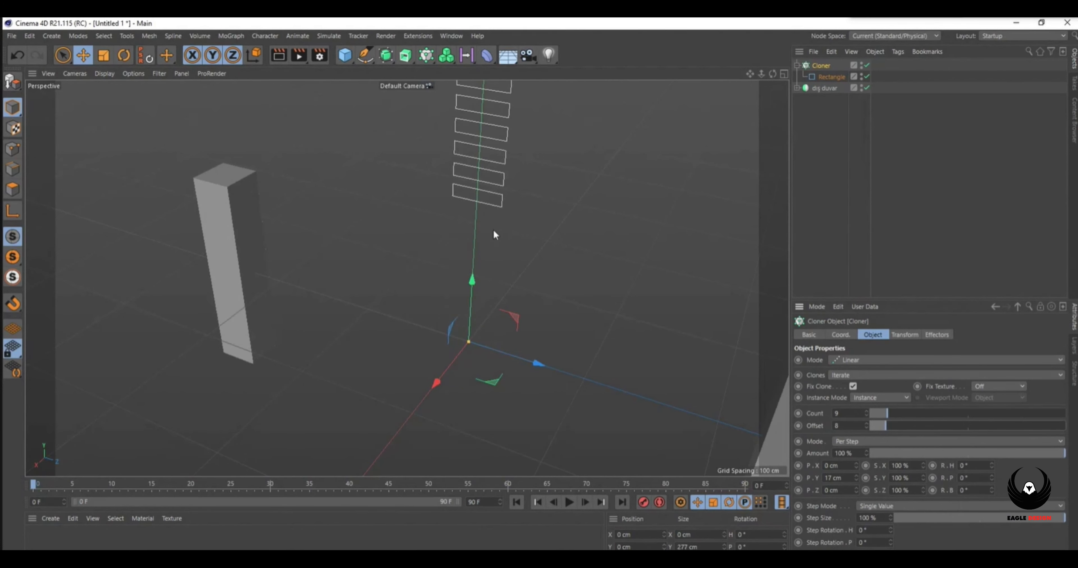
pyautogui.moveTo(885, 426); pyautogui.dragTo(862, 424)
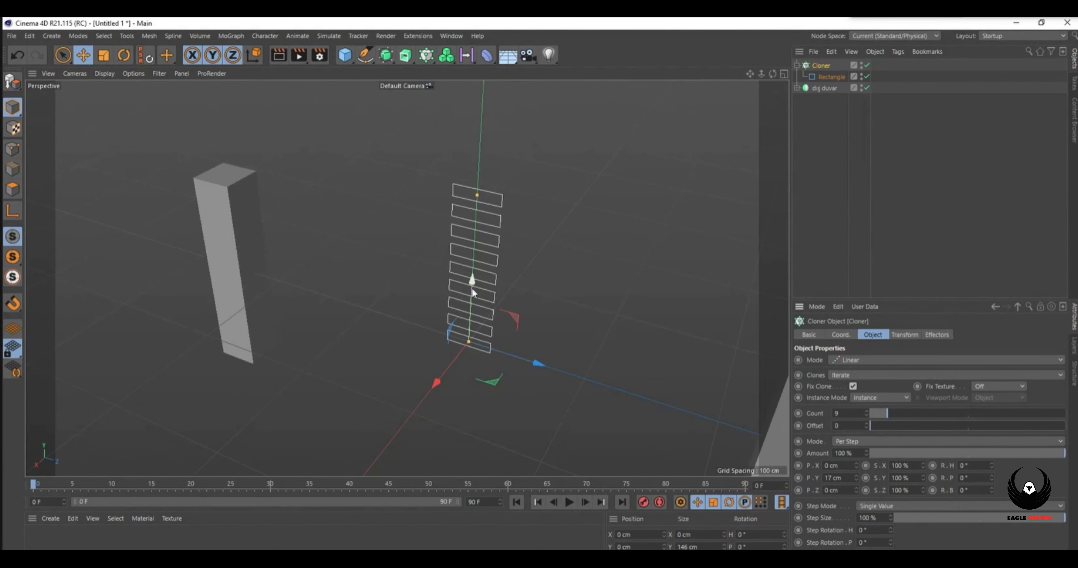
# Set the clones' Y step to 0 cm and spread them along Z with a step of 55 cm.
pyautogui.rightClick(855, 478)
pyautogui.moveTo(844, 477); pyautogui.dragTo(769, 476)
pyautogui.write('0')
pyautogui.click(967, 500)
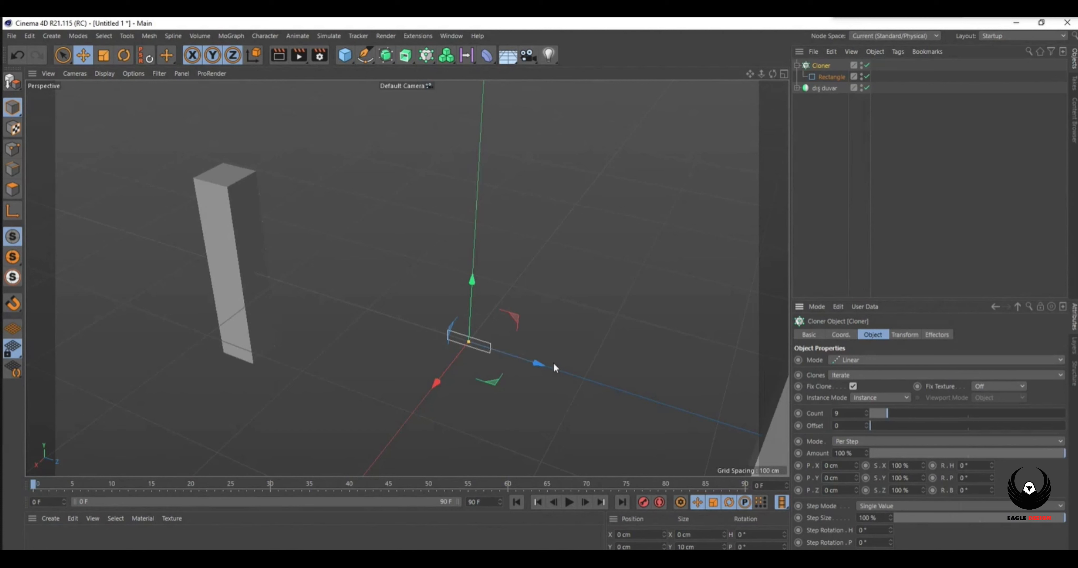
pyautogui.moveTo(856, 489); pyautogui.dragTo(857, 466)
pyautogui.scroll(-8, 716, 419)
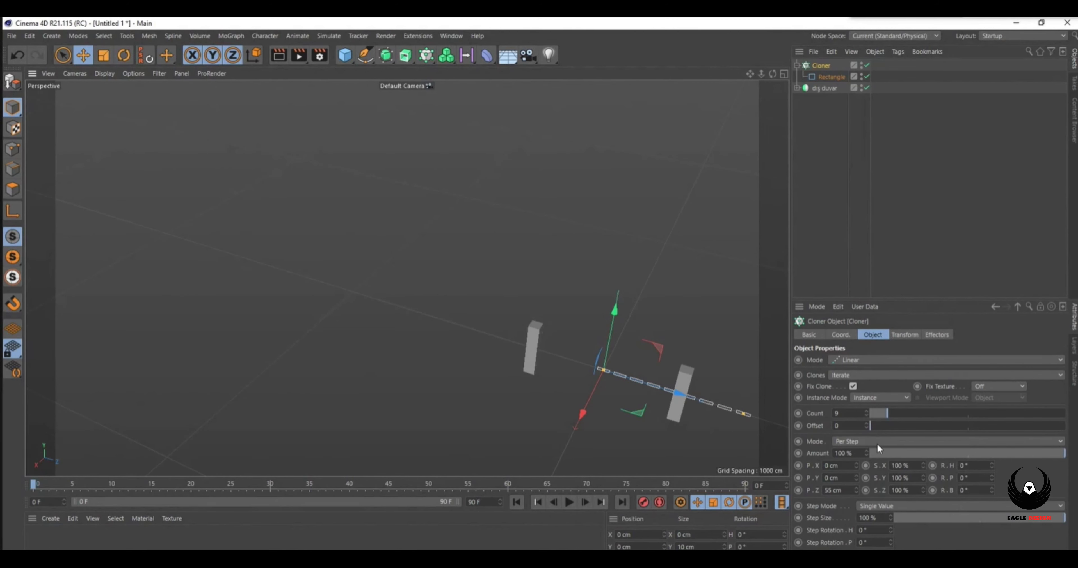
# Reset the clones' Z step to 0 cm and set their X step to 60 cm.
pyautogui.rightClick(857, 489)
pyautogui.moveTo(857, 464); pyautogui.dragTo(857, 460)
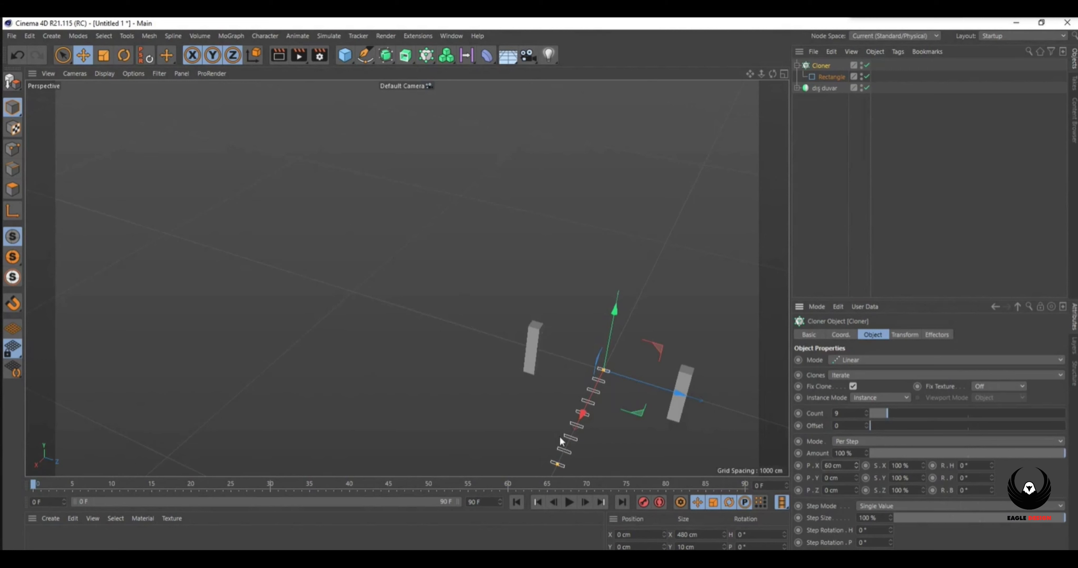
# Switch the Cloner's mode to Radial.
pyautogui.click(854, 360)
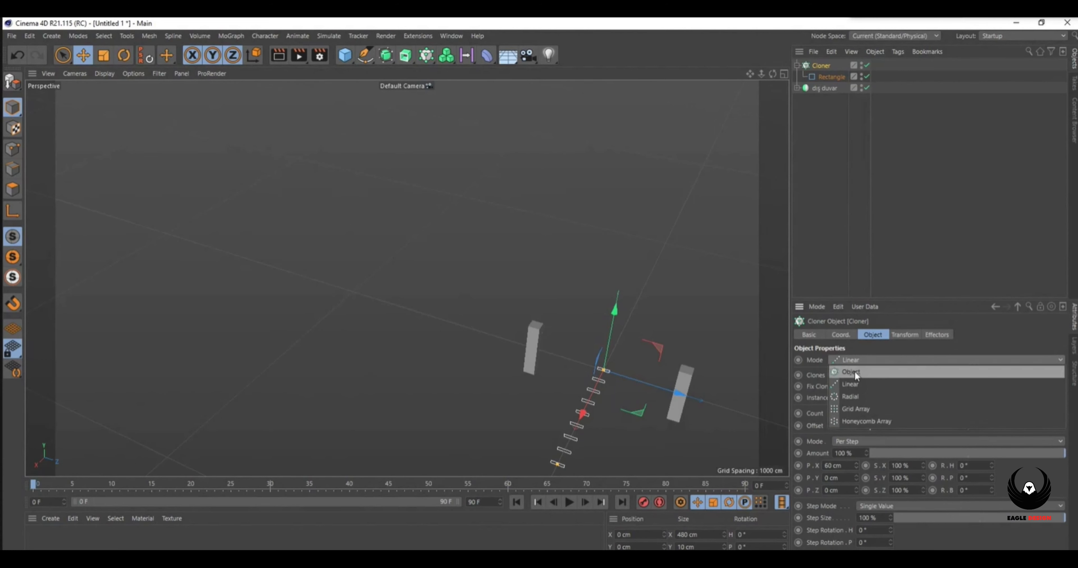
pyautogui.click(855, 397)
pyautogui.scroll(3, 541, 311)
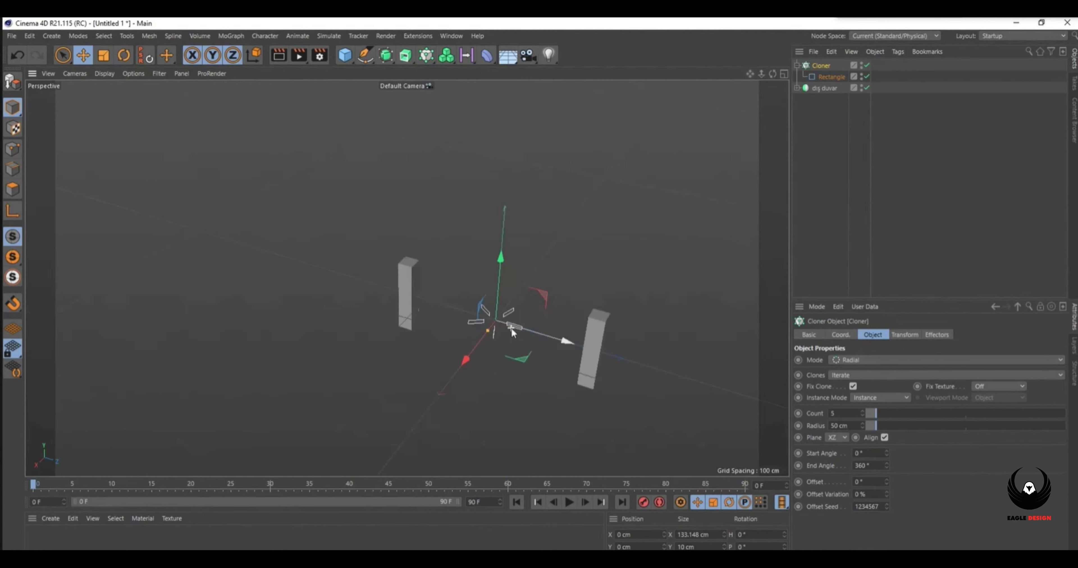
pyautogui.scroll(5, 508, 325)
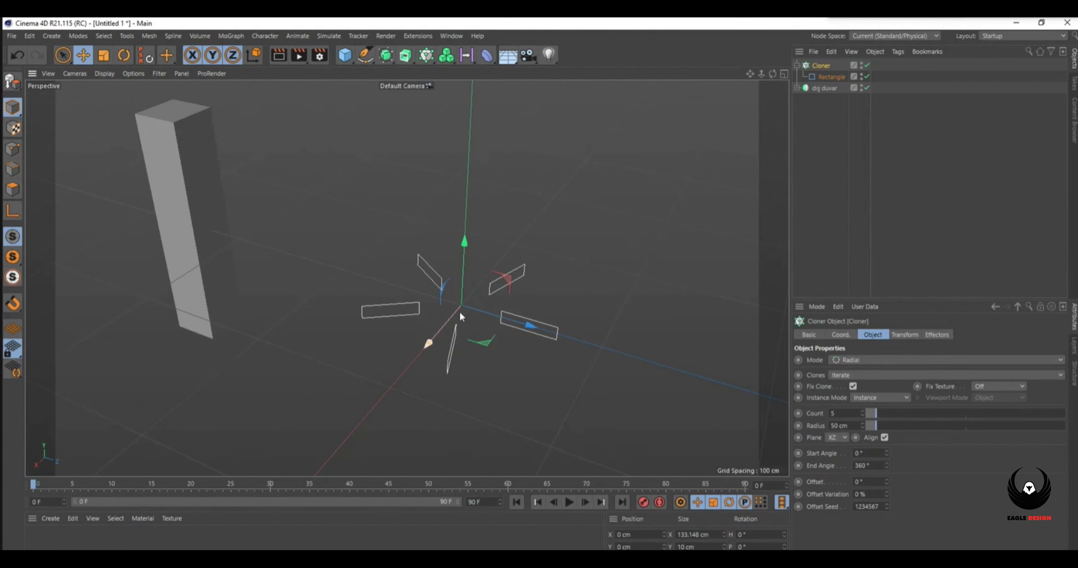
# Try the XY plane for the radial clones and settle on the ZY plane.
pyautogui.click(831, 438)
pyautogui.click(833, 448)
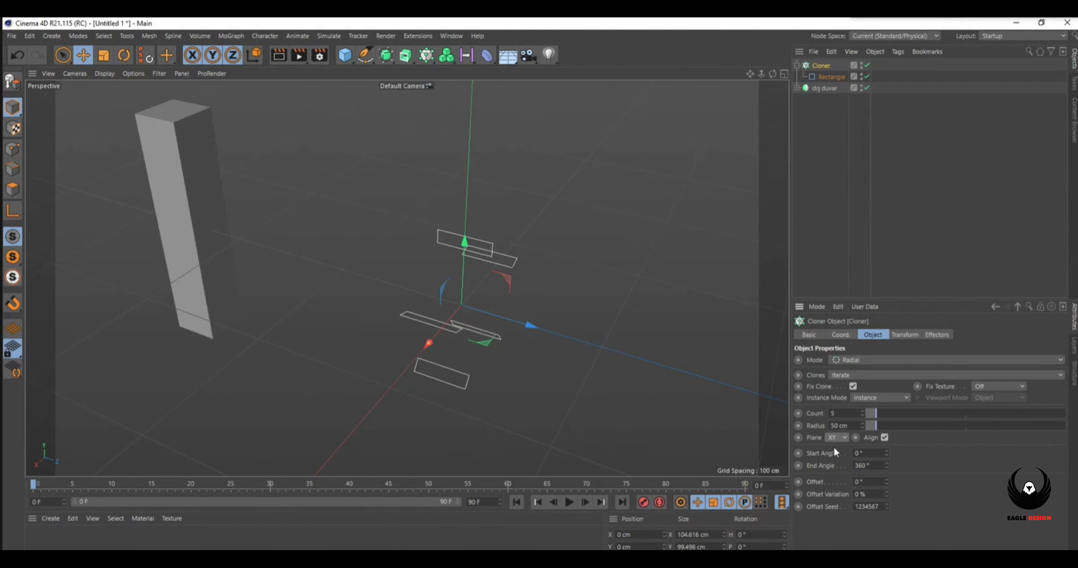
pyautogui.moveTo(772, 74); pyautogui.dragTo(542, 310)
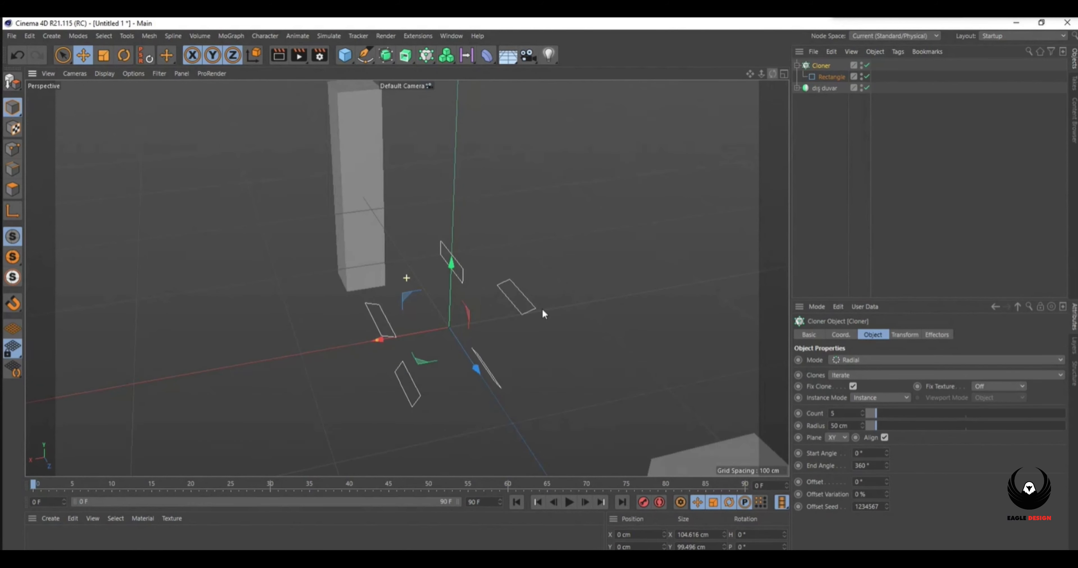
pyautogui.click(835, 437)
pyautogui.click(837, 454)
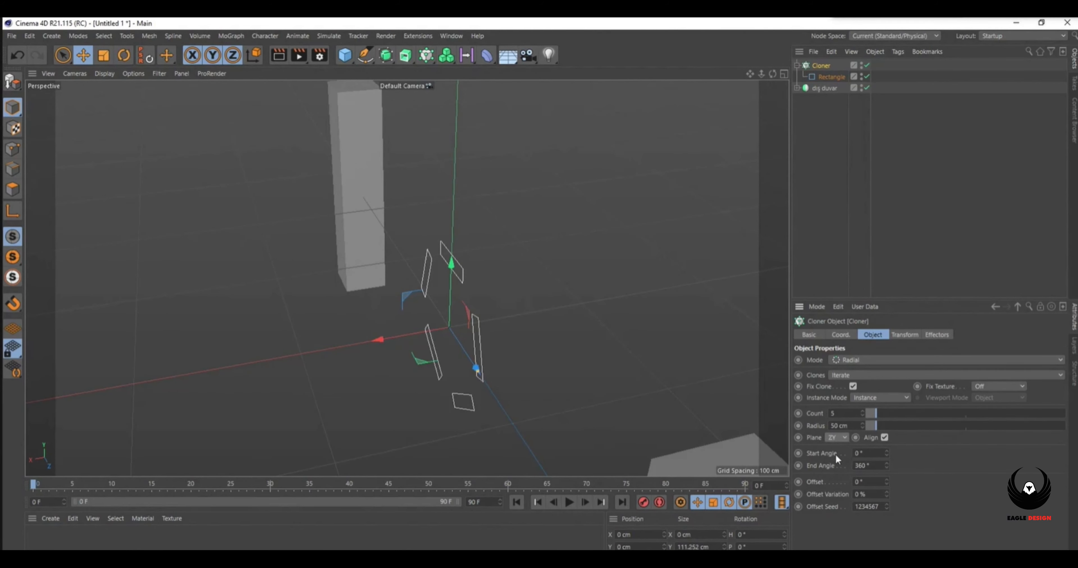
pyautogui.moveTo(773, 74); pyautogui.dragTo(542, 311)
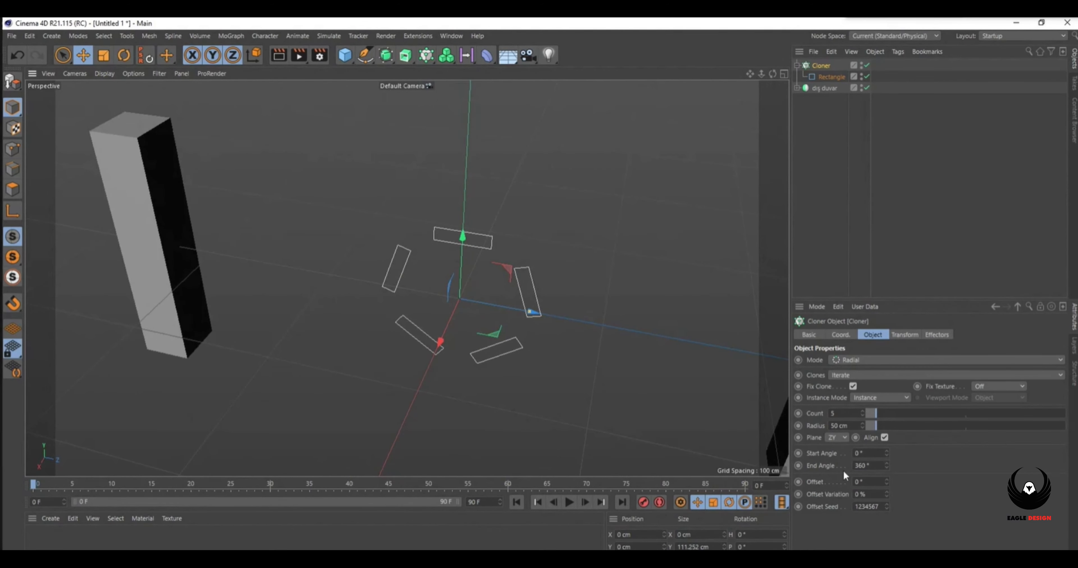
# Try 13 radial clones at a 97 cm radius, and switch the Cloner's mode to Grid Array.
pyautogui.moveTo(872, 413)
pyautogui.mouseDown()
pyautogui.moveTo(885, 425)
pyautogui.moveTo(892, 414)
pyautogui.mouseUp()
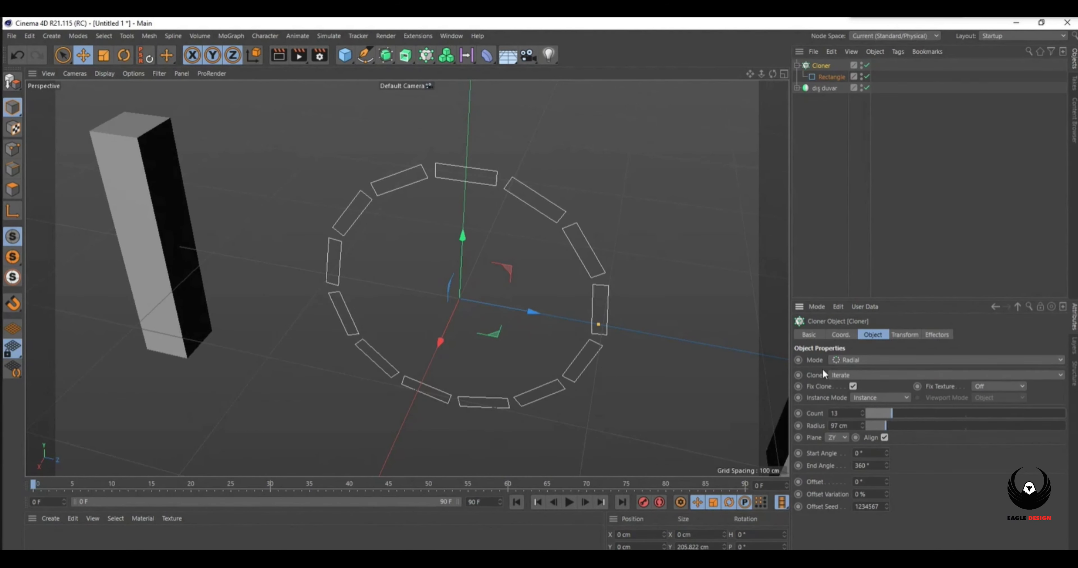
pyautogui.click(851, 360)
pyautogui.click(863, 420)
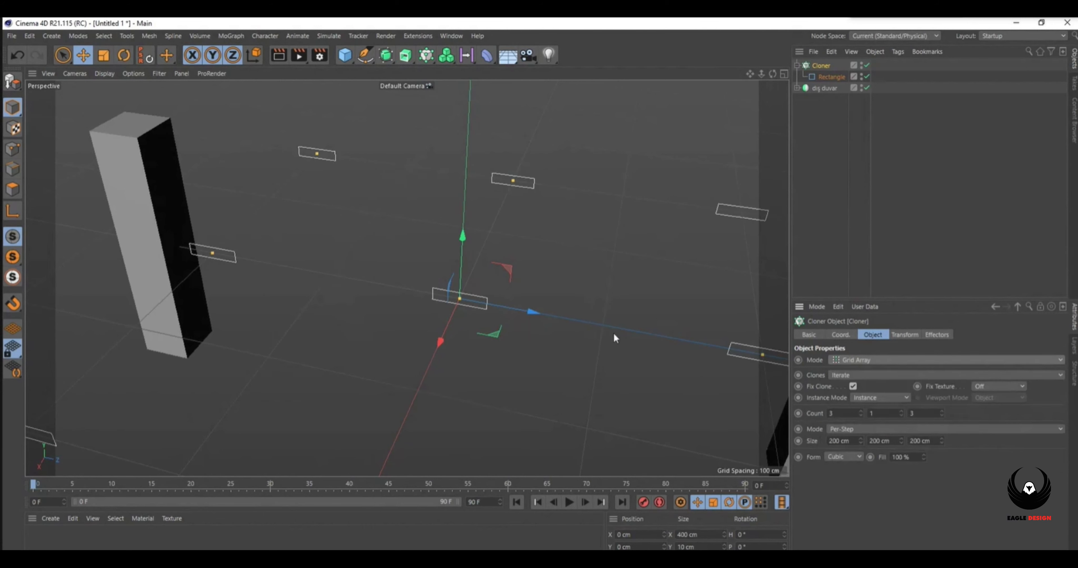
pyautogui.scroll(-8, 619, 332)
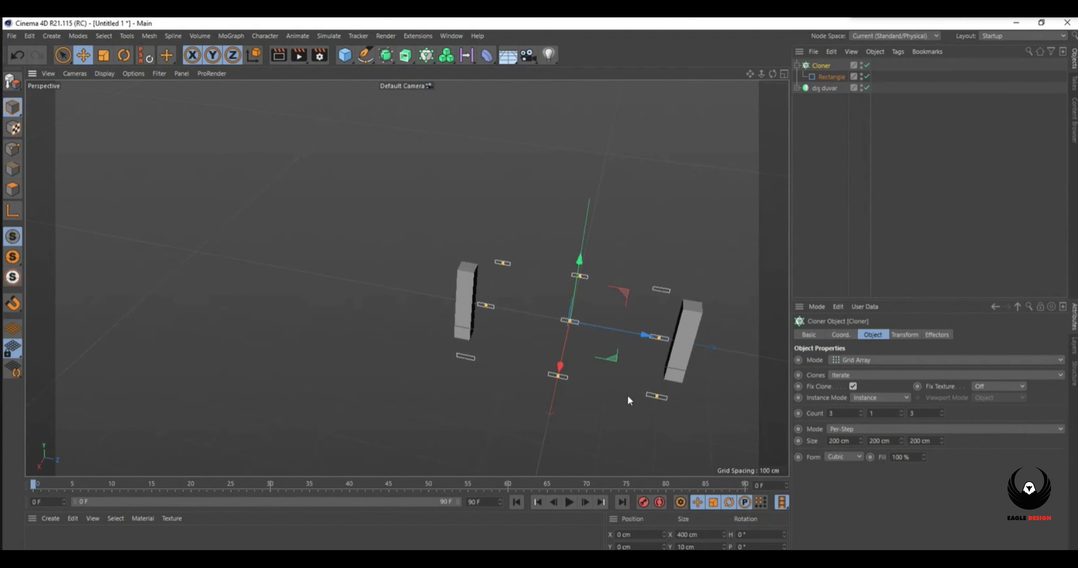
# Try different grid counts for the rectangle clones, ending with 1 along X, 3 along Y and 2 along Z.
pyautogui.click(900, 411)
pyautogui.click(901, 411)
pyautogui.moveTo(771, 74); pyautogui.dragTo(541, 308)
pyautogui.click(860, 412)
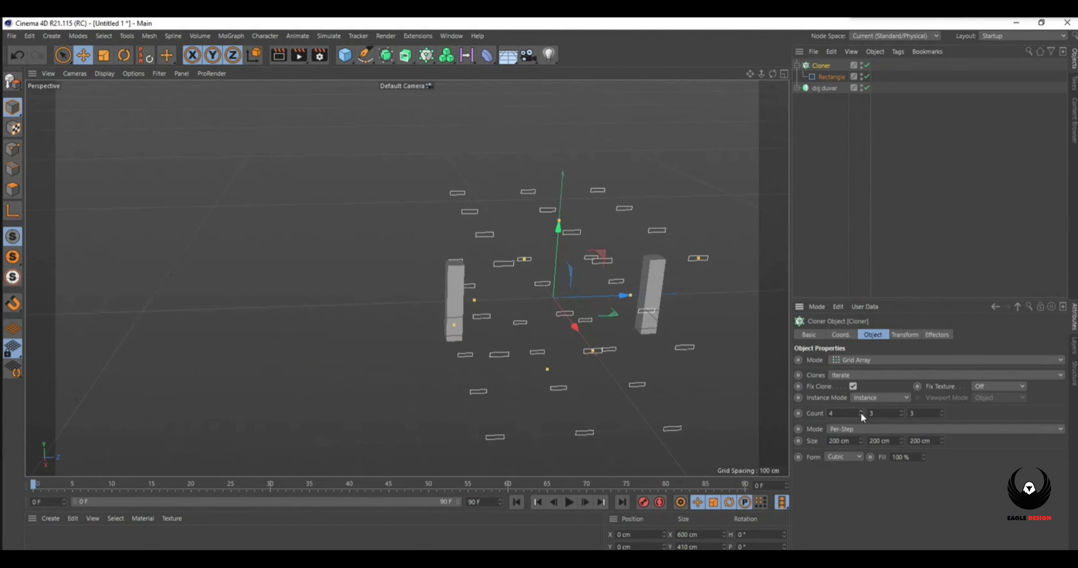
pyautogui.click(862, 415)
pyautogui.click(862, 414)
pyautogui.click(863, 415)
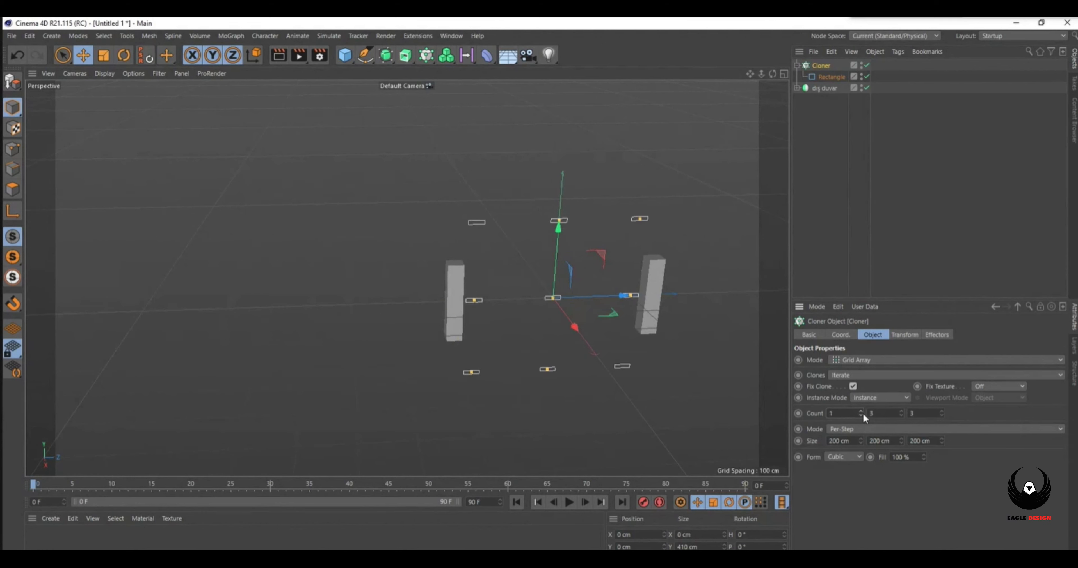
pyautogui.click(941, 416)
pyautogui.click(941, 415)
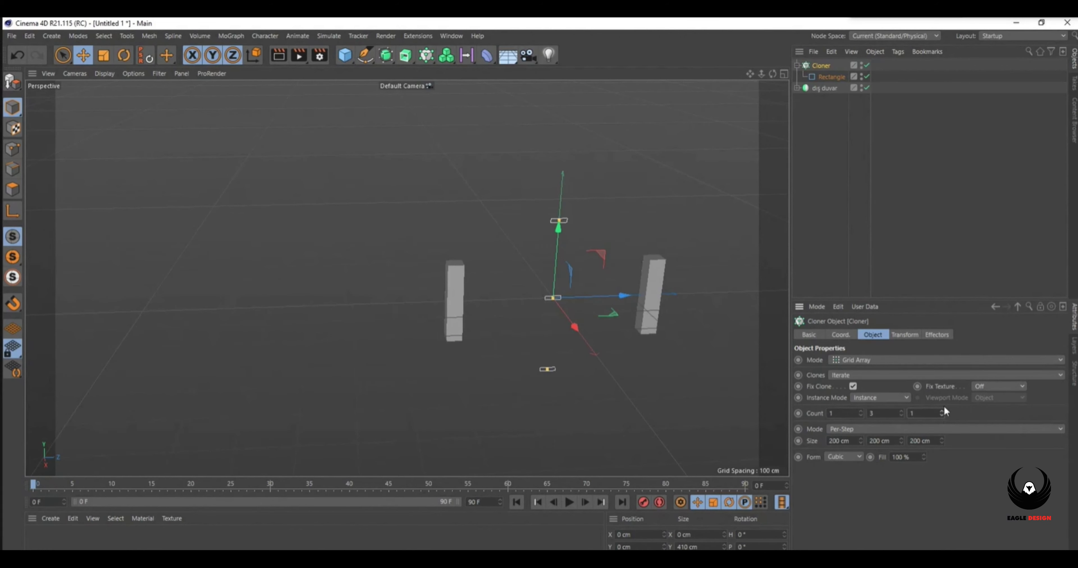
pyautogui.click(942, 411)
# Switch the Cloner's mode to Honeycomb Array.
pyautogui.click(853, 361)
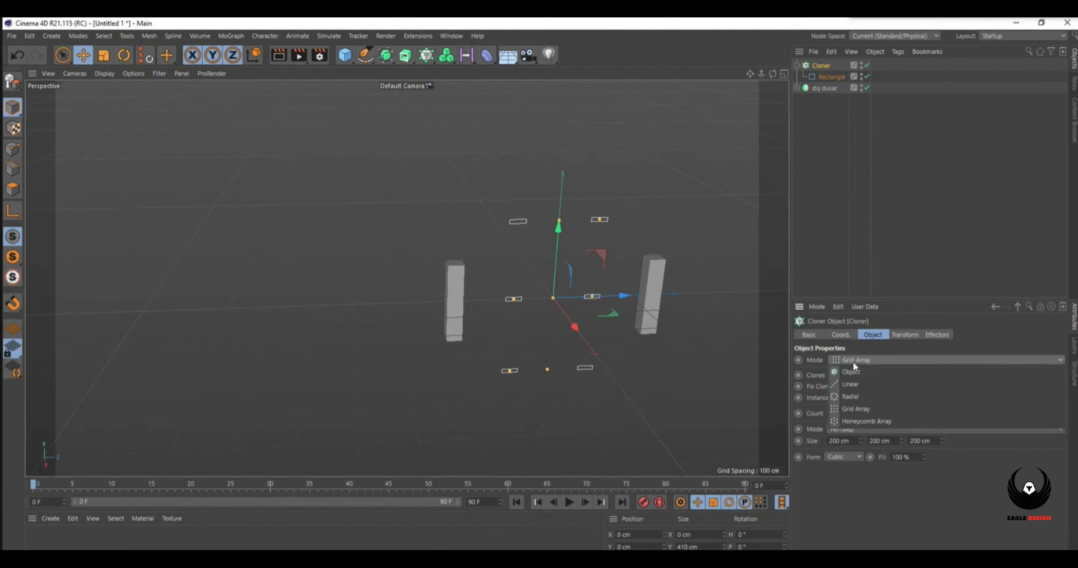
pyautogui.click(854, 424)
pyautogui.scroll(-6, 388, 328)
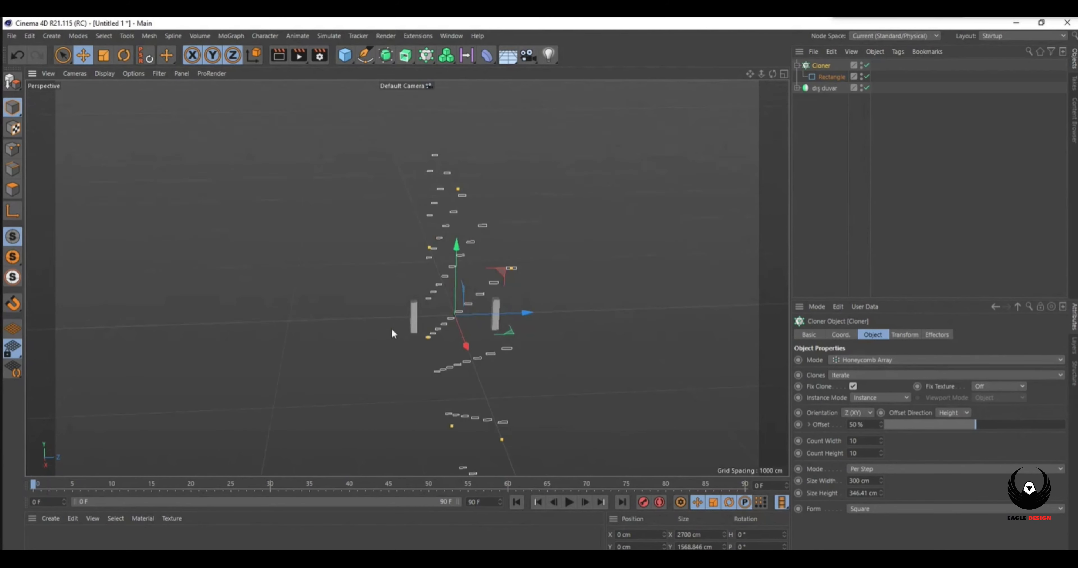
pyautogui.keyDown('alt'); pyautogui.moveTo(546, 313); pyautogui.dragTo(544, 310); pyautogui.keyUp('alt')
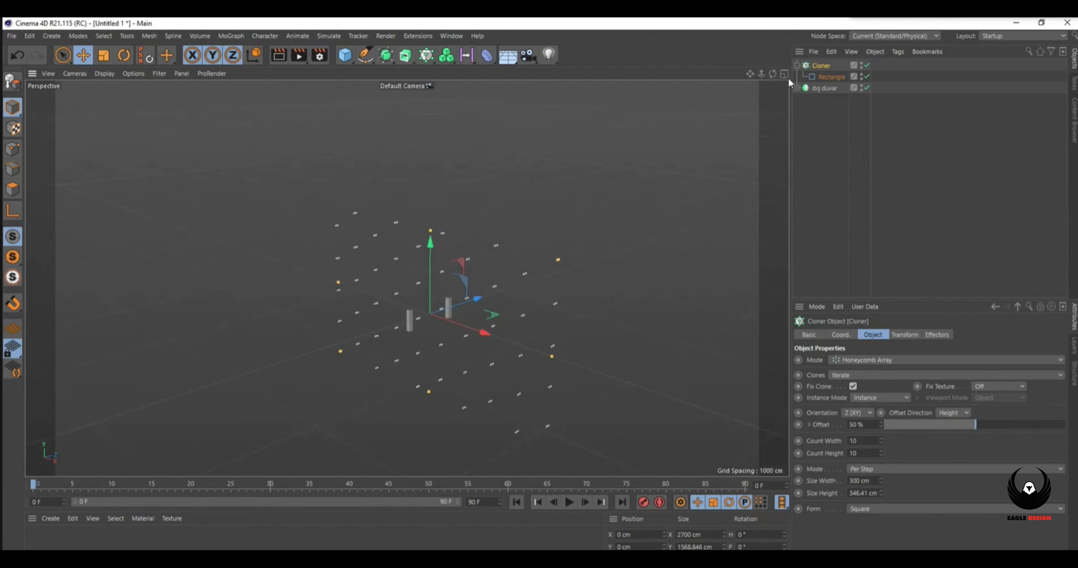
pyautogui.click(784, 75)
pyautogui.scroll(-8, 298, 364)
pyautogui.scroll(-3, 542, 391)
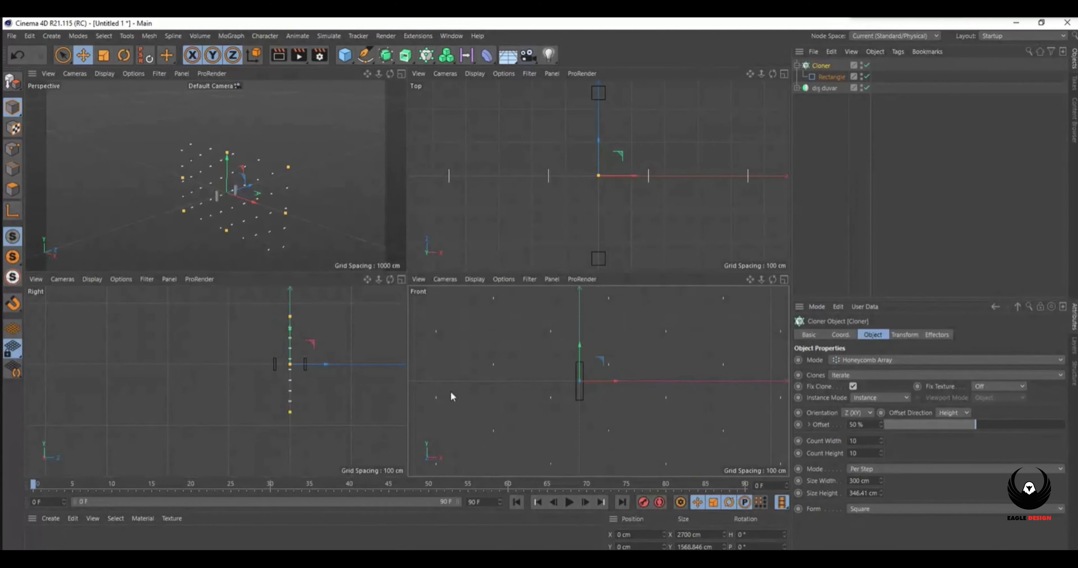
pyautogui.scroll(8, 294, 374)
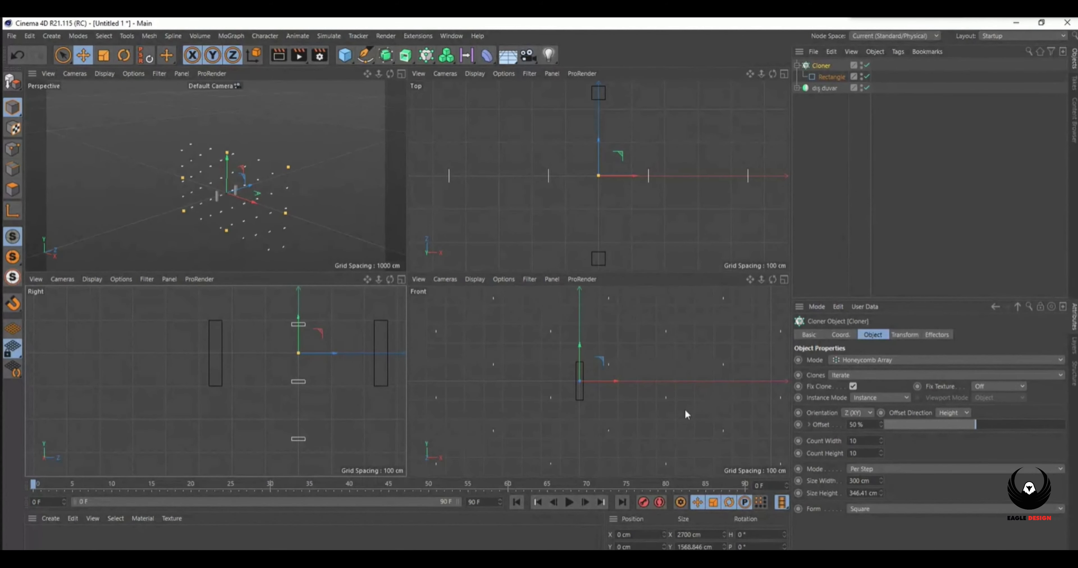
# Orient the honeycomb array to X (ZY) and set its size height to 43 cm and size width to 29 cm.
pyautogui.moveTo(881, 493)
pyautogui.mouseDown()
pyautogui.moveTo(882, 480)
pyautogui.moveTo(879, 489)
pyautogui.mouseUp()
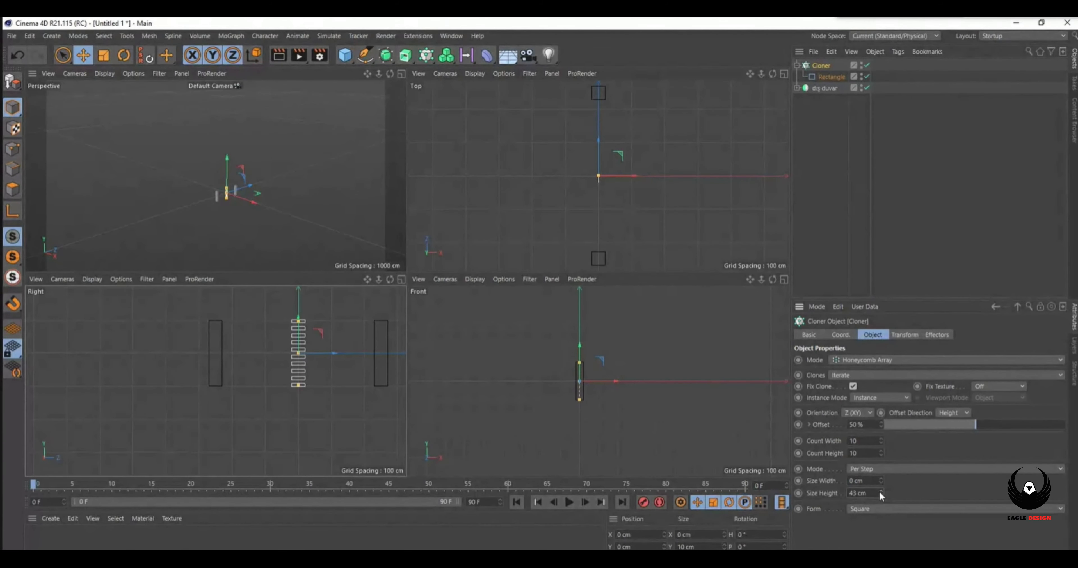
pyautogui.click(857, 413)
pyautogui.moveTo(882, 480); pyautogui.dragTo(882, 477)
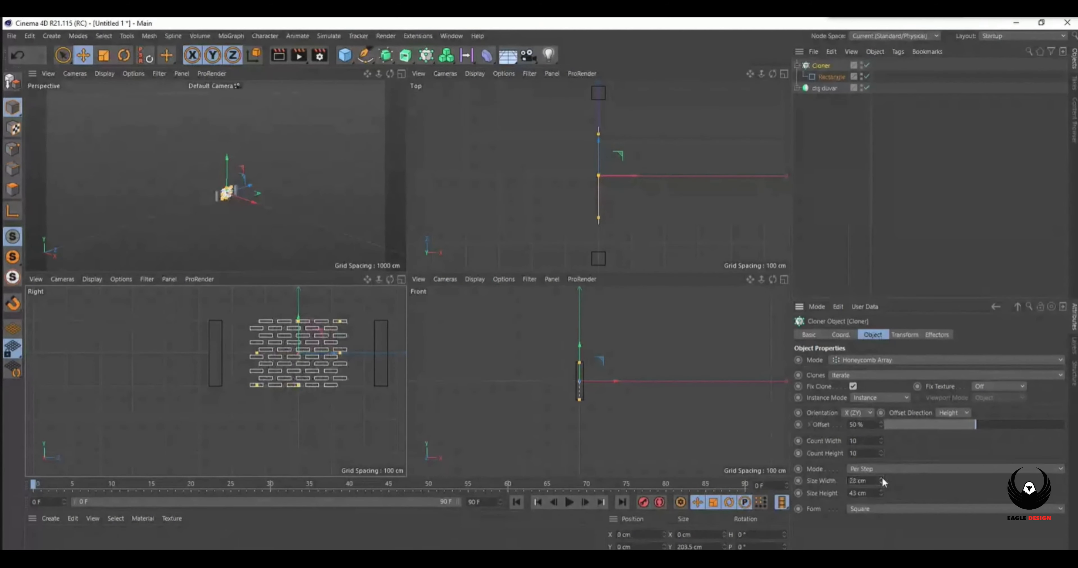
pyautogui.scroll(5, 315, 321)
pyautogui.middleClick(383, 288)
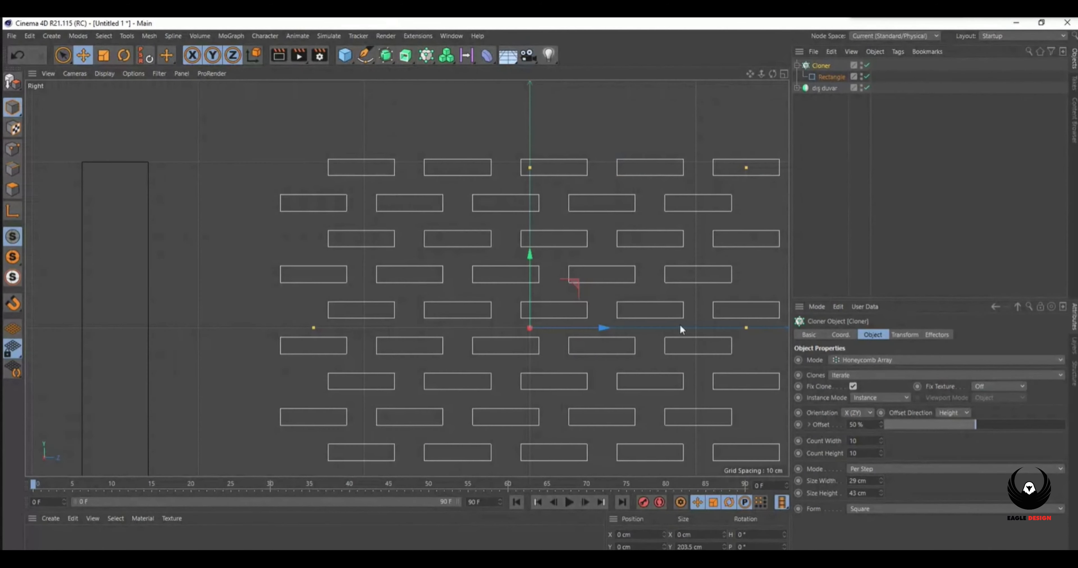
# Tighten the horizontal brick spacing by setting the honeycomb array's size width to 21 cm.
pyautogui.moveTo(752, 76); pyautogui.dragTo(658, 55)
pyautogui.scroll(-2, 689, 176)
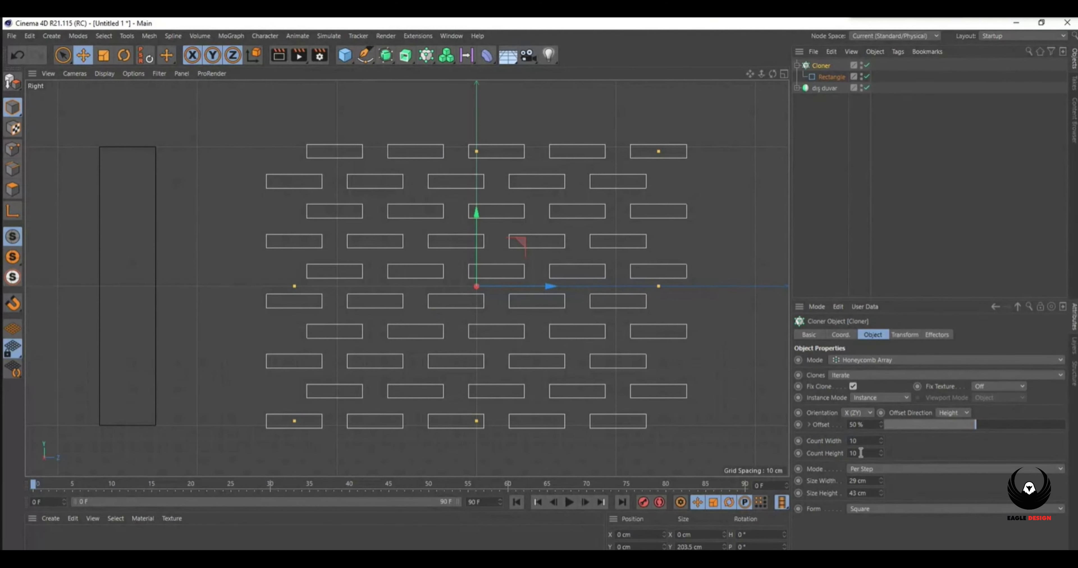
pyautogui.moveTo(880, 480); pyautogui.dragTo(881, 481)
pyautogui.click(881, 481)
pyautogui.click(880, 481)
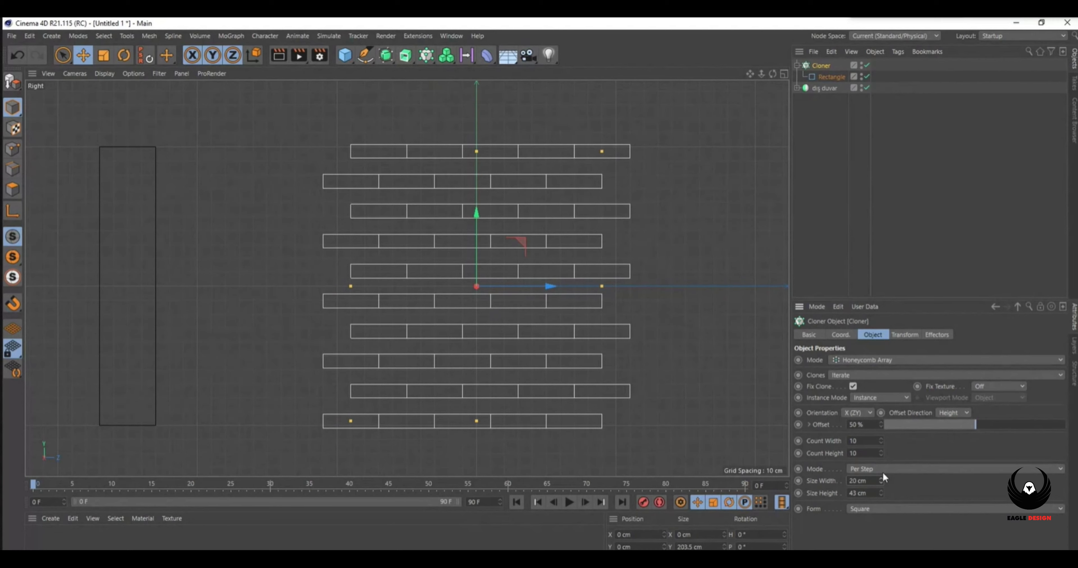
pyautogui.click(882, 478)
# Close up the brick rows by setting the honeycomb array's size height to 23 cm.
pyautogui.click(880, 492)
pyautogui.click(881, 492)
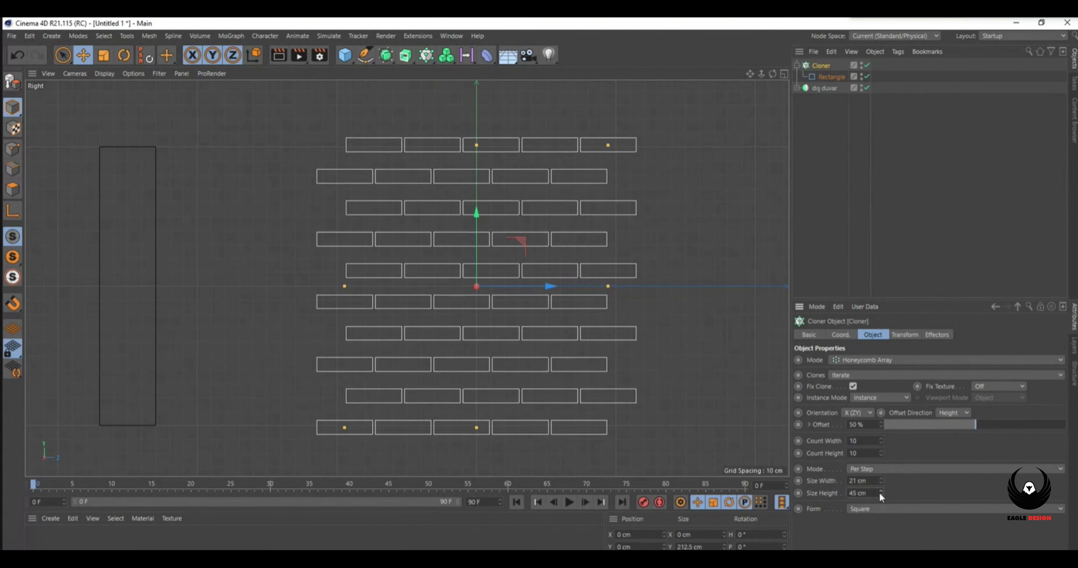
pyautogui.click(881, 490)
pyautogui.click(881, 490)
pyautogui.click(882, 492)
pyautogui.click(881, 492)
pyautogui.click(882, 492)
pyautogui.click(881, 495)
pyautogui.click(881, 495)
pyautogui.click(881, 496)
pyautogui.moveTo(881, 494); pyautogui.dragTo(881, 495)
pyautogui.scroll(8, 538, 296)
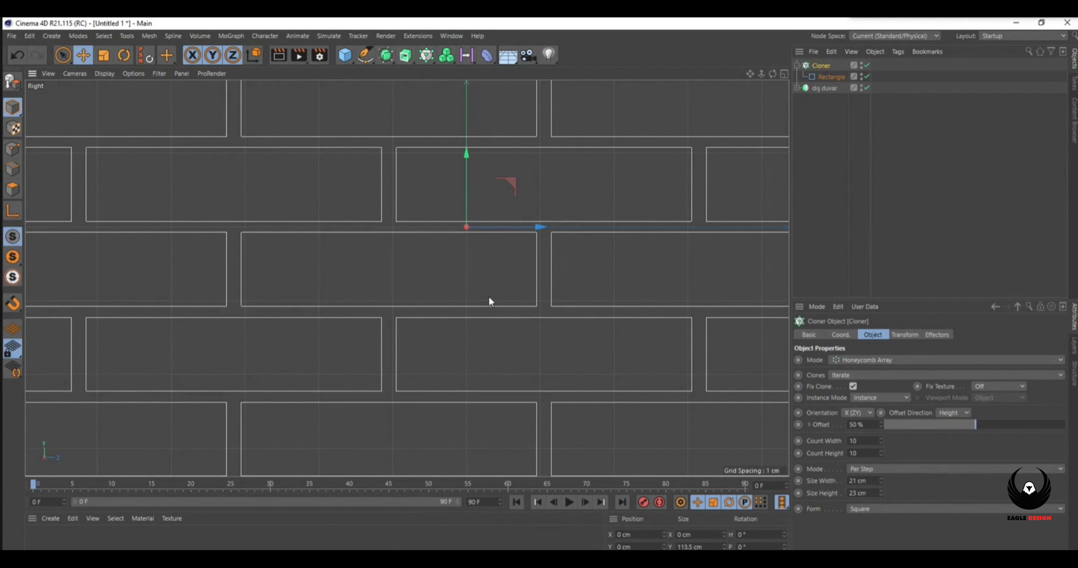
pyautogui.scroll(-8, 521, 272)
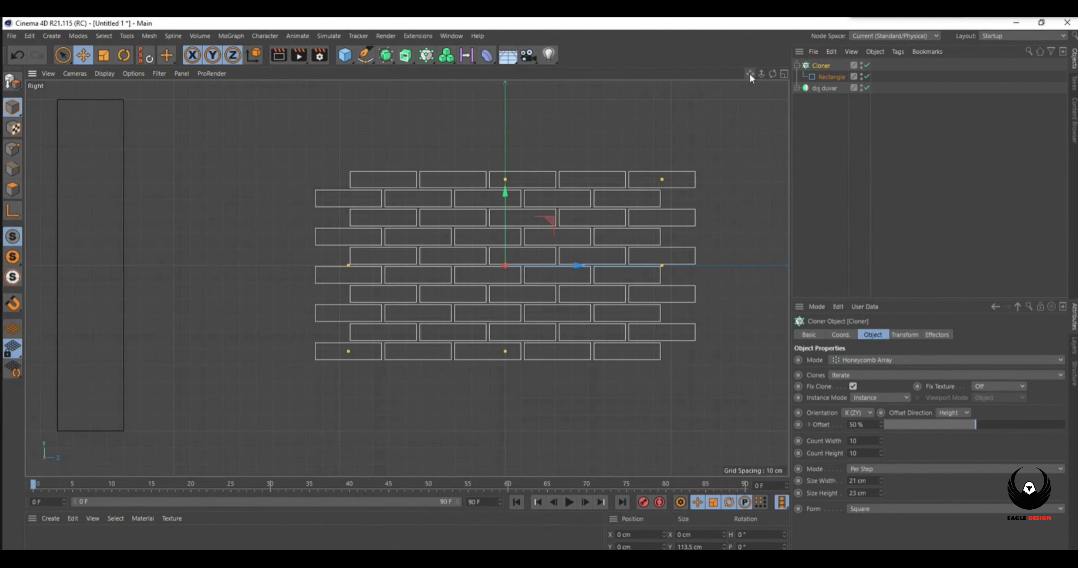
# Set the honeycomb count to 24 wide and 17 high, and lower the Cloner to Y about -2.9 cm between the pillars.
pyautogui.moveTo(881, 437); pyautogui.dragTo(880, 436)
pyautogui.click(880, 438)
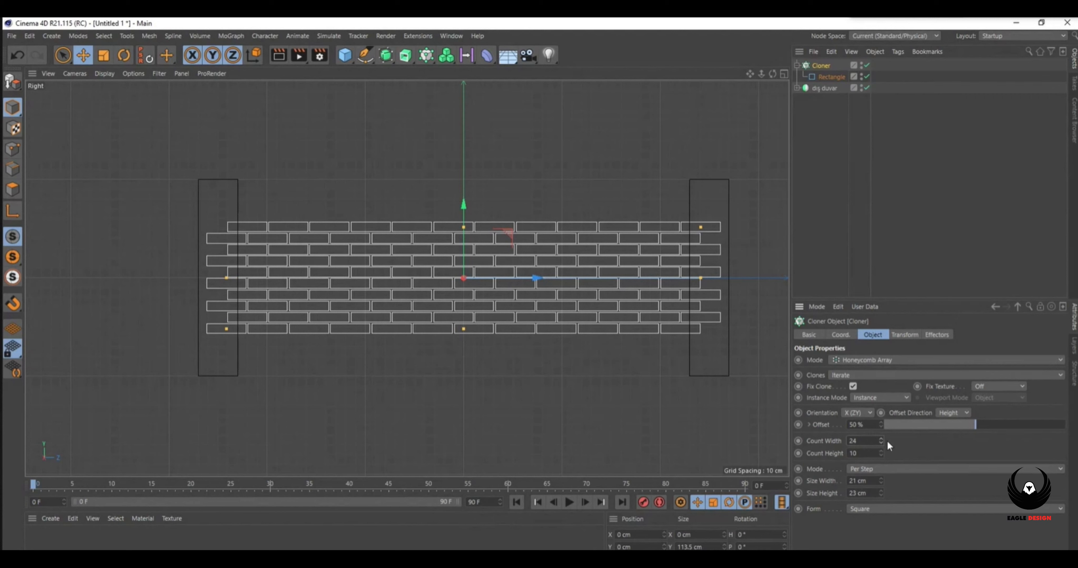
pyautogui.moveTo(881, 450); pyautogui.dragTo(881, 451)
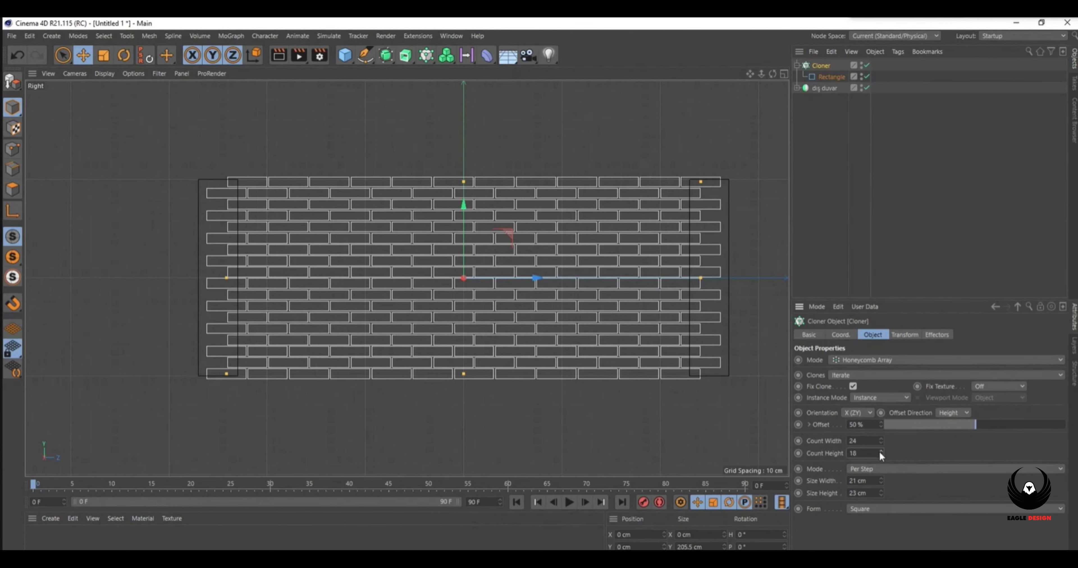
pyautogui.click(881, 454)
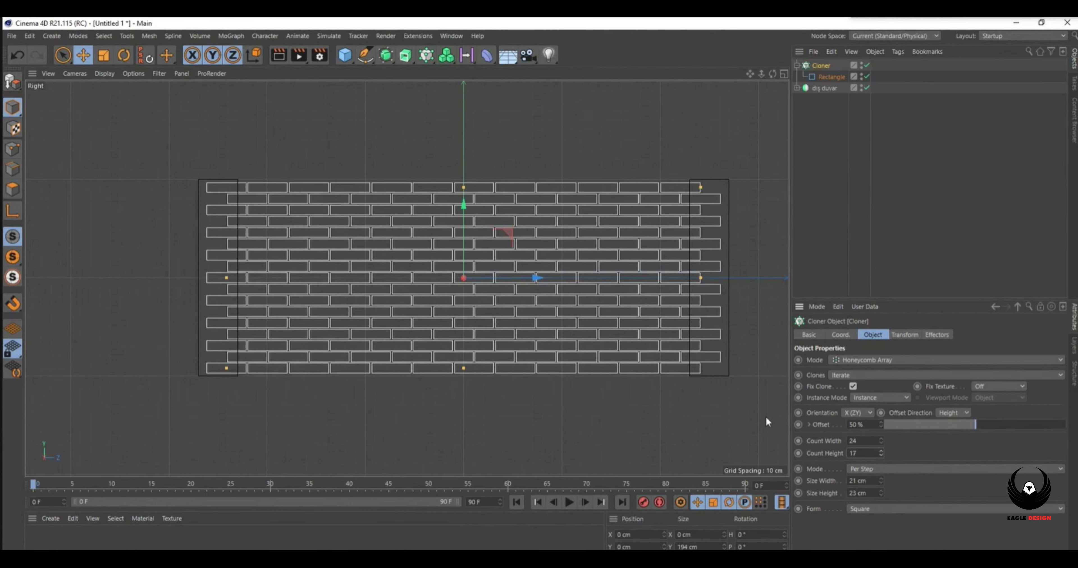
pyautogui.moveTo(462, 221); pyautogui.dragTo(464, 225)
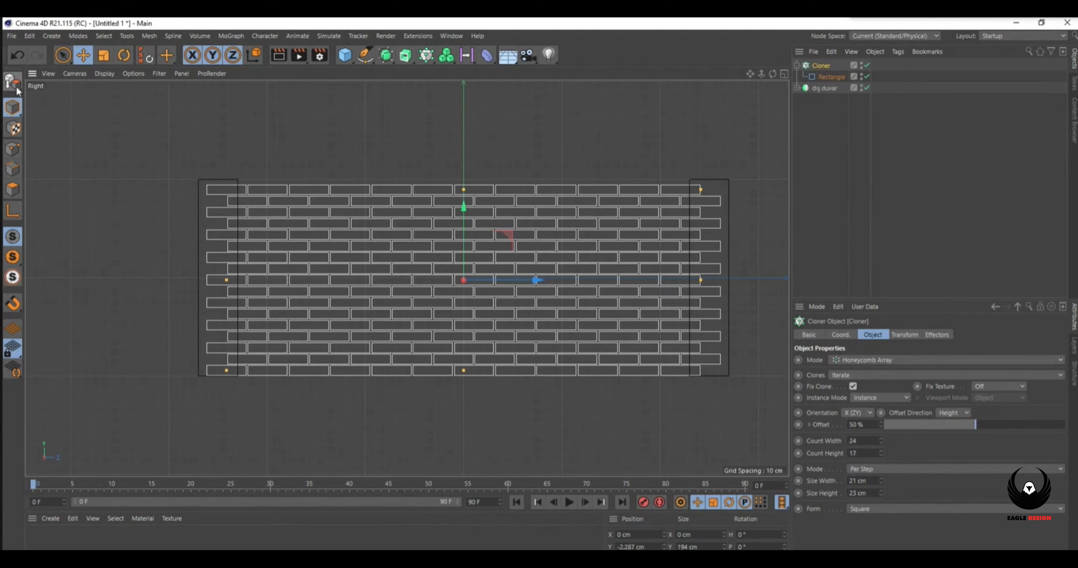
pyautogui.moveTo(464, 257); pyautogui.dragTo(464, 259)
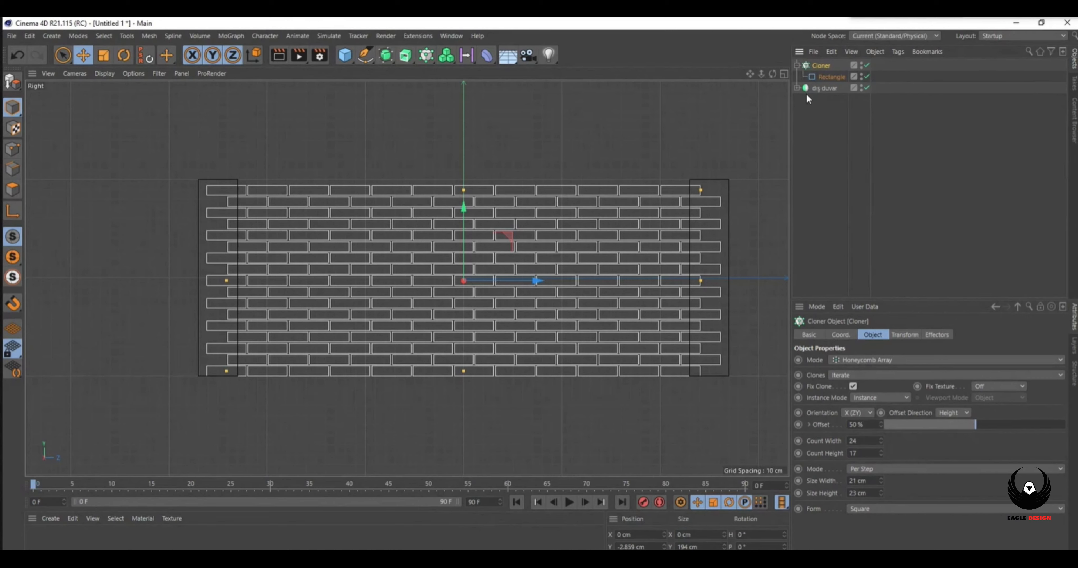
# Try making the Cloner editable and merging all its rectangles into a single spline, and undo the attempt.
pyautogui.press('c')
pyautogui.scroll(-15, 854, 165)
pyautogui.scroll(-15, 847, 219)
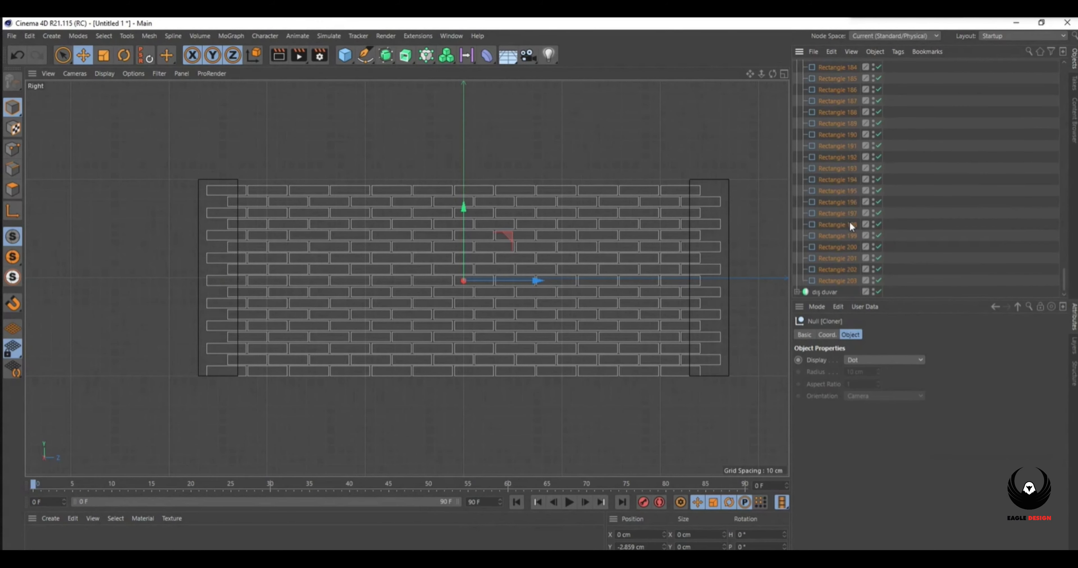
pyautogui.click(834, 277)
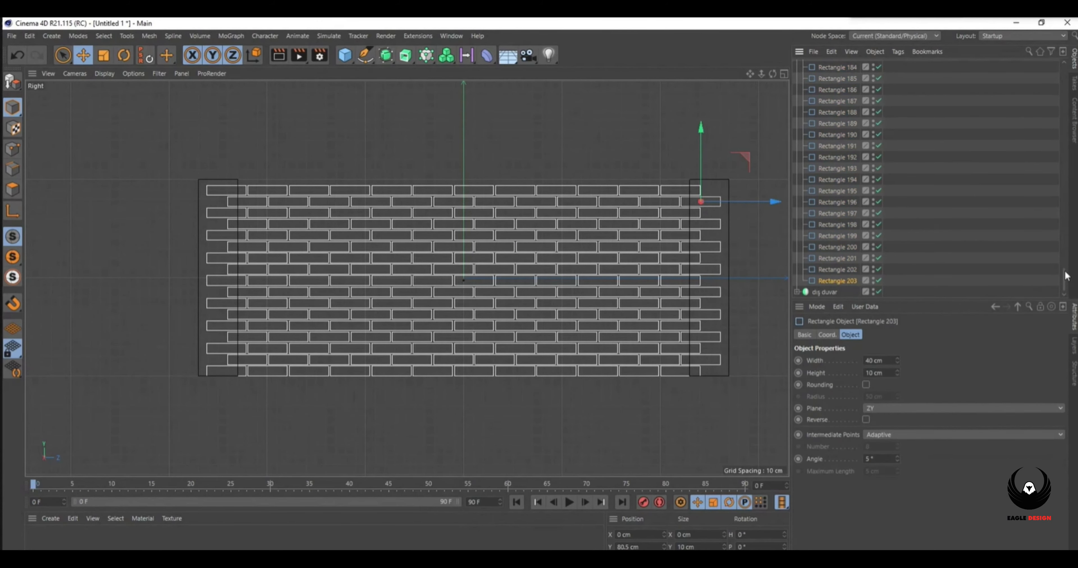
pyautogui.scroll(20, 832, 184)
pyautogui.keyDown('shift'); pyautogui.click(831, 74); pyautogui.keyUp('shift')
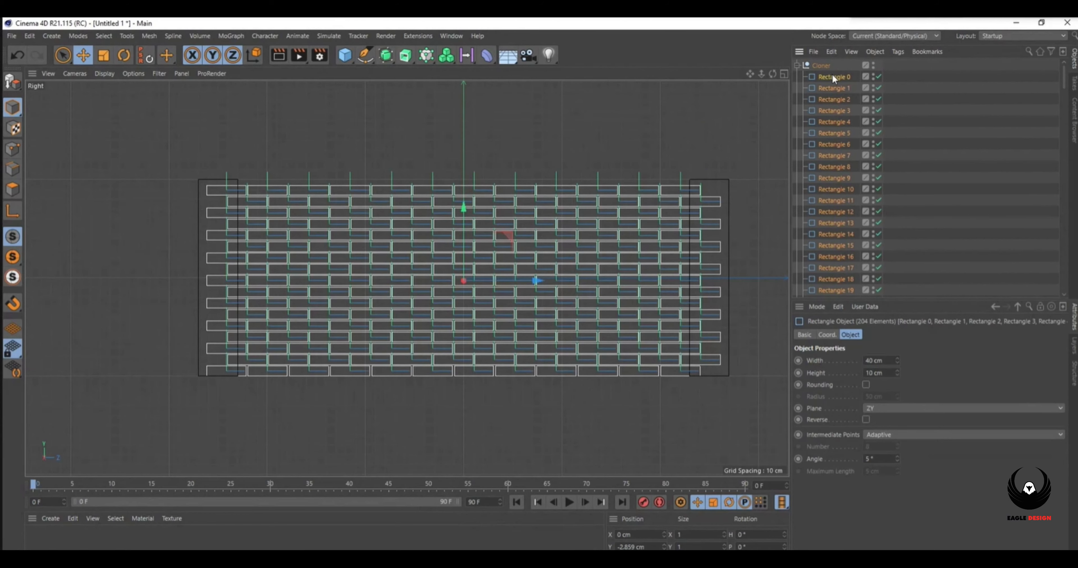
pyautogui.rightClick(832, 75)
pyautogui.click(879, 411)
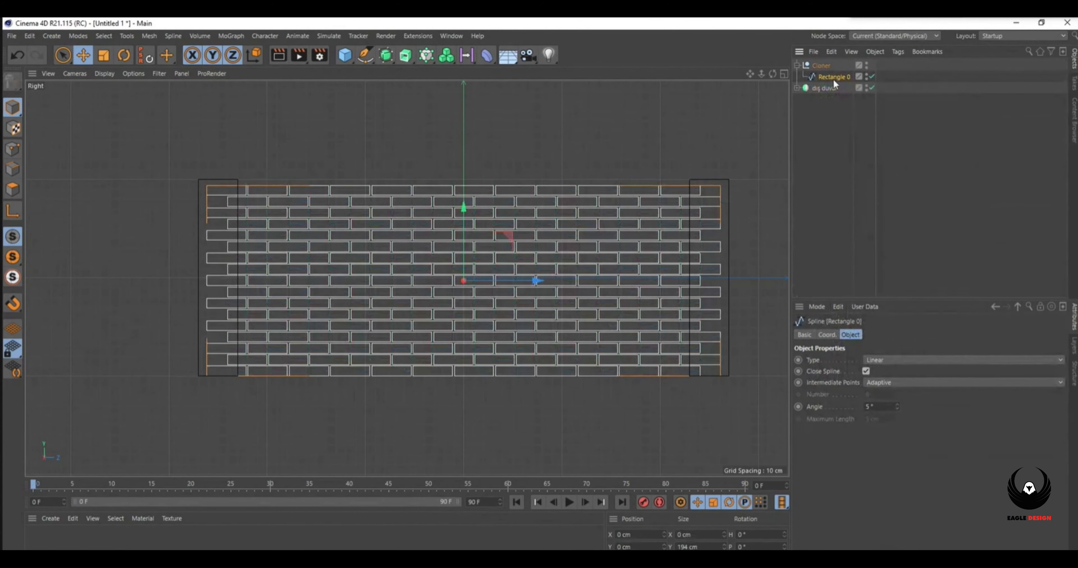
pyautogui.hotkey('ctrl', 'z')
pyautogui.hotkey('ctrl', 'z')
# Place the Cloner inside a new Connect object and make it editable as a single brick spline.
pyautogui.moveTo(385, 55); pyautogui.dragTo(523, 132)
pyautogui.moveTo(812, 74); pyautogui.dragTo(815, 66)
pyautogui.click(819, 64)
pyautogui.press('c')
# Rename the combined brick spline as "duvar taşı".
pyautogui.doubleClick(820, 66)
pyautogui.write('duvar taşı')
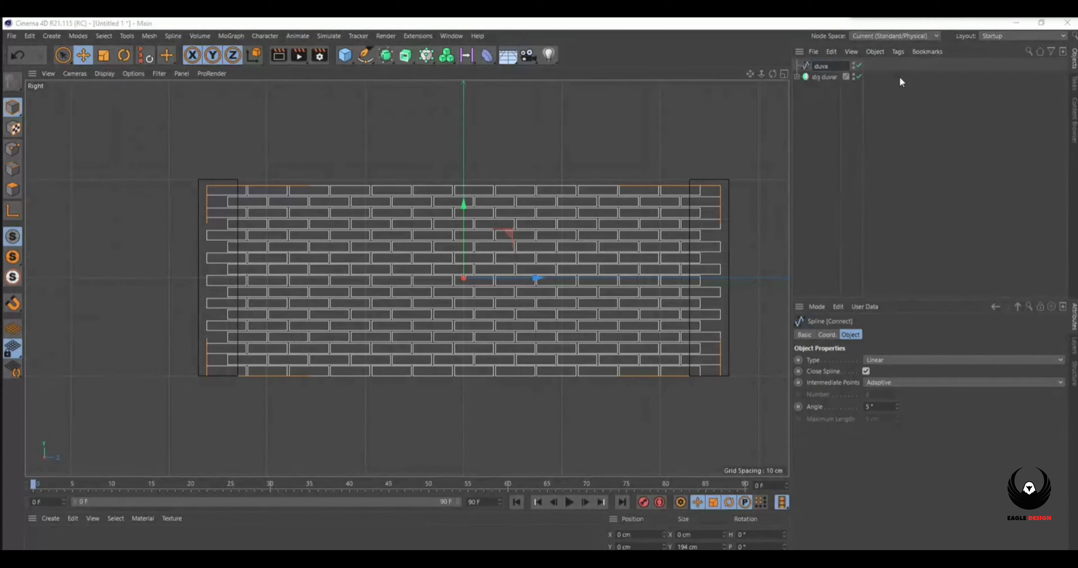
pyautogui.press('Return')
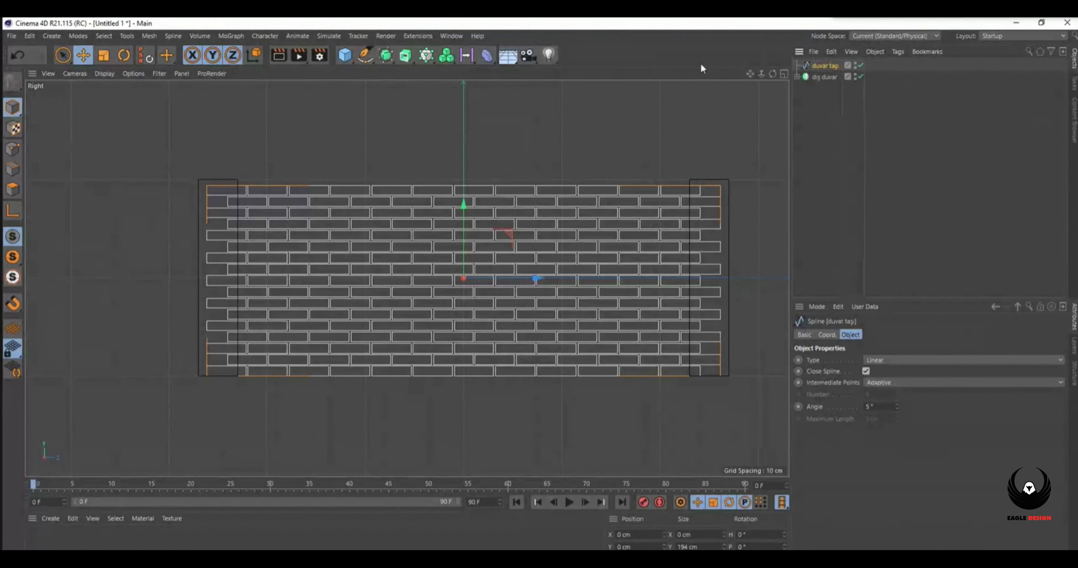
# Try starting a Plane Cut on the "duvar taşı" spline in the Right view, at the pillar's inner edge.
pyautogui.click(784, 74)
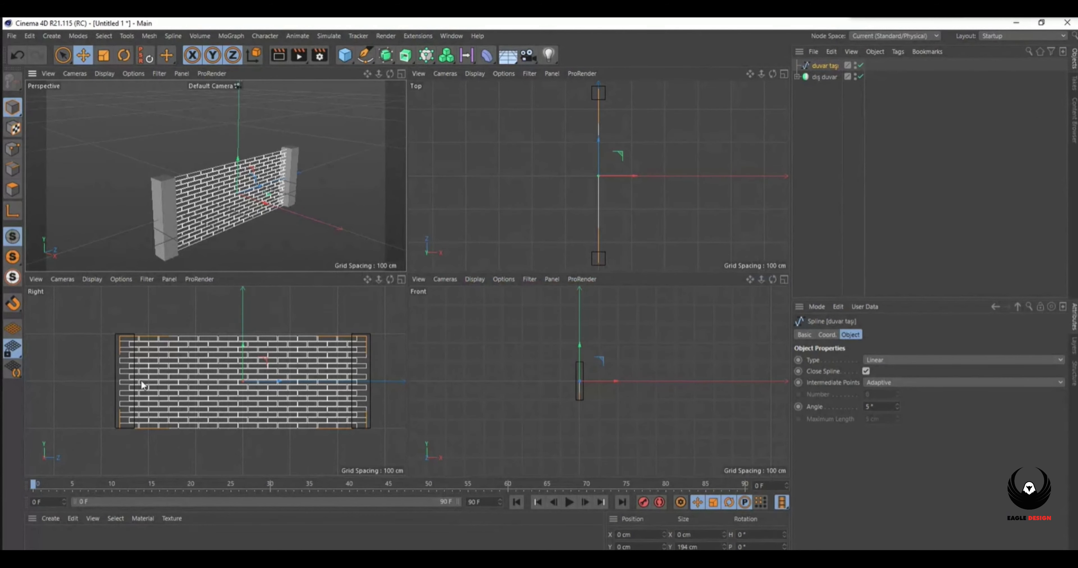
pyautogui.scroll(5, 136, 401)
pyautogui.scroll(-6, 125, 400)
pyautogui.click(401, 279)
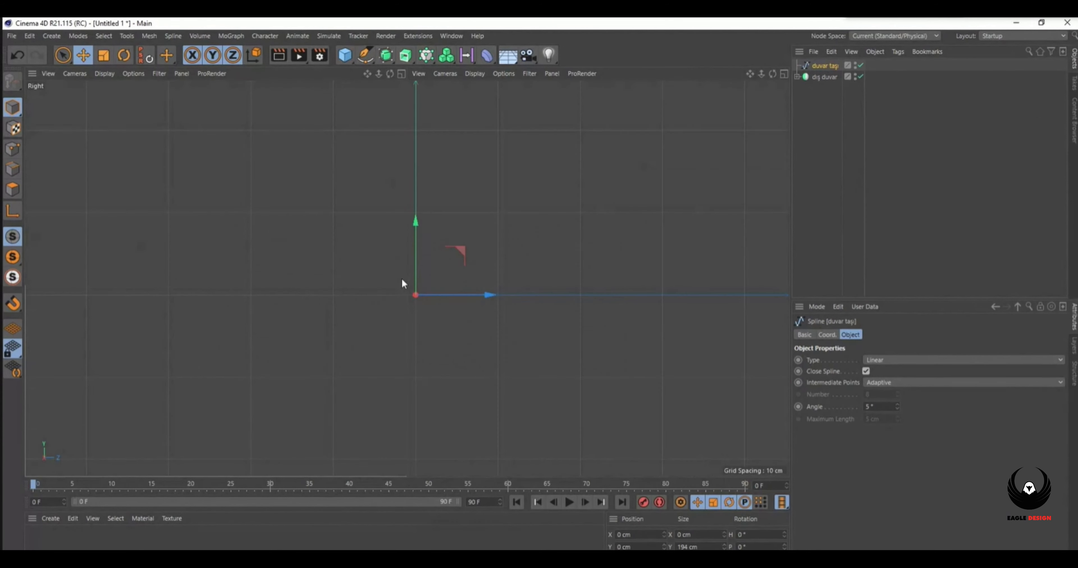
pyautogui.keyDown('alt'); pyautogui.moveTo(542, 310); pyautogui.dragTo(501, 296, button='middle'); pyautogui.keyUp('alt')
pyautogui.scroll(2, 501, 315)
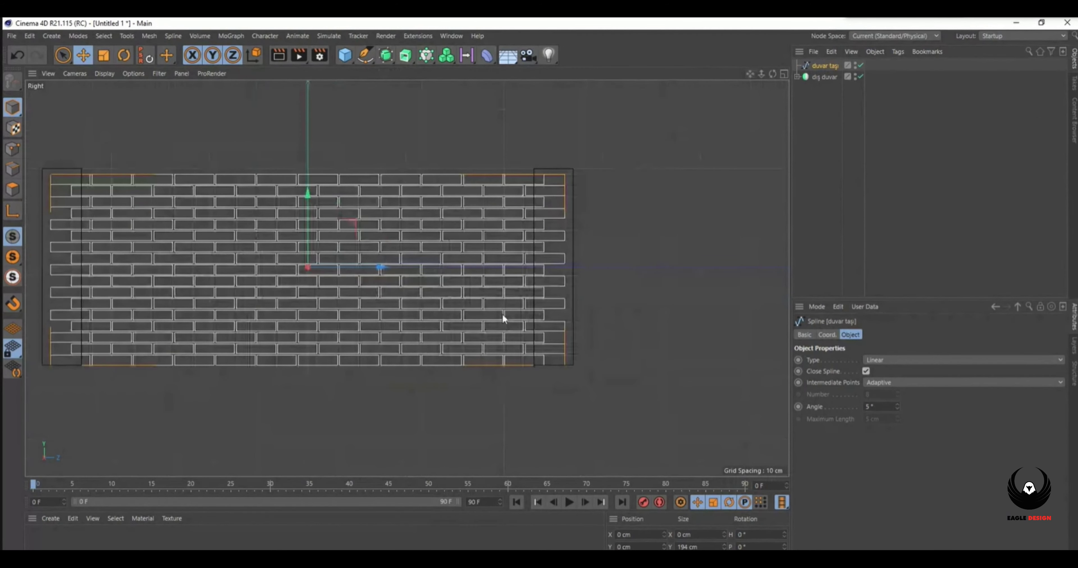
pyautogui.scroll(3, 501, 314)
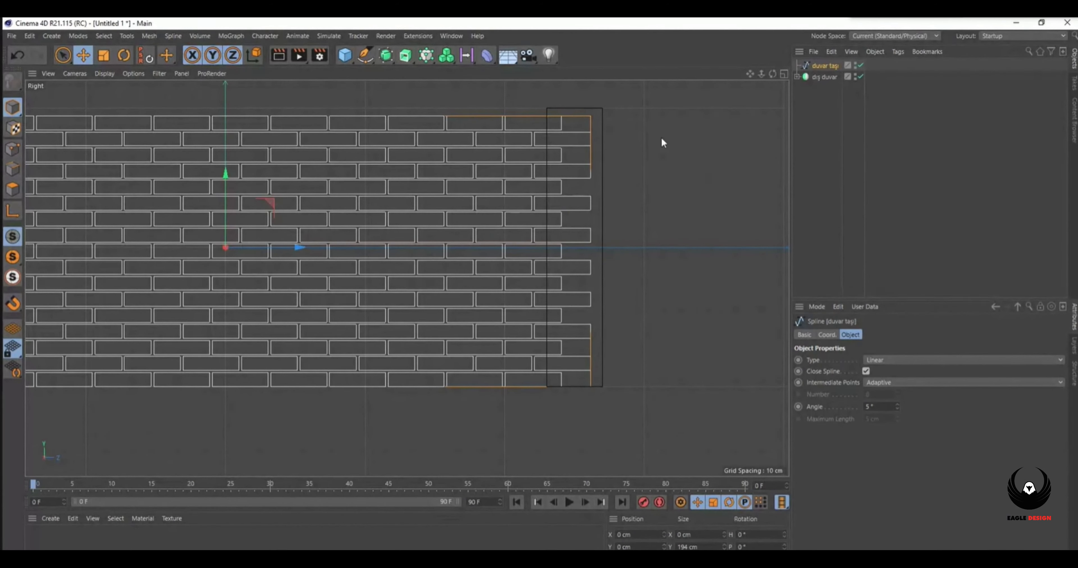
pyautogui.press('m')
pyautogui.press('j')
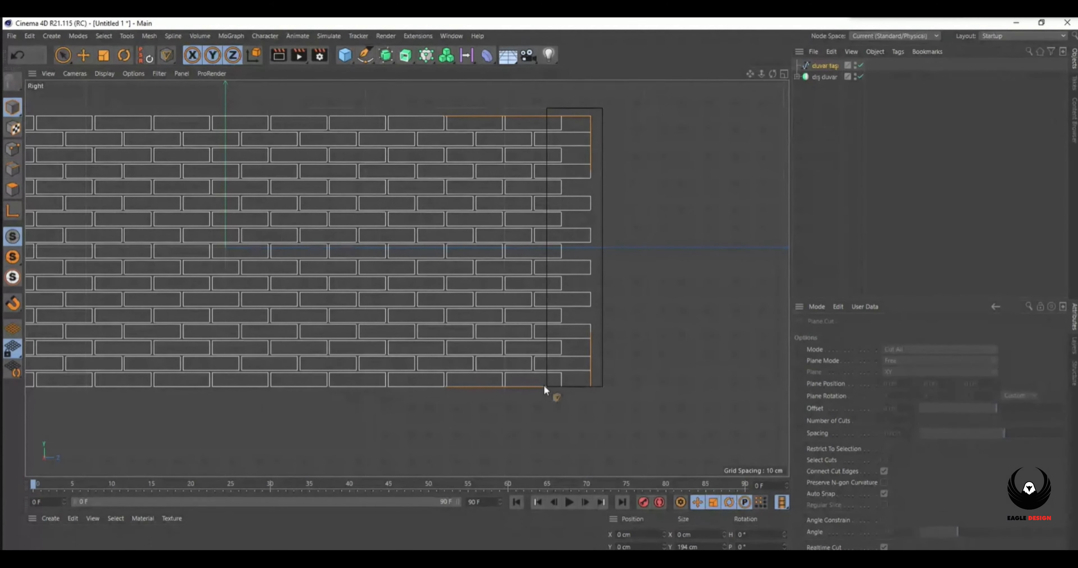
pyautogui.rightClick(628, 301)
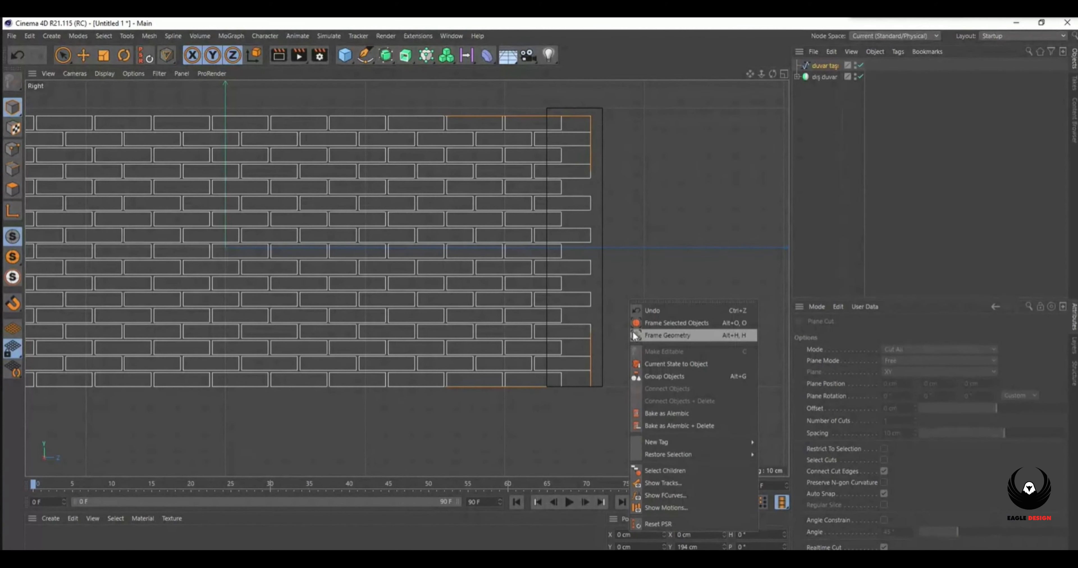
pyautogui.click(624, 300)
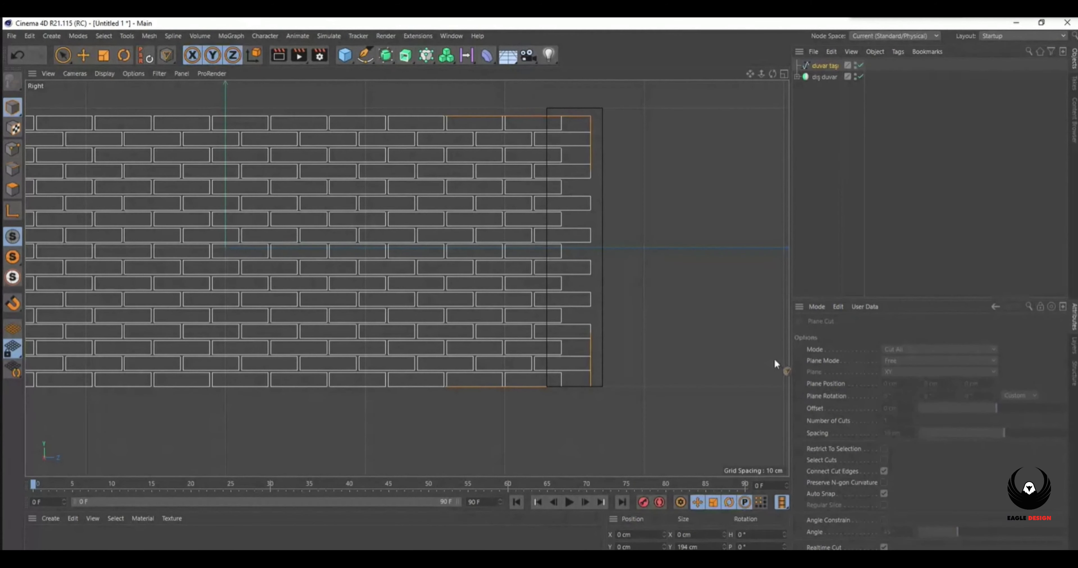
# Switch the "duvar taşı" spline to edge mode and set up a Plane Cut with mode Remove Part B and plane mode World.
pyautogui.click(823, 68)
pyautogui.click(12, 169)
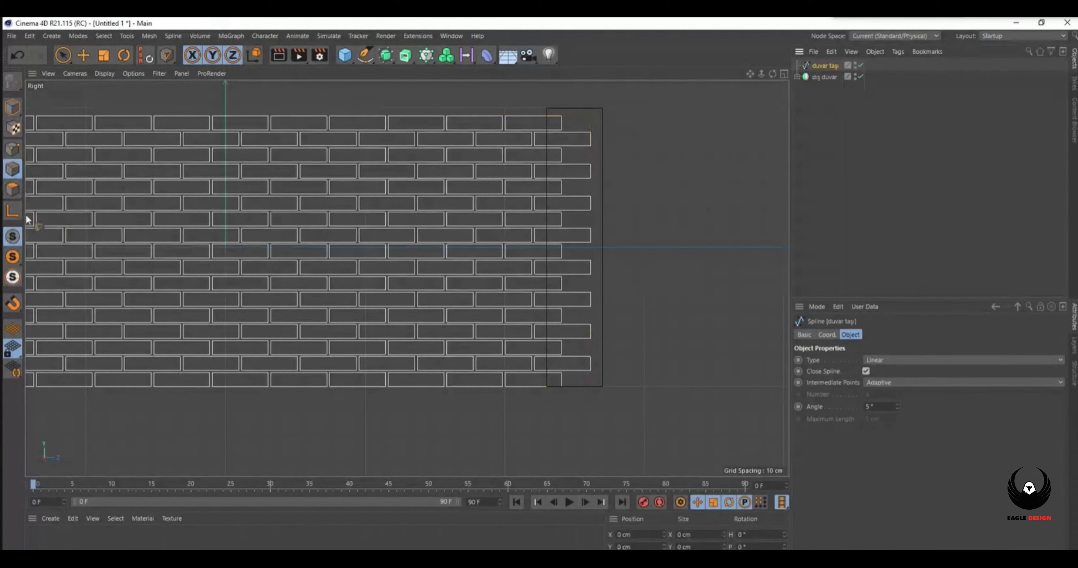
pyautogui.press('k')
pyautogui.press('j')
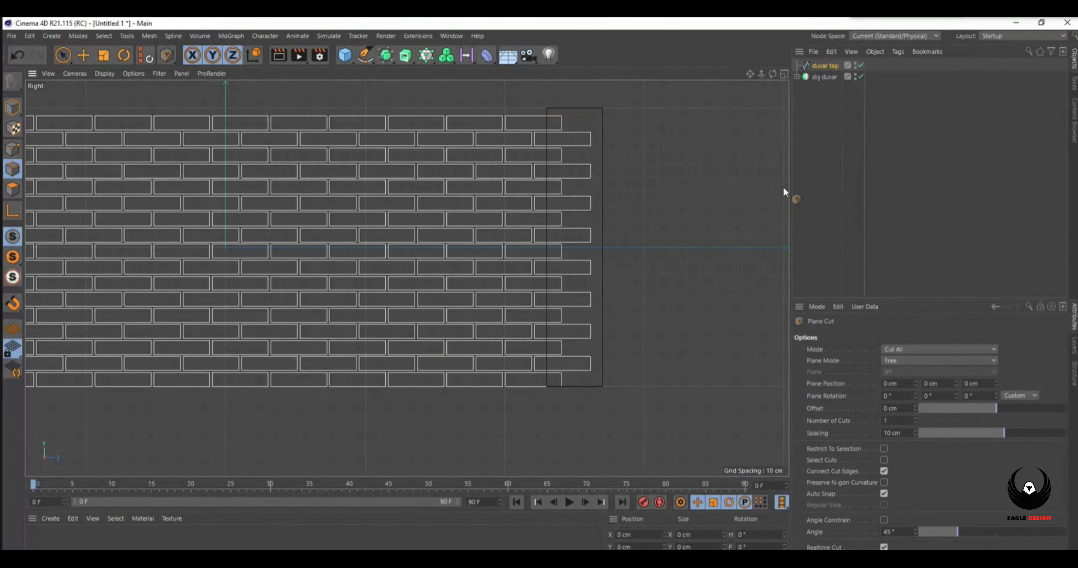
pyautogui.click(906, 350)
pyautogui.click(906, 395)
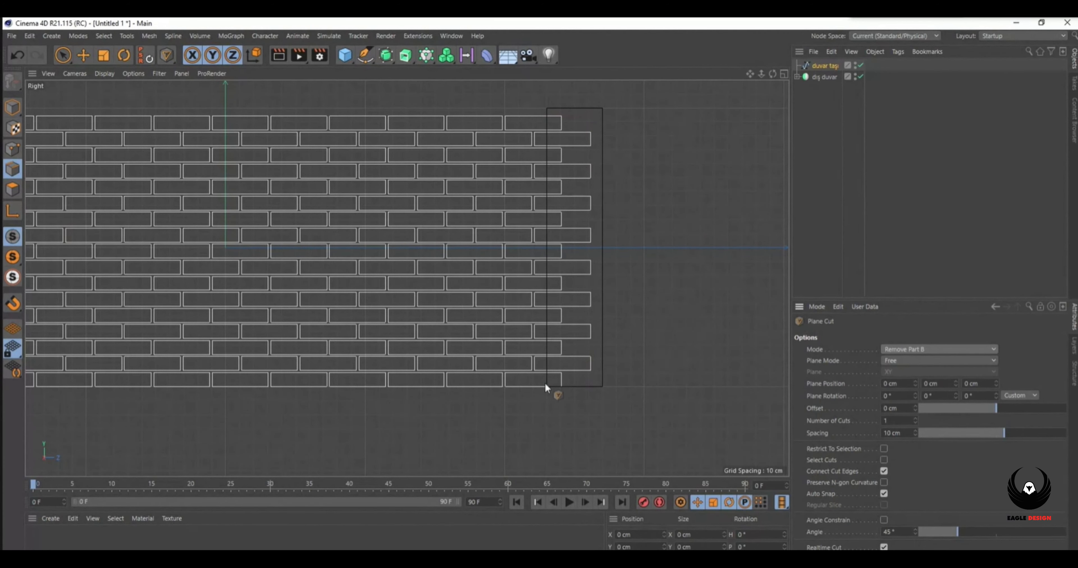
pyautogui.click(908, 361)
pyautogui.click(908, 370)
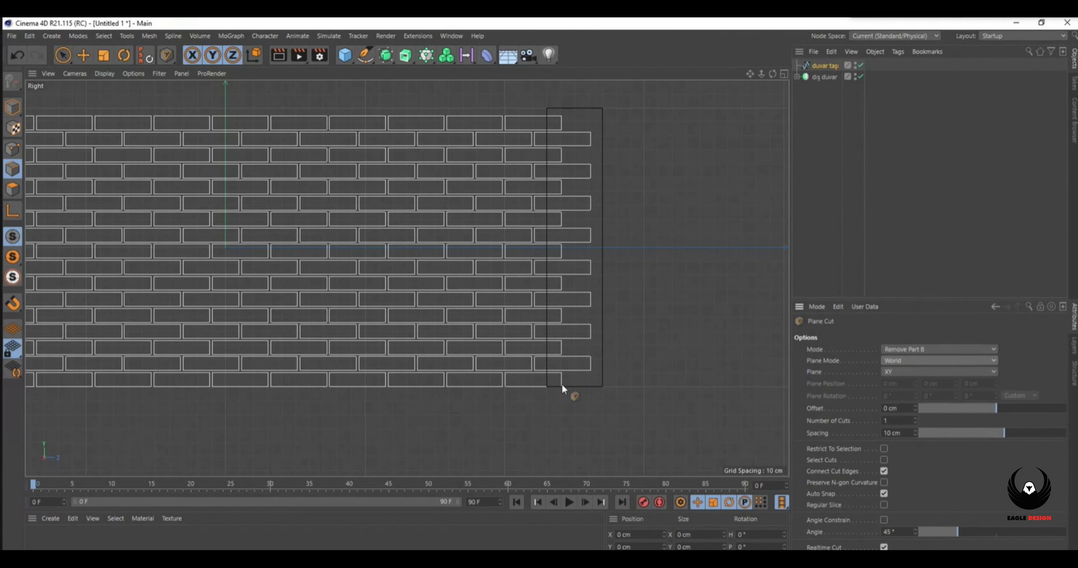
# Detach the snapping options as a floating palette beside the viewport and enable snapping.
pyautogui.scroll(-3, 561, 384)
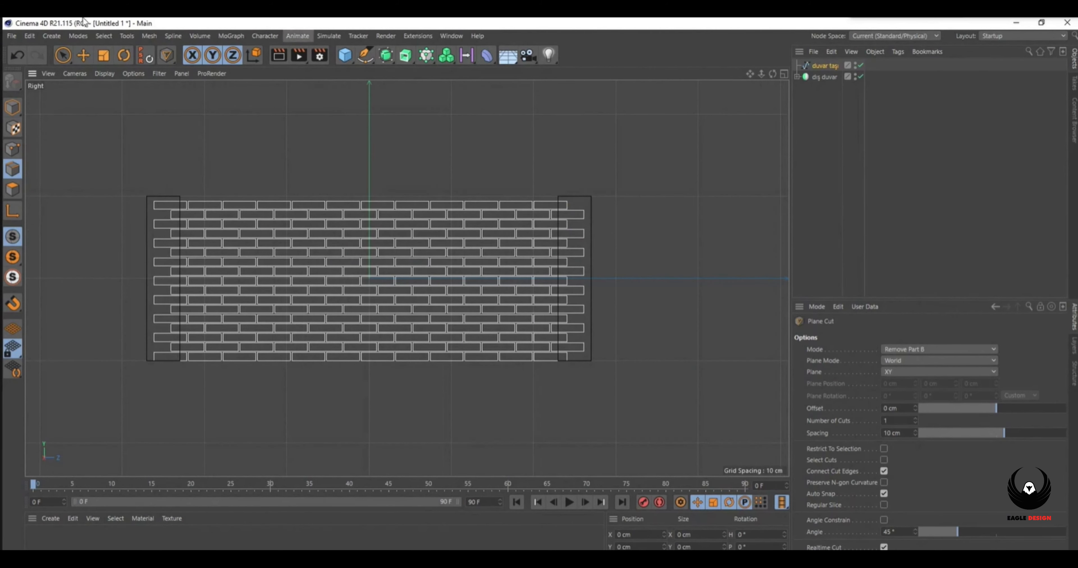
pyautogui.click(148, 36)
pyautogui.moveTo(113, 39)
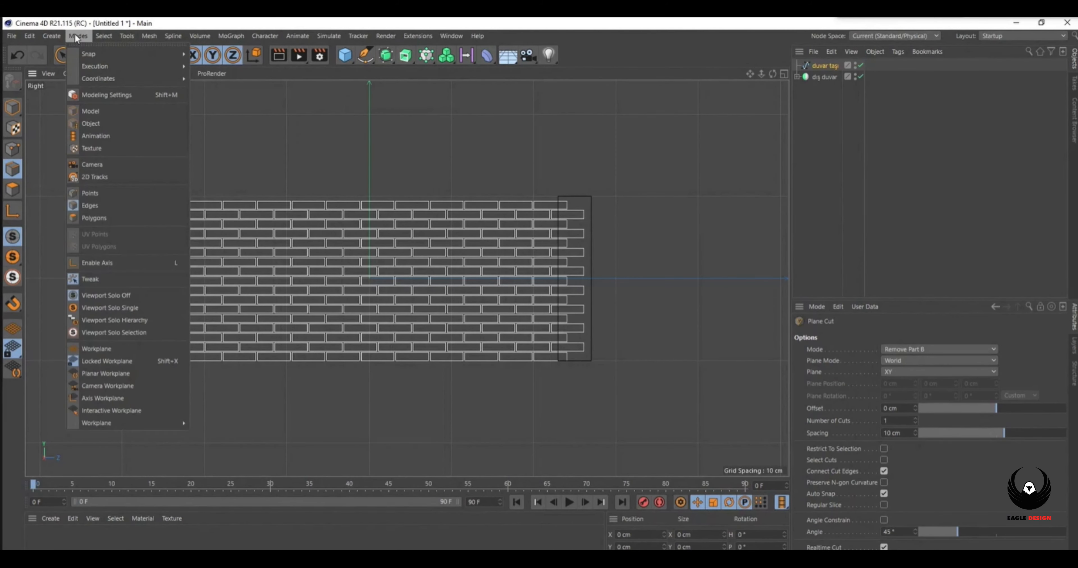
pyautogui.moveTo(89, 53)
pyautogui.click(214, 51)
pyautogui.click(215, 55)
pyautogui.moveTo(215, 41); pyautogui.dragTo(1001, 81)
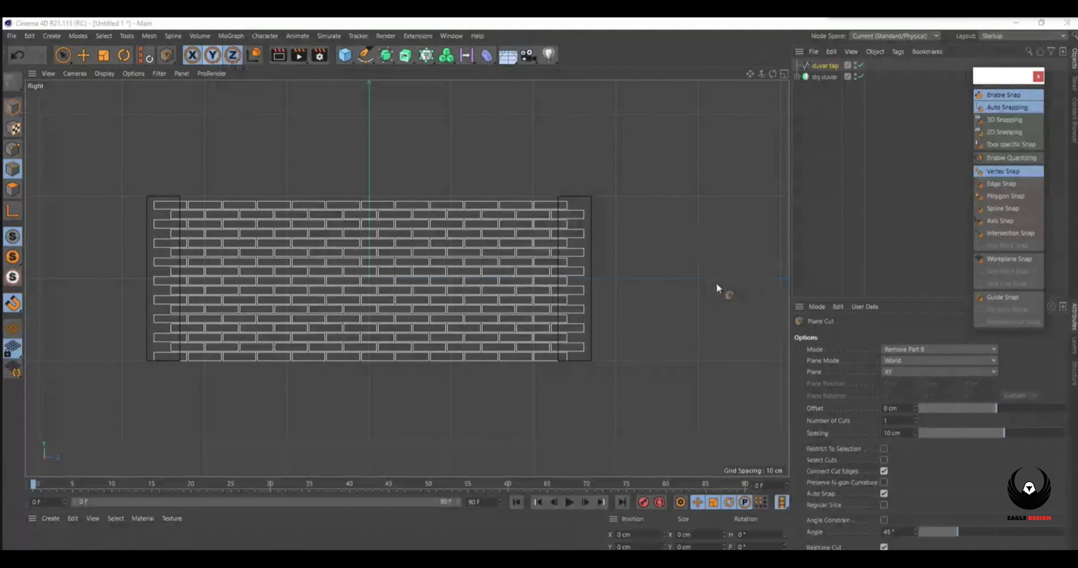
# Show all four views with both pillars in the perspective view, and enable Edge Snap alongside Vertex Snap.
pyautogui.click(784, 74)
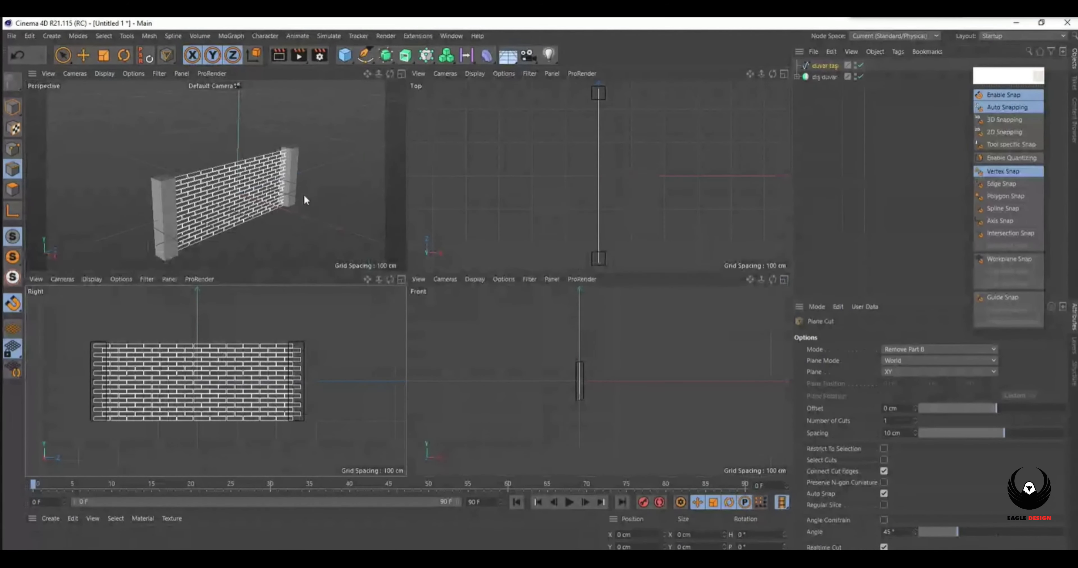
pyautogui.scroll(-4, 304, 194)
pyautogui.moveTo(389, 75); pyautogui.dragTo(406, 270)
pyautogui.scroll(5, 281, 210)
pyautogui.scroll(-2, 390, 242)
pyautogui.scroll(-3, 392, 243)
pyautogui.moveTo(368, 74); pyautogui.dragTo(406, 271)
pyautogui.moveTo(393, 73); pyautogui.dragTo(408, 271)
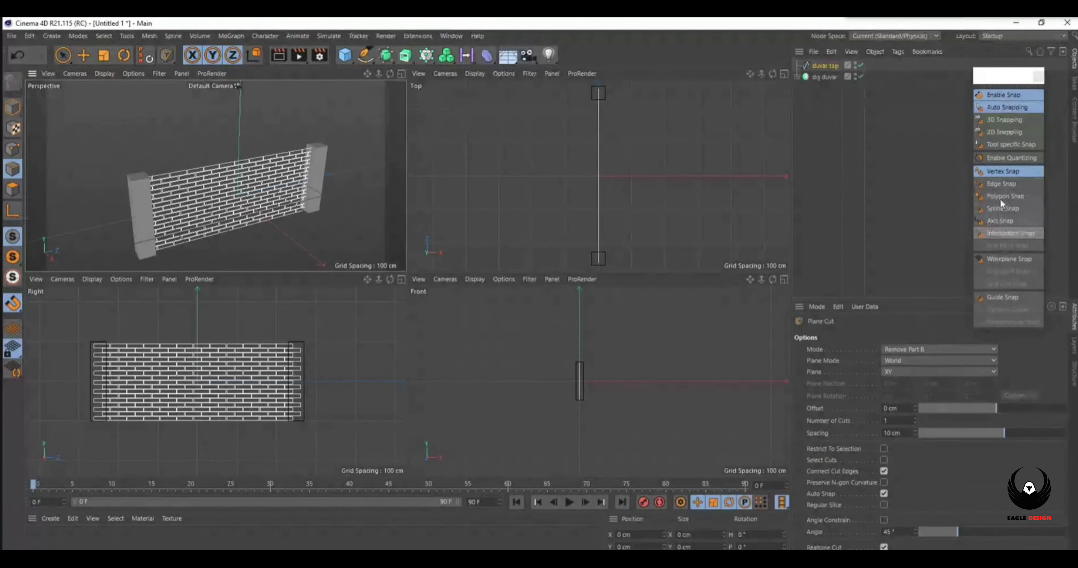
pyautogui.click(1002, 185)
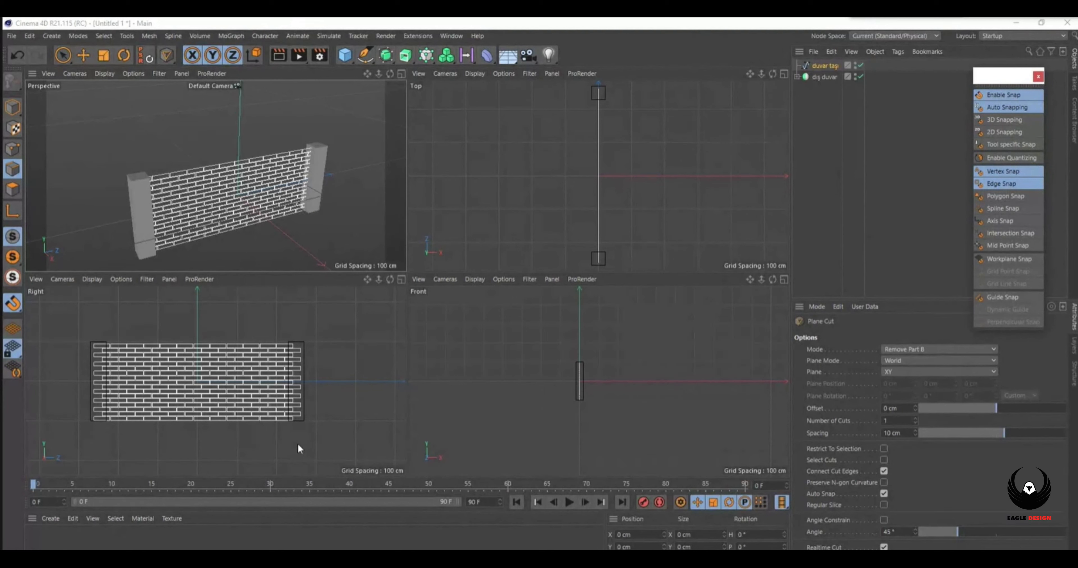
# Set the Plane Cut mode to Cut All.
pyautogui.scroll(5, 297, 418)
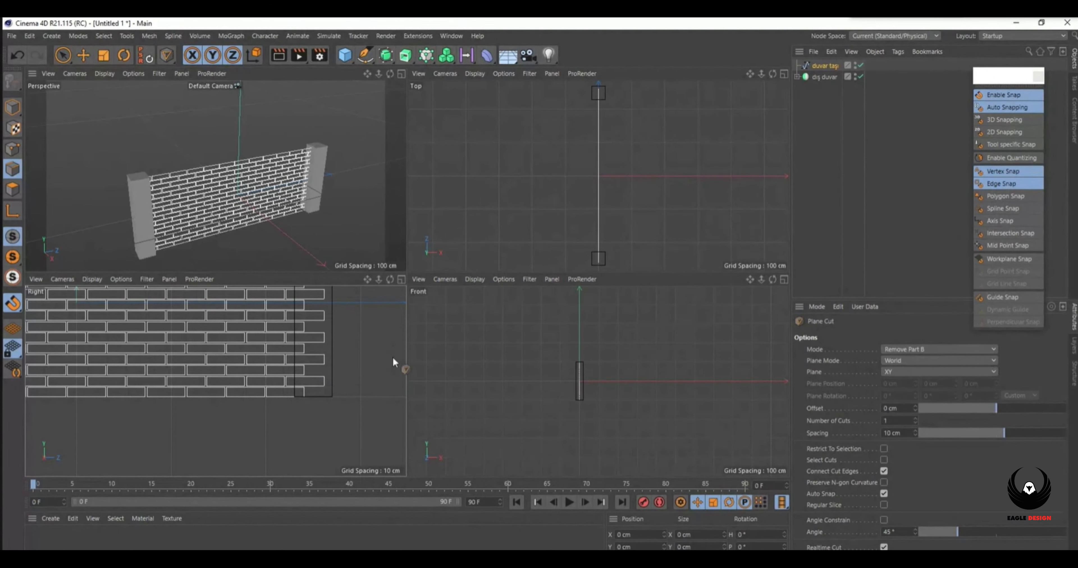
pyautogui.scroll(-5, 150, 365)
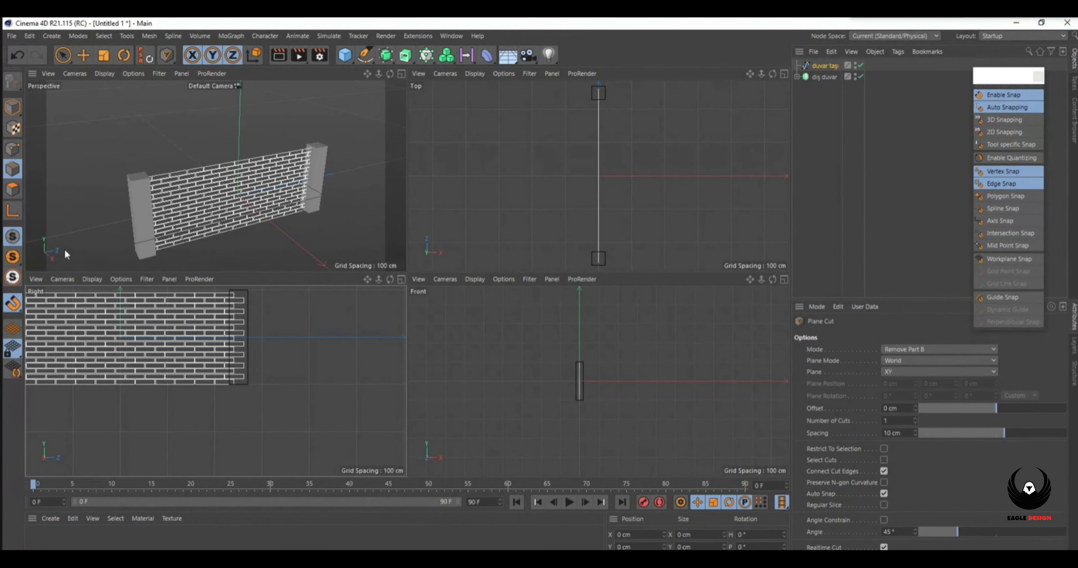
pyautogui.click(905, 353)
pyautogui.click(904, 362)
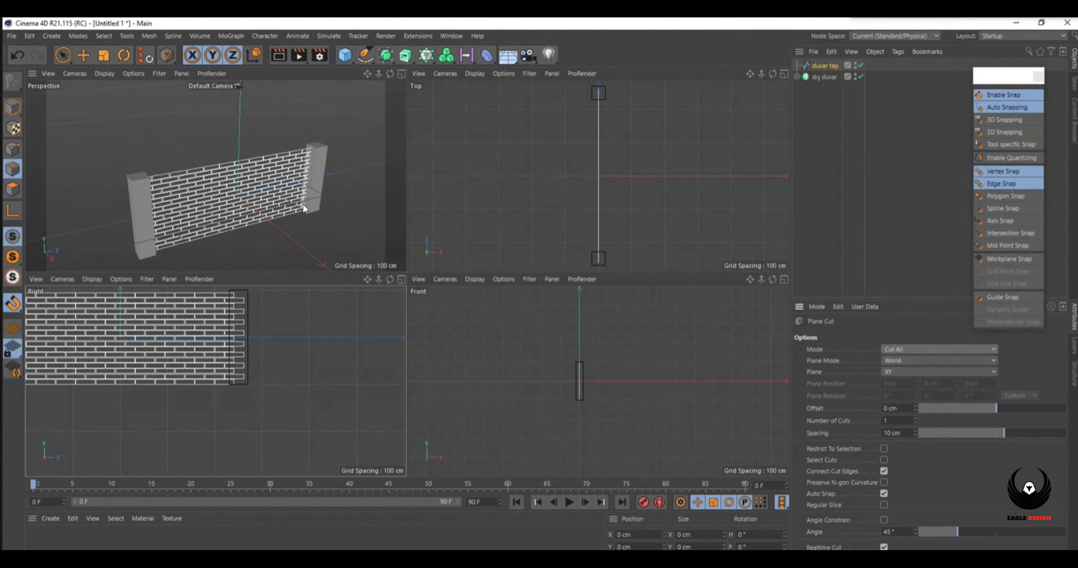
# Try to snap the plane cut to the pillar's inner edge across the brick spline, restarting the Plane Cut tool.
pyautogui.scroll(3, 326, 395)
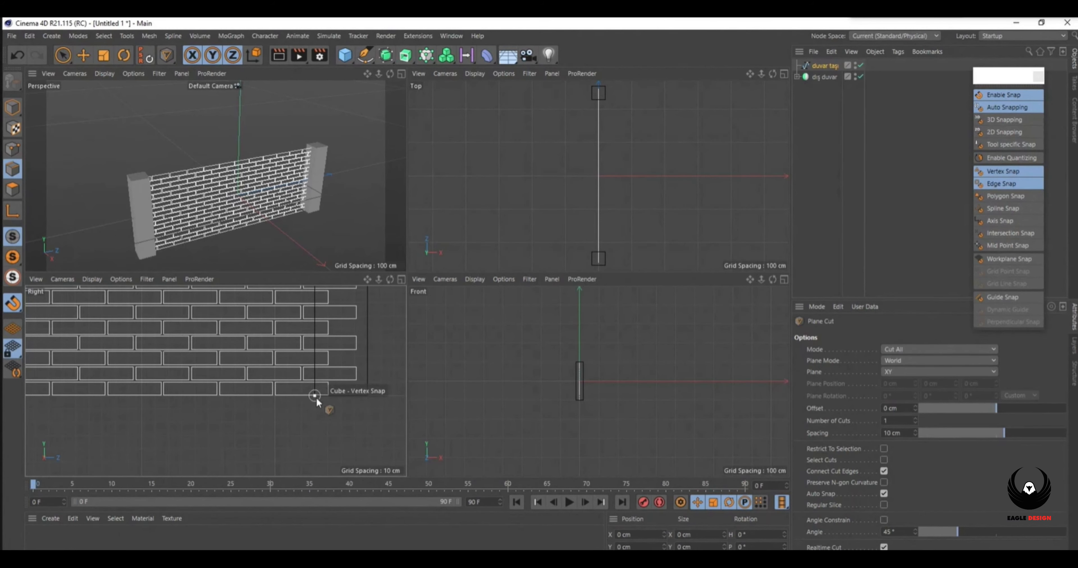
pyautogui.scroll(4, 309, 152)
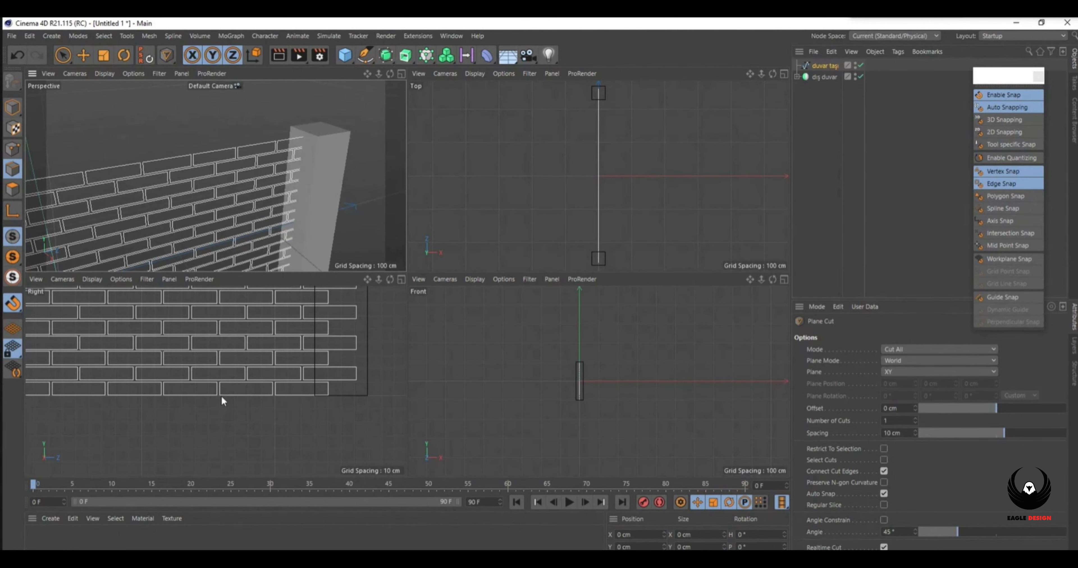
pyautogui.press('space')
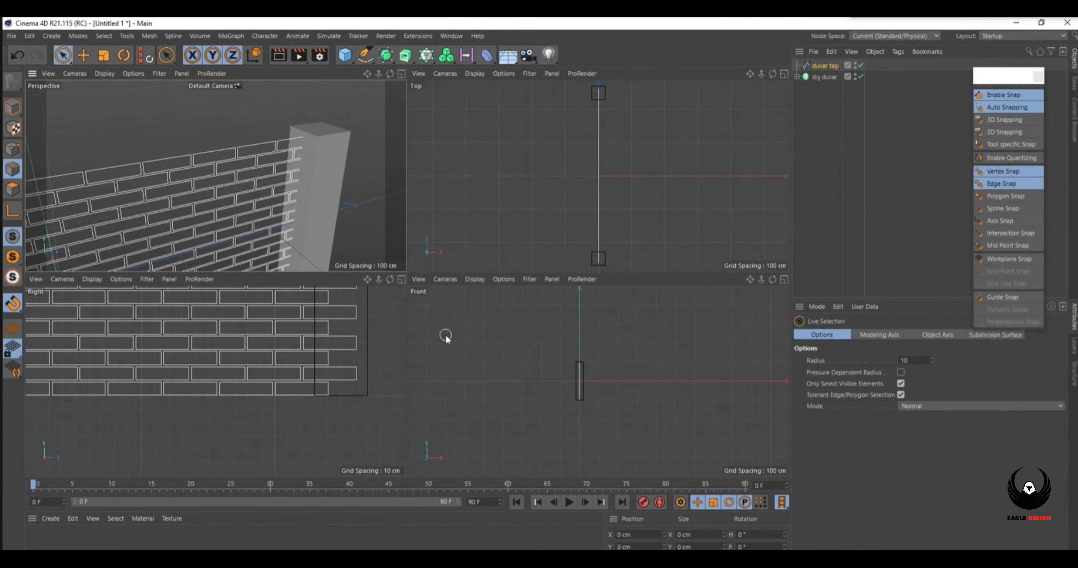
pyautogui.press('m')
pyautogui.press('j')
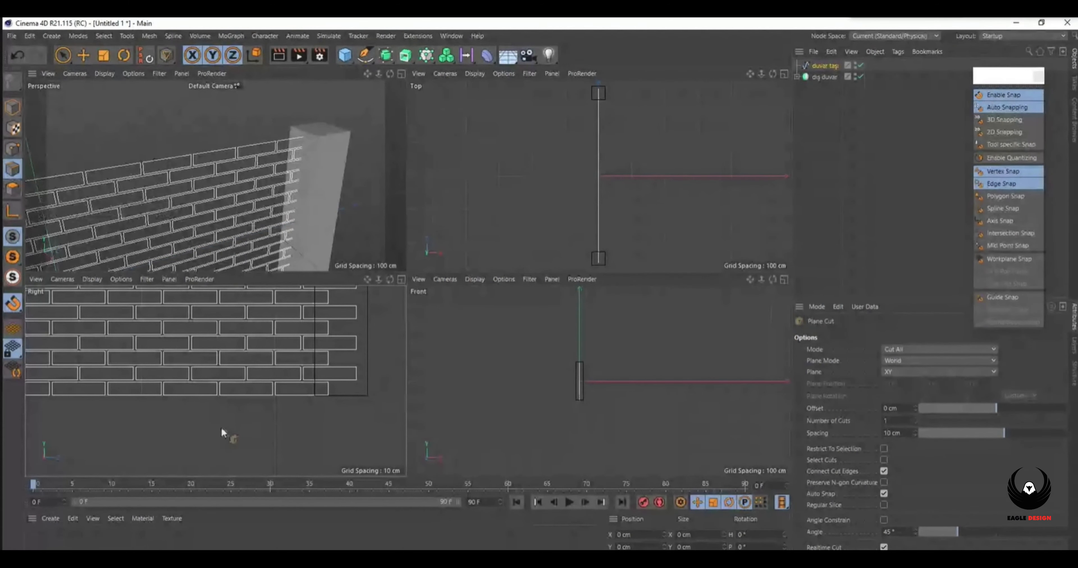
pyautogui.scroll(-5, 318, 260)
pyautogui.scroll(-2, 330, 341)
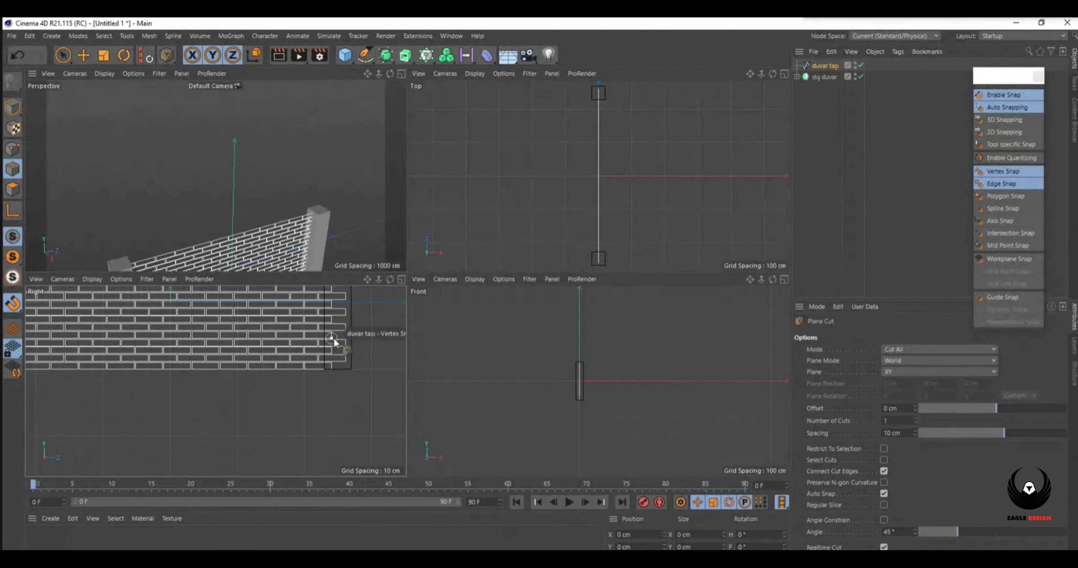
# Set the Plane Cut's world plane to XZ.
pyautogui.click(401, 279)
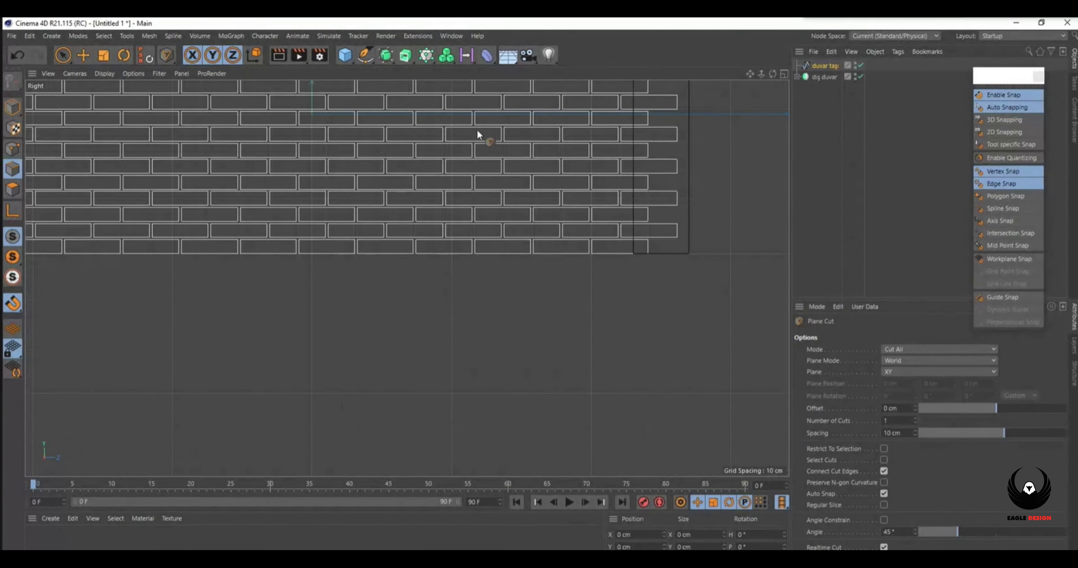
pyautogui.scroll(-5, 488, 169)
pyautogui.click(906, 369)
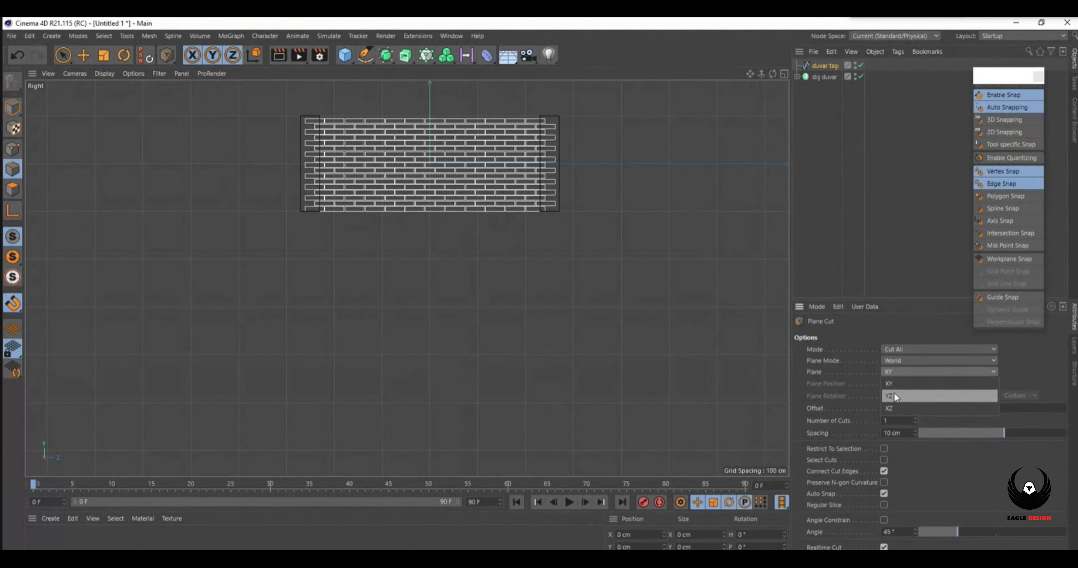
pyautogui.click(893, 392)
pyautogui.click(904, 372)
pyautogui.click(889, 406)
# Examine the brick spline in the perspective and Right views for a point where the XZ plane cut can snap.
pyautogui.middleClick(423, 197)
pyautogui.scroll(4, 250, 300)
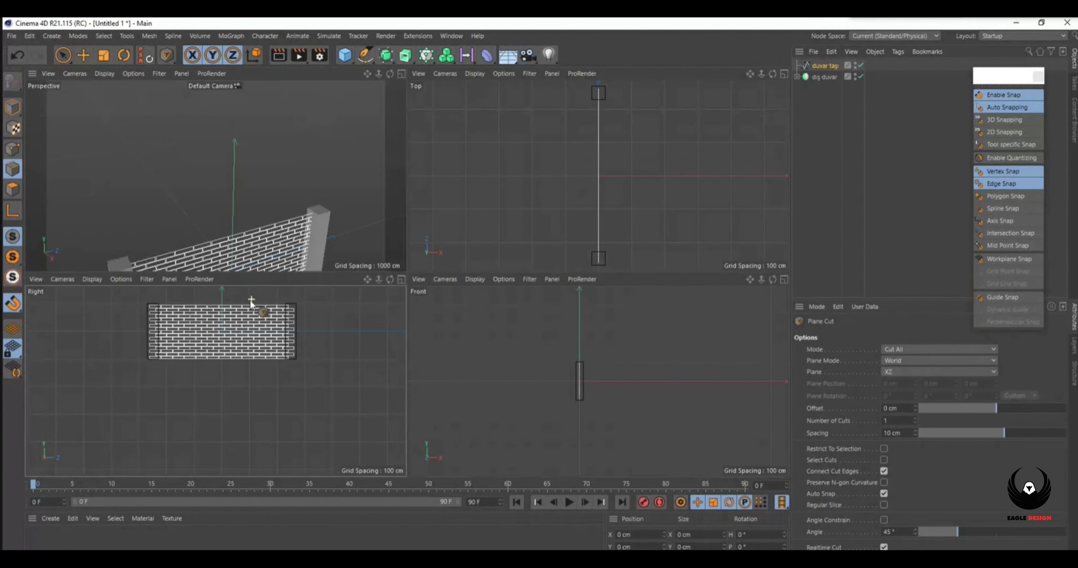
pyautogui.scroll(4, 291, 206)
pyautogui.scroll(-2, 292, 206)
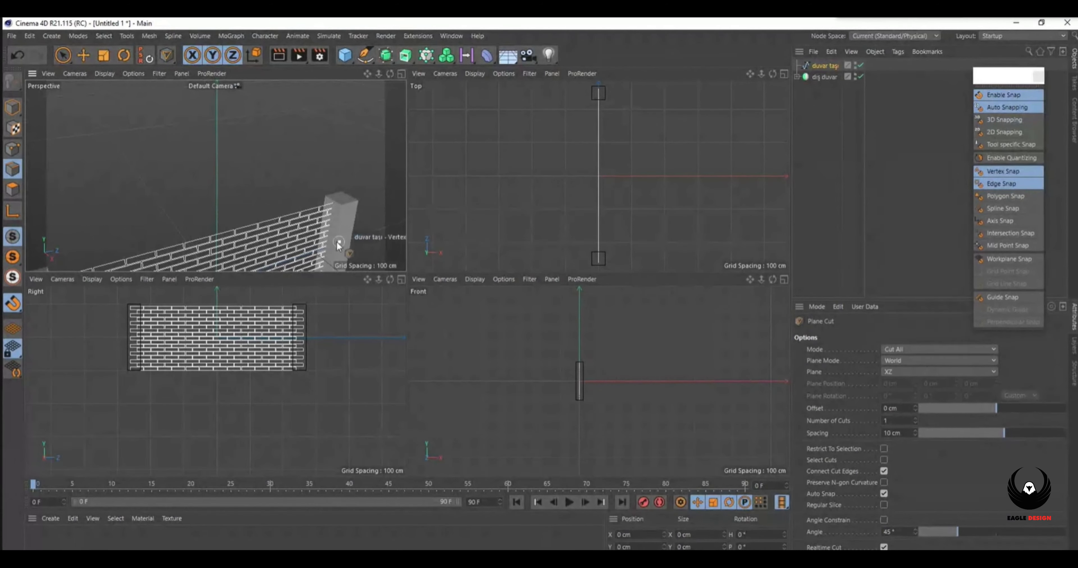
pyautogui.scroll(5, 173, 244)
pyautogui.scroll(2, 173, 245)
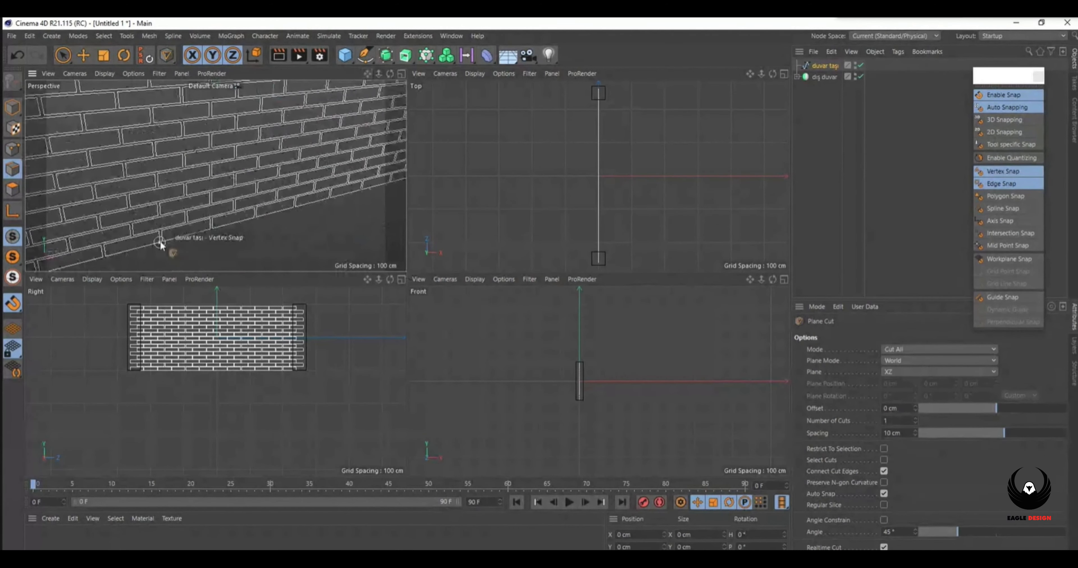
pyautogui.scroll(5, 341, 325)
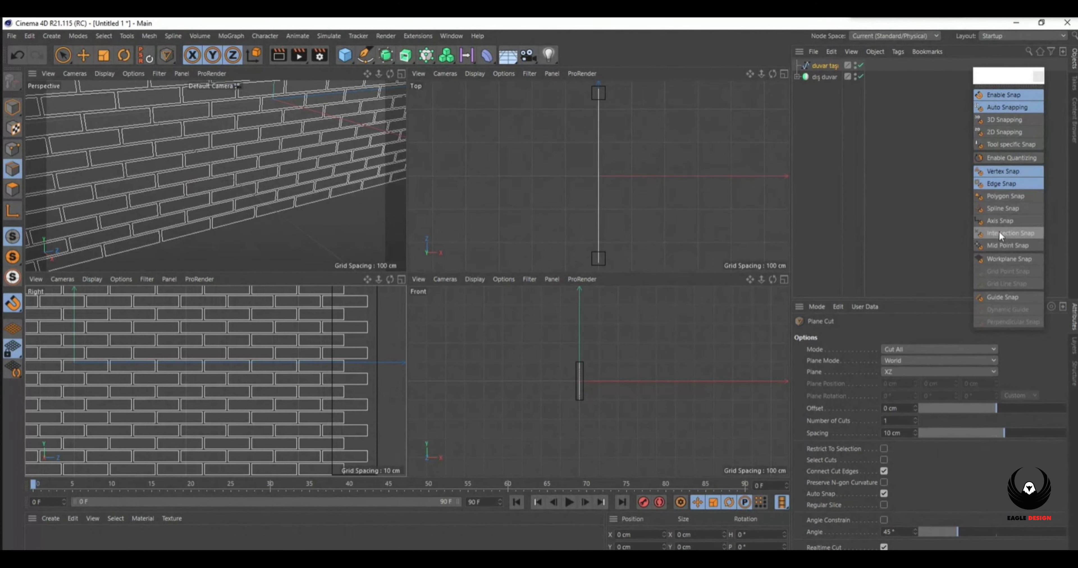
pyautogui.scroll(-5, 350, 345)
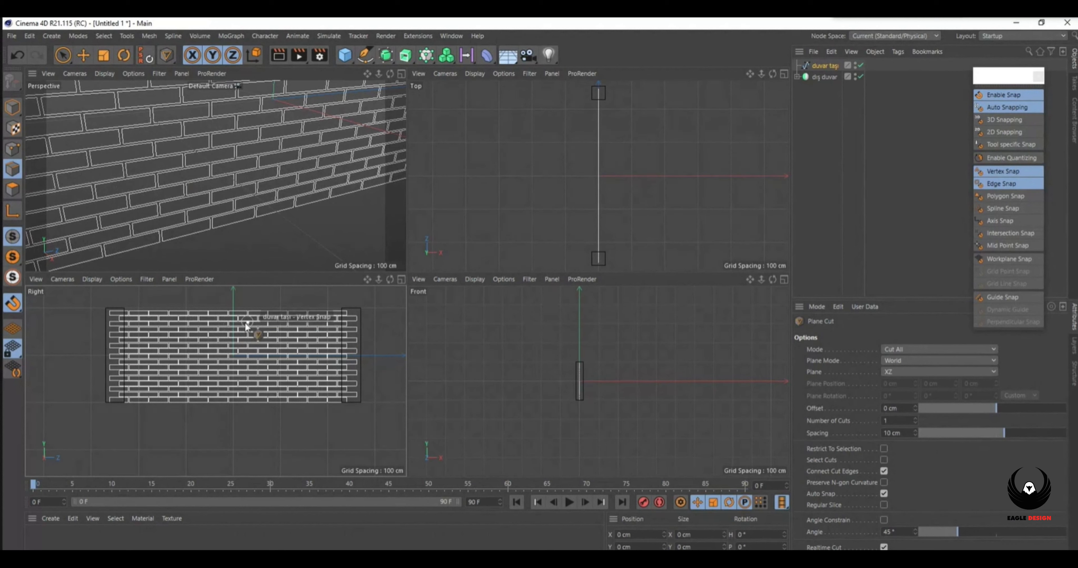
# Switch to the Loop/Path Cut tool for cutting the brick spline.
pyautogui.rightClick(613, 294)
pyautogui.click(640, 414)
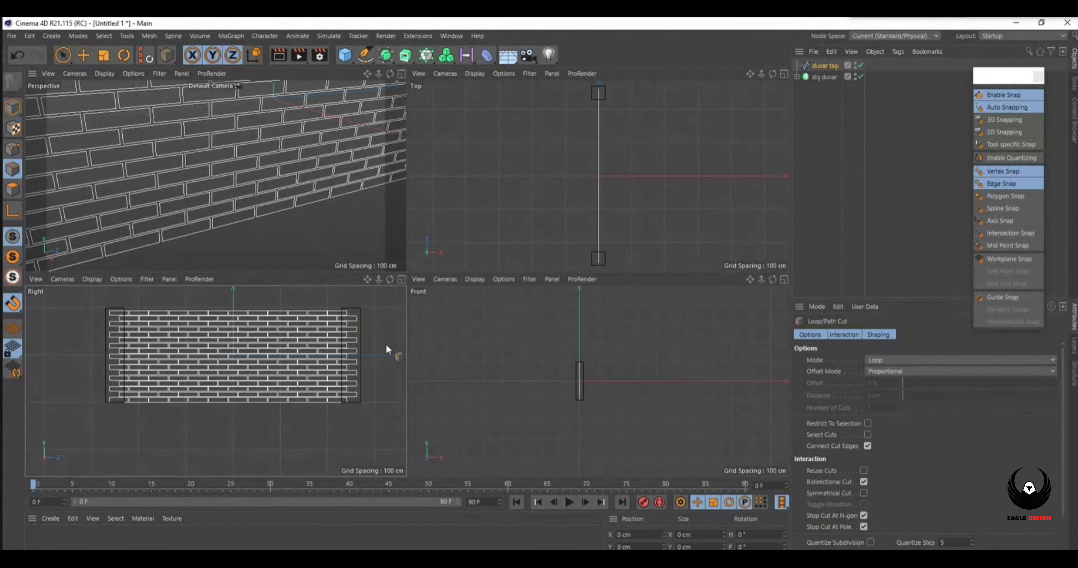
pyautogui.scroll(3, 371, 337)
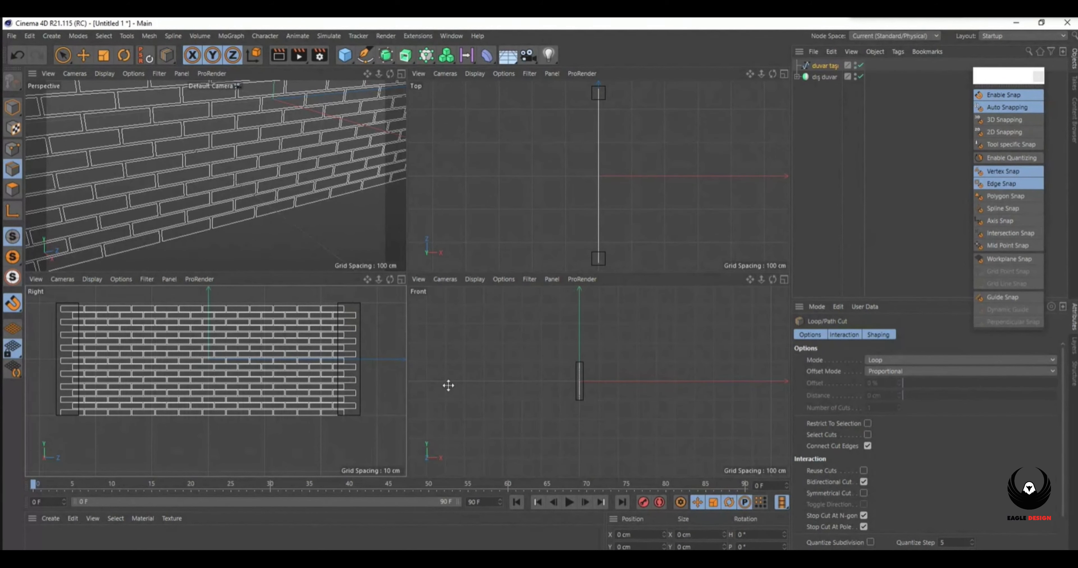
pyautogui.click(509, 336)
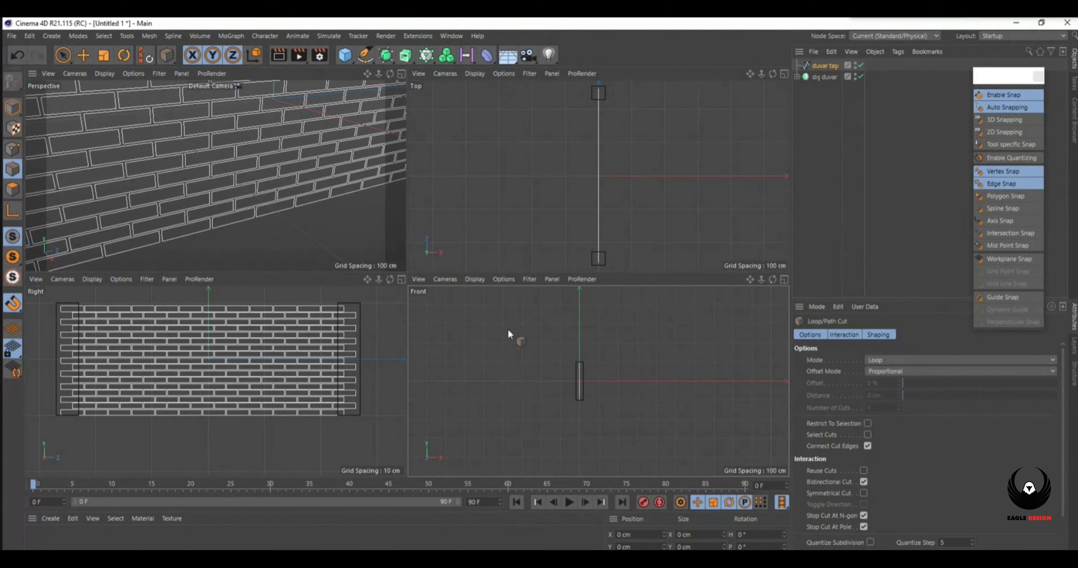
# Try to cut the brick spline beside the right-hand pillar with the Line Cut tool in the Right view.
pyautogui.press('space')
pyautogui.press('k')
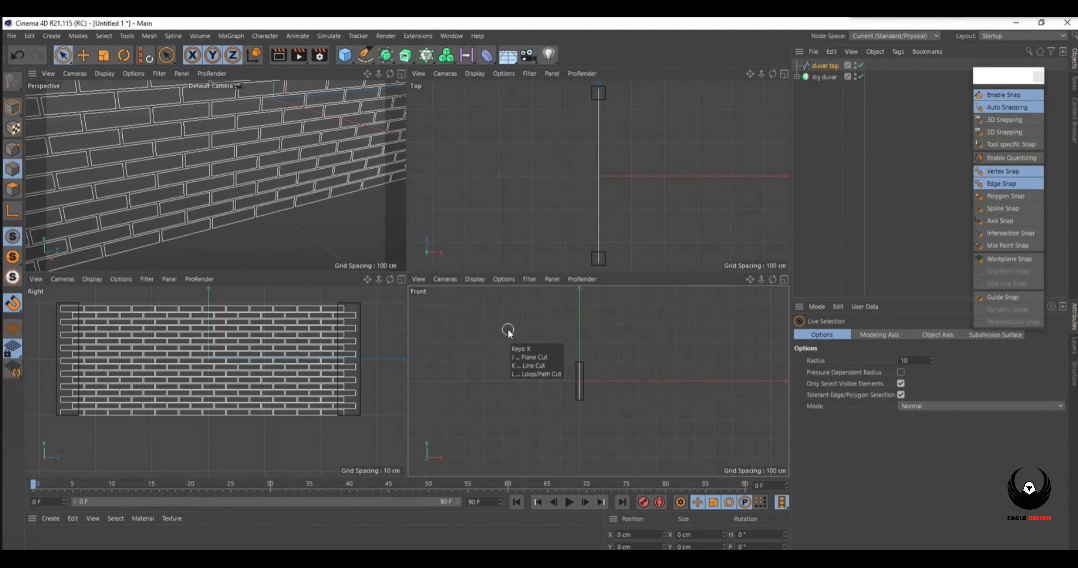
pyautogui.press('k')
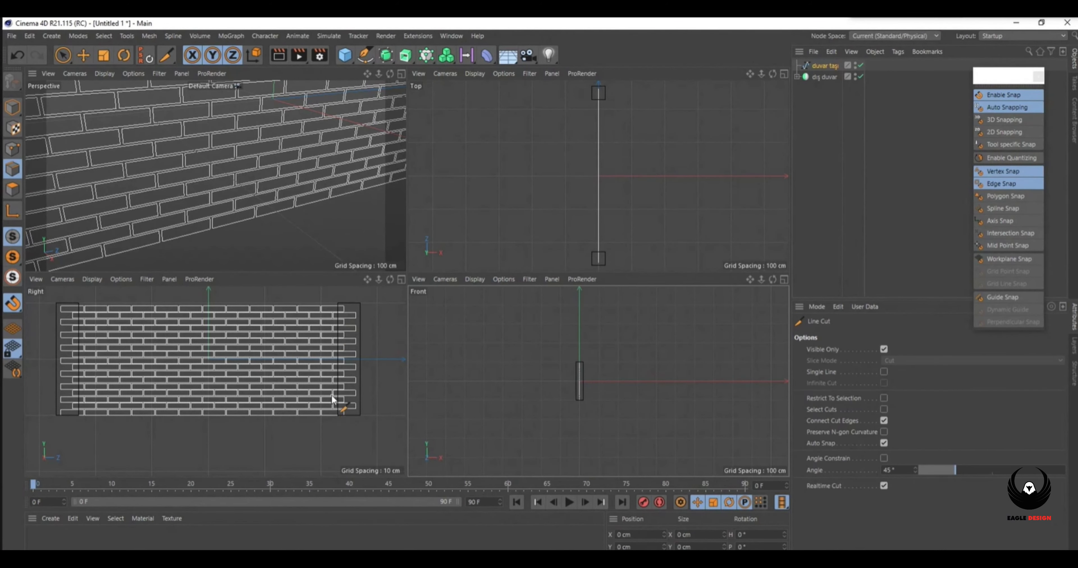
pyautogui.scroll(3, 336, 413)
pyautogui.click(341, 438)
pyautogui.click(314, 312)
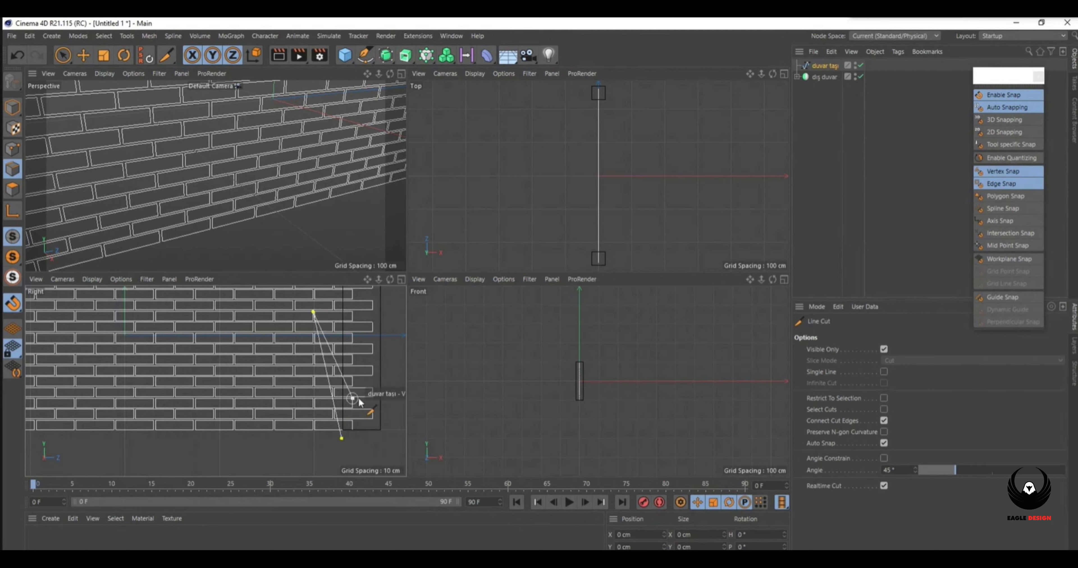
pyautogui.scroll(-3, 359, 403)
pyautogui.press('space')
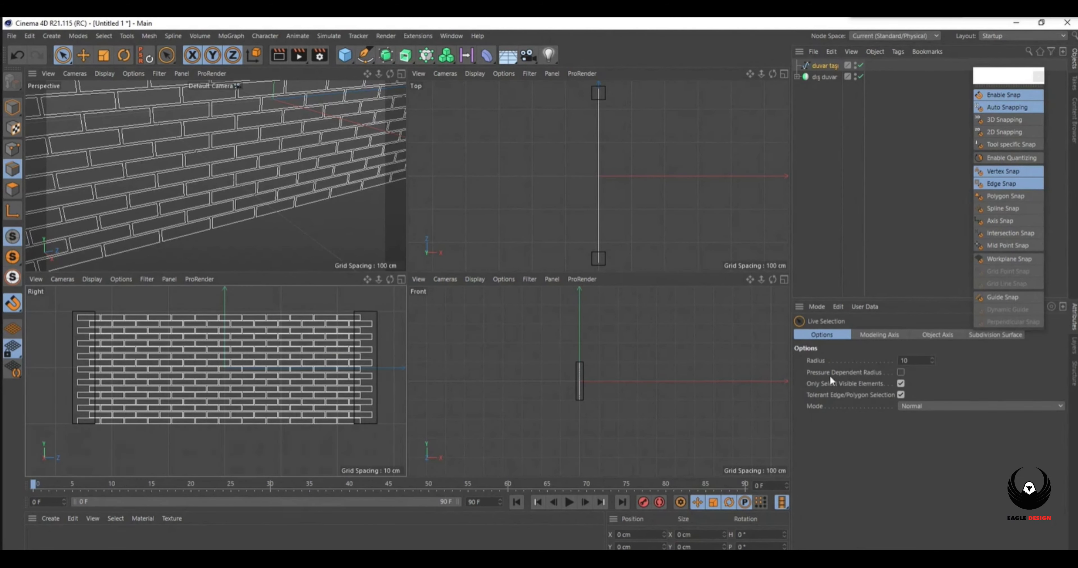
# Turn off Close Spline for the brick spline and try a Plane Cut on it in the world XY plane.
pyautogui.click(824, 69)
pyautogui.scroll(-4, 223, 197)
pyautogui.scroll(4, 253, 139)
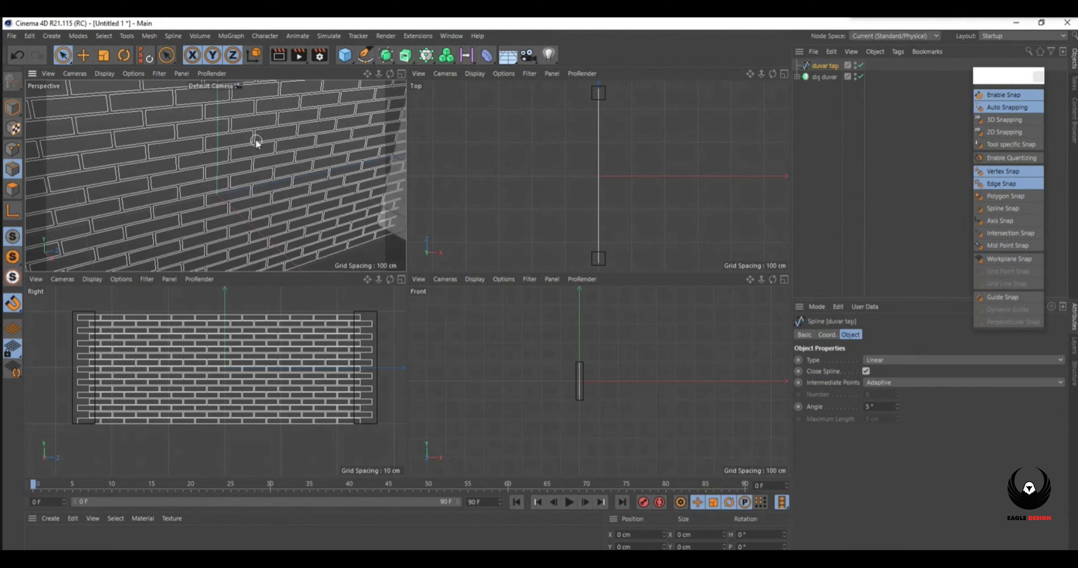
pyautogui.click(401, 279)
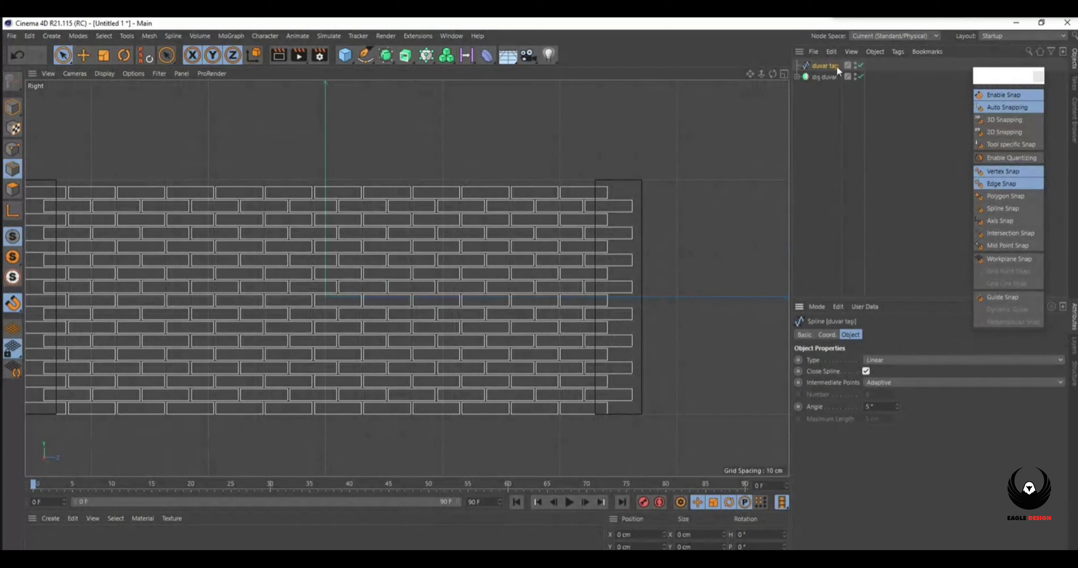
pyautogui.click(866, 372)
pyautogui.press('m')
pyautogui.press('j')
pyautogui.click(906, 371)
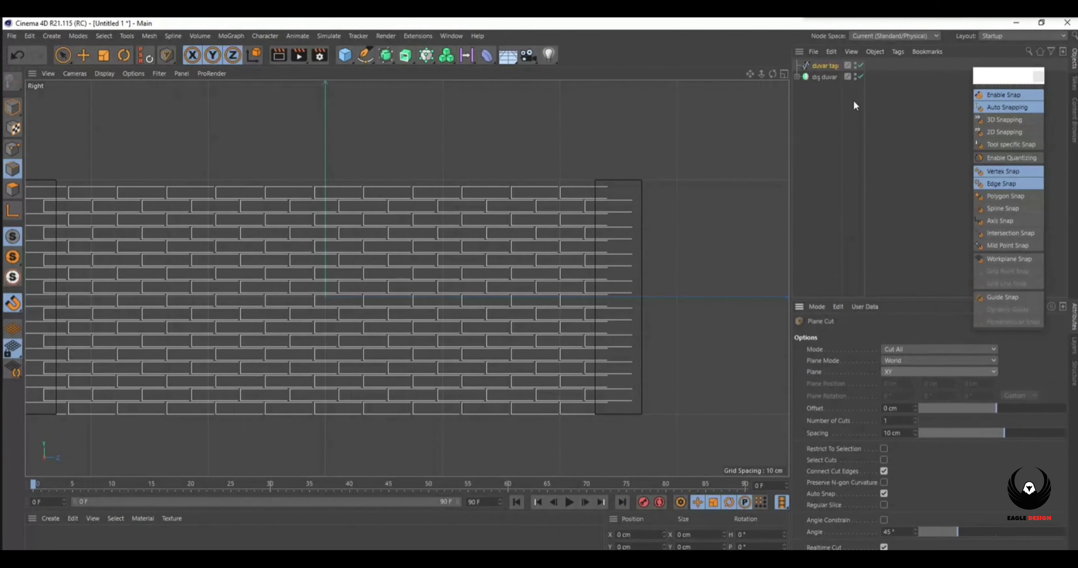
pyautogui.scroll(-3, 630, 275)
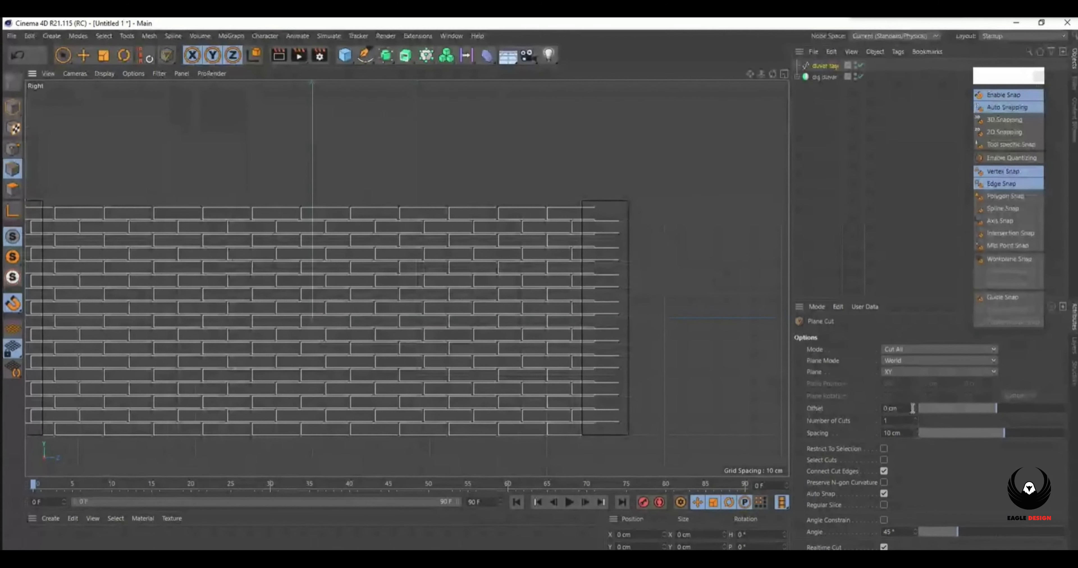
pyautogui.press('space')
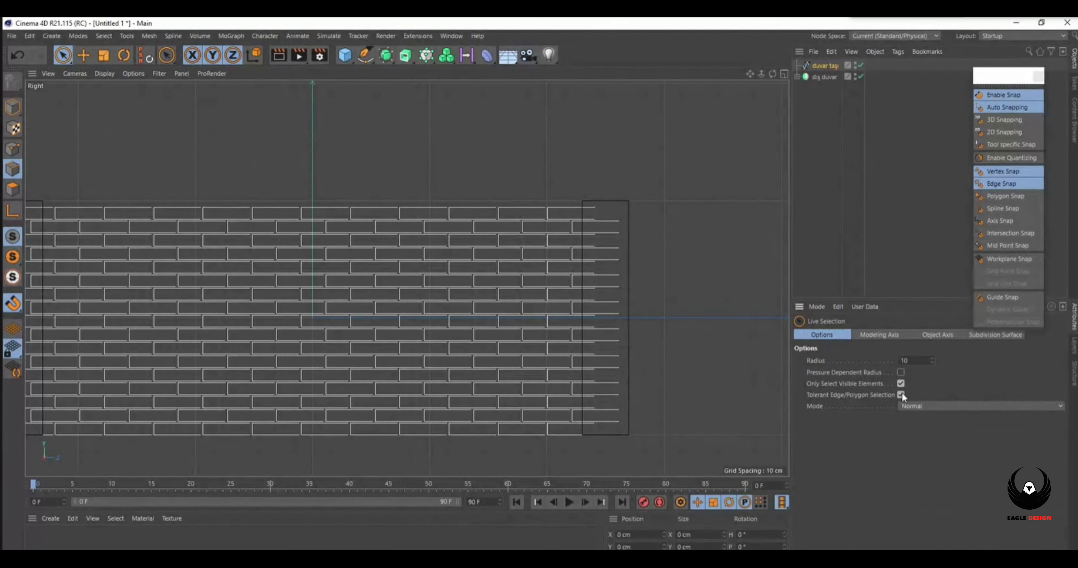
# Undo back to the live Connect object and make it editable as a single spline again.
pyautogui.hotkey('ctrl', 'z')
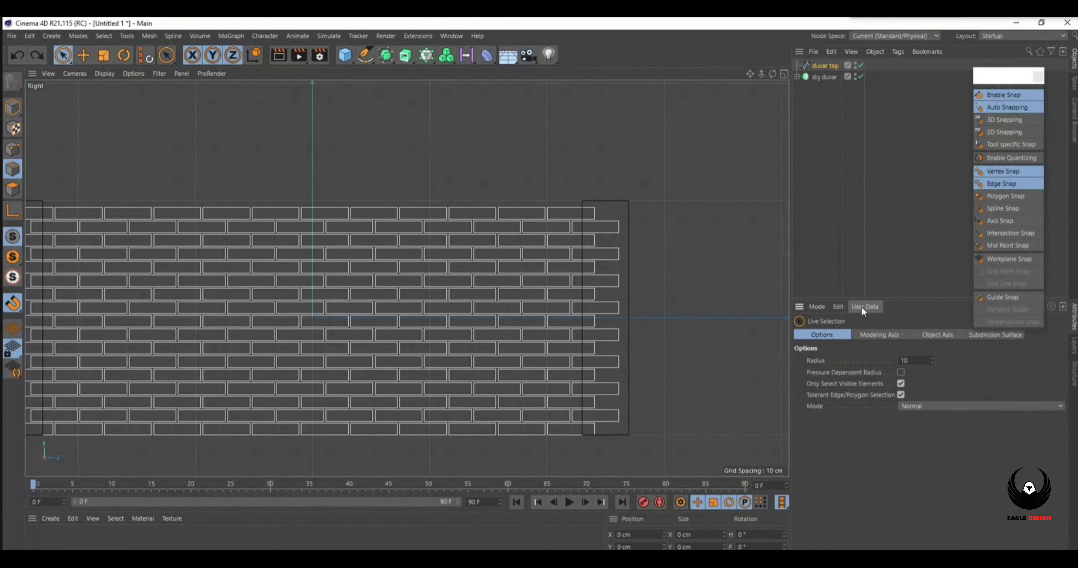
pyautogui.hotkey('ctrl', 'z')
pyautogui.hotkey('ctrl', 'z')
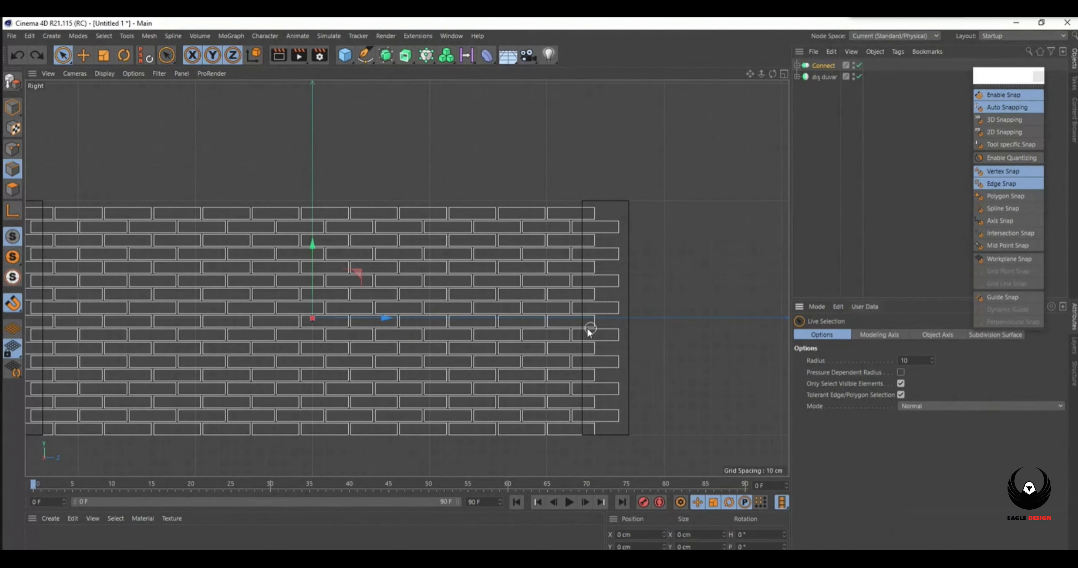
pyautogui.scroll(-3, 586, 327)
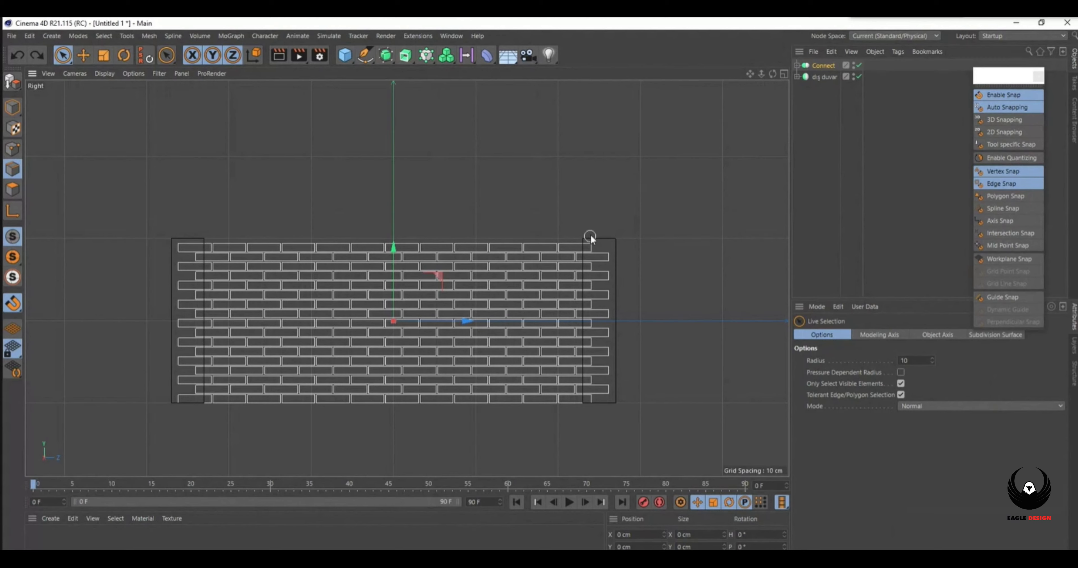
pyautogui.click(784, 74)
pyautogui.scroll(-6, 349, 230)
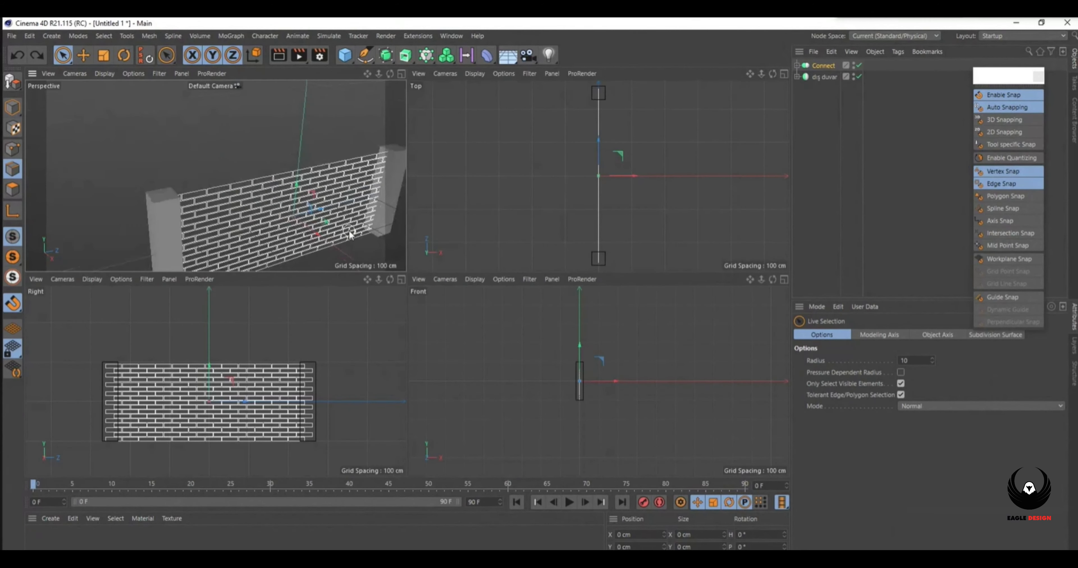
pyautogui.scroll(3, 350, 230)
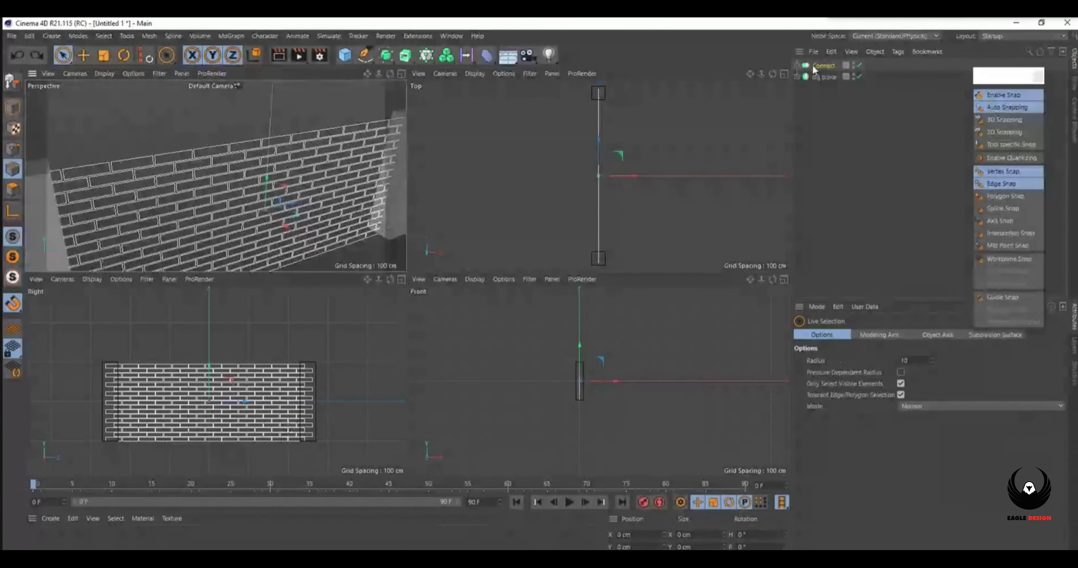
pyautogui.press('c')
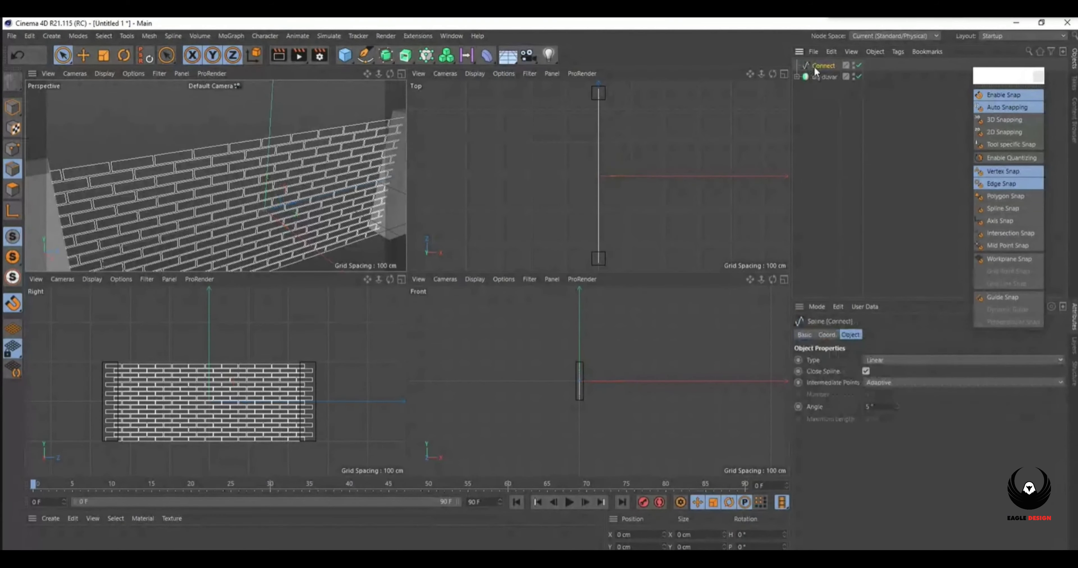
# Start a Plane Cut on the Connect spline with its plane mode set to Local.
pyautogui.scroll(3, 299, 379)
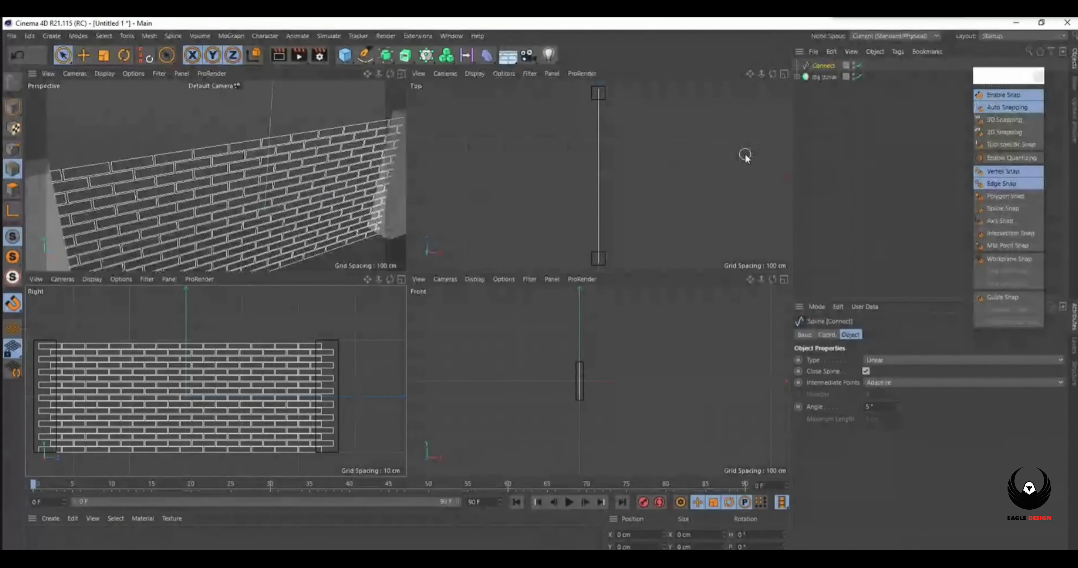
pyautogui.press('k')
pyautogui.press('j')
pyautogui.scroll(-4, 362, 172)
pyautogui.click(938, 361)
pyautogui.click(899, 382)
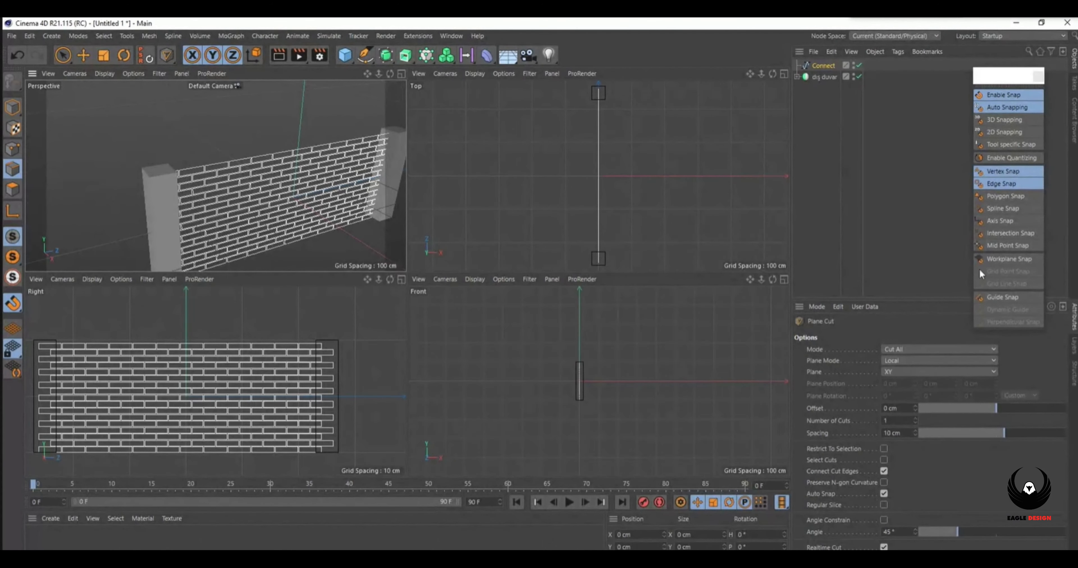
# Switch snapping to 2D and rectangle-select the brick end points inside the right-hand pillar in point mode in the Right view.
pyautogui.click(1023, 131)
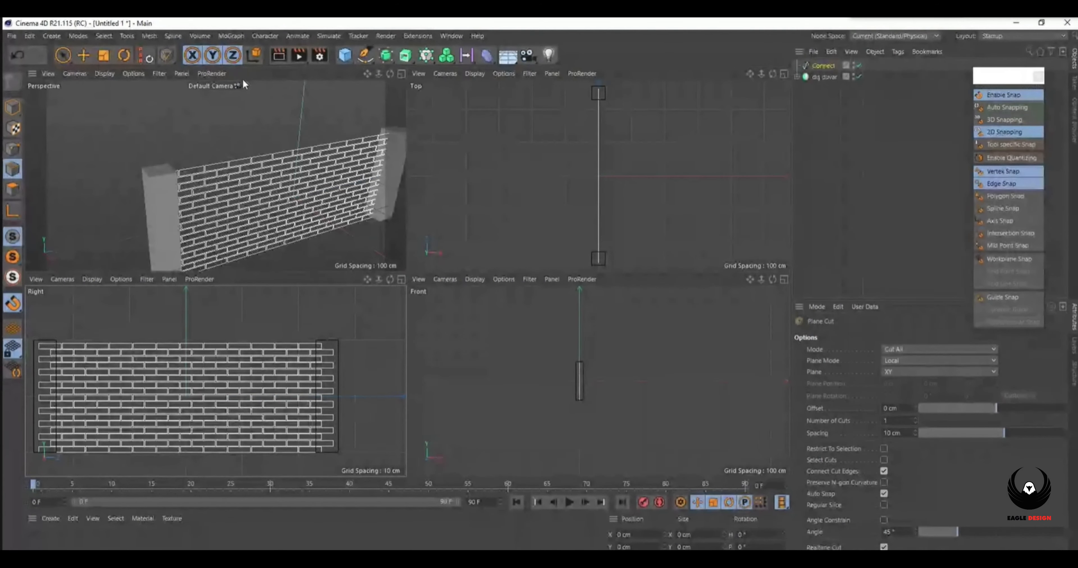
pyautogui.click(13, 148)
pyautogui.click(401, 279)
pyautogui.click(63, 55)
pyautogui.click(113, 106)
pyautogui.moveTo(635, 442); pyautogui.dragTo(531, 100)
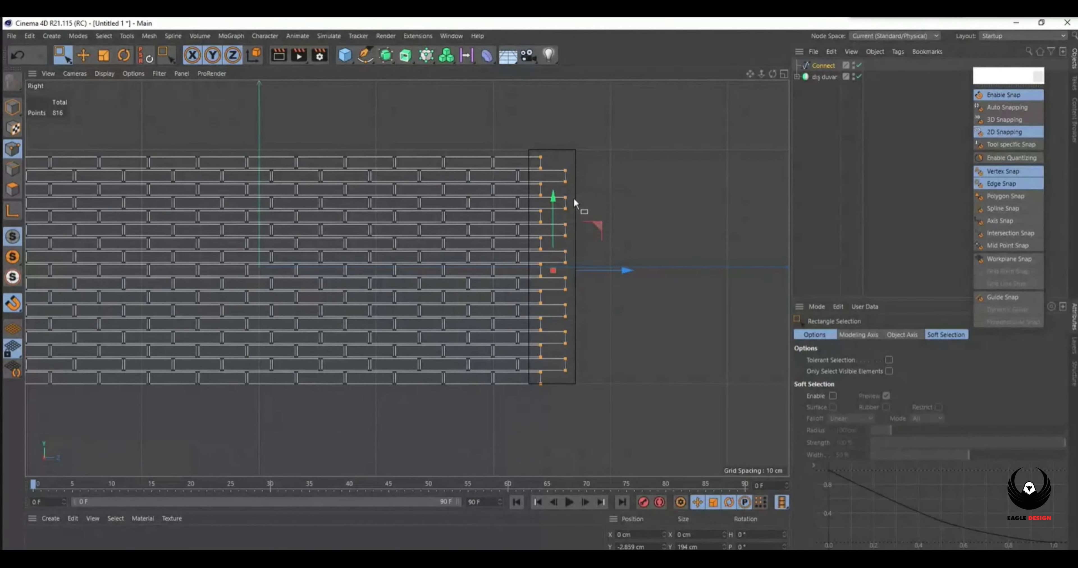
# Flatten the selected end points to one vertical line along Z and snap them to the right-hand pillar's inner edge.
pyautogui.press('t')
pyautogui.moveTo(627, 271); pyautogui.dragTo(553, 270)
pyautogui.press('e')
pyautogui.moveTo(619, 271); pyautogui.dragTo(529, 271)
# Rectangle-select the brick end points inside the left-hand pillar in the Right view.
pyautogui.click(783, 74)
pyautogui.click(401, 279)
pyautogui.scroll(-5, 491, 267)
pyautogui.scroll(5, 268, 260)
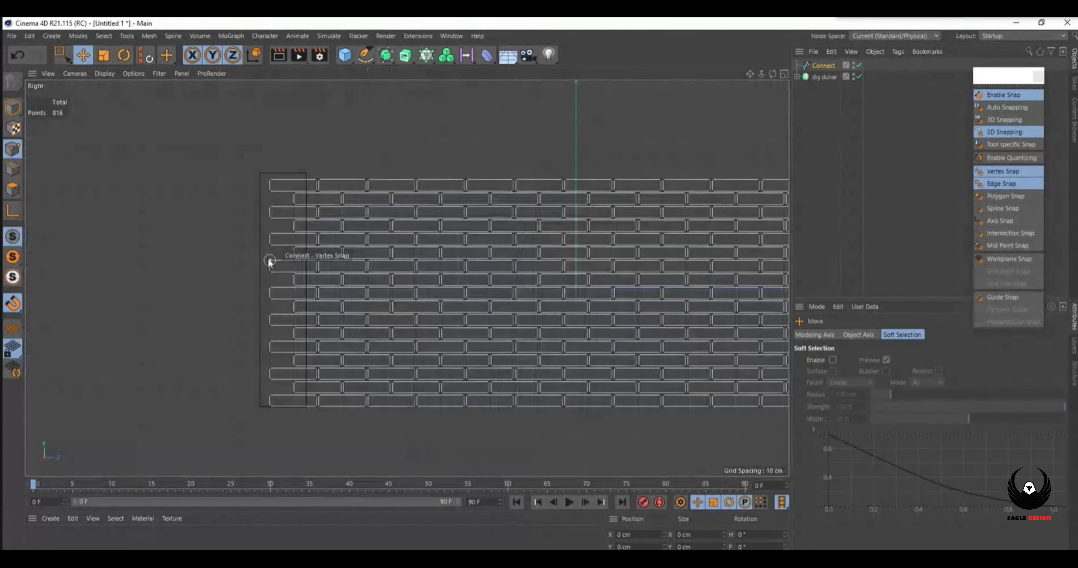
pyautogui.press('0')
pyautogui.moveTo(215, 138); pyautogui.dragTo(308, 433)
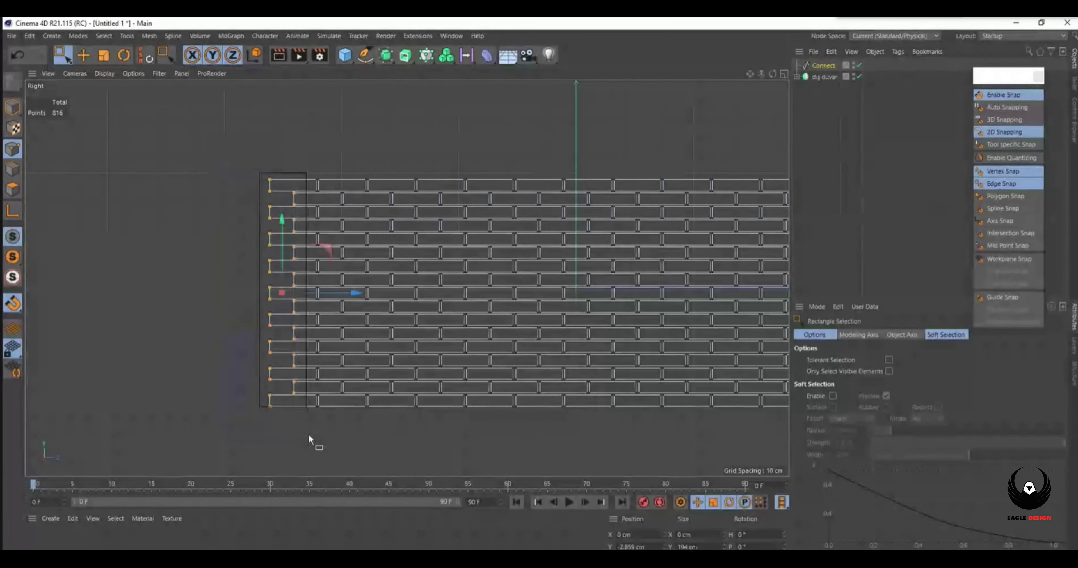
# Flatten the left-hand end points along Z, snap them to that pillar's inner edge, and return to model mode.
pyautogui.press('t')
pyautogui.moveTo(354, 293); pyautogui.dragTo(282, 294)
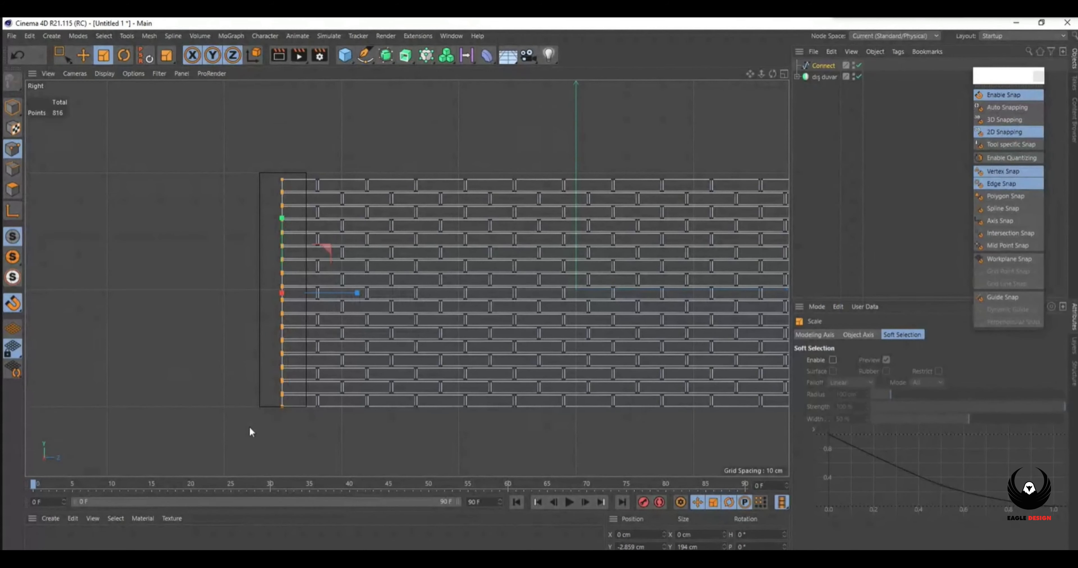
pyautogui.press('e')
pyautogui.moveTo(332, 294); pyautogui.dragTo(356, 297)
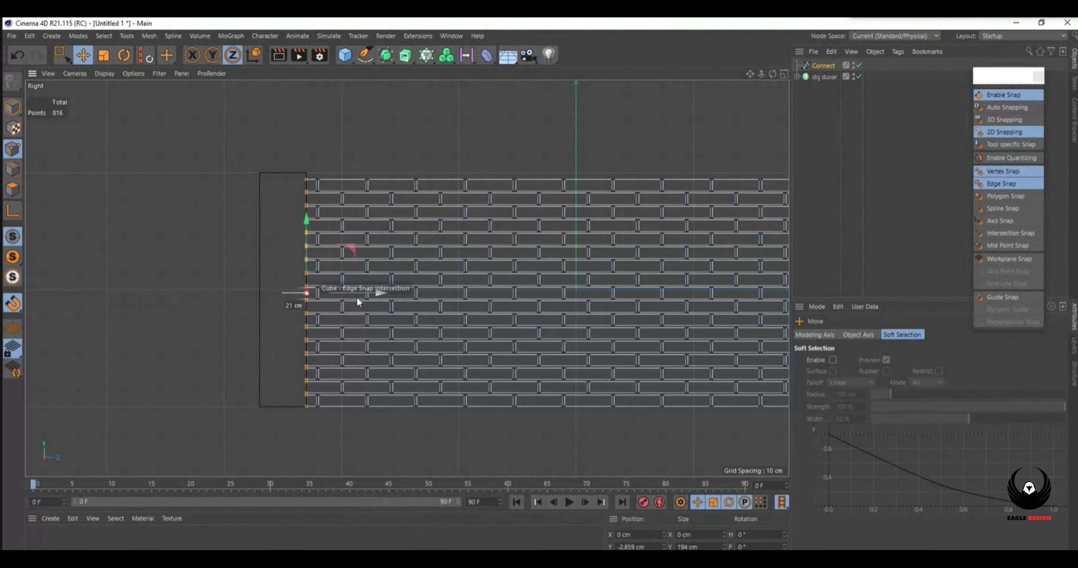
pyautogui.scroll(-4, 433, 352)
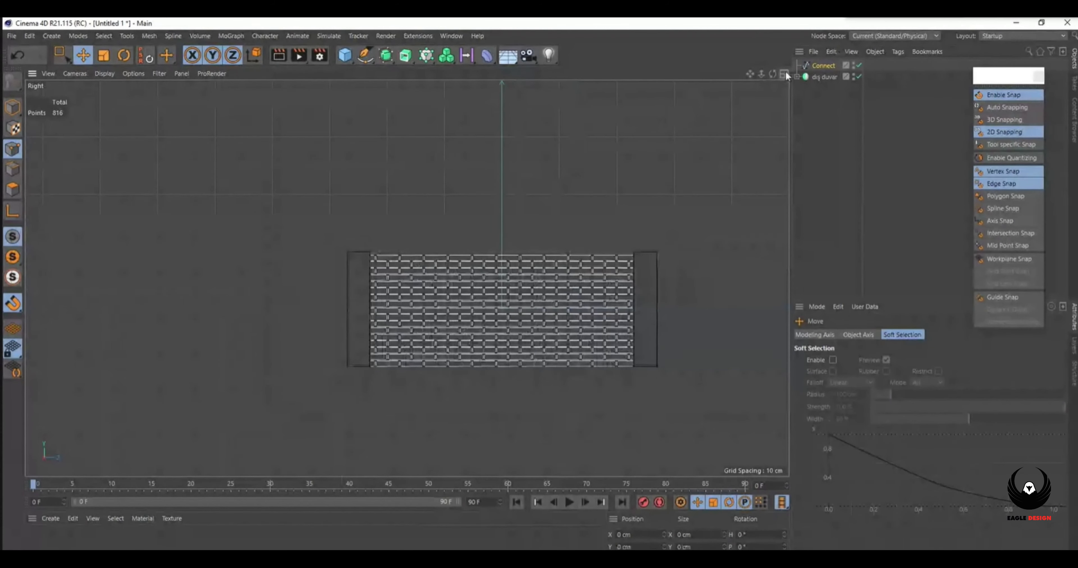
pyautogui.click(784, 74)
pyautogui.click(12, 169)
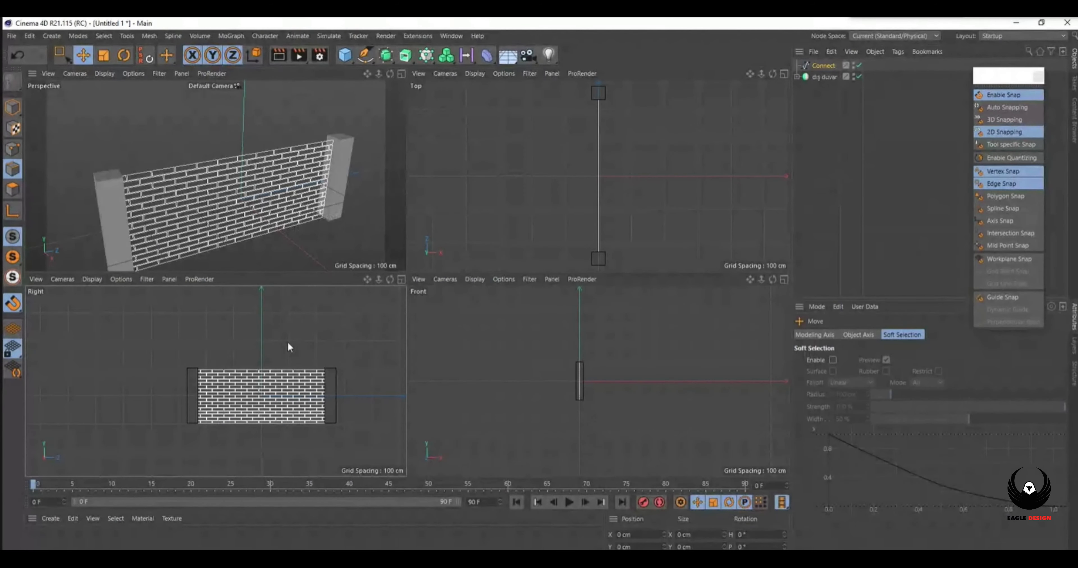
# Add a 200 cm cube at the middle of the brick wall, raised partly above its upper edge.
pyautogui.scroll(3, 275, 328)
pyautogui.scroll(-2, 253, 433)
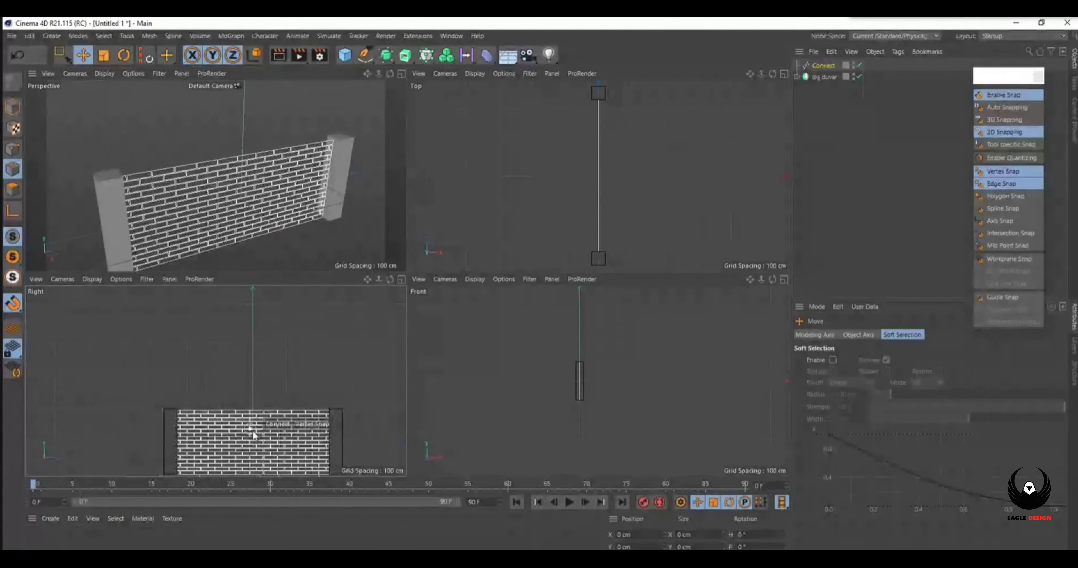
pyautogui.middleClick(362, 298)
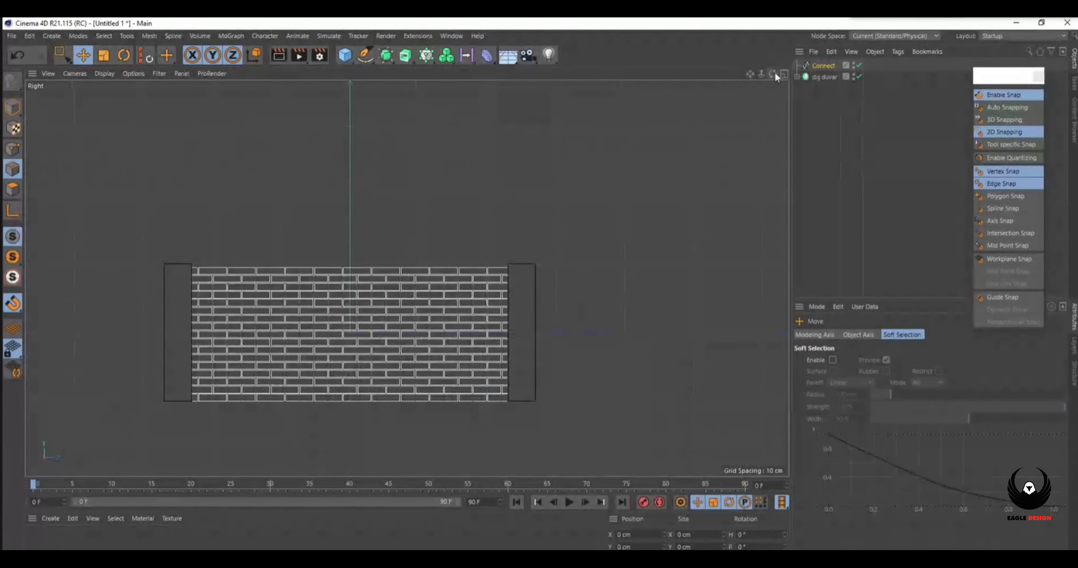
pyautogui.moveTo(774, 74); pyautogui.dragTo(542, 312)
pyautogui.click(49, 74)
pyautogui.click(78, 145)
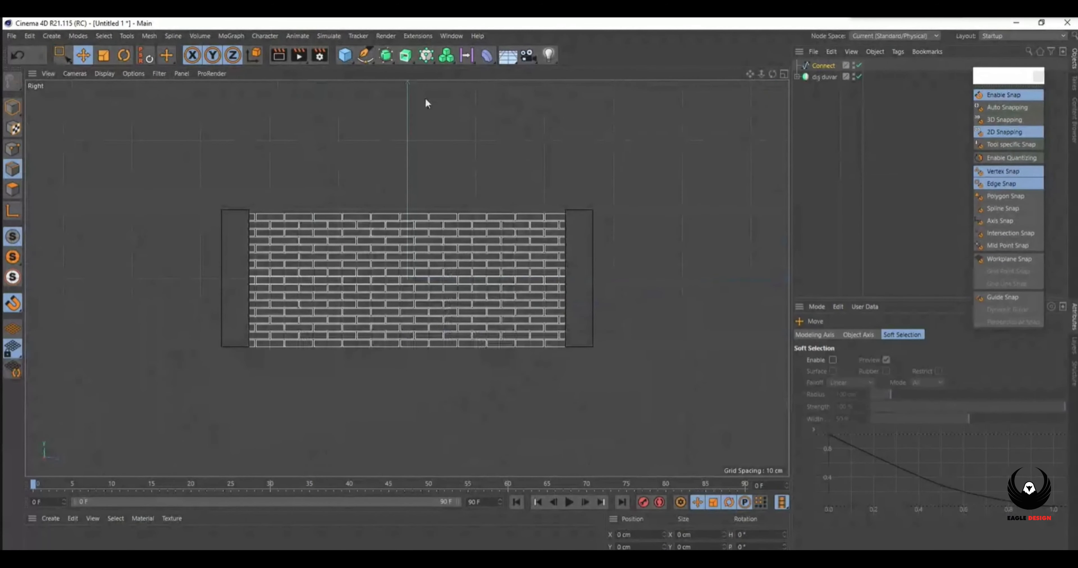
pyautogui.click(345, 55)
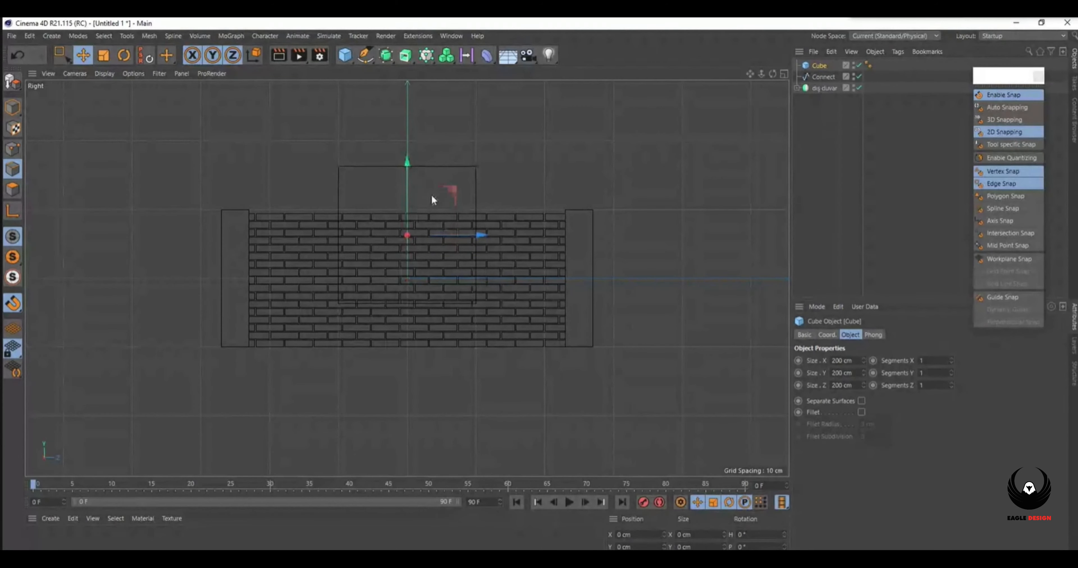
pyautogui.click(785, 72)
pyautogui.click(782, 73)
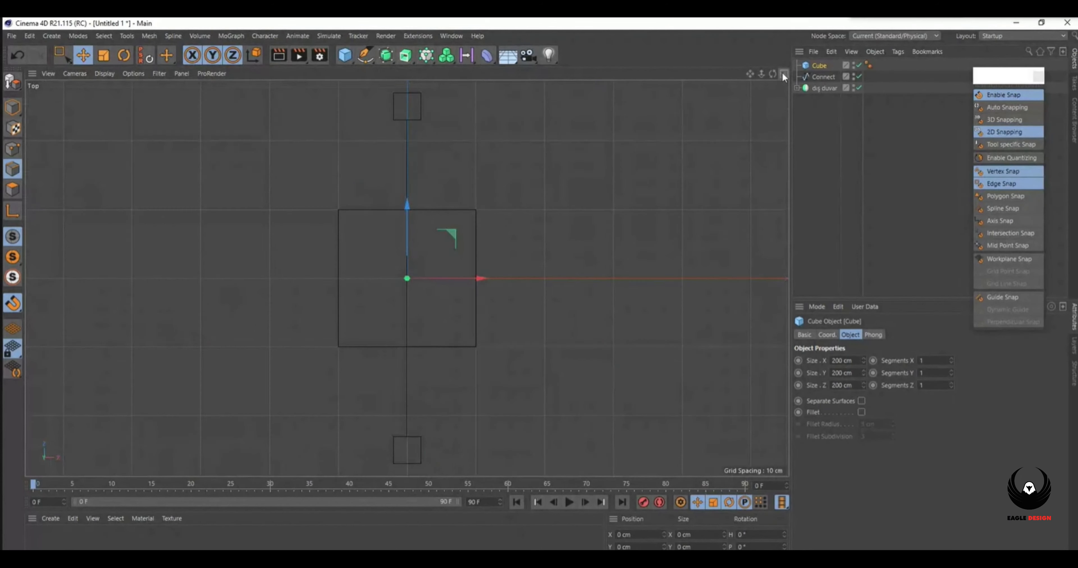
pyautogui.click(784, 74)
pyautogui.click(379, 276)
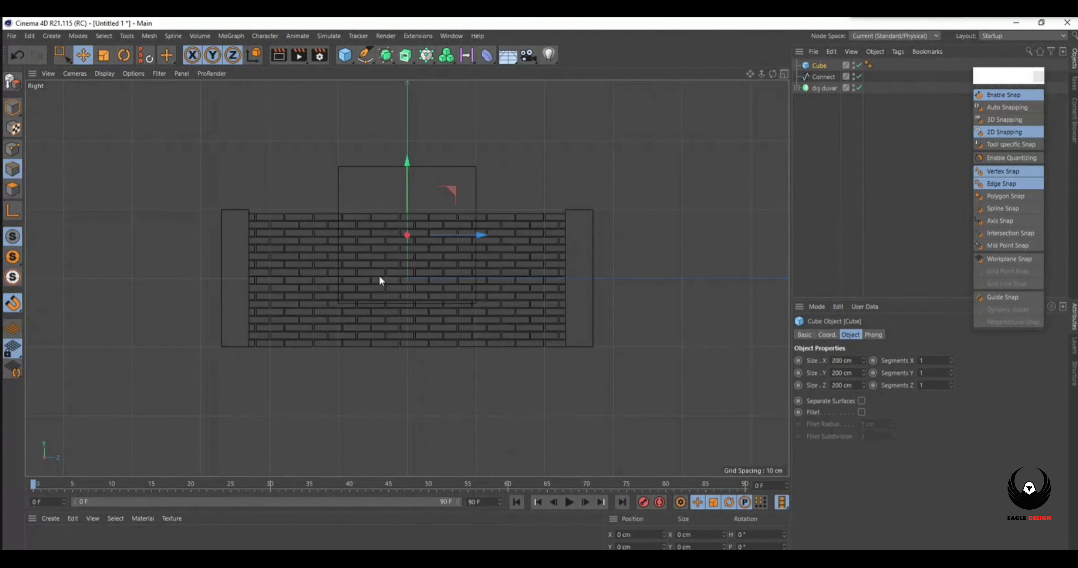
# Set the cube's Y size to 152 cm and raise it so its lower part overlaps the wall's upper half.
pyautogui.moveTo(408, 180); pyautogui.dragTo(407, 160)
pyautogui.moveTo(862, 368); pyautogui.dragTo(861, 367)
pyautogui.scroll(5, 409, 281)
pyautogui.moveTo(402, 95); pyautogui.dragTo(403, 92)
pyautogui.scroll(-5, 401, 123)
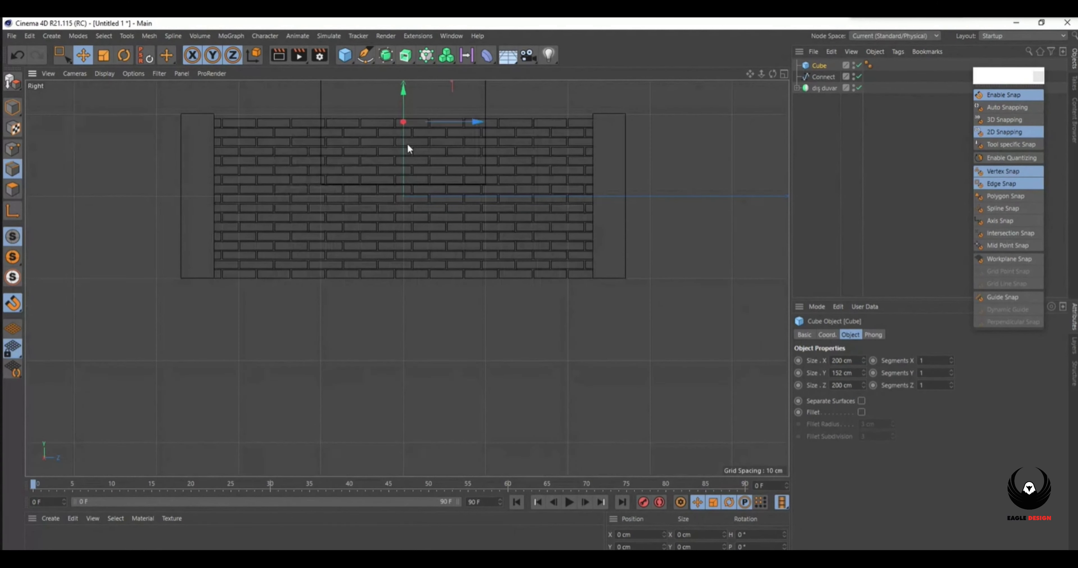
# Create a Boole object and nest the Connect spline and the cube in it, with the spline first and the cube second.
pyautogui.click(782, 75)
pyautogui.moveTo(820, 65)
pyautogui.mouseDown()
pyautogui.moveTo(821, 93)
pyautogui.moveTo(820, 82)
pyautogui.mouseUp()
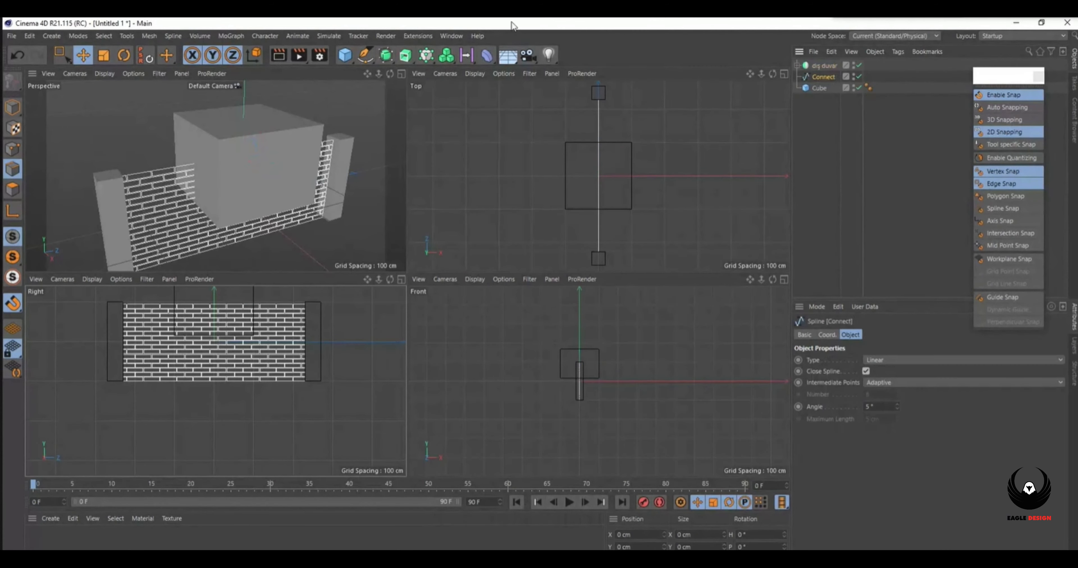
pyautogui.moveTo(388, 59); pyautogui.dragTo(502, 110)
pyautogui.moveTo(824, 126); pyautogui.dragTo(807, 86)
pyautogui.moveTo(818, 89); pyautogui.dragTo(820, 67)
pyautogui.click(819, 65)
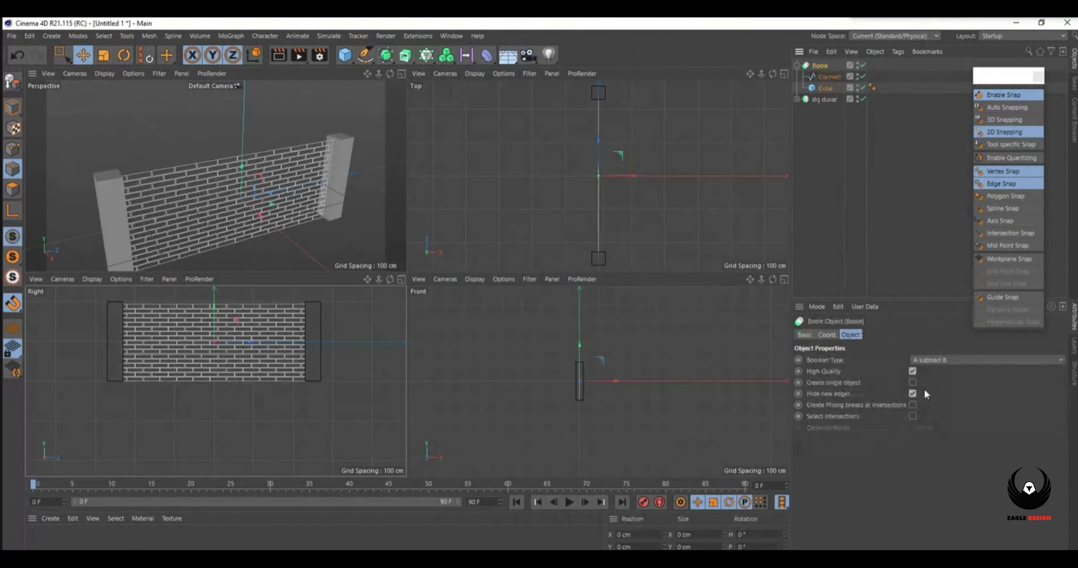
pyautogui.scroll(-5, 214, 172)
pyautogui.scroll(12, 225, 166)
pyautogui.scroll(-10, 225, 165)
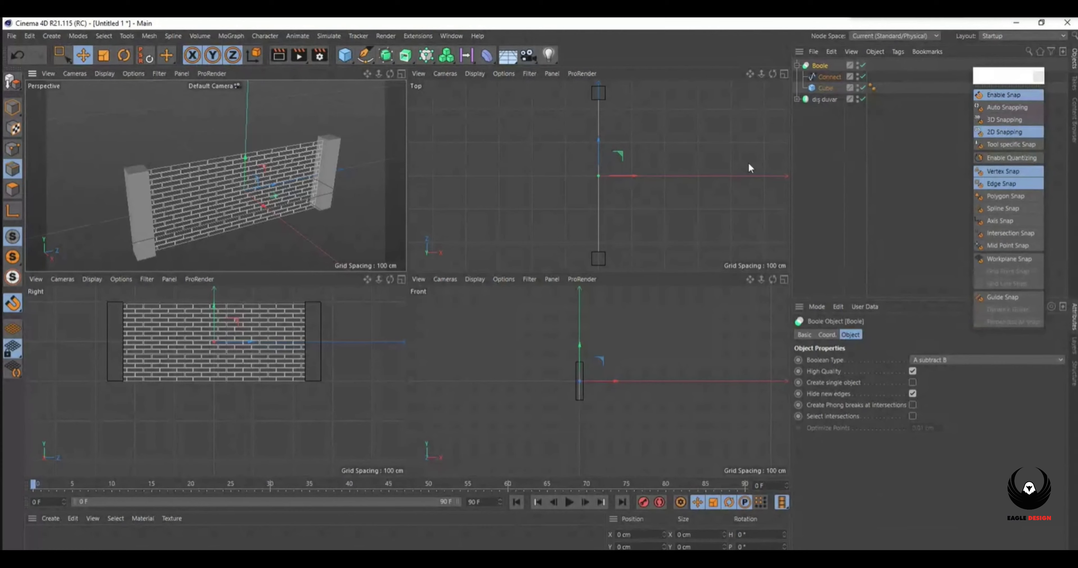
# Take the Connect spline out of the Boole object and enlarge the Right view.
pyautogui.moveTo(828, 77); pyautogui.dragTo(821, 106)
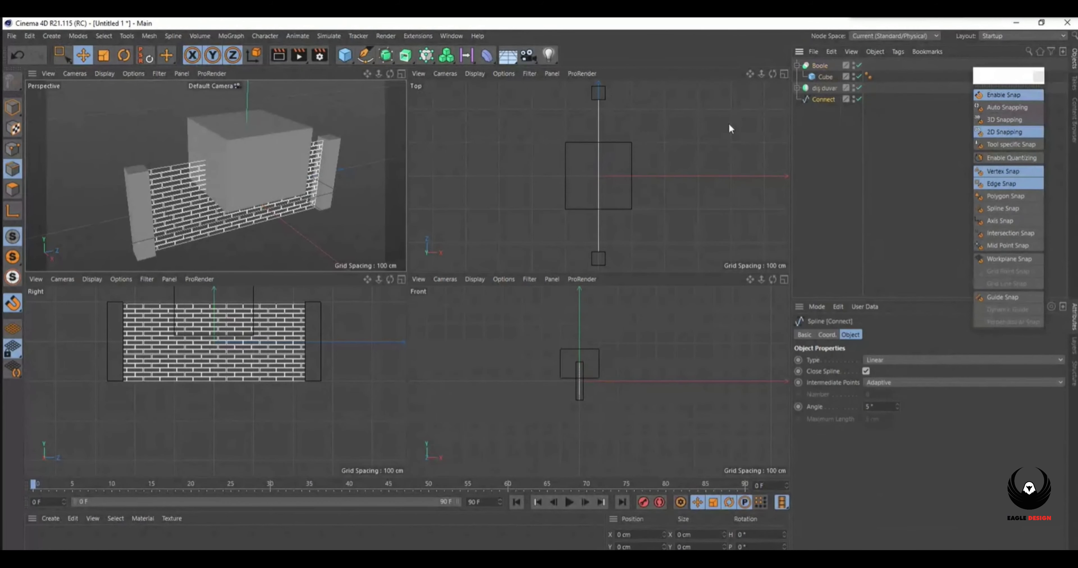
pyautogui.click(401, 279)
pyautogui.moveTo(750, 74); pyautogui.dragTo(734, 206)
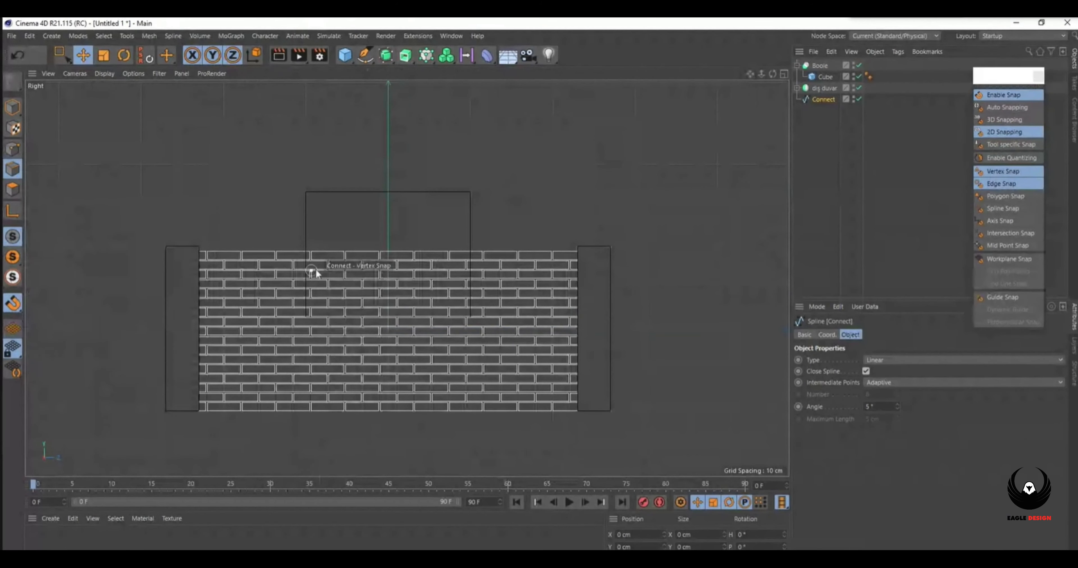
# Delete the Connect spline's points in the wall's upper middle, inside the cube's outline, using Live Selection in point mode.
pyautogui.click(12, 149)
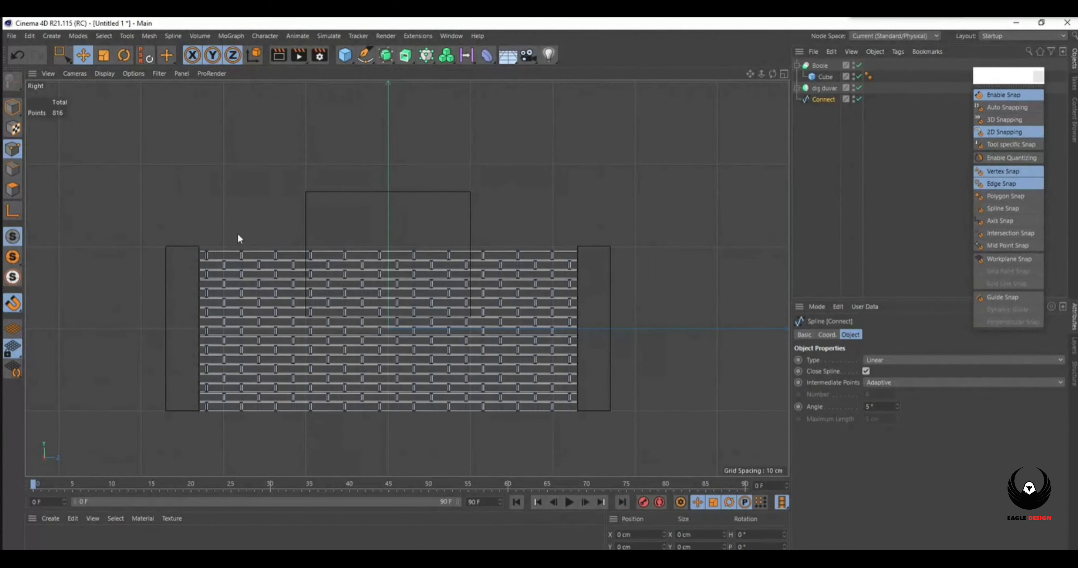
pyautogui.click(12, 170)
pyautogui.click(62, 55)
pyautogui.click(52, 37)
pyautogui.click(52, 37)
pyautogui.moveTo(61, 58); pyautogui.dragTo(86, 64)
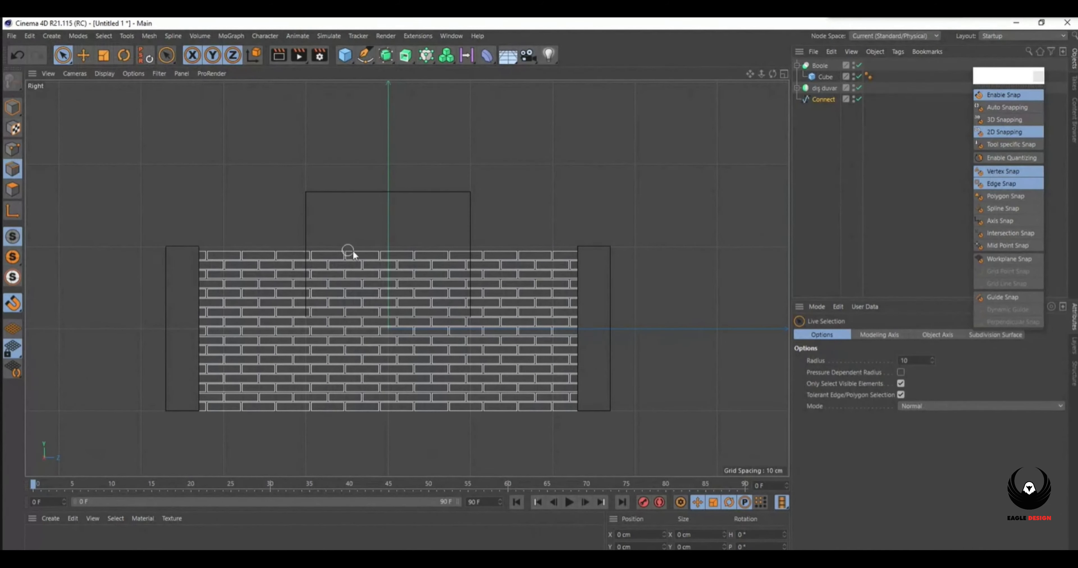
pyautogui.click(824, 100)
pyautogui.click(12, 149)
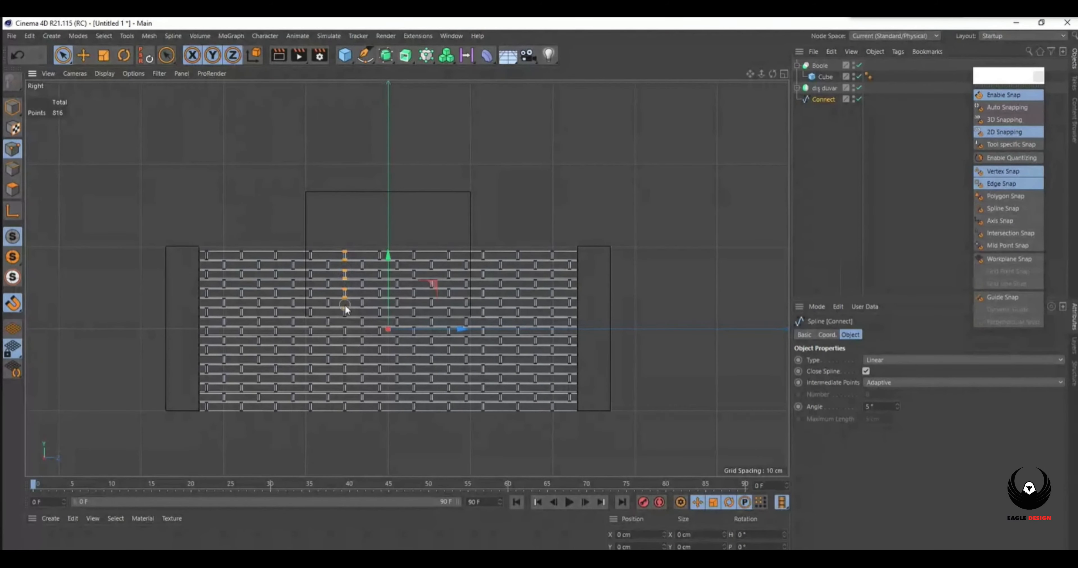
pyautogui.moveTo(346, 321)
pyautogui.mouseDown()
pyautogui.moveTo(357, 321)
pyautogui.moveTo(344, 305)
pyautogui.moveTo(365, 253)
pyautogui.moveTo(376, 252)
pyautogui.mouseUp()
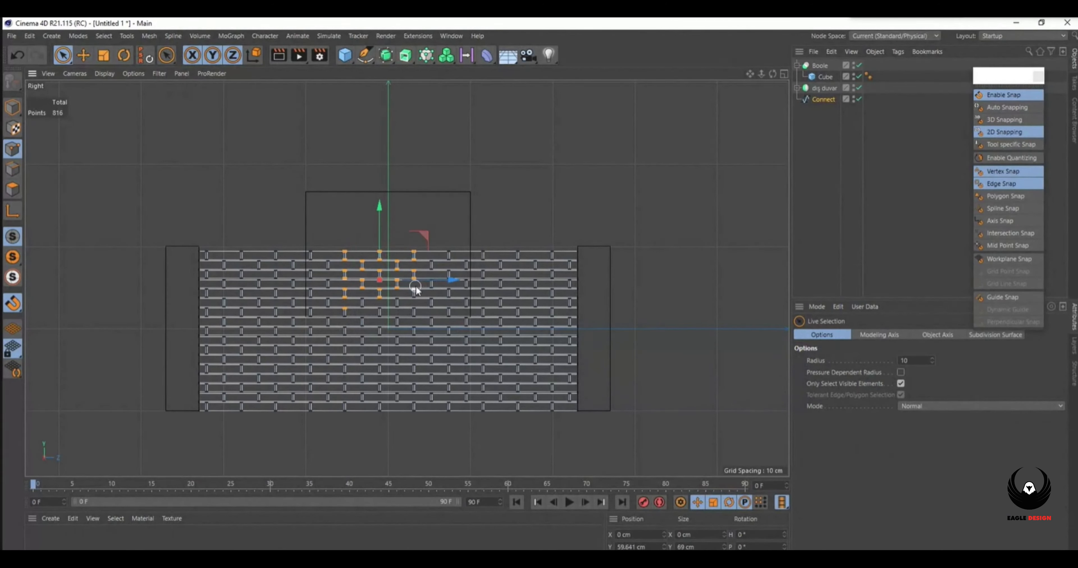
pyautogui.press('Delete')
# Delete the broken brick points at the lower left-hand corner of the opening using Rectangle Selection.
pyautogui.click(68, 62)
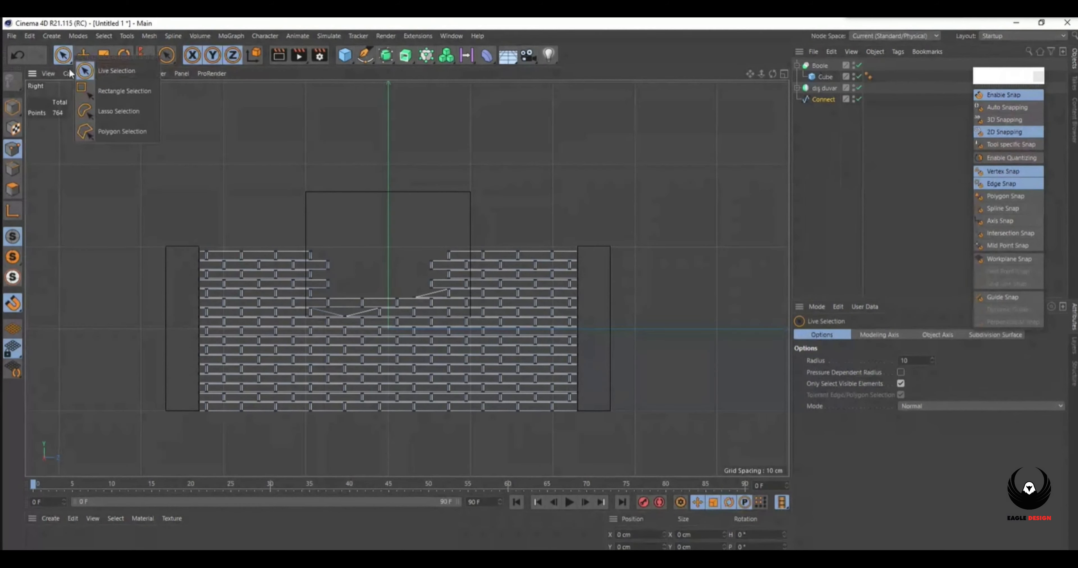
pyautogui.click(118, 91)
pyautogui.moveTo(319, 226); pyautogui.dragTo(375, 263)
pyautogui.scroll(5, 324, 308)
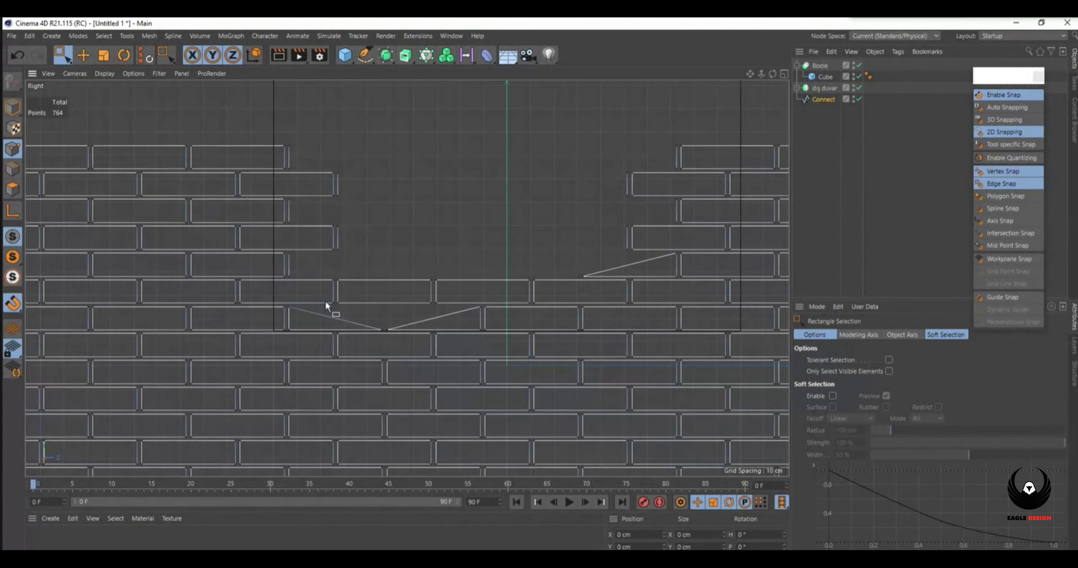
pyautogui.moveTo(287, 304); pyautogui.dragTo(320, 335)
pyautogui.press('Delete')
pyautogui.moveTo(335, 271); pyautogui.dragTo(393, 334)
pyautogui.press('Delete')
pyautogui.press('Delete')
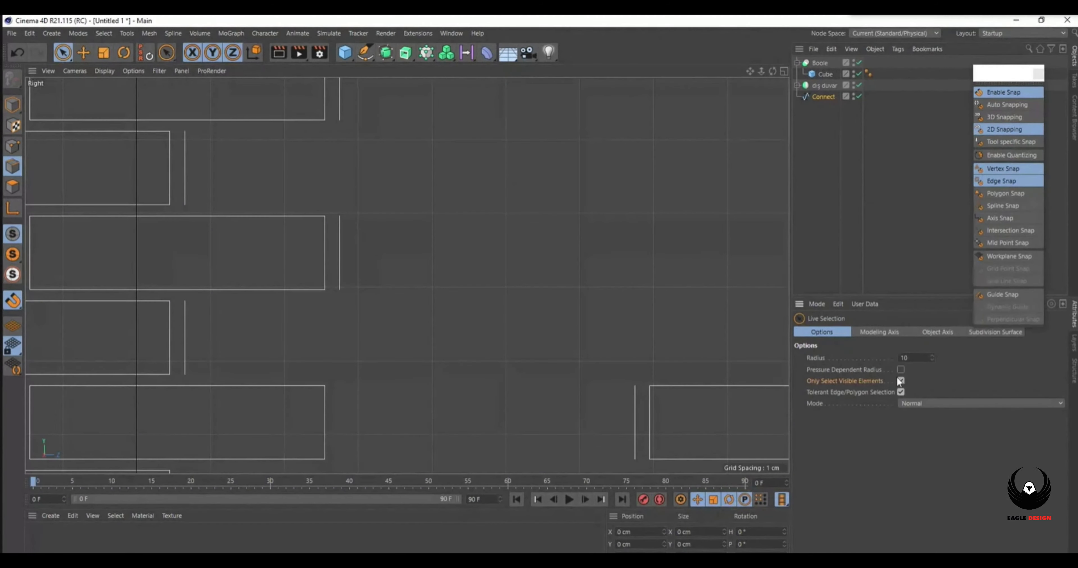
# Delete the leftover vertical brick lines along the left-hand side of the opening.
pyautogui.moveTo(63, 53); pyautogui.dragTo(97, 73)
pyautogui.moveTo(433, 364); pyautogui.dragTo(326, 183)
pyautogui.click(9, 144)
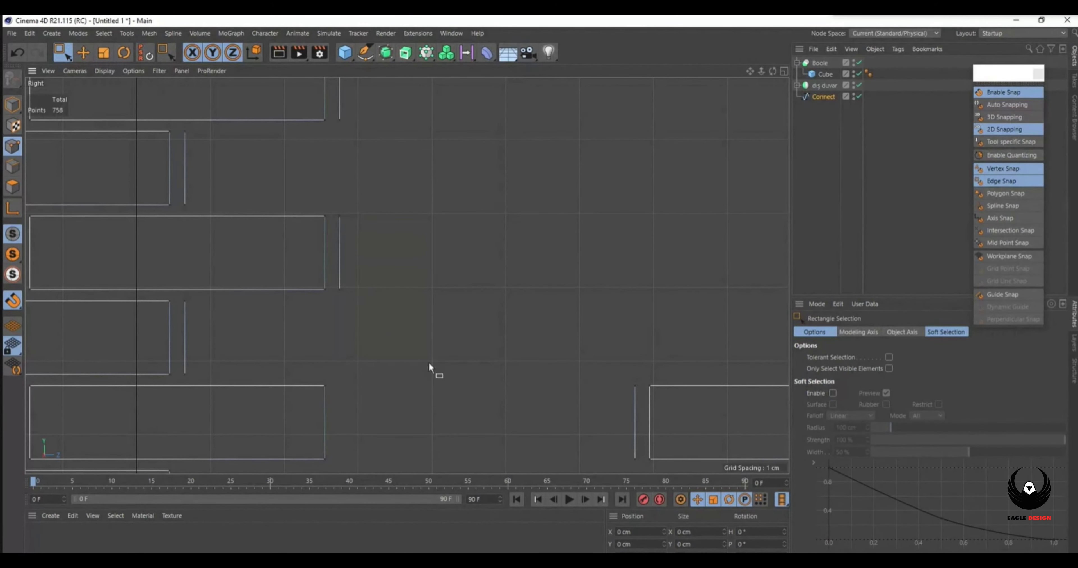
pyautogui.moveTo(428, 365); pyautogui.dragTo(282, 71)
pyautogui.press('Delete')
pyautogui.scroll(-4, 365, 172)
pyautogui.press('Delete')
pyautogui.press('Delete')
pyautogui.moveTo(292, 114); pyautogui.dragTo(282, 103)
pyautogui.press('Delete')
pyautogui.moveTo(289, 188); pyautogui.dragTo(282, 151)
pyautogui.press('Delete')
pyautogui.moveTo(289, 263); pyautogui.dragTo(283, 226)
pyautogui.press('Delete')
pyautogui.scroll(-3, 296, 251)
# Flatten the brick end points left of the opening along Z and snap them to the cube's left-hand edge.
pyautogui.press('e')
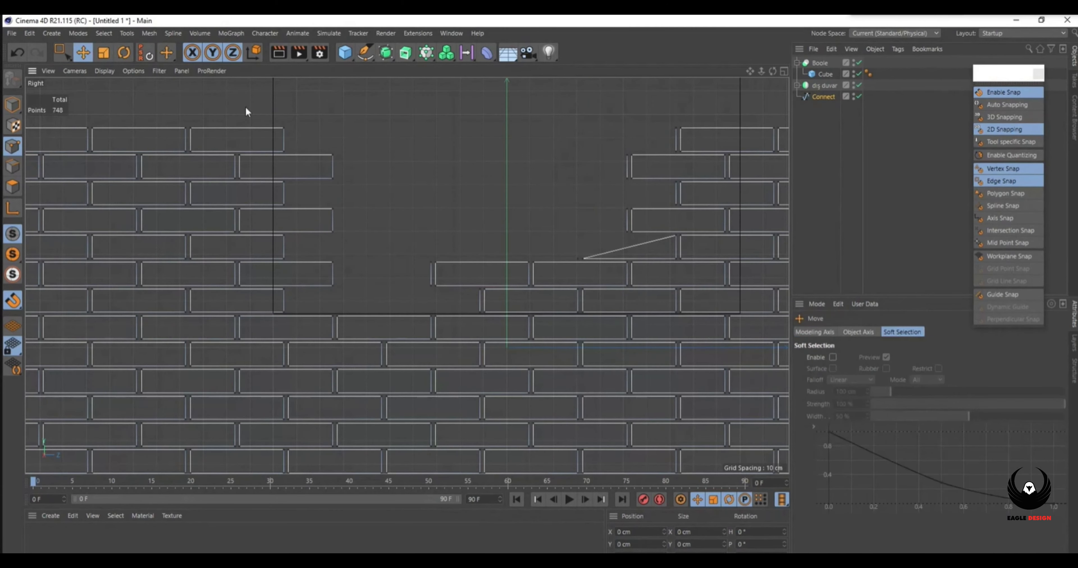
pyautogui.click(62, 52)
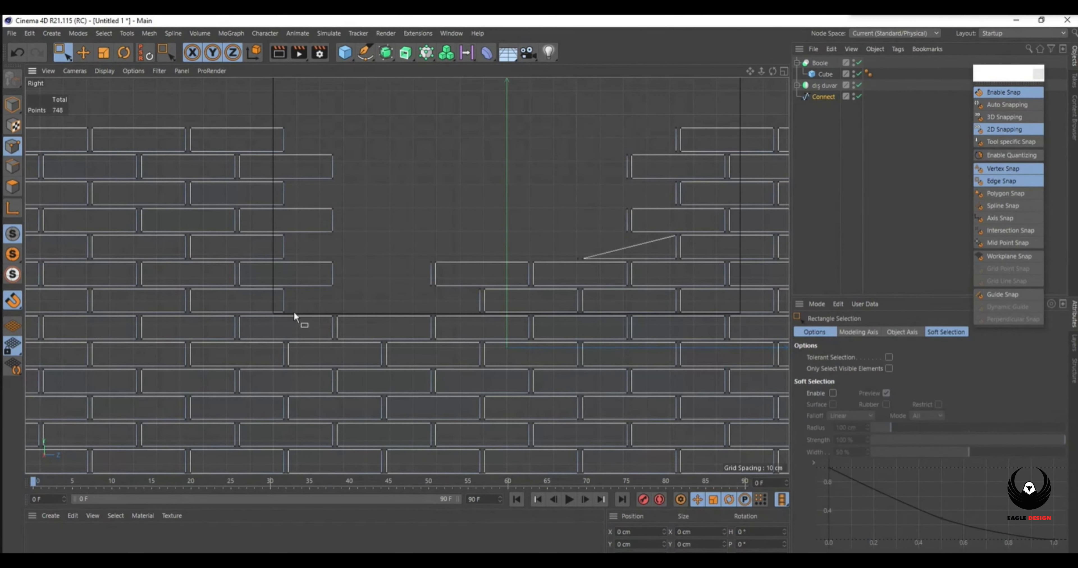
pyautogui.moveTo(273, 313); pyautogui.dragTo(362, 106)
pyautogui.press('t')
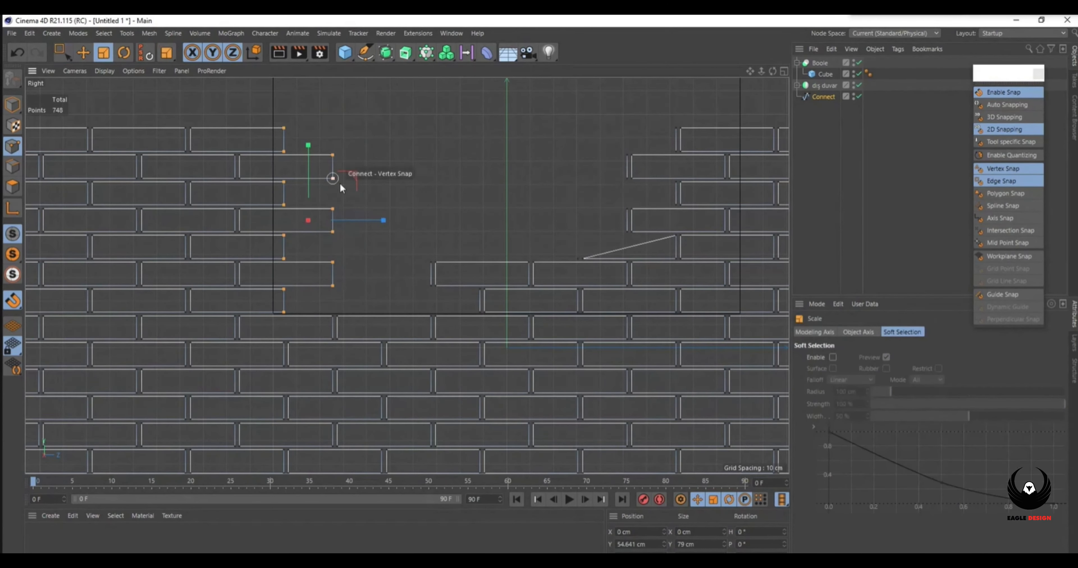
pyautogui.moveTo(384, 220); pyautogui.dragTo(322, 219)
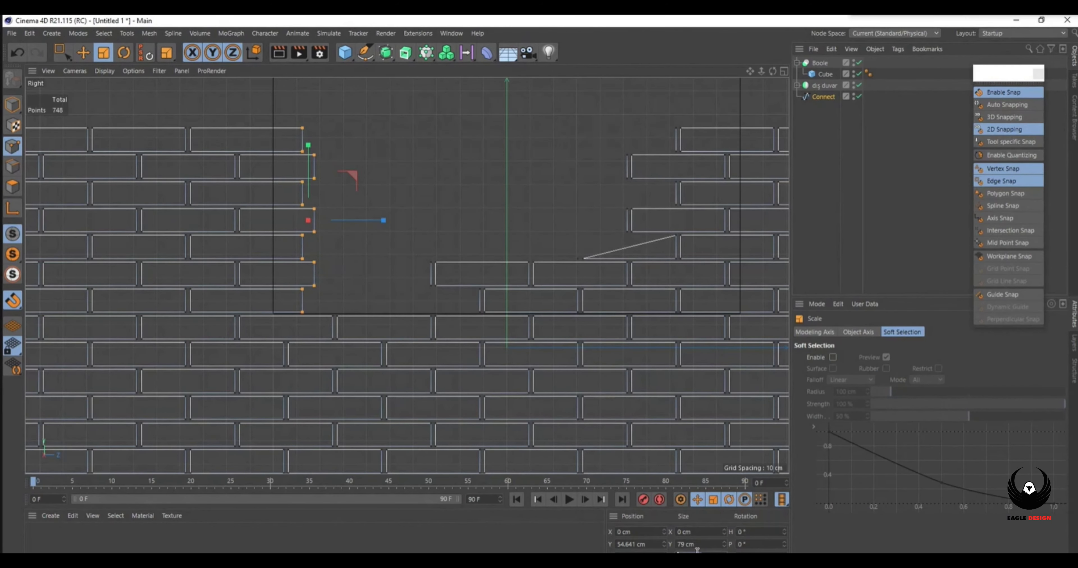
pyautogui.press('e')
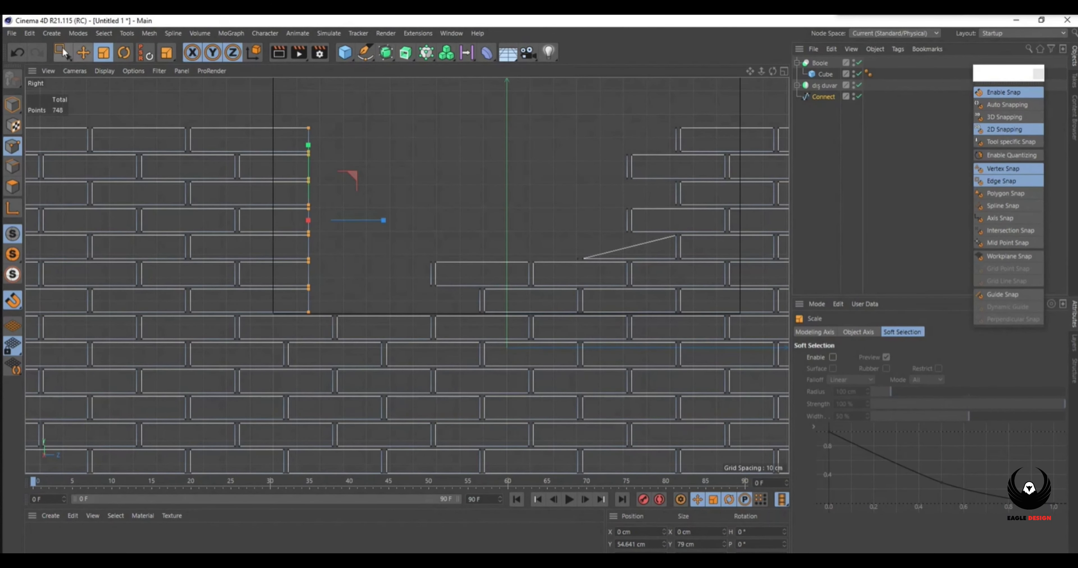
pyautogui.moveTo(379, 220); pyautogui.dragTo(347, 220)
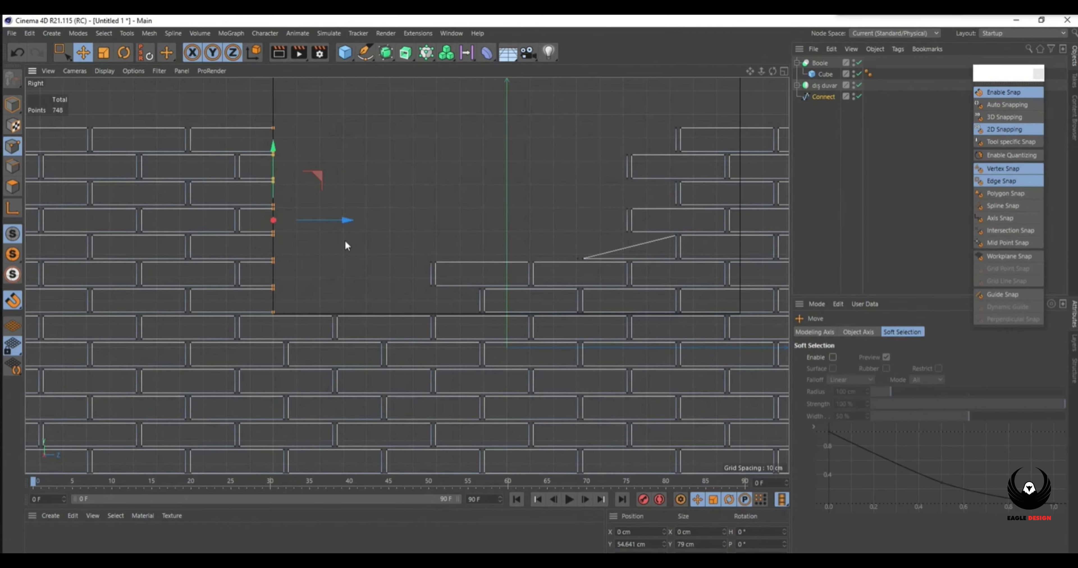
# Delete the slanted line and the remaining bricks in the middle of the cube's outline.
pyautogui.scroll(-3, 355, 240)
pyautogui.scroll(2, 615, 231)
pyautogui.press('0')
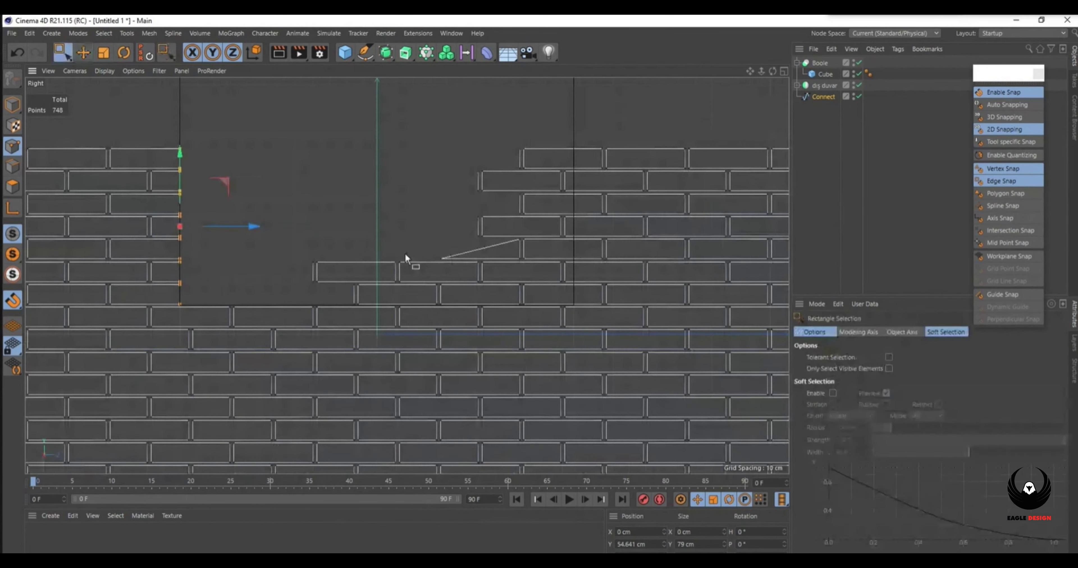
pyautogui.moveTo(379, 97); pyautogui.dragTo(492, 290)
pyautogui.press('Delete')
pyautogui.moveTo(286, 249); pyautogui.dragTo(393, 305)
pyautogui.scroll(5, 407, 308)
pyautogui.moveTo(199, 214); pyautogui.dragTo(565, 302)
pyautogui.press('Delete')
# Delete the stray brick points along the right-hand side of the opening.
pyautogui.scroll(-5, 581, 268)
pyautogui.moveTo(686, 120); pyautogui.dragTo(716, 305)
pyautogui.press('Delete')
pyautogui.moveTo(752, 72); pyautogui.dragTo(541, 309)
pyautogui.moveTo(395, 126); pyautogui.dragTo(426, 320)
pyautogui.press('Delete')
pyautogui.press('Delete')
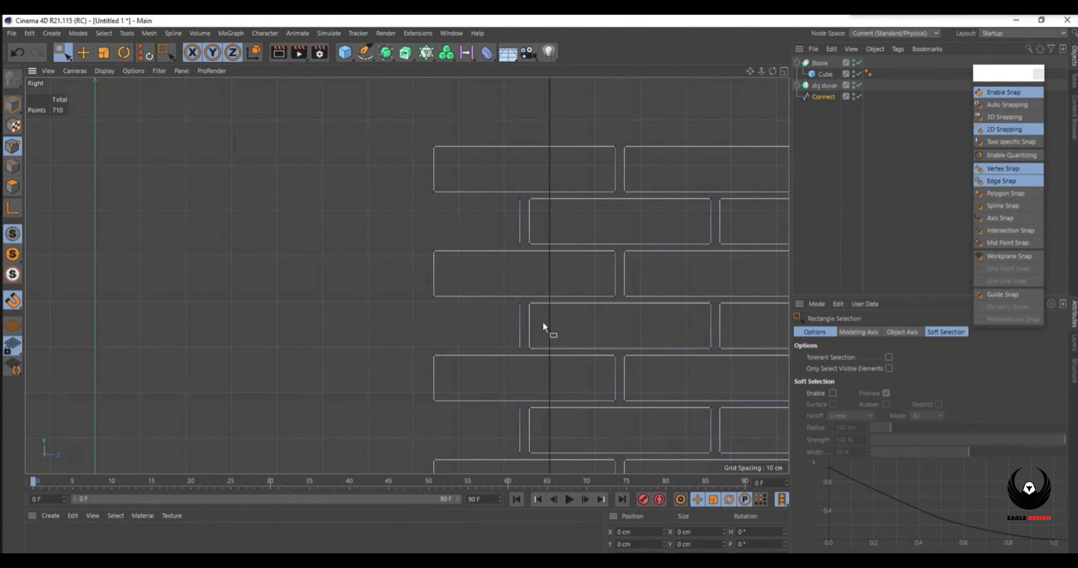
# Enable Tolerant Selection and delete the leftover vertical brick lines next to the cube's right-hand edge.
pyautogui.click(888, 357)
pyautogui.moveTo(525, 308); pyautogui.dragTo(529, 315)
pyautogui.press('Delete')
pyautogui.moveTo(510, 195); pyautogui.dragTo(534, 262)
pyautogui.press('Delete')
pyautogui.moveTo(509, 396); pyautogui.dragTo(525, 477)
pyautogui.press('Delete')
pyautogui.scroll(-3, 505, 307)
# Set the Z size of the right-hand brick end points to 0 and snap them to the cube's right-hand edge.
pyautogui.moveTo(430, 157); pyautogui.dragTo(530, 410)
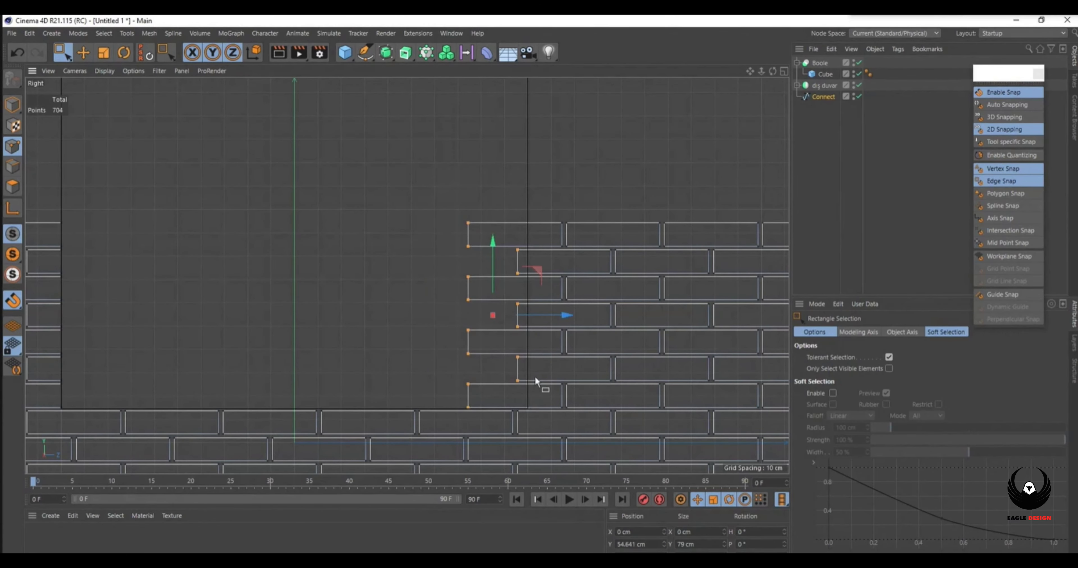
pyautogui.press('t')
pyautogui.moveTo(569, 316); pyautogui.dragTo(534, 331)
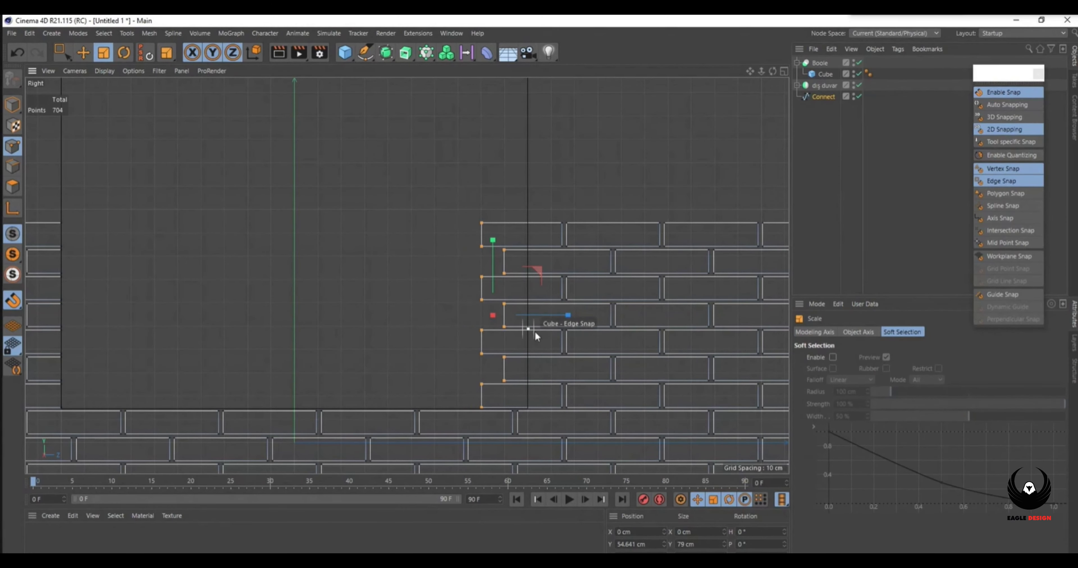
pyautogui.moveTo(698, 554); pyautogui.dragTo(648, 517)
pyautogui.write('0')
pyautogui.press('Return')
pyautogui.click(83, 53)
pyautogui.moveTo(558, 315); pyautogui.dragTo(580, 300)
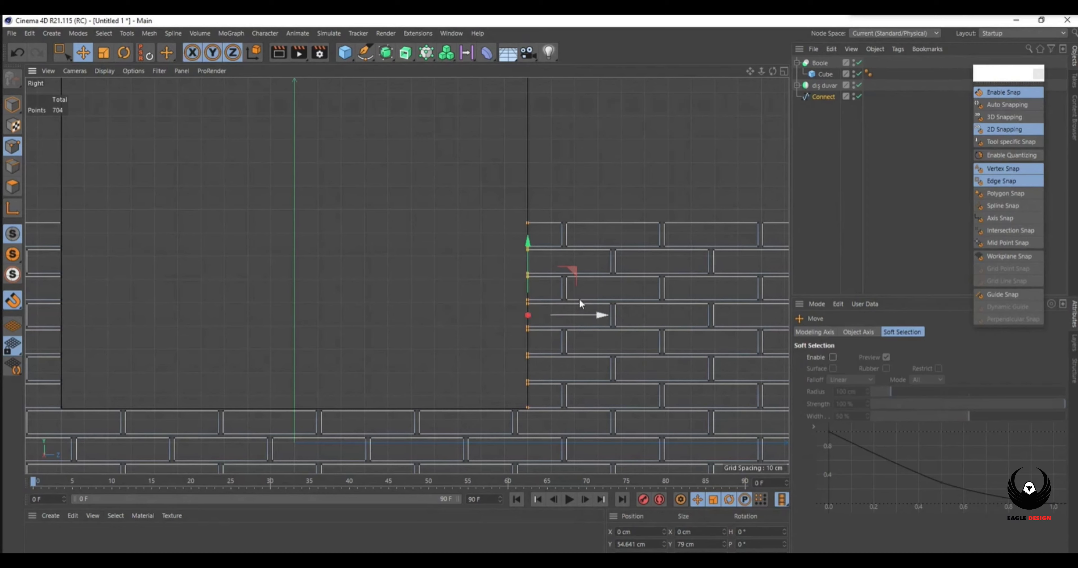
# Return to the four-view layout and delete the Boole object together with its cube.
pyautogui.click(784, 71)
pyautogui.click(813, 63)
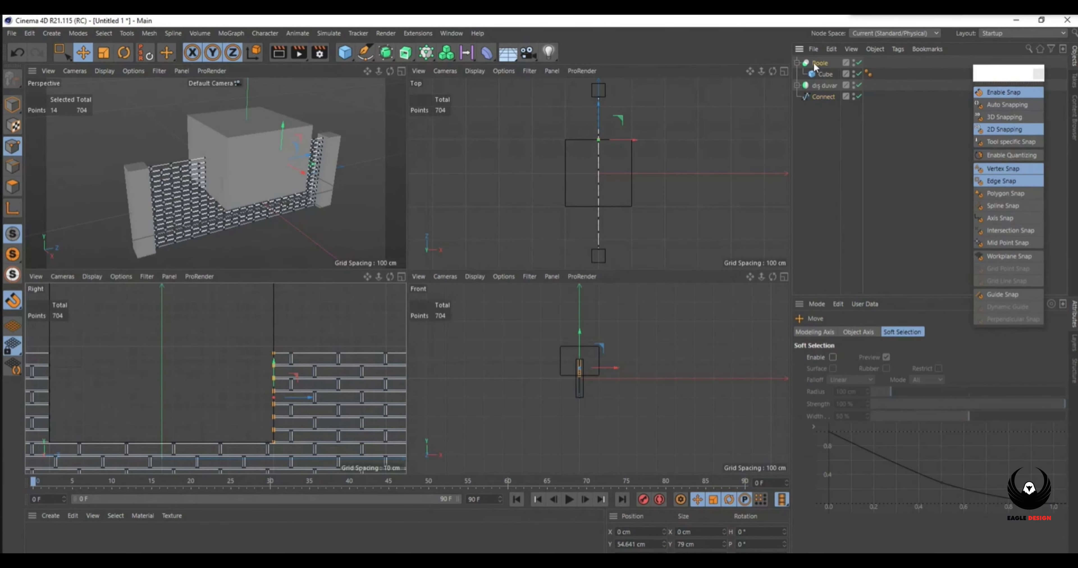
pyautogui.press('Delete')
pyautogui.scroll(3, 214, 173)
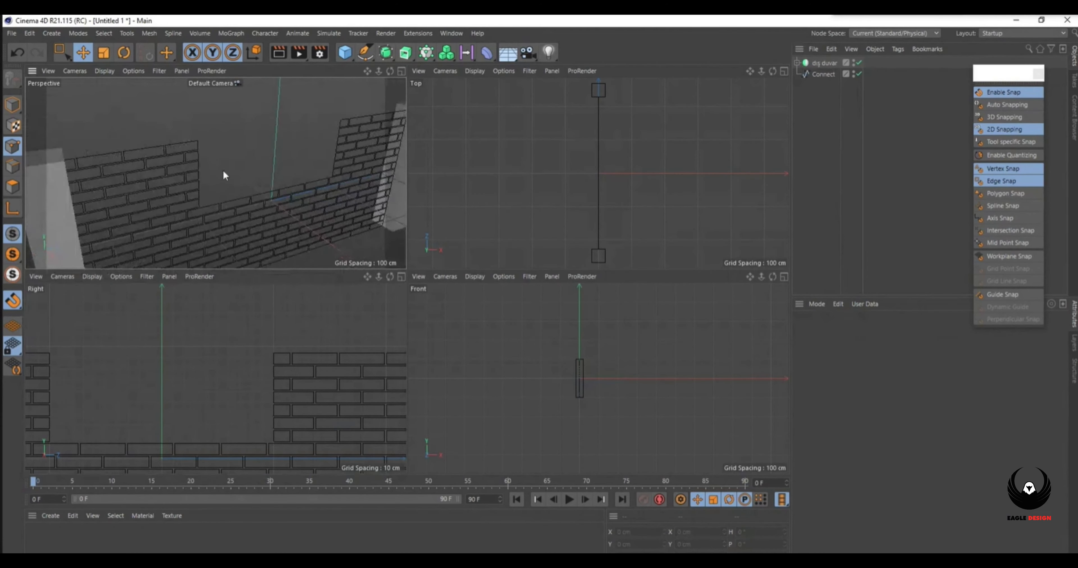
# Add an Extrude generator as parent of the Connect spline and enlarge the Perspective view.
pyautogui.click(819, 75)
pyautogui.click(405, 53)
pyautogui.click(447, 68)
pyautogui.moveTo(821, 69); pyautogui.dragTo(821, 66)
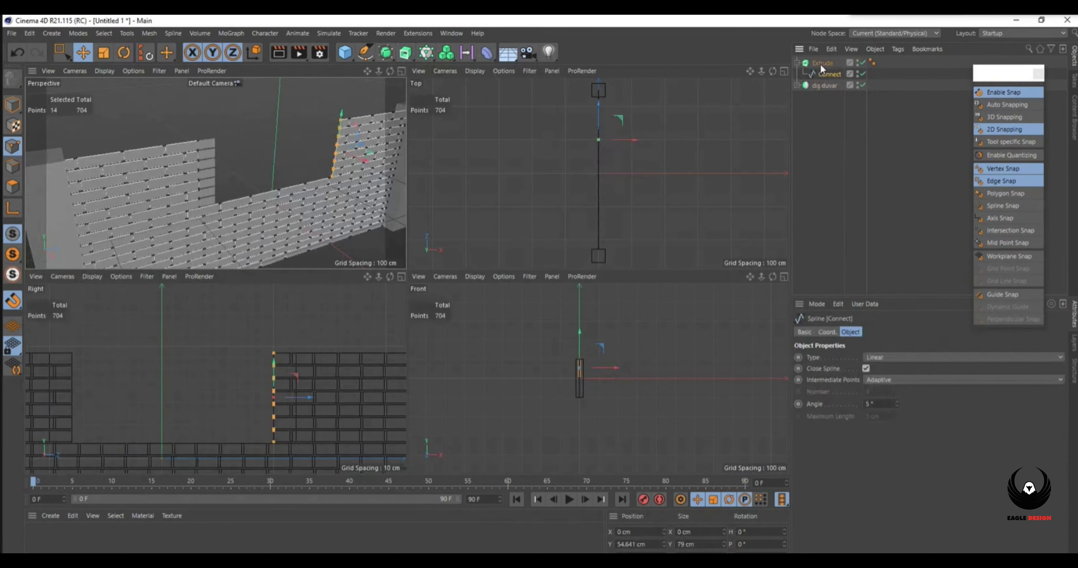
pyautogui.click(400, 70)
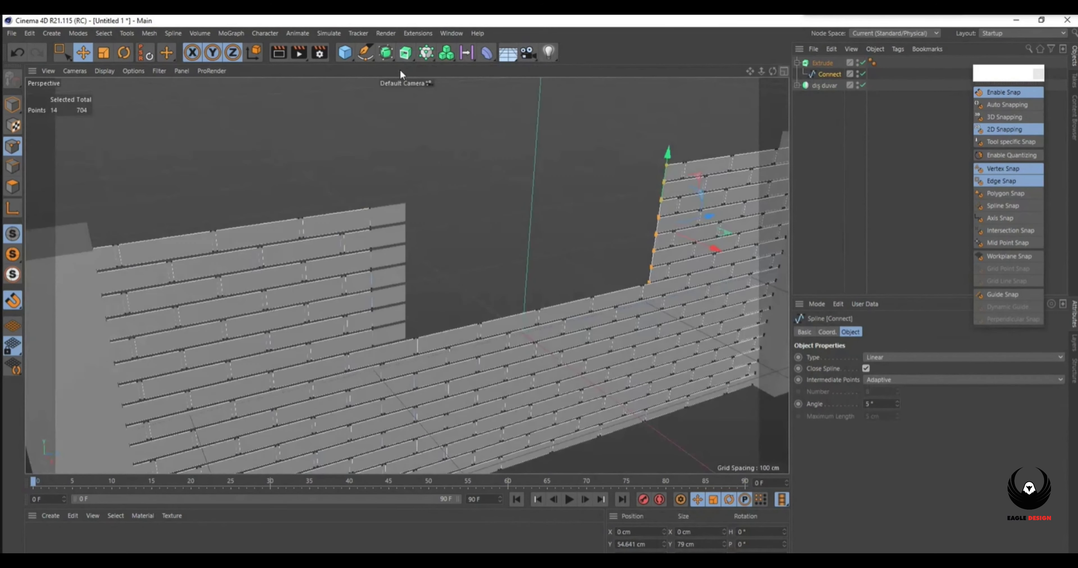
pyautogui.scroll(-4, 417, 207)
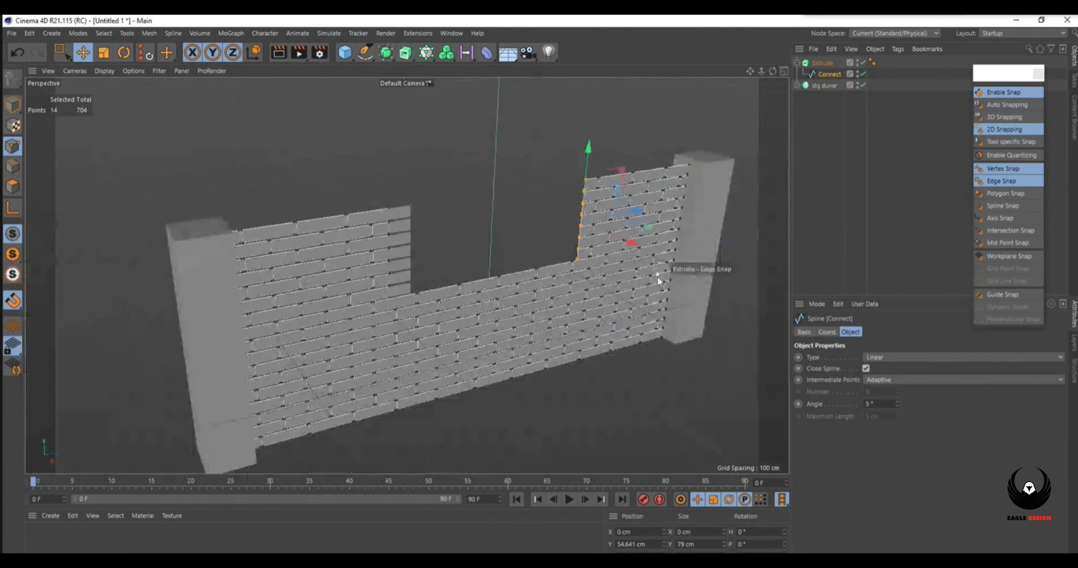
# Set the Extrude movement to 20 cm along X and 0 cm along Z.
pyautogui.click(830, 62)
pyautogui.moveTo(969, 358); pyautogui.dragTo(843, 356)
pyautogui.write('0')
pyautogui.press('Return')
pyautogui.write('20')
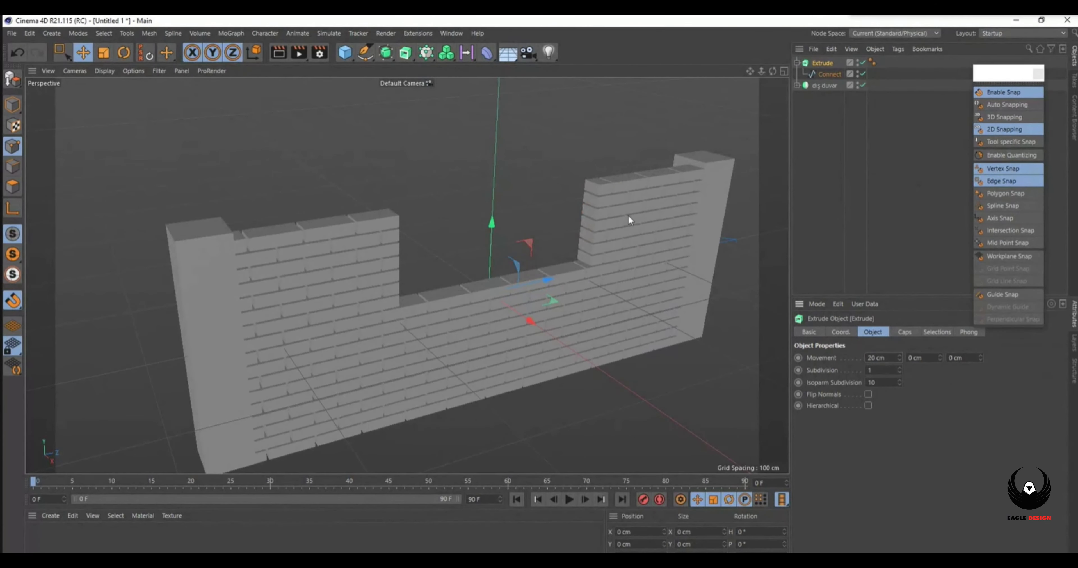
pyautogui.scroll(4, 515, 305)
pyautogui.scroll(4, 329, 211)
pyautogui.scroll(-3, 336, 205)
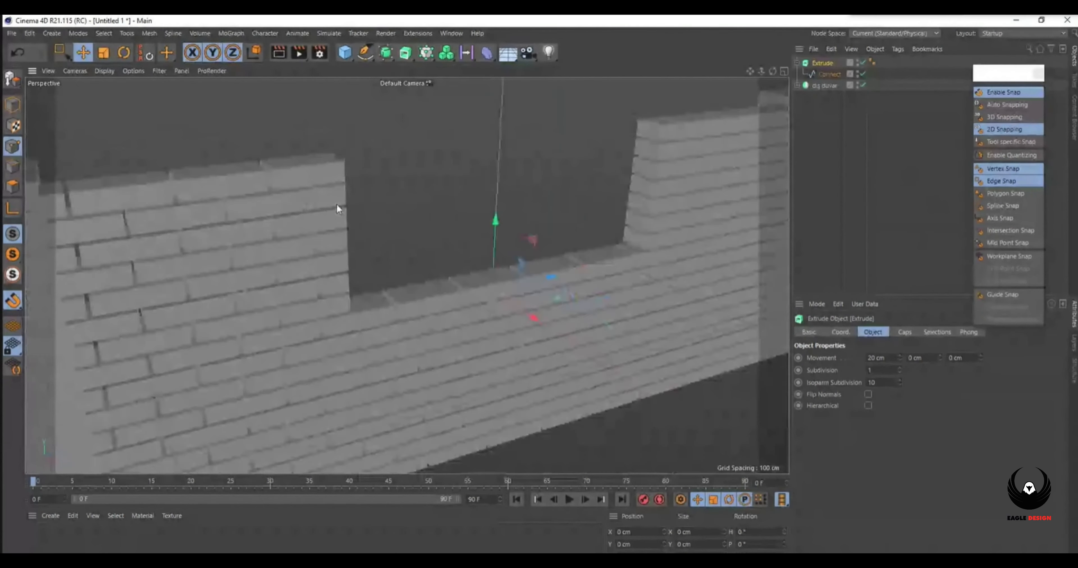
pyautogui.scroll(-4, 336, 203)
# Add the Ambient Occlusion effect to the render settings and render the Perspective view.
pyautogui.moveTo(773, 70); pyautogui.dragTo(772, 70)
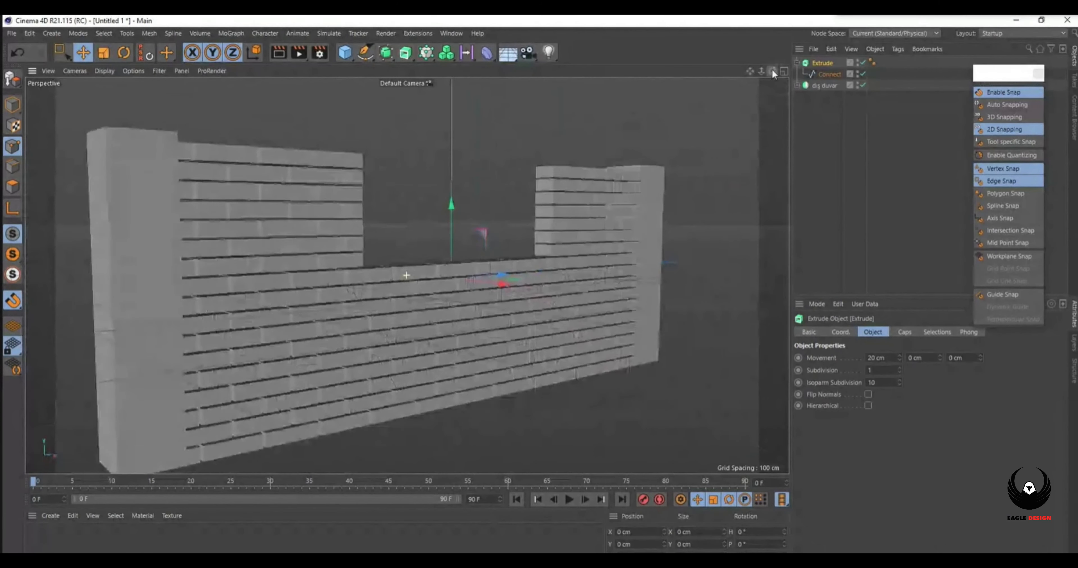
pyautogui.click(319, 52)
pyautogui.click(347, 297)
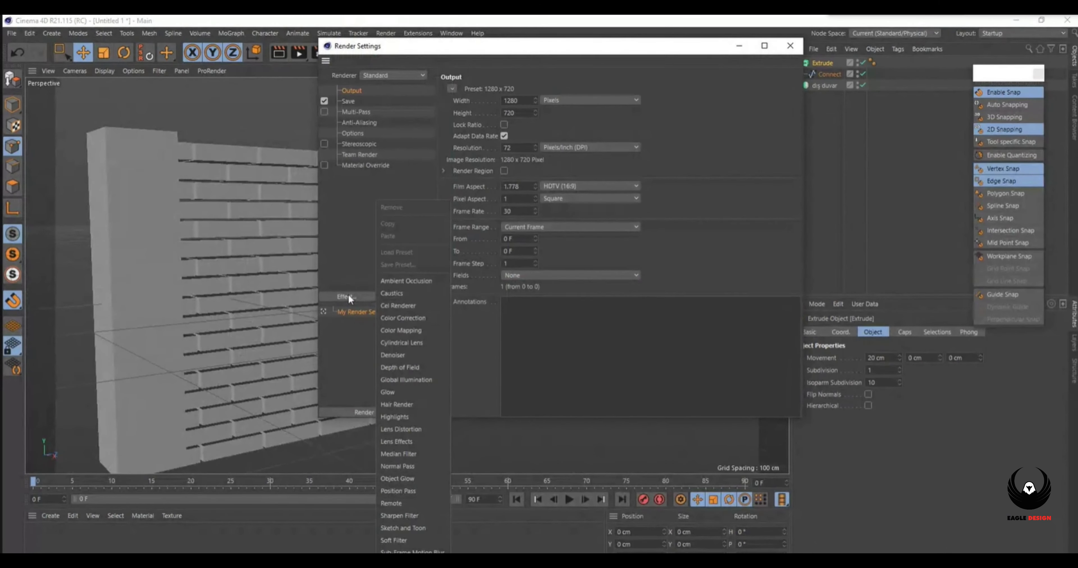
pyautogui.click(404, 280)
pyautogui.click(789, 46)
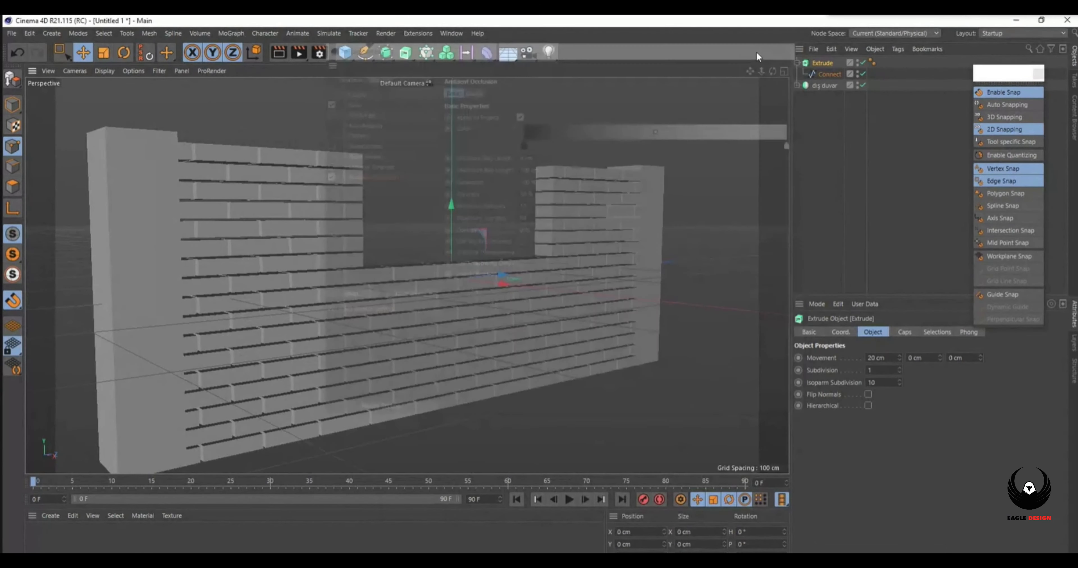
pyautogui.click(285, 52)
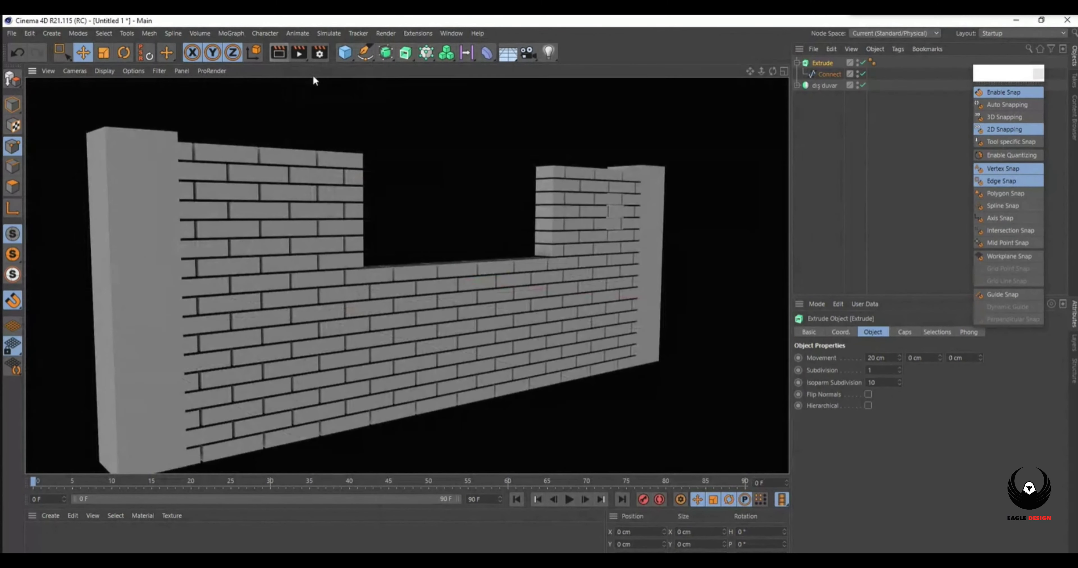
# Return to the four-view layout and add a Connect generator as parent of the Extrude object.
pyautogui.keyDown('alt'); pyautogui.moveTo(490, 255); pyautogui.dragTo(718, 82); pyautogui.keyUp('alt')
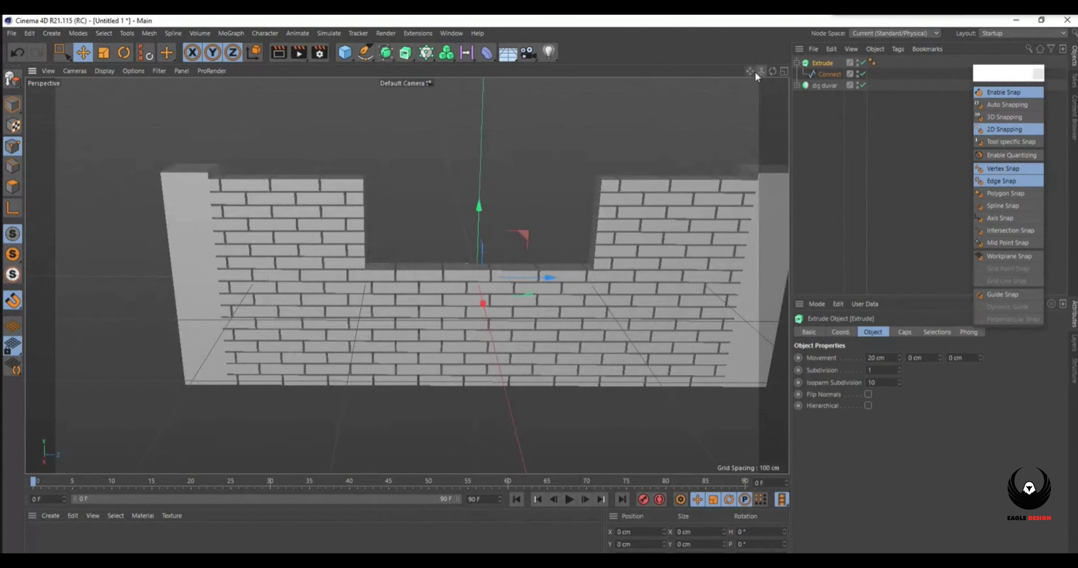
pyautogui.click(784, 71)
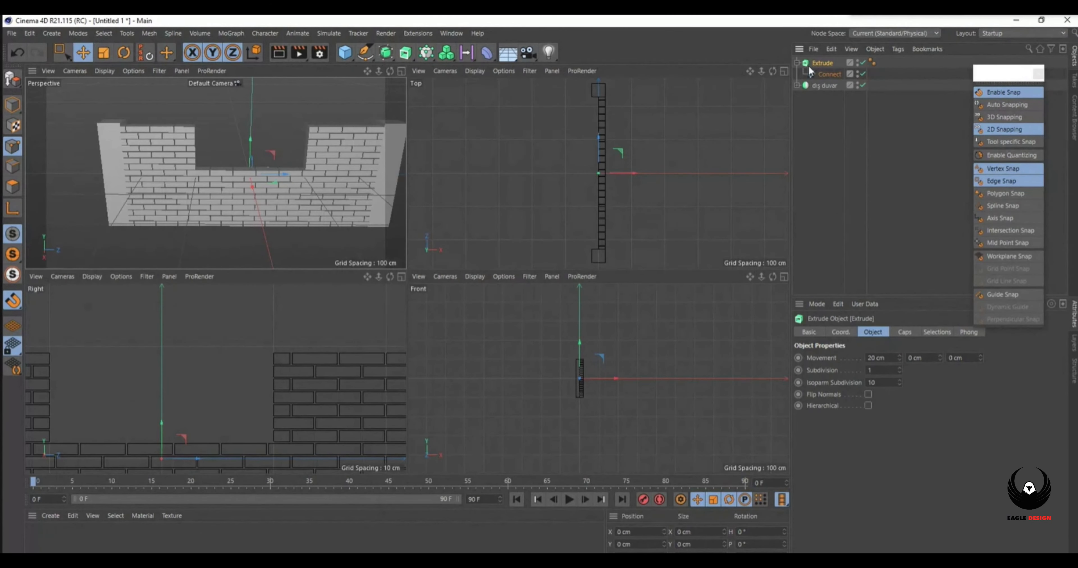
pyautogui.click(386, 52)
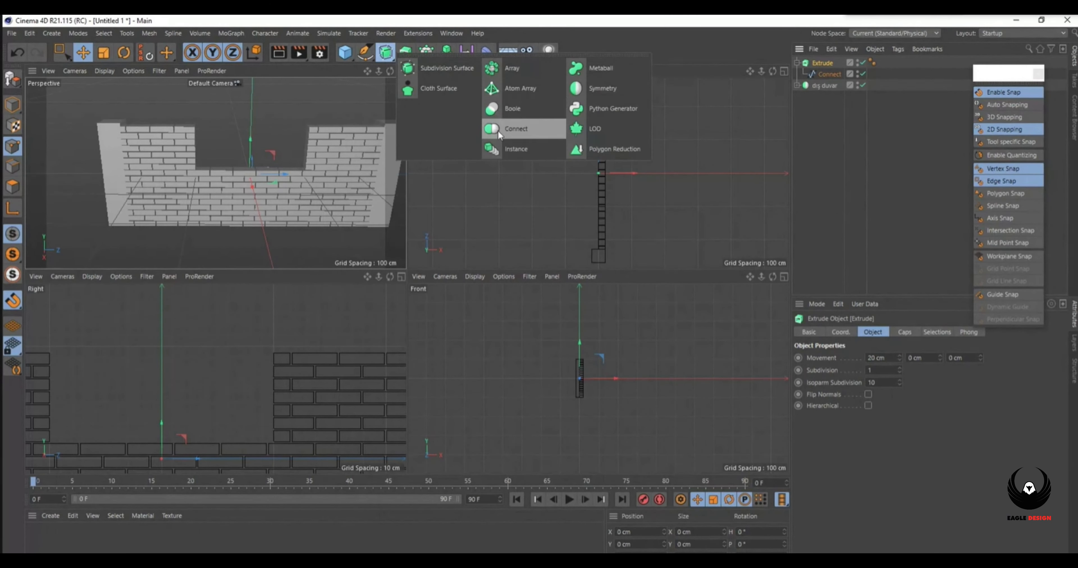
pyautogui.click(499, 130)
pyautogui.moveTo(818, 69); pyautogui.dragTo(818, 64)
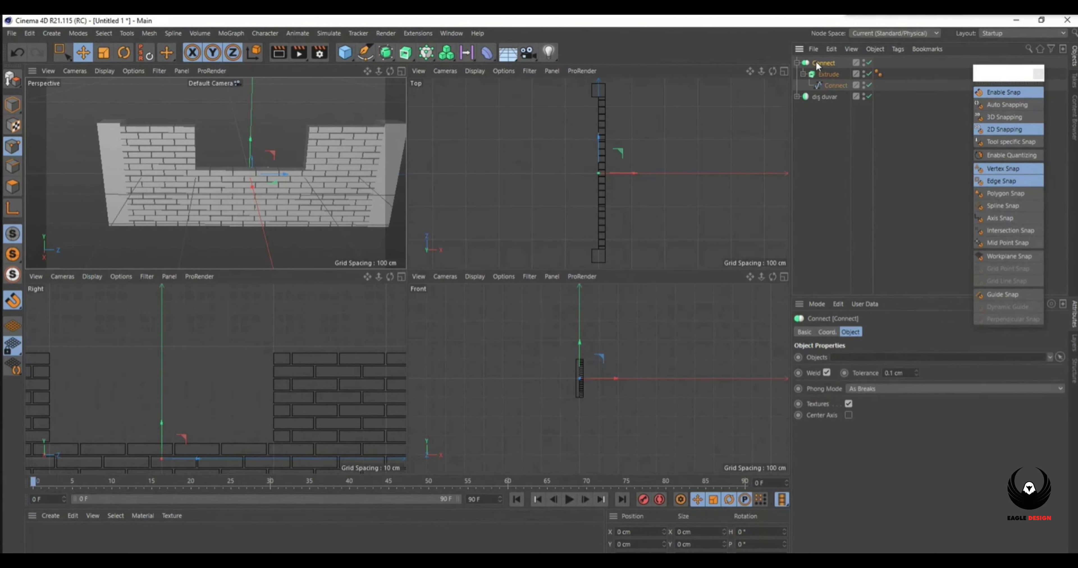
# Convert the Connect object to an editable mesh and try plane-cutting the bricks near the pillar with the mode set to Remove Part B.
pyautogui.press('c')
pyautogui.keyDown('alt'); pyautogui.moveTo(181, 161); pyautogui.dragTo(198, 161, button='middle'); pyautogui.keyUp('alt')
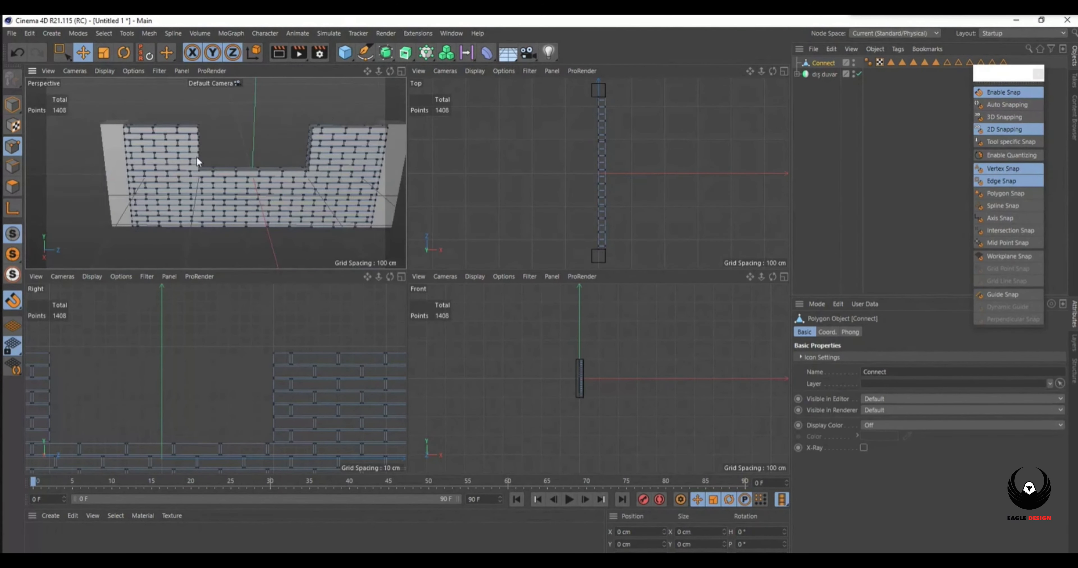
pyautogui.scroll(-6, 224, 372)
pyautogui.scroll(5, 254, 431)
pyautogui.press('m')
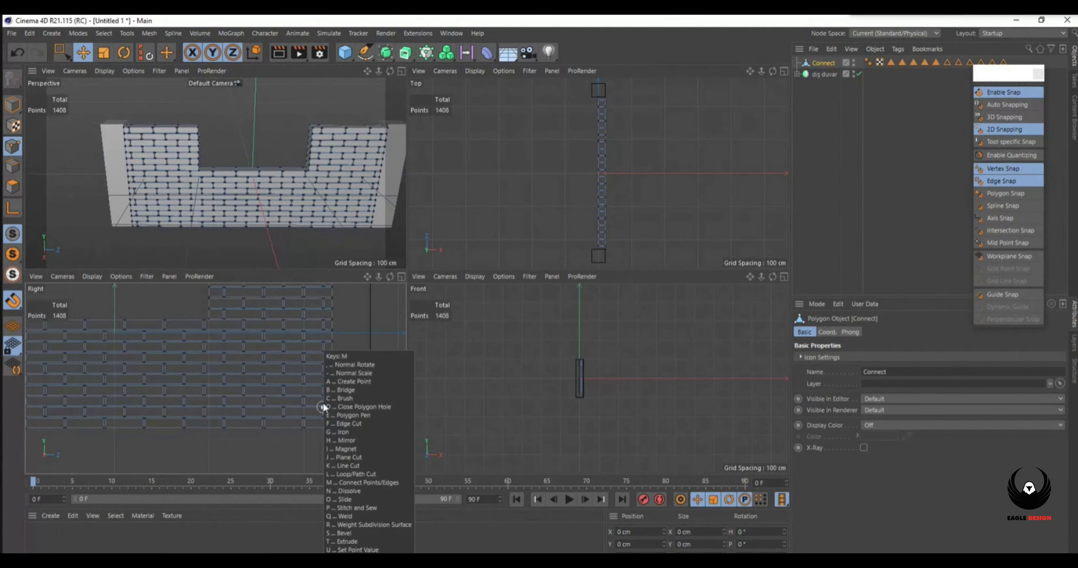
pyautogui.press('j')
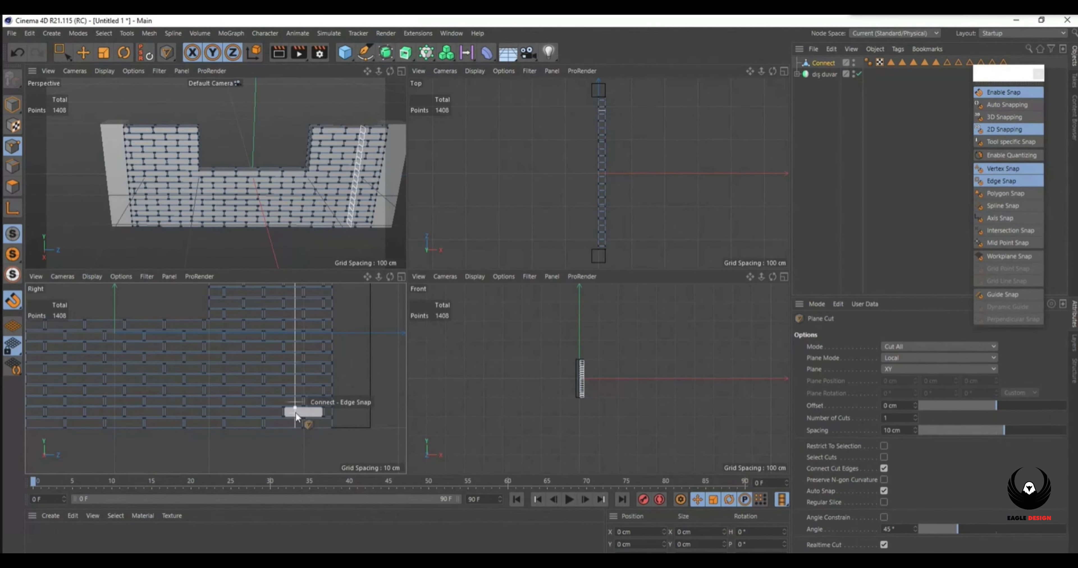
pyautogui.click(920, 347)
pyautogui.click(900, 399)
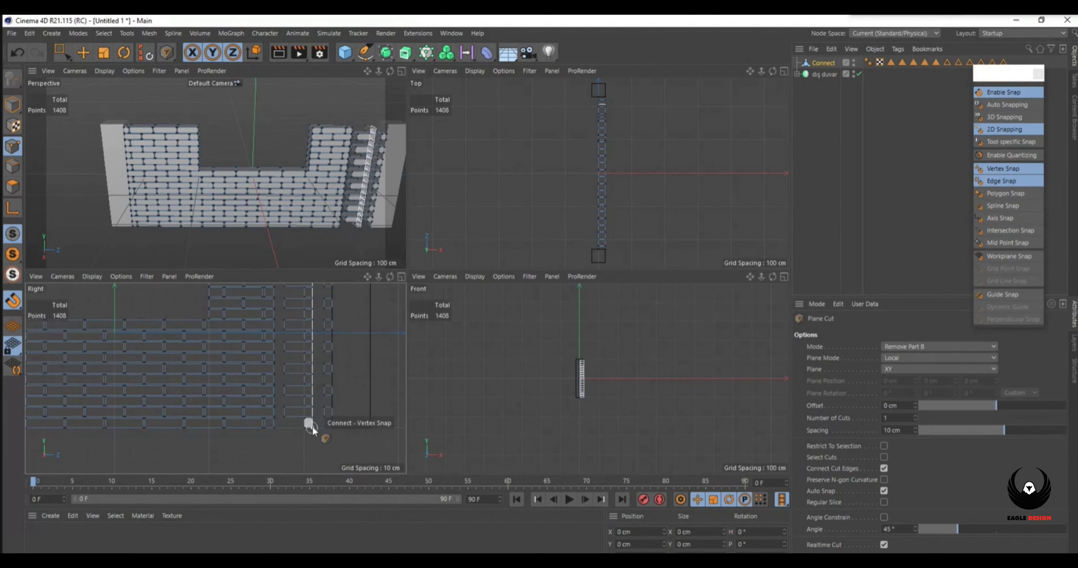
# Try removing the cut bricks beside the pillar by rectangle-selecting their points in the Right view and deleting them.
pyautogui.scroll(-5, 320, 428)
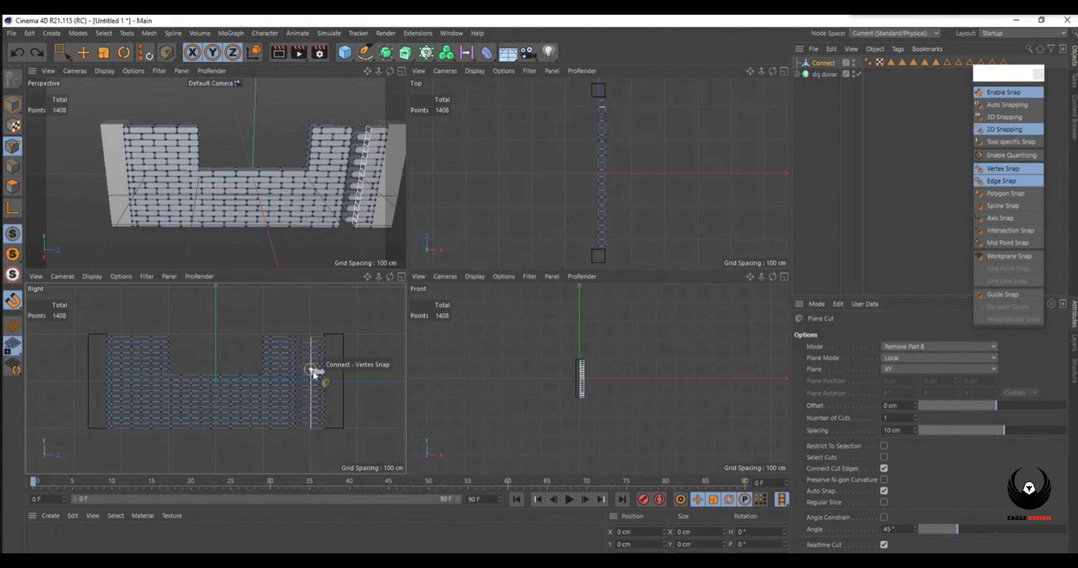
pyautogui.press('0')
pyautogui.moveTo(354, 446); pyautogui.dragTo(304, 340)
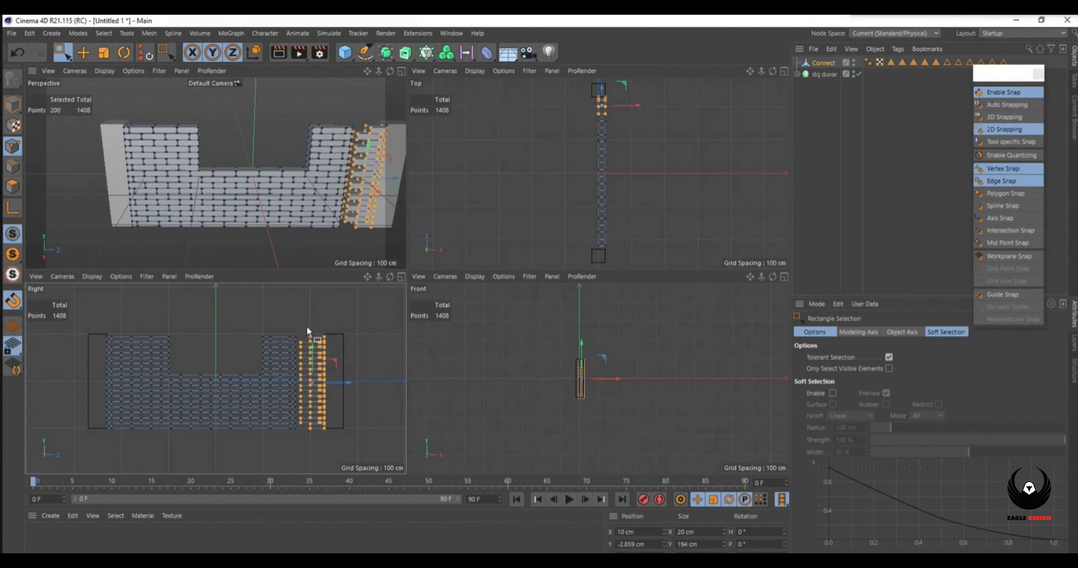
pyautogui.press('Delete')
# Undo the point deletion, the plane cuts and the conversion of the Connect object.
pyautogui.hotkey('ctrl', 'z')
pyautogui.hotkey('ctrl', 'z')
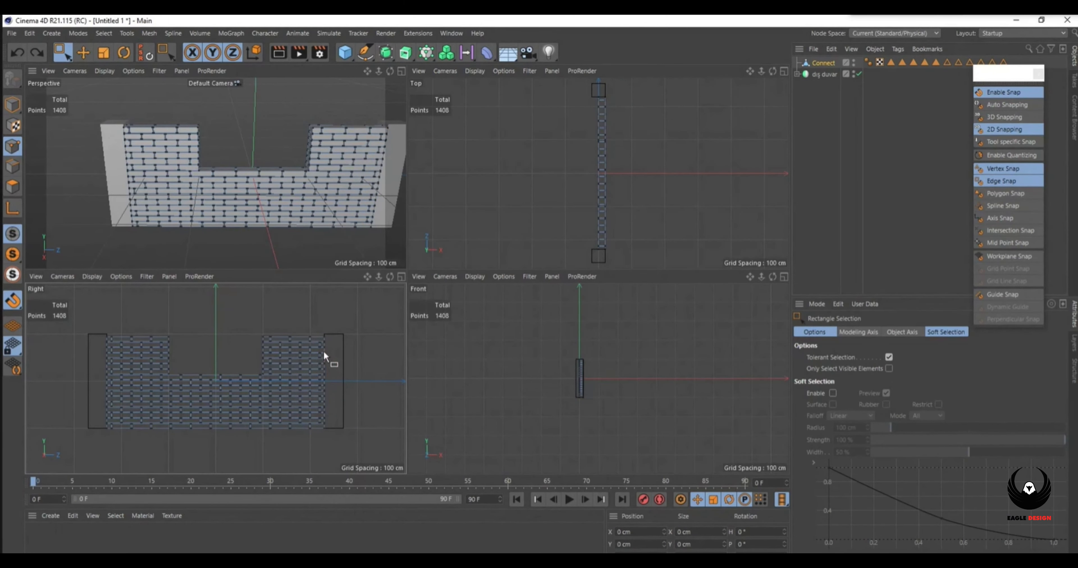
pyautogui.hotkey('ctrl', 'z')
pyautogui.press('space')
pyautogui.press('space')
# Move the Connect object about 10 cm along negative X in the Top view to centre the bricks between the pillars.
pyautogui.scroll(-4, 302, 373)
pyautogui.scroll(3, 302, 354)
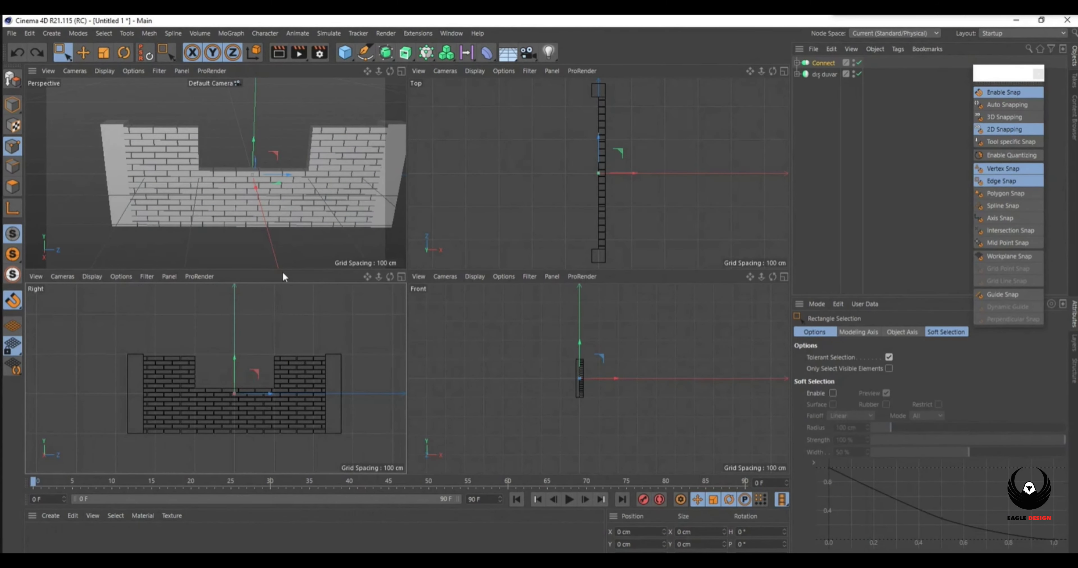
pyautogui.scroll(5, 141, 121)
pyautogui.scroll(-3, 146, 130)
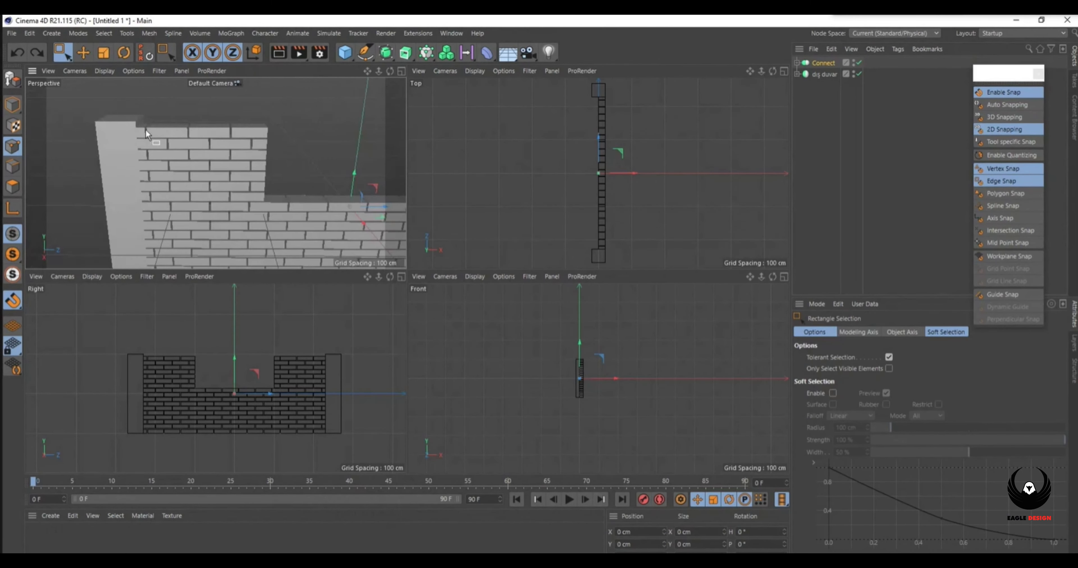
pyautogui.scroll(-2, 599, 195)
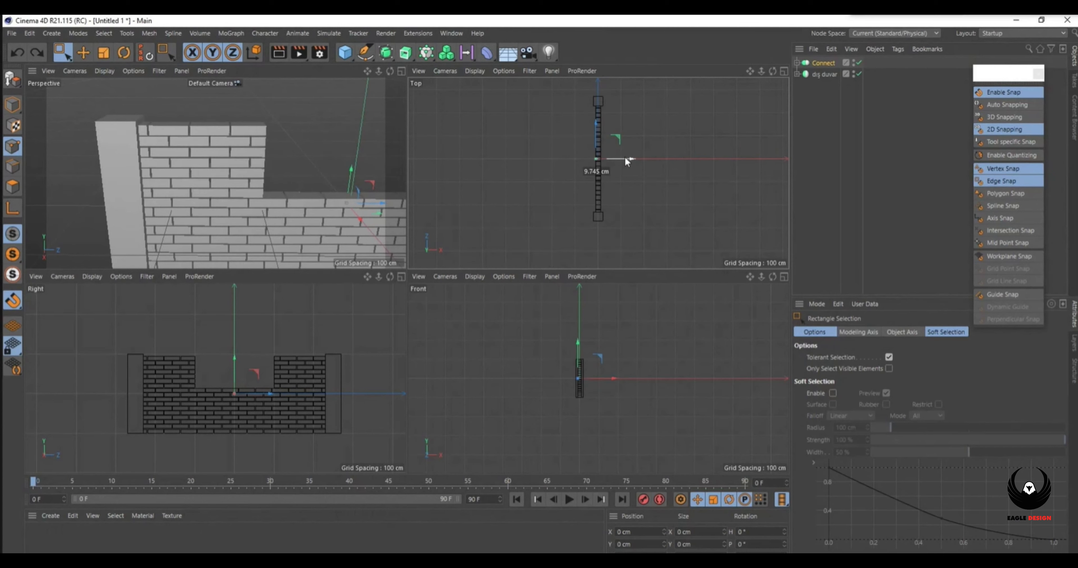
pyautogui.scroll(3, 202, 408)
# In an enlarged Right view, start a Polygon Pen outline of the wall, snapping points around its outer corners up to the opening's upper corner.
pyautogui.click(401, 277)
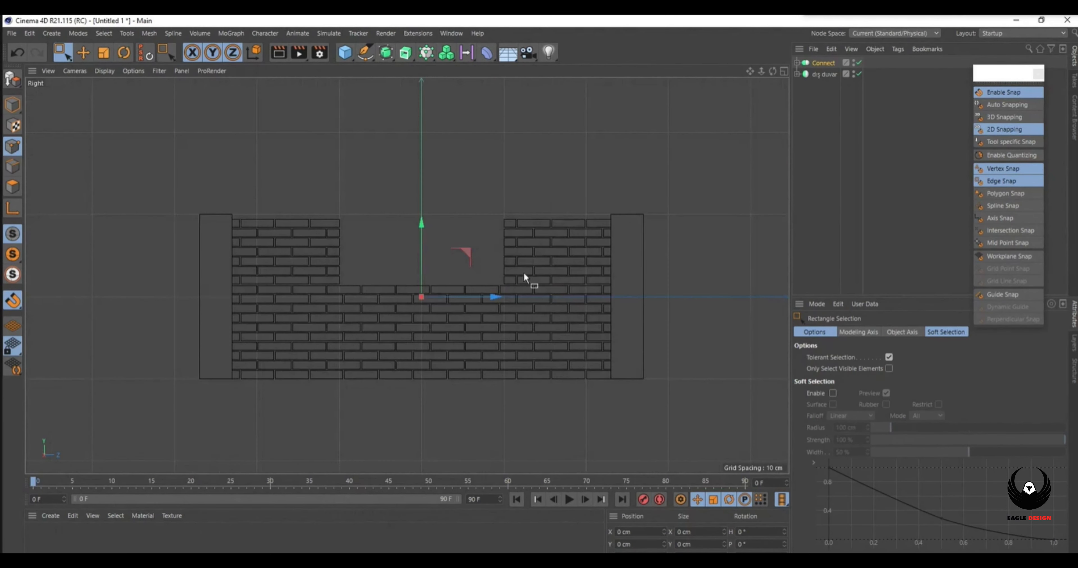
pyautogui.press('k')
pyautogui.press('j')
pyautogui.press('space')
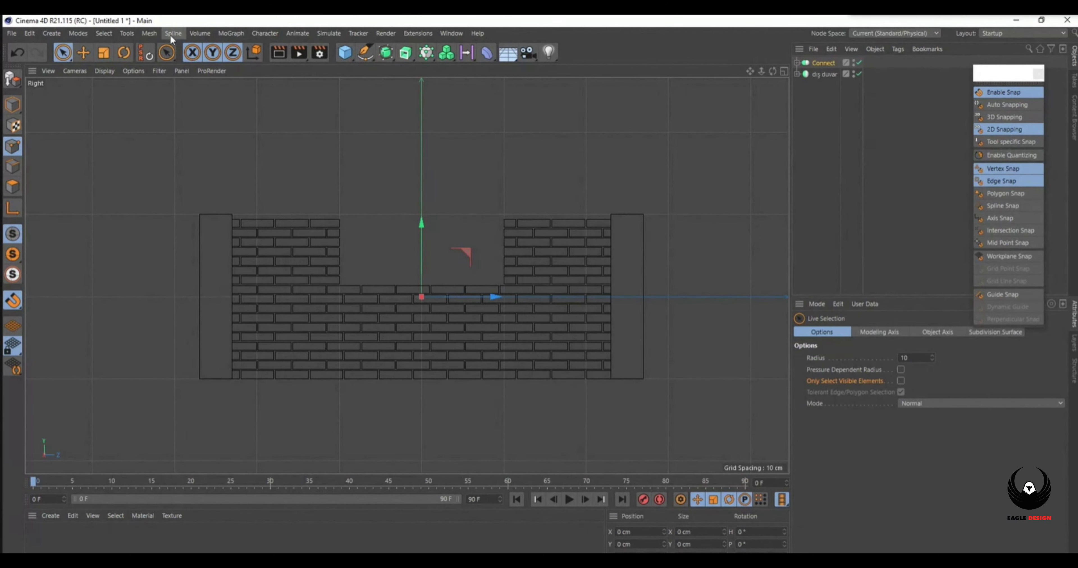
pyautogui.click(149, 33)
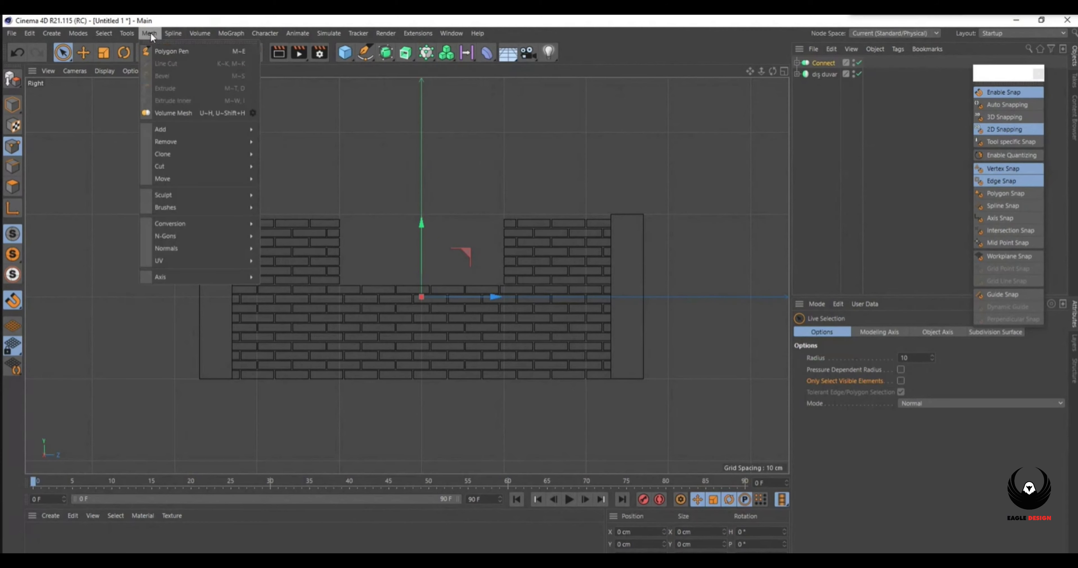
pyautogui.click(155, 50)
pyautogui.scroll(2, 241, 228)
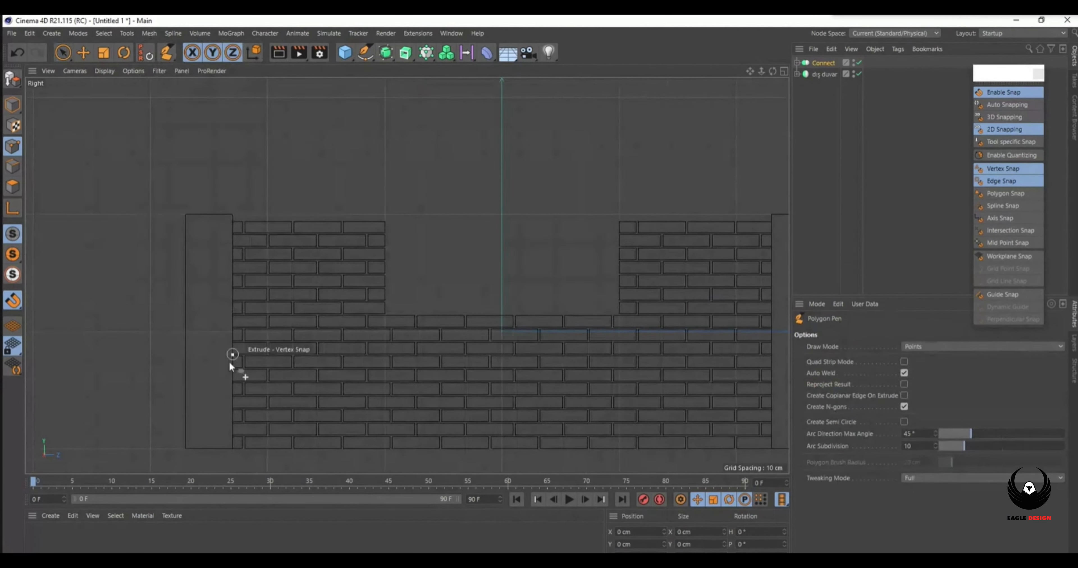
pyautogui.click(232, 449)
pyautogui.scroll(-2, 589, 431)
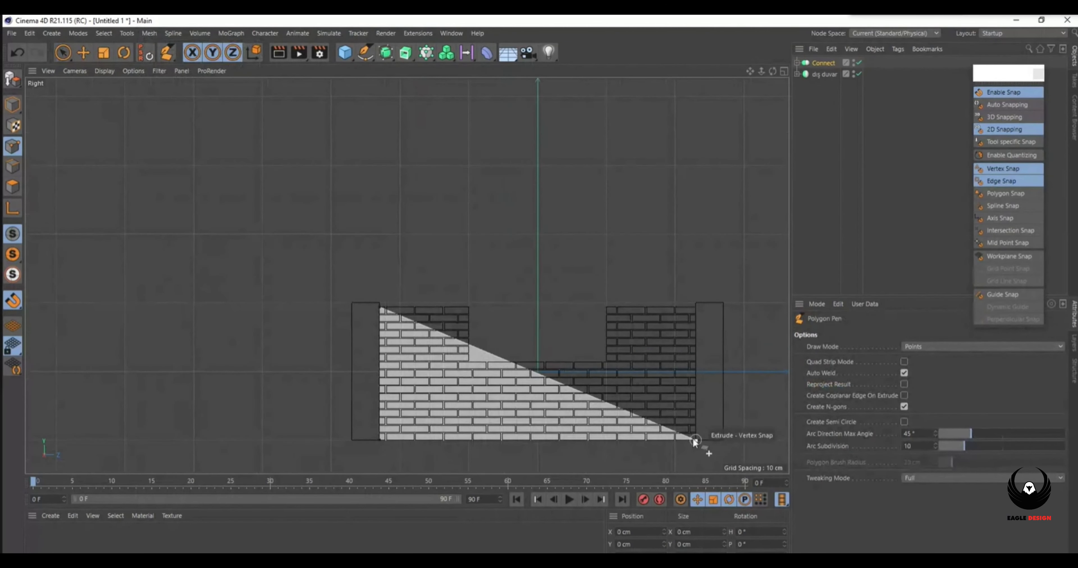
pyautogui.click(696, 440)
pyautogui.scroll(3, 698, 304)
pyautogui.click(699, 305)
pyautogui.click(443, 304)
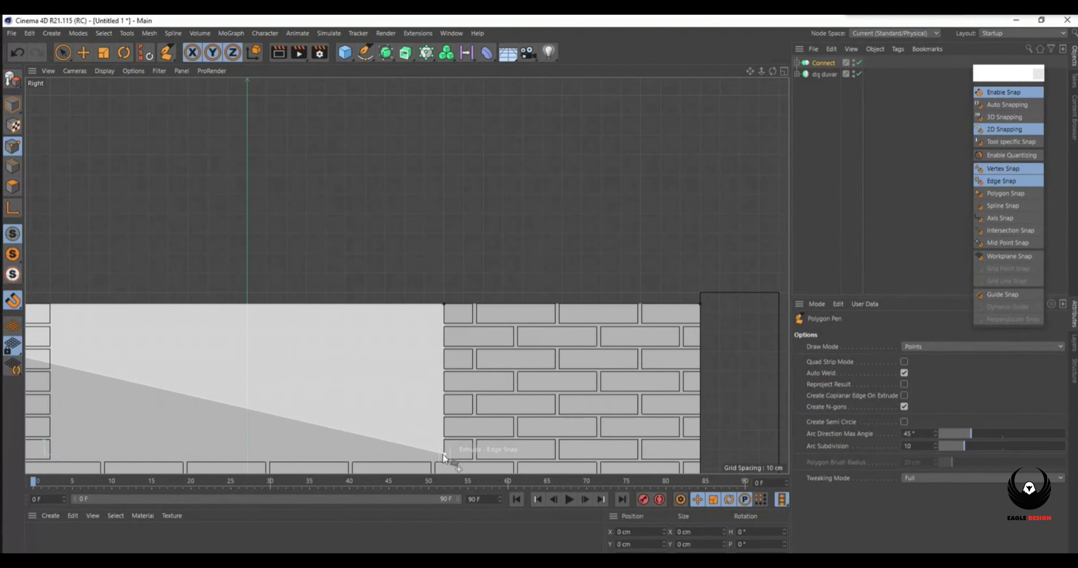
# Continue the Polygon Pen outline around the rectangular opening, snapping to its corners, and close it at the wall's first corner.
pyautogui.scroll(3, 442, 455)
pyautogui.scroll(-2, 444, 456)
pyautogui.click(437, 392)
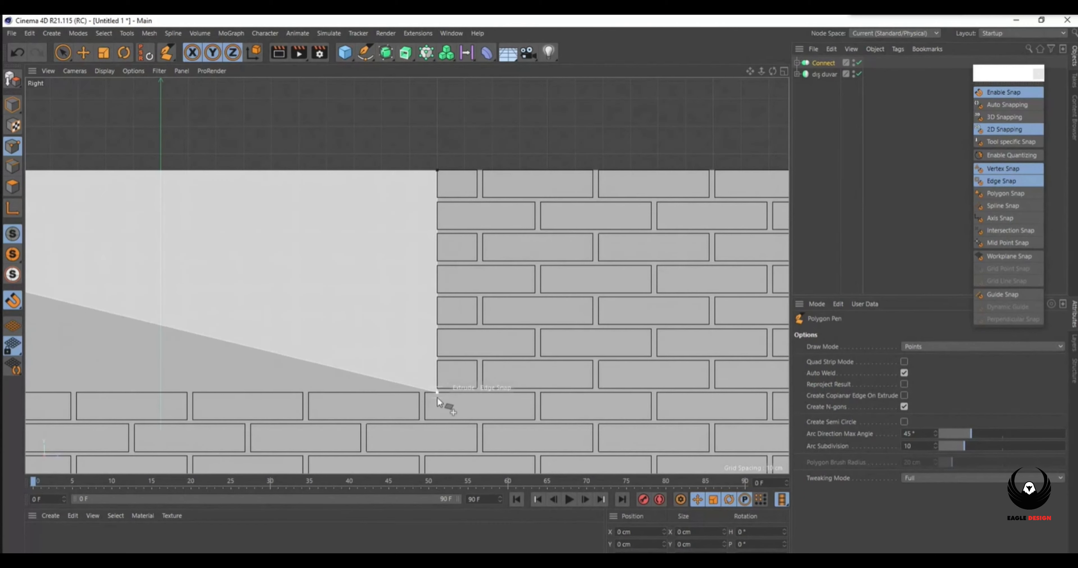
pyautogui.scroll(-3, 233, 419)
pyautogui.scroll(5, 161, 404)
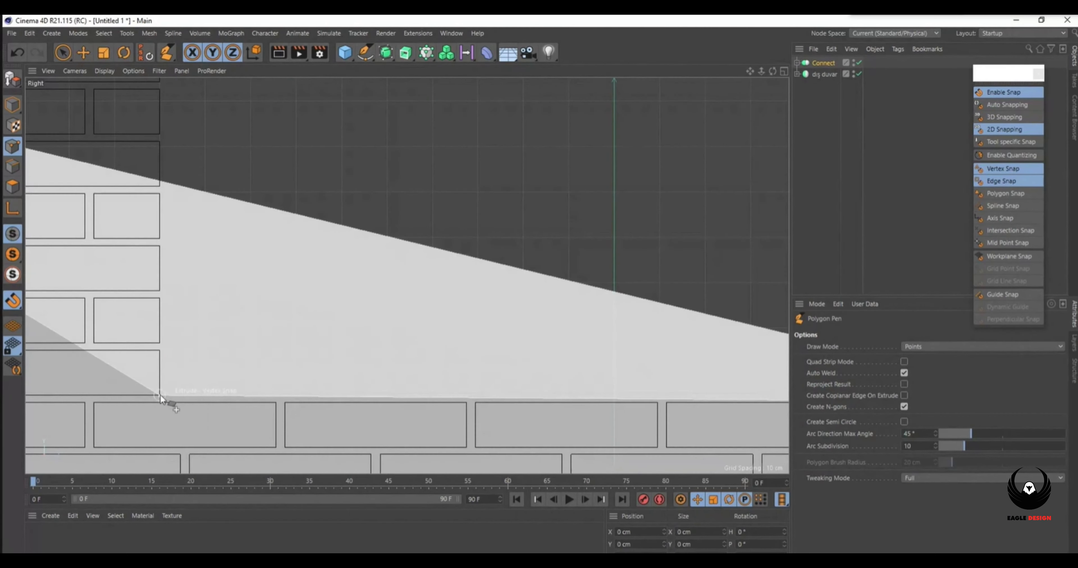
pyautogui.click(161, 403)
pyautogui.scroll(-5, 163, 240)
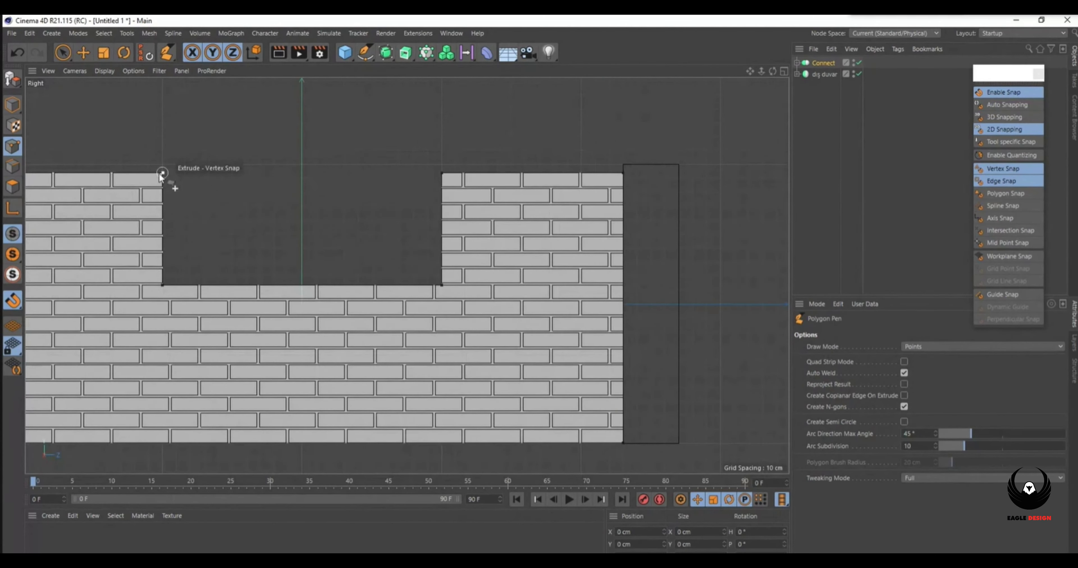
pyautogui.click(162, 173)
pyautogui.scroll(-3, 180, 200)
pyautogui.scroll(5, 86, 190)
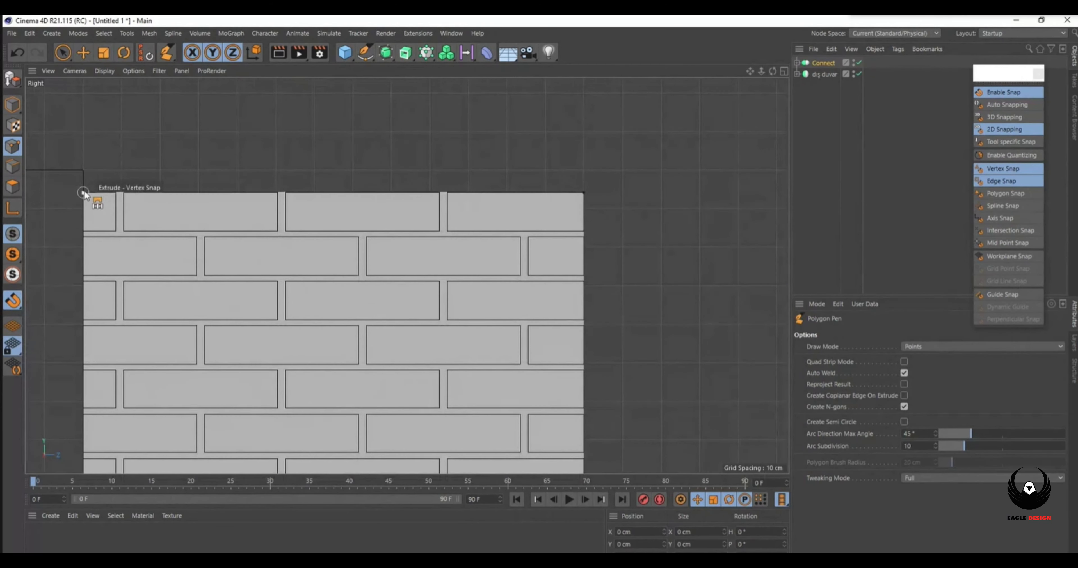
pyautogui.click(85, 190)
pyautogui.scroll(-2, 226, 231)
pyautogui.scroll(-3, 226, 231)
pyautogui.press('space')
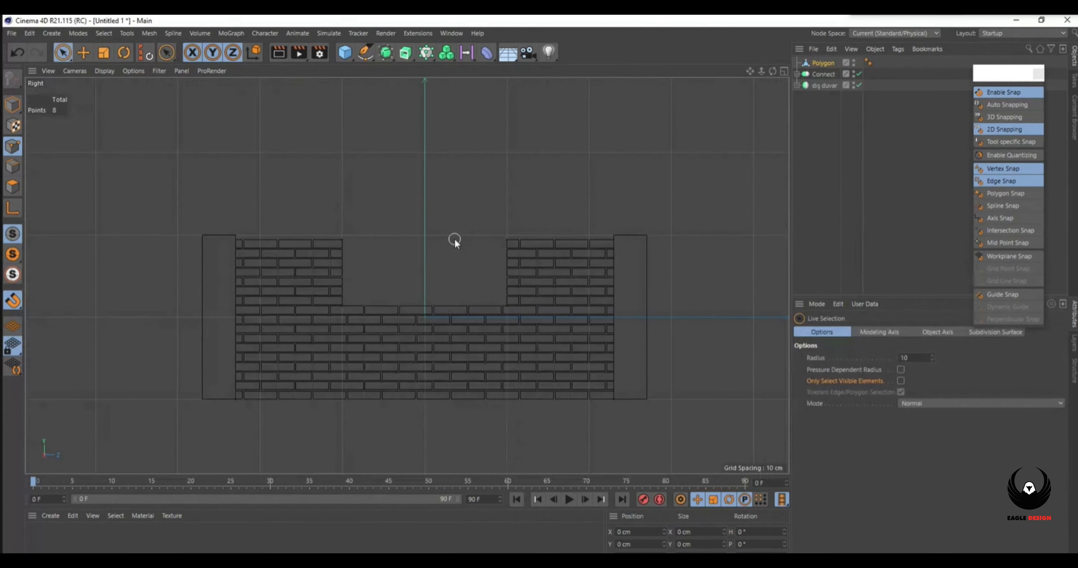
# Switch to Model mode and move the new polygon along X to about 6.8 cm in the Perspective view.
pyautogui.click(783, 71)
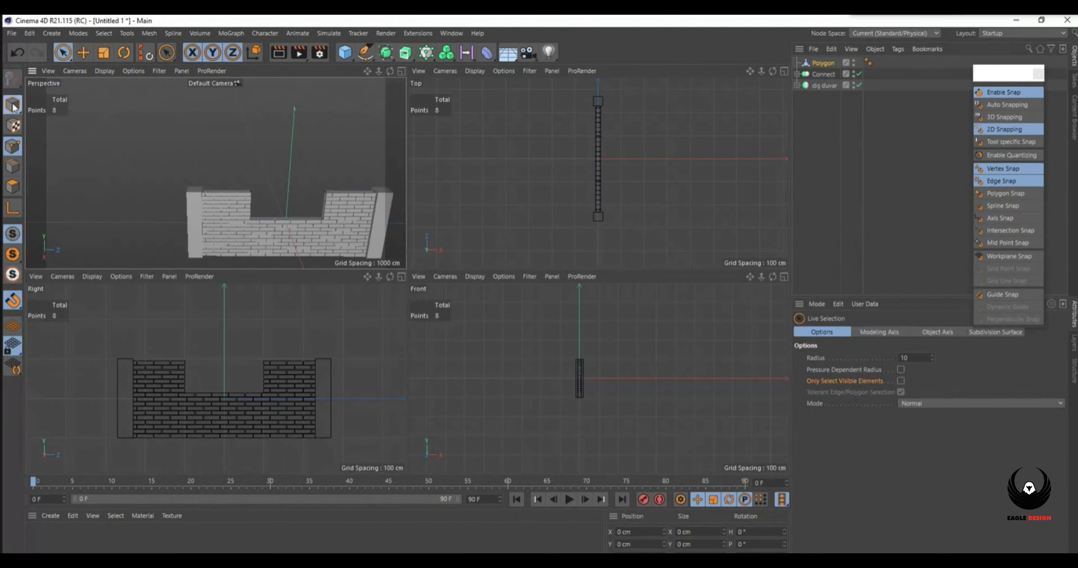
pyautogui.click(402, 71)
pyautogui.keyDown('alt'); pyautogui.moveTo(543, 307); pyautogui.dragTo(543, 307); pyautogui.keyUp('alt')
pyautogui.moveTo(749, 71); pyautogui.dragTo(263, 222)
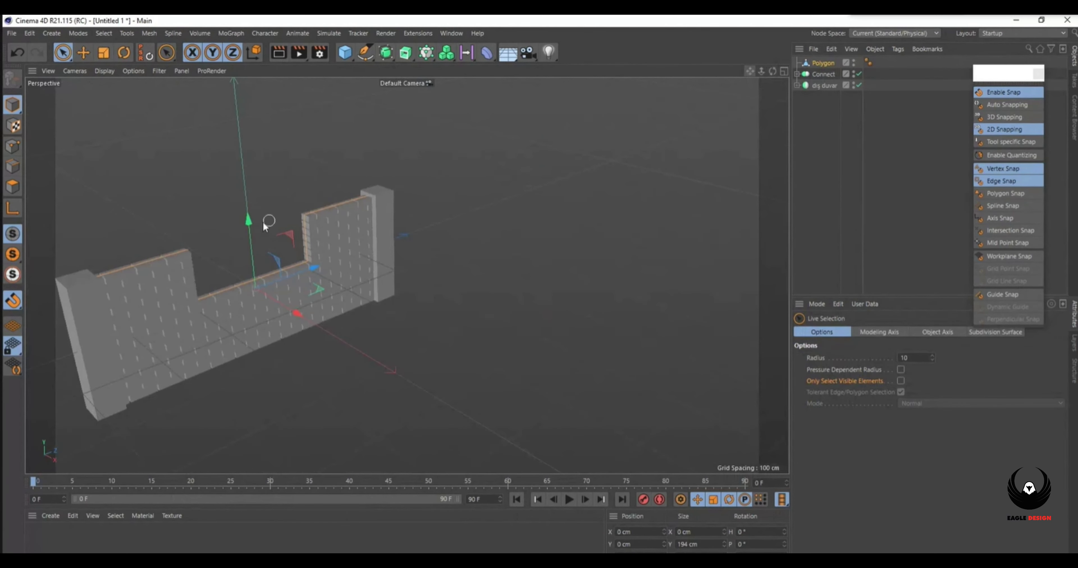
pyautogui.moveTo(297, 313)
pyautogui.mouseDown()
pyautogui.moveTo(396, 378)
pyautogui.moveTo(310, 305)
pyautogui.mouseUp()
# Turn off snapping and place a duplicate of the polygon at about -8.2 cm along X in the Top view.
pyautogui.click(784, 71)
pyautogui.scroll(3, 608, 138)
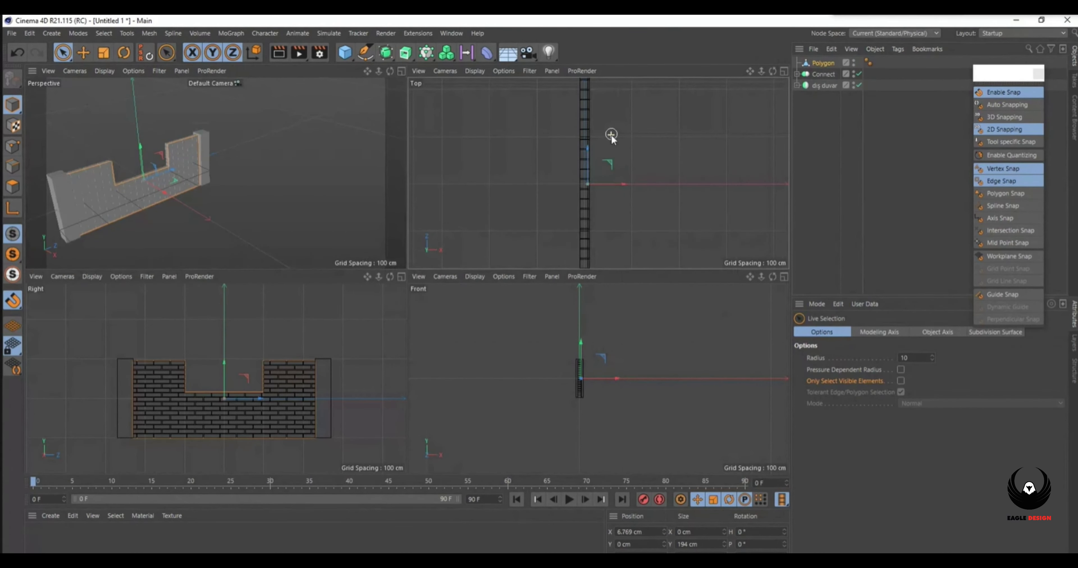
pyautogui.moveTo(631, 200); pyautogui.dragTo(606, 200)
pyautogui.click(1005, 93)
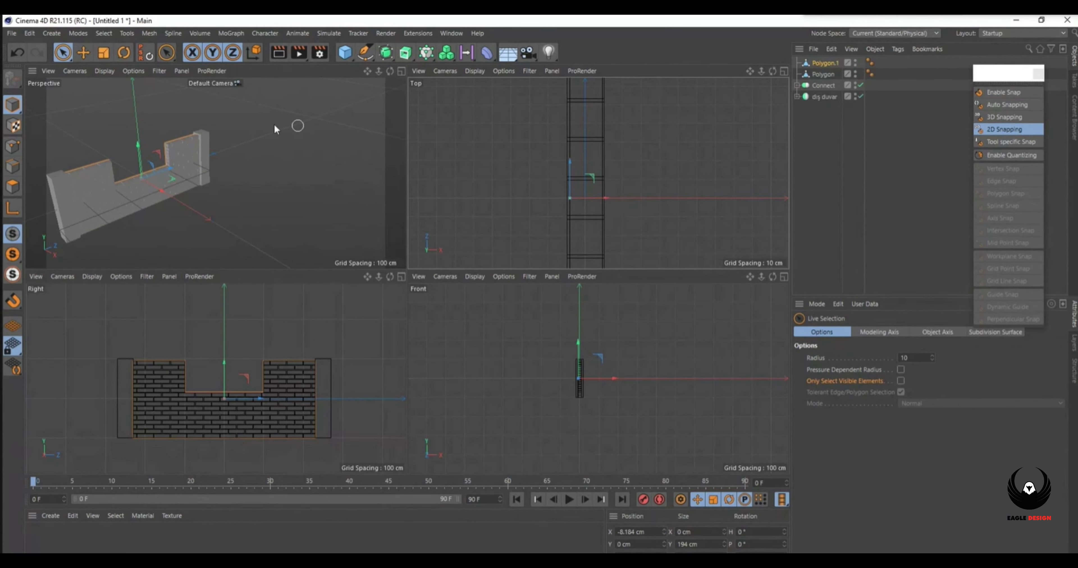
# Create a dark brown material with its colour set to H 0°, S 27% and V 30%.
pyautogui.doubleClick(112, 543)
pyautogui.doubleClick(37, 537)
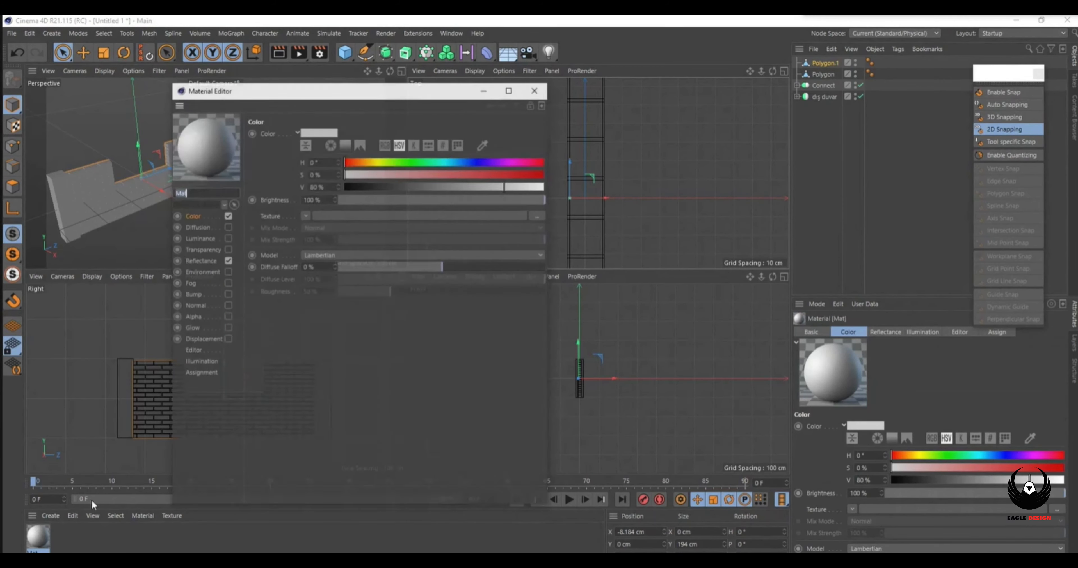
pyautogui.click(405, 186)
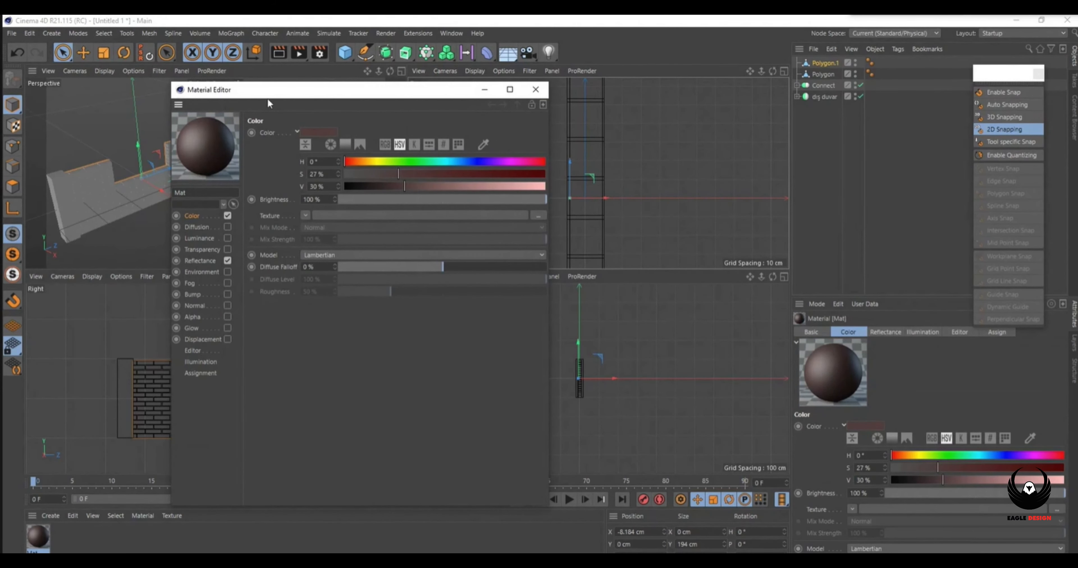
pyautogui.click(535, 90)
# Apply the dark brown material to both wall polygons.
pyautogui.moveTo(806, 94); pyautogui.dragTo(823, 63)
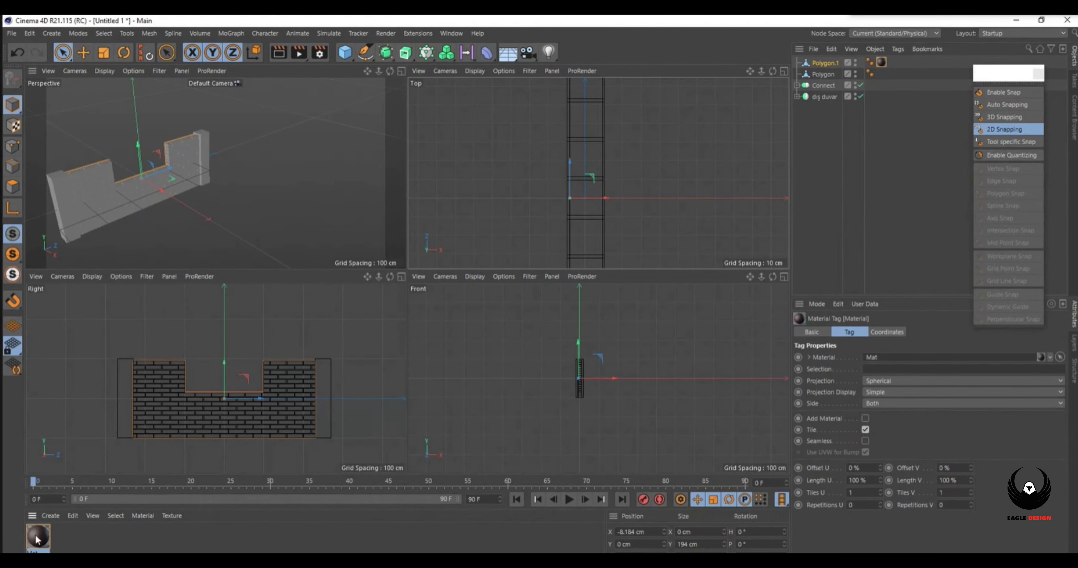
pyautogui.moveTo(834, 94); pyautogui.dragTo(821, 65)
pyautogui.moveTo(885, 76); pyautogui.dragTo(888, 70)
# Create a second material with a near-white colour of H 0°, S 0% and V 87%.
pyautogui.doubleClick(70, 539)
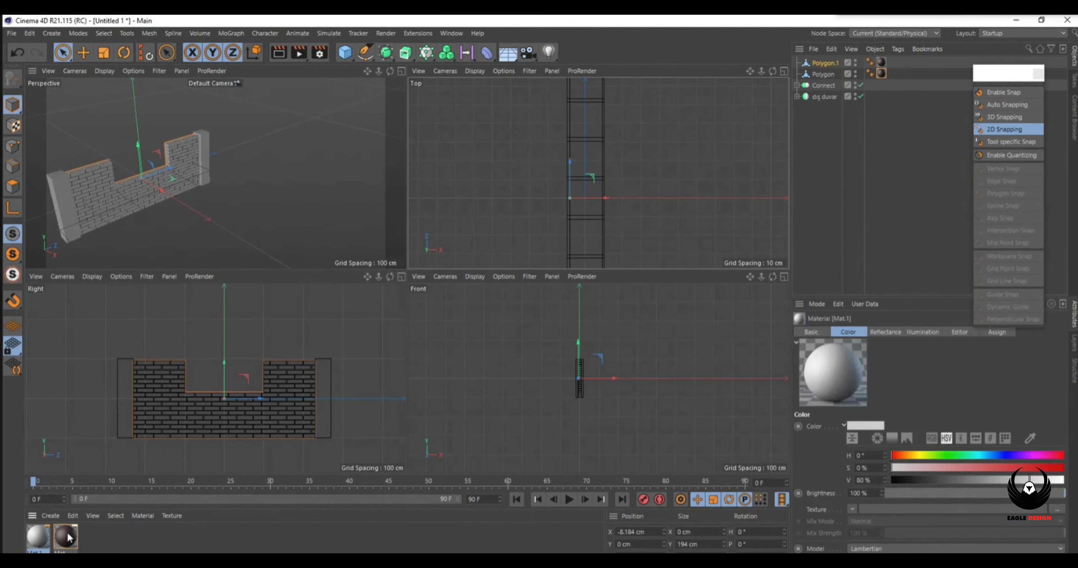
pyautogui.doubleClick(32, 538)
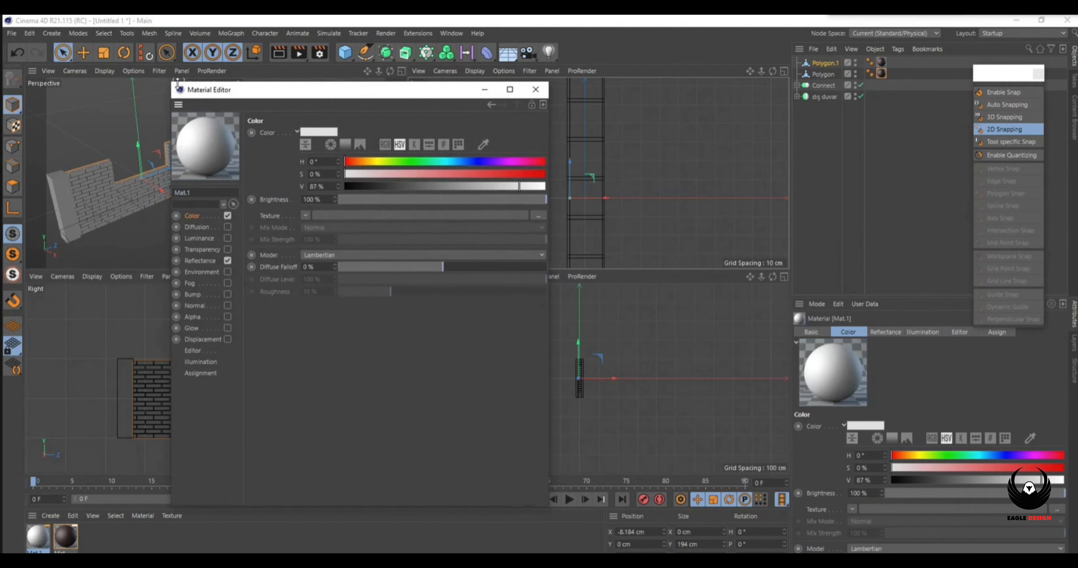
pyautogui.click(536, 90)
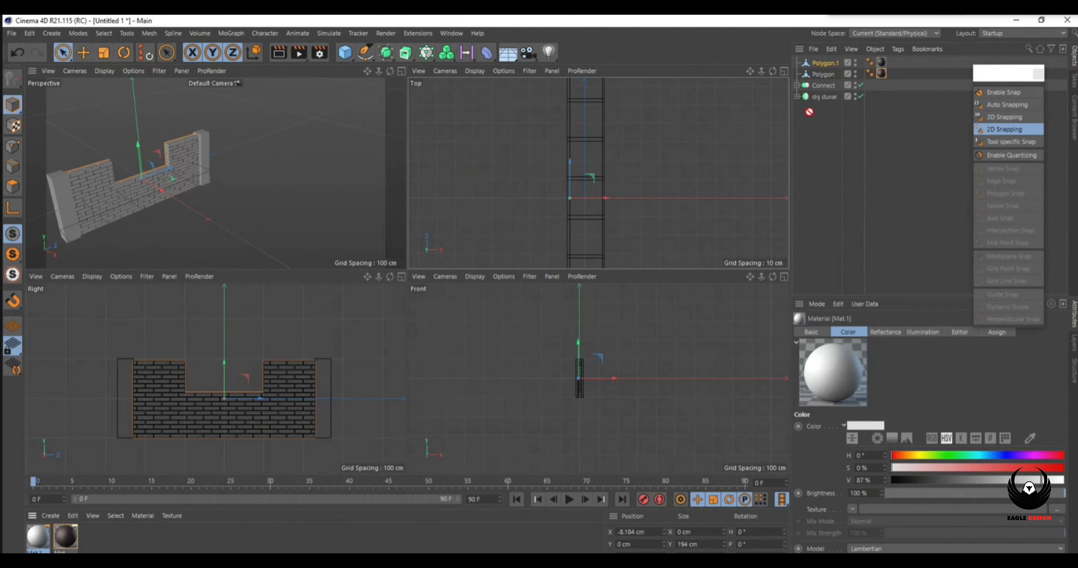
# Apply the near-white material to the Connect brick object and render the enlarged perspective view.
pyautogui.moveTo(826, 87); pyautogui.dragTo(826, 86)
pyautogui.click(401, 71)
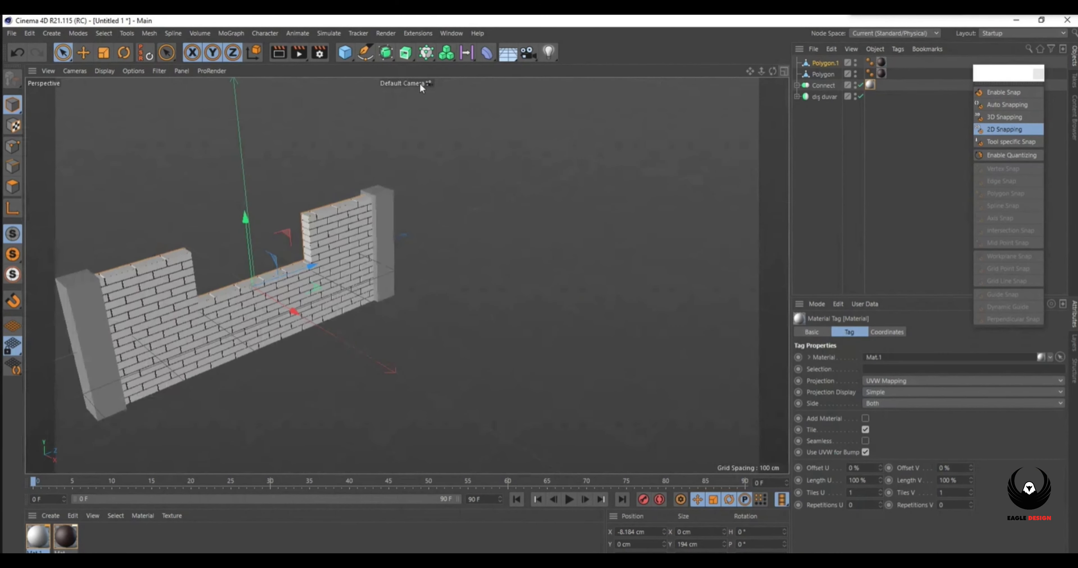
pyautogui.scroll(3, 88, 399)
pyautogui.scroll(2, 88, 398)
pyautogui.click(281, 55)
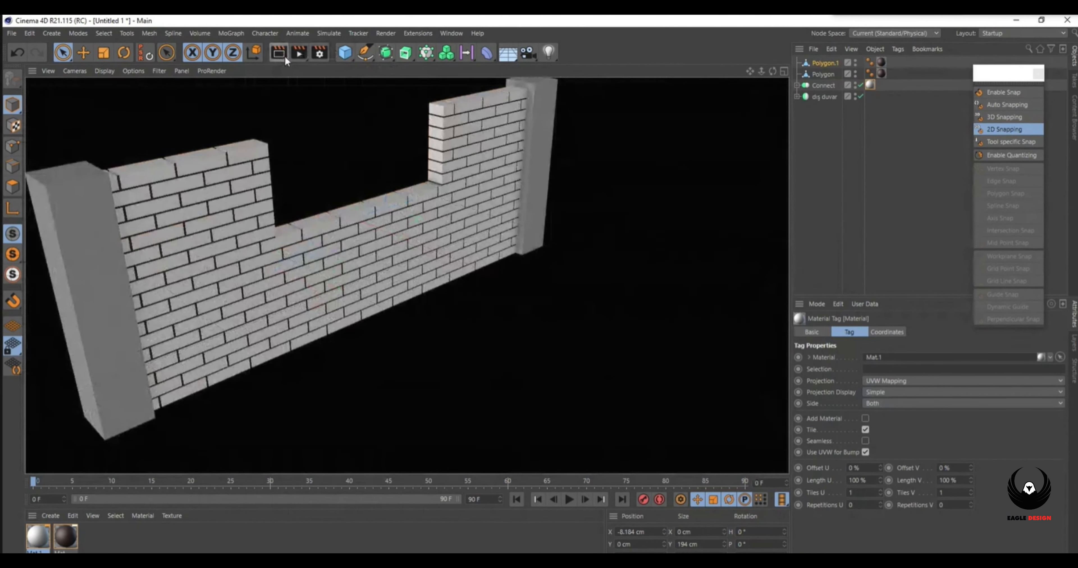
# Recolour the dark mortar material to H 194°, S 27% and V 61%, and render the perspective view again.
pyautogui.doubleClick(67, 538)
pyautogui.click(452, 162)
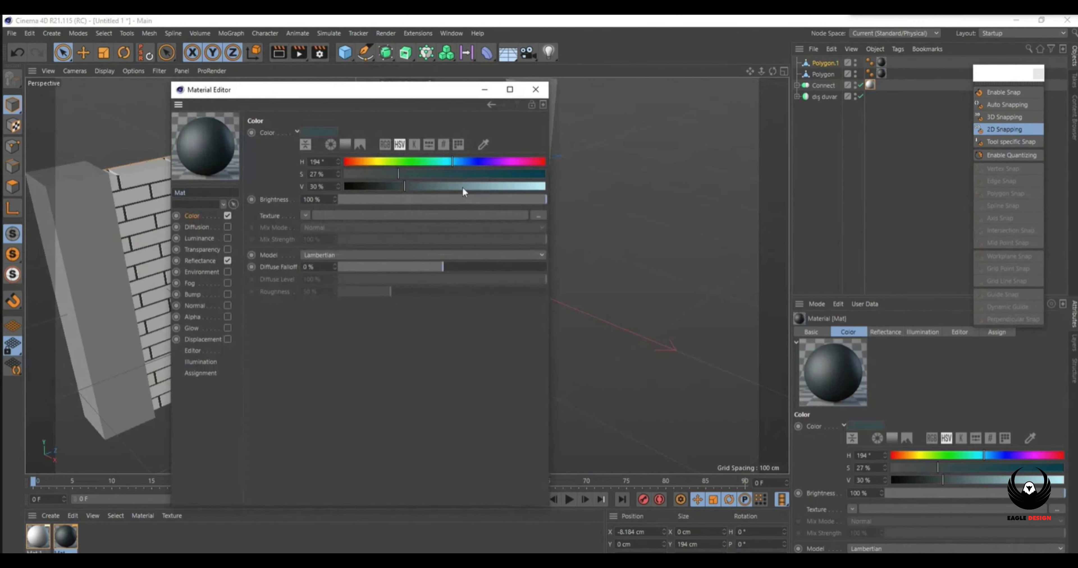
pyautogui.click(467, 187)
pyautogui.click(537, 92)
pyautogui.click(279, 52)
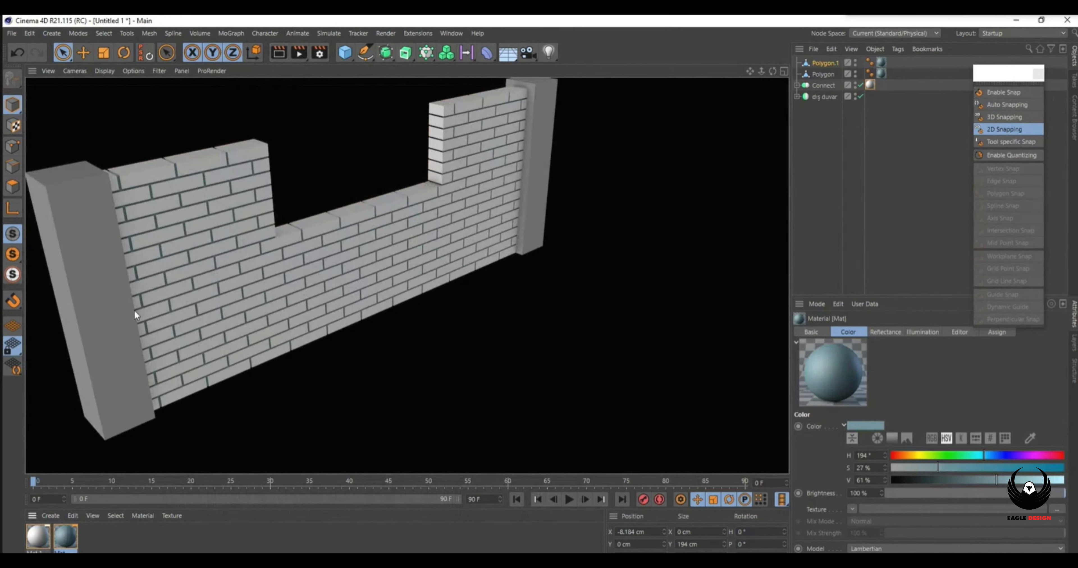
# Hide the dış duvar symmetry object in the viewport and clear the object selection.
pyautogui.scroll(-1, 226, 310)
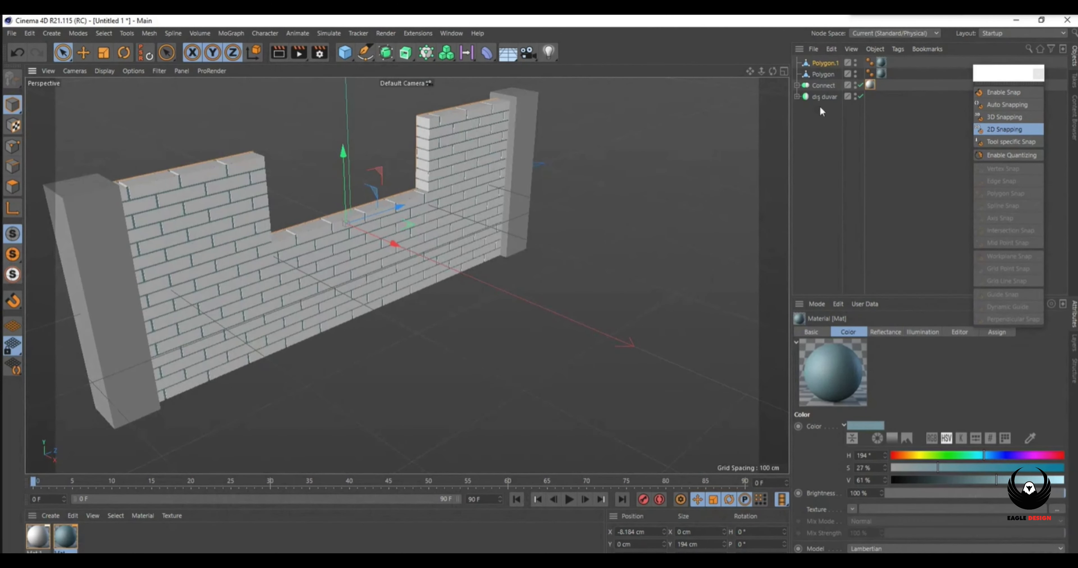
pyautogui.click(825, 97)
pyautogui.keyDown('alt'); pyautogui.doubleClick(854, 94); pyautogui.keyUp('alt')
pyautogui.moveTo(775, 68); pyautogui.dragTo(322, 215)
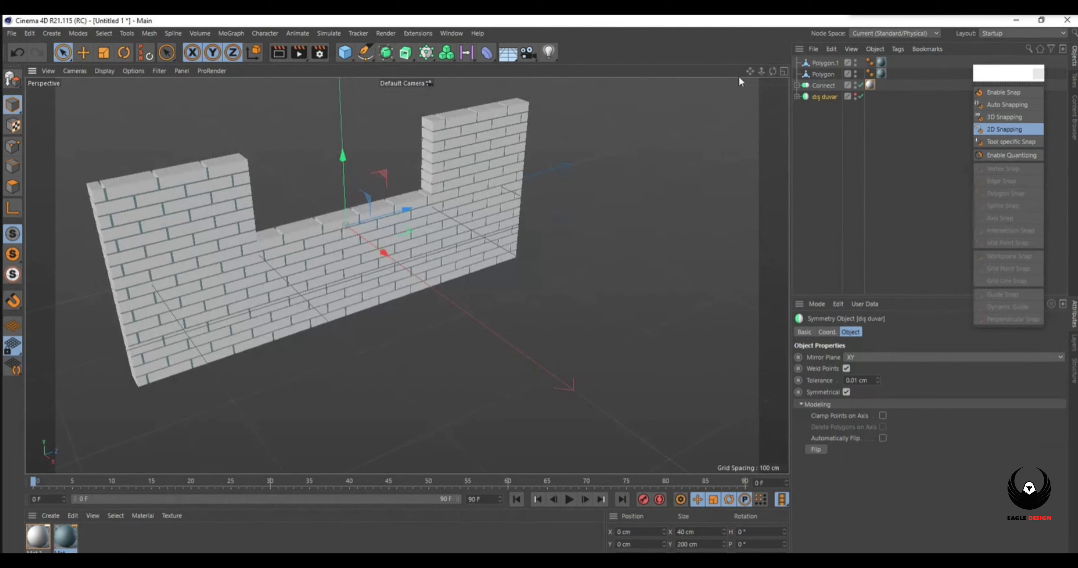
pyautogui.click(783, 70)
pyautogui.scroll(6, 147, 352)
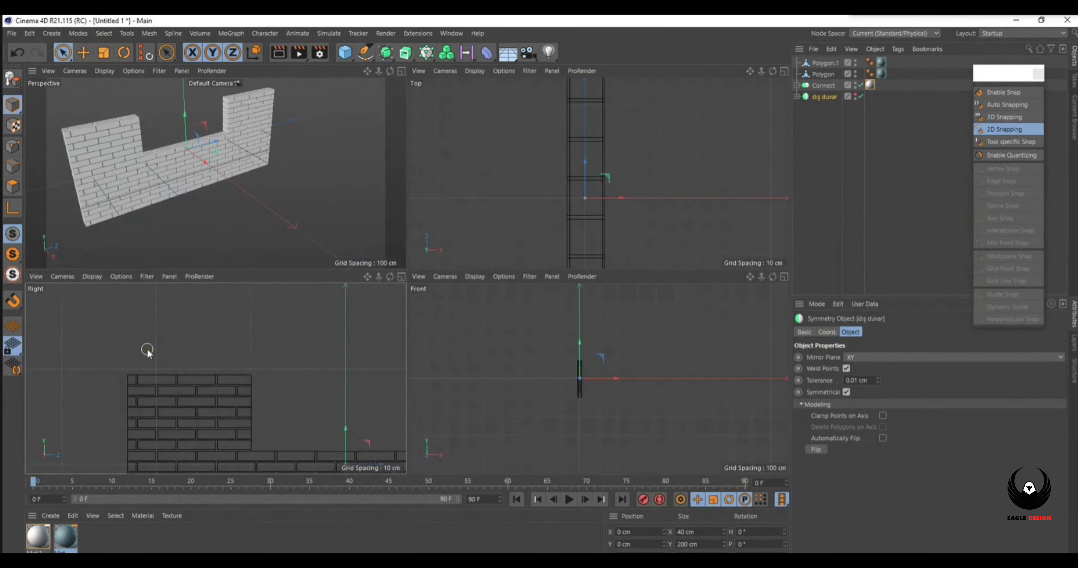
pyautogui.click(833, 120)
# Start the Spline Pen in the enlarged Right view and enable snapping with Guide Snap and Intersection Snap.
pyautogui.click(401, 277)
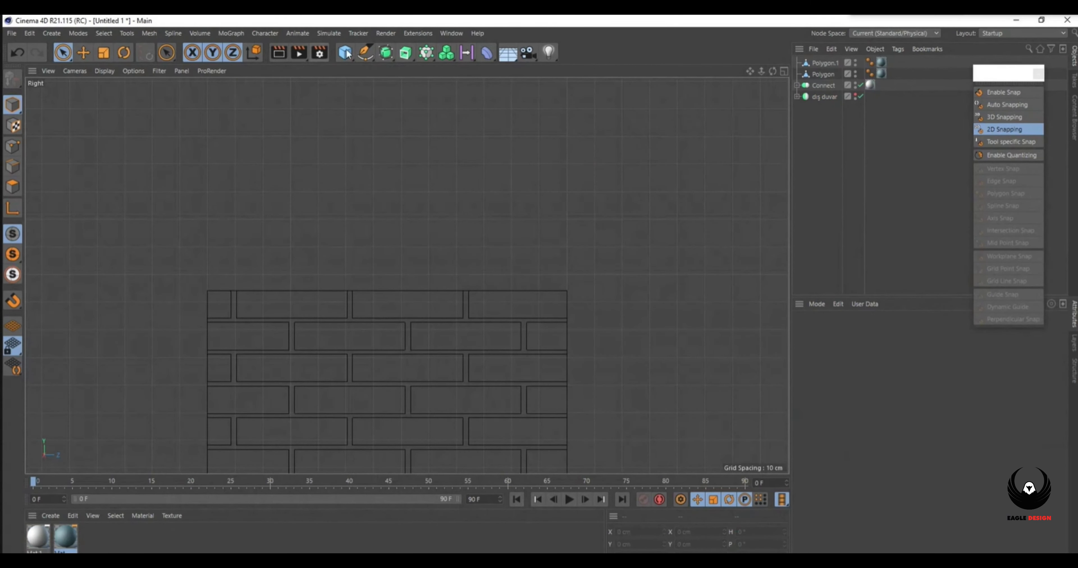
pyautogui.click(365, 53)
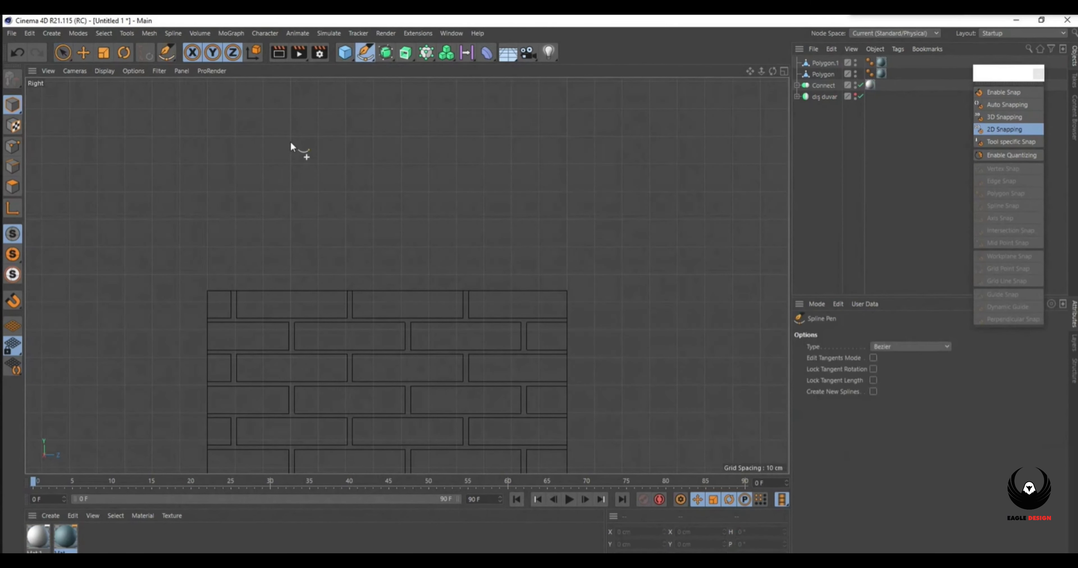
pyautogui.click(996, 92)
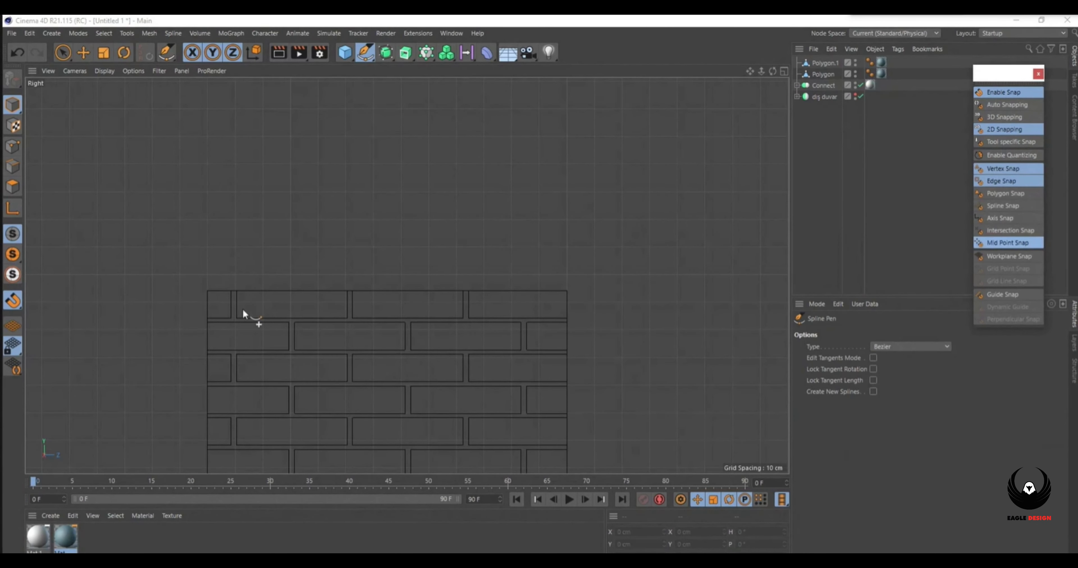
pyautogui.click(207, 292)
pyautogui.click(1006, 295)
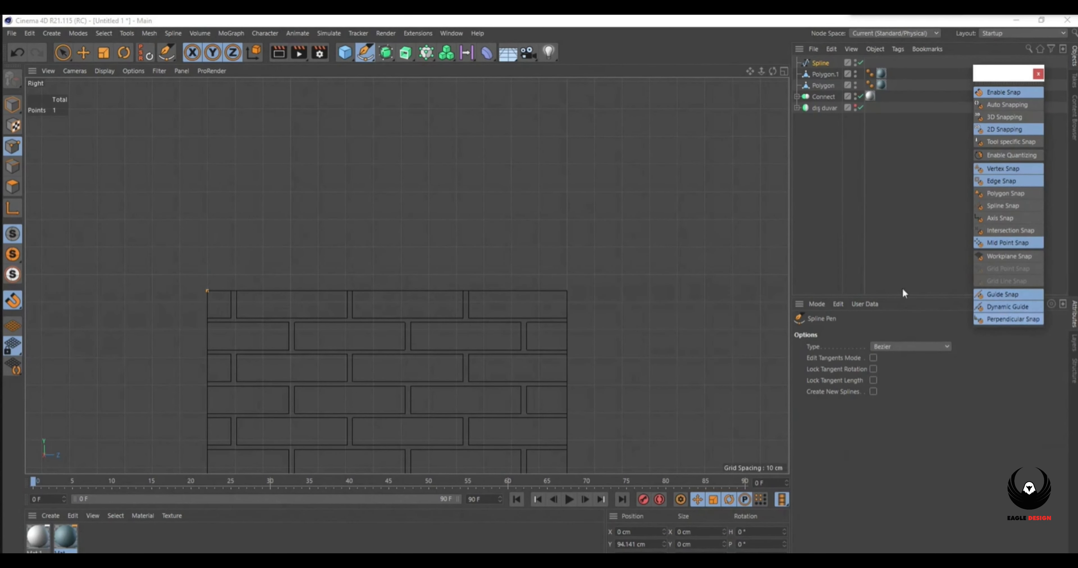
pyautogui.click(207, 264)
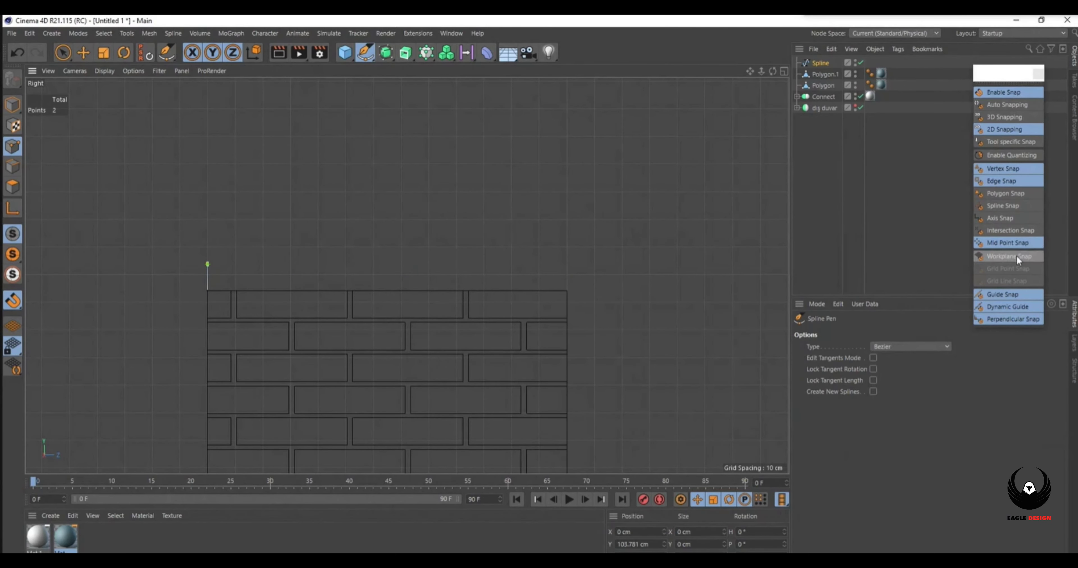
pyautogui.click(1001, 229)
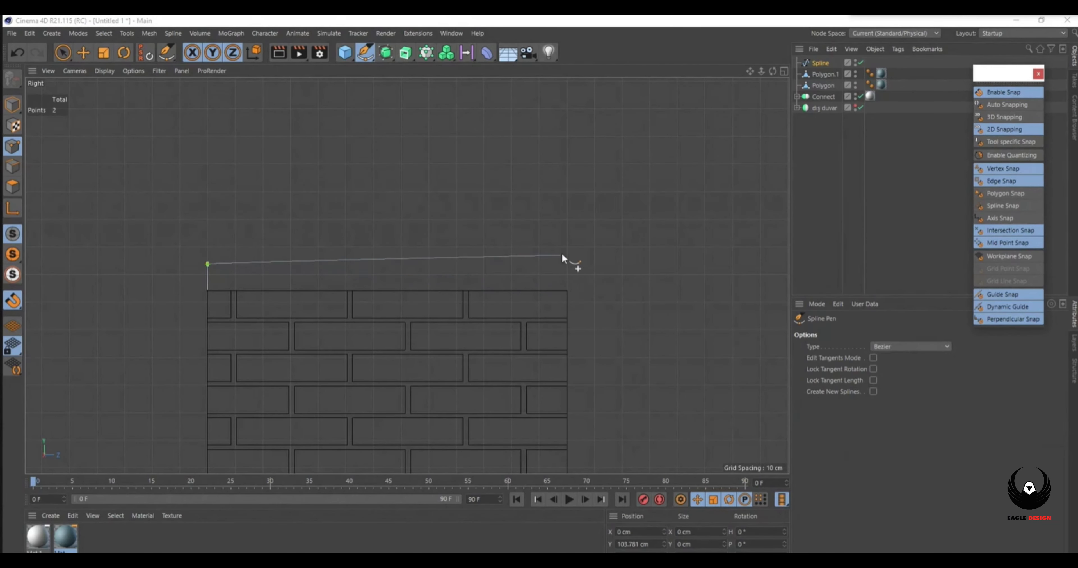
# Abandon the unfinished spline and undo its points.
pyautogui.press('Escape')
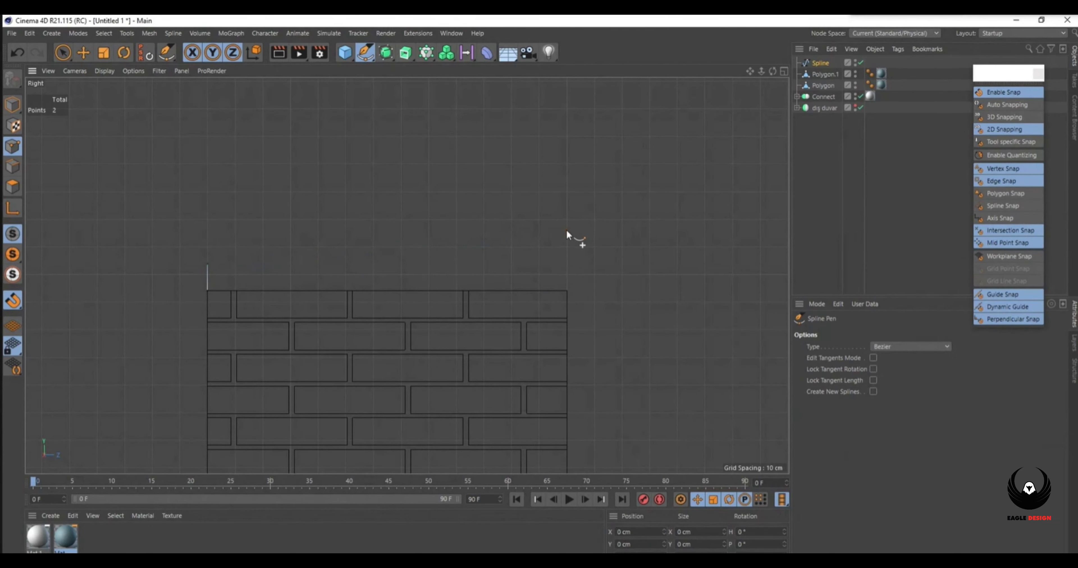
pyautogui.press('space')
pyautogui.hotkey('ctrl', 'z')
pyautogui.hotkey('ctrl', 'z')
pyautogui.hotkey('ctrl', 'z')
pyautogui.press('space')
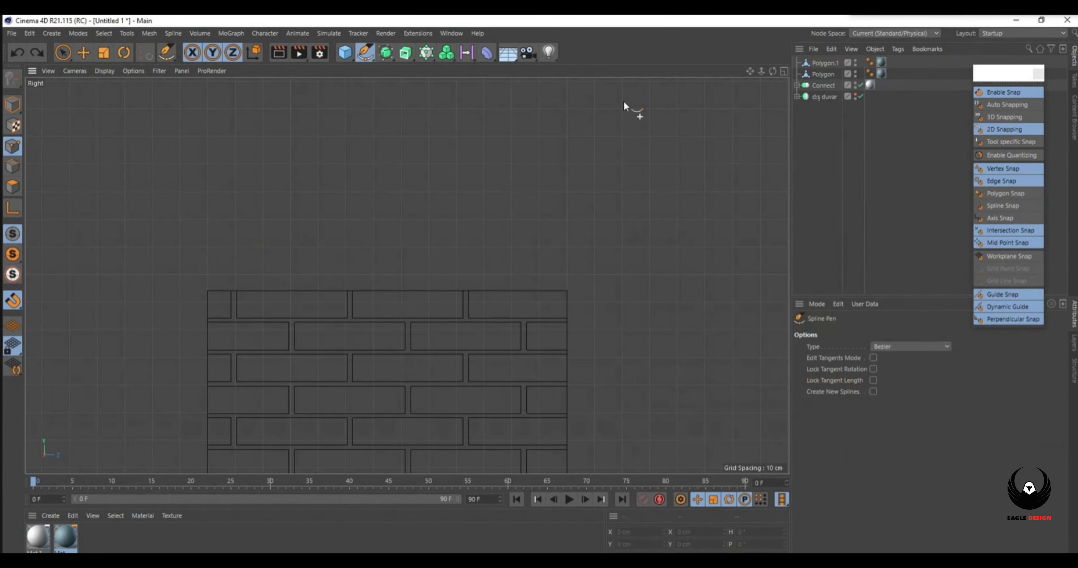
# Draw a closed rectangular spline about 10 cm high along the top of the left wall section, snapped to its width.
pyautogui.click(208, 291)
pyautogui.click(209, 264)
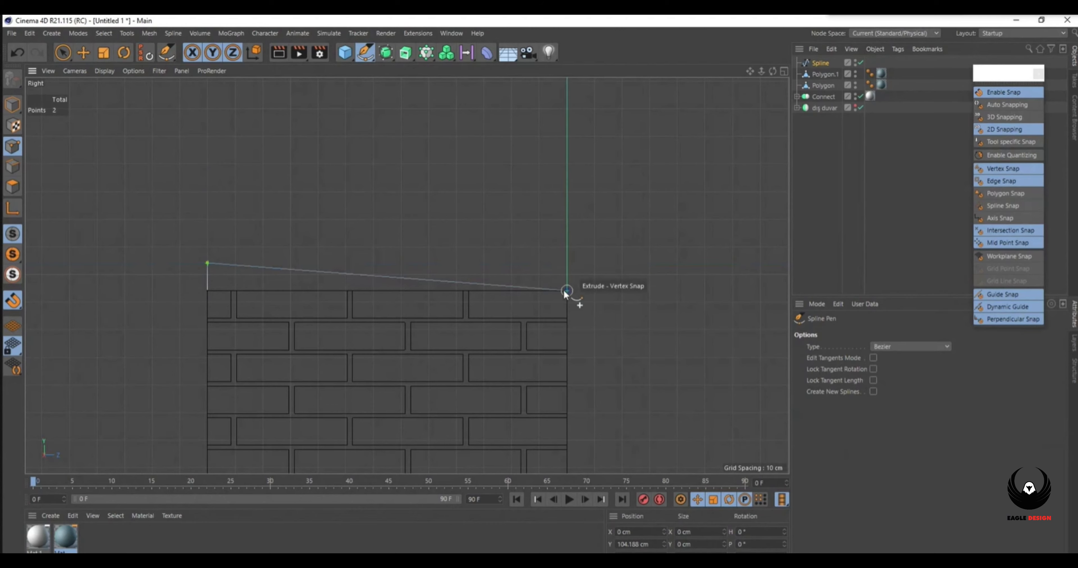
pyautogui.click(567, 263)
pyautogui.click(567, 291)
pyautogui.click(207, 291)
pyautogui.press('Return')
# Draw a matching closed rectangular spline along the top of the right wall section, aligned in height with the left outline.
pyautogui.scroll(-3, 404, 265)
pyautogui.moveTo(750, 71); pyautogui.dragTo(402, 93)
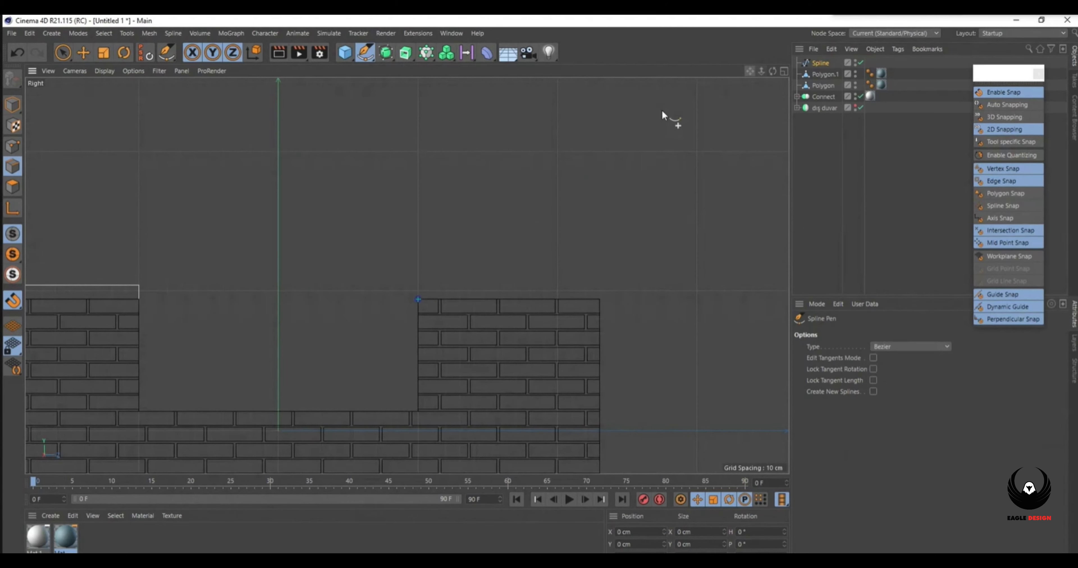
pyautogui.click(418, 299)
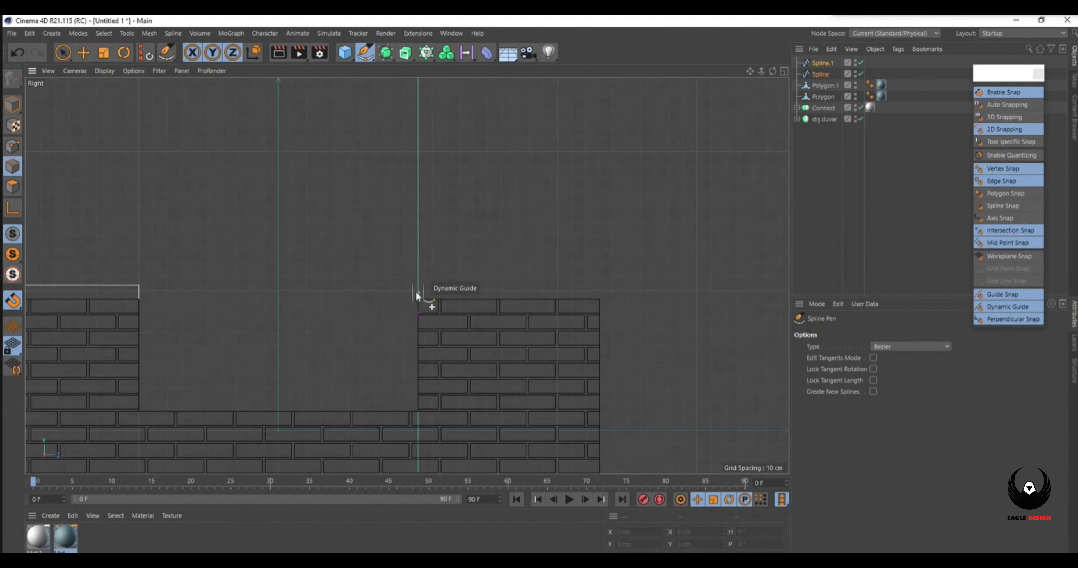
pyautogui.click(139, 287)
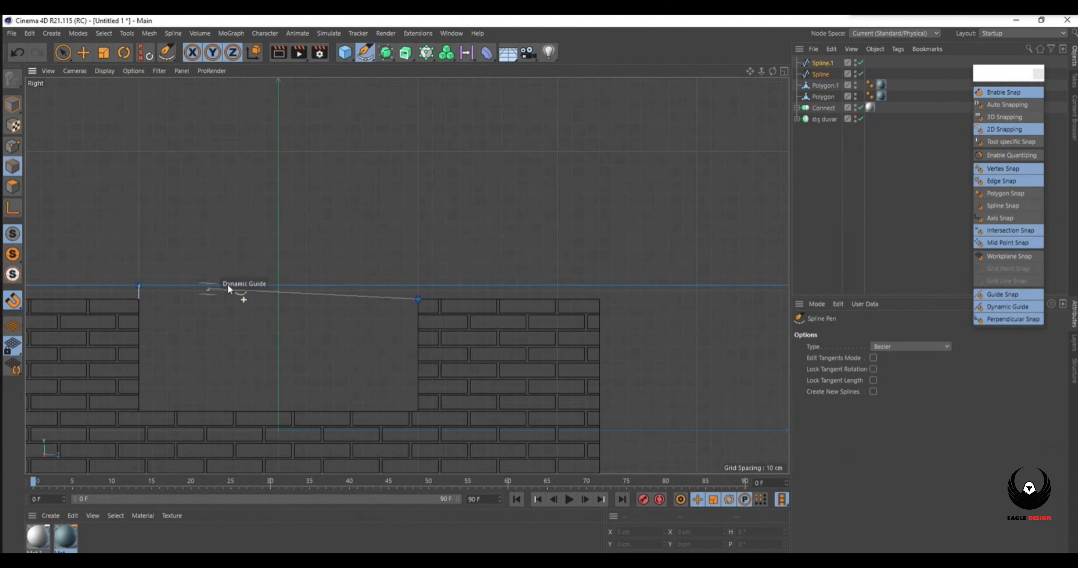
pyautogui.click(418, 286)
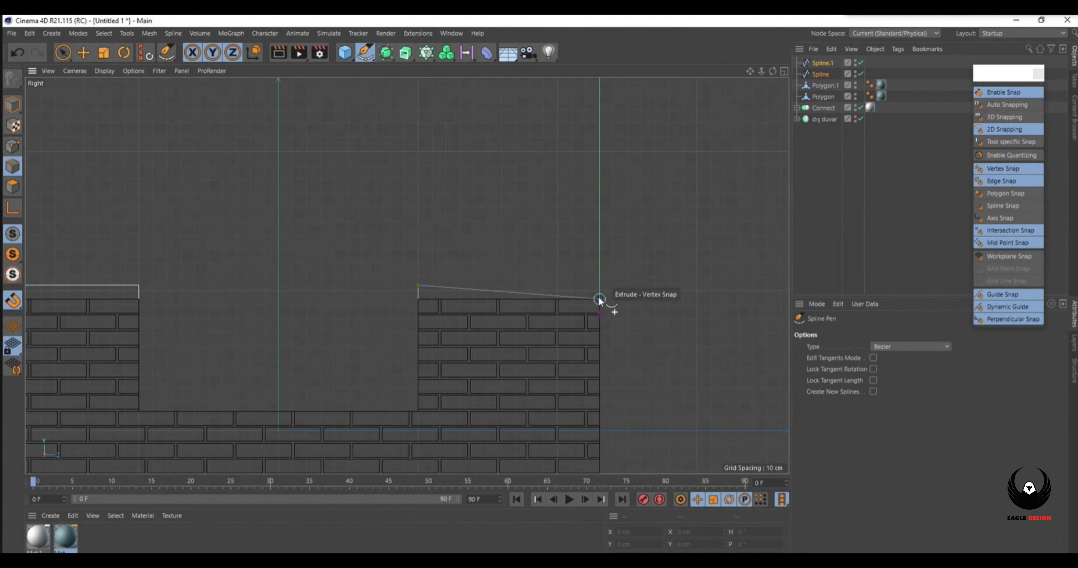
pyautogui.click(600, 300)
pyautogui.click(419, 300)
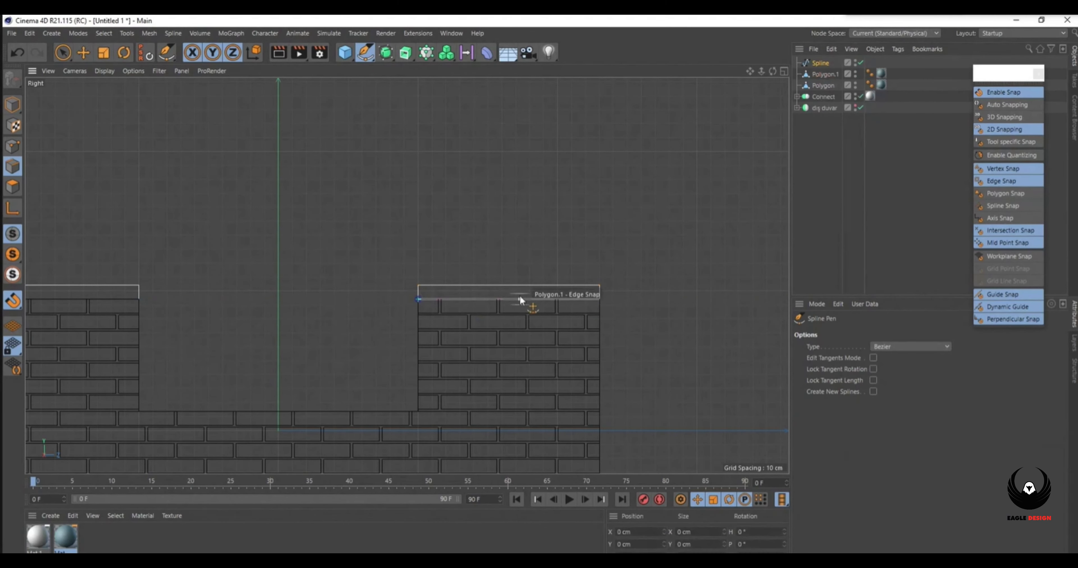
# Draw a thin closed rectangular spline across the bottom of the opening, spanning between the two raised wall sections.
pyautogui.scroll(6, 143, 417)
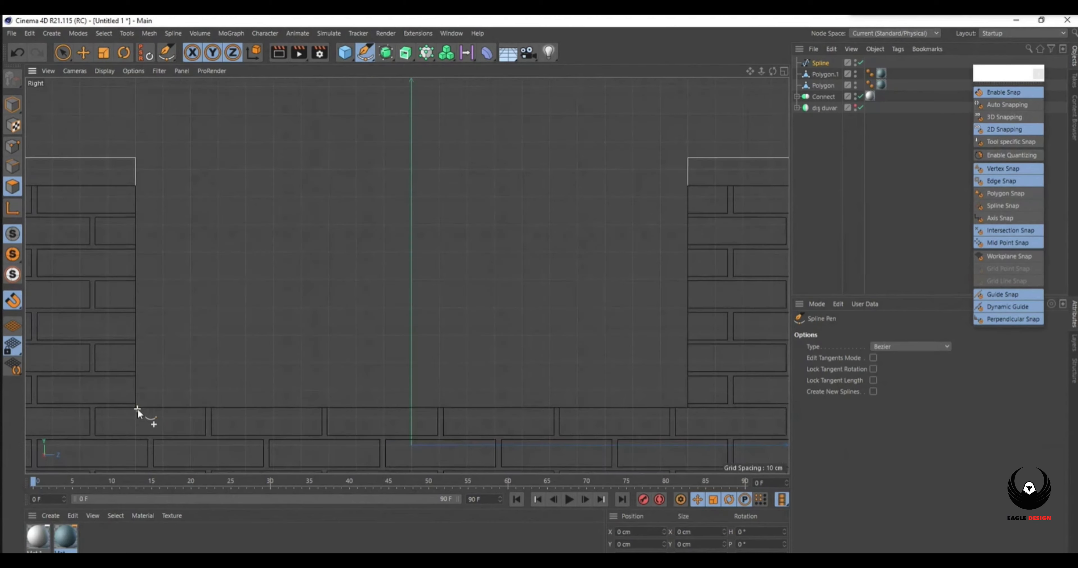
pyautogui.click(135, 407)
pyautogui.scroll(-6, 278, 347)
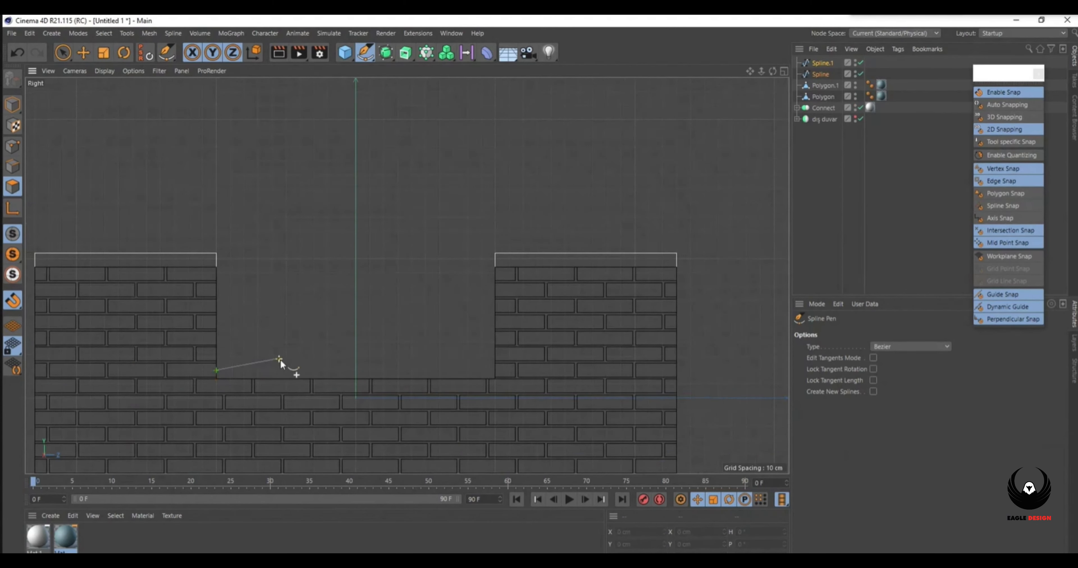
pyautogui.click(493, 372)
pyautogui.scroll(6, 493, 373)
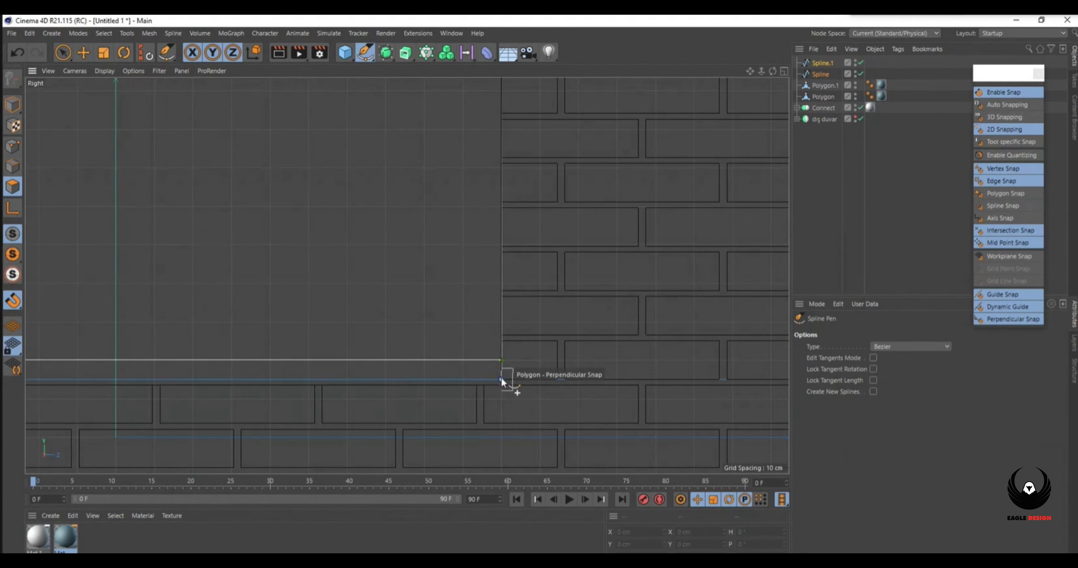
pyautogui.click(501, 387)
pyautogui.scroll(-5, 144, 418)
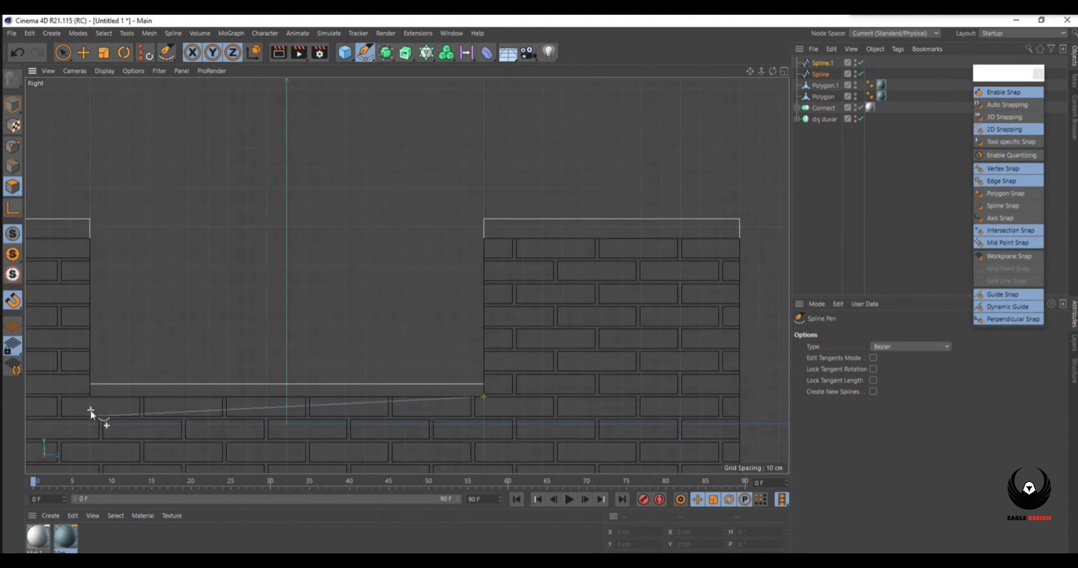
pyautogui.click(90, 395)
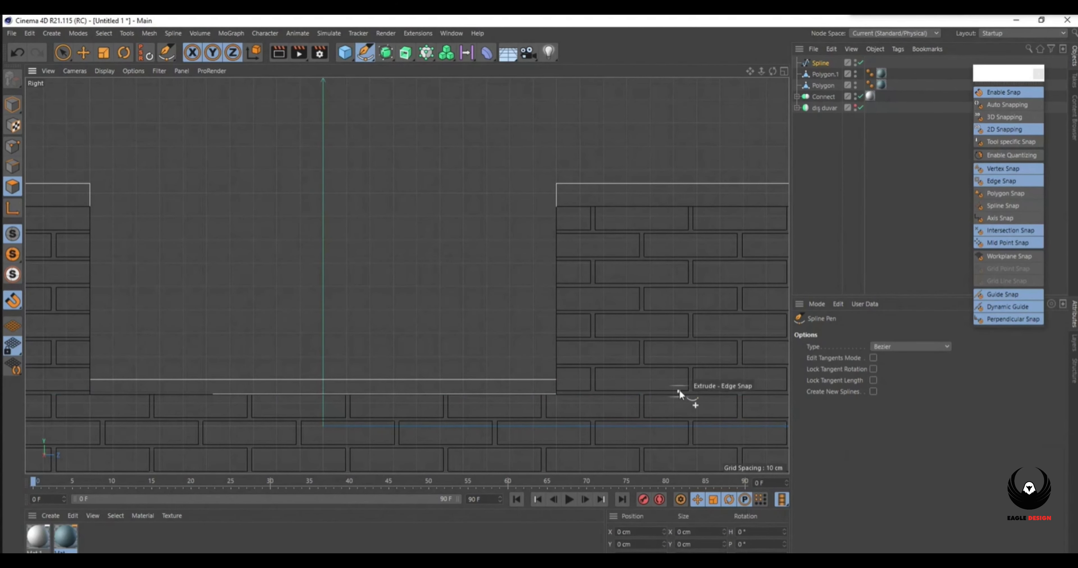
# In point mode, move the lower right point of the opening's outline to the brick corner at about Y 13.64 cm.
pyautogui.press('space')
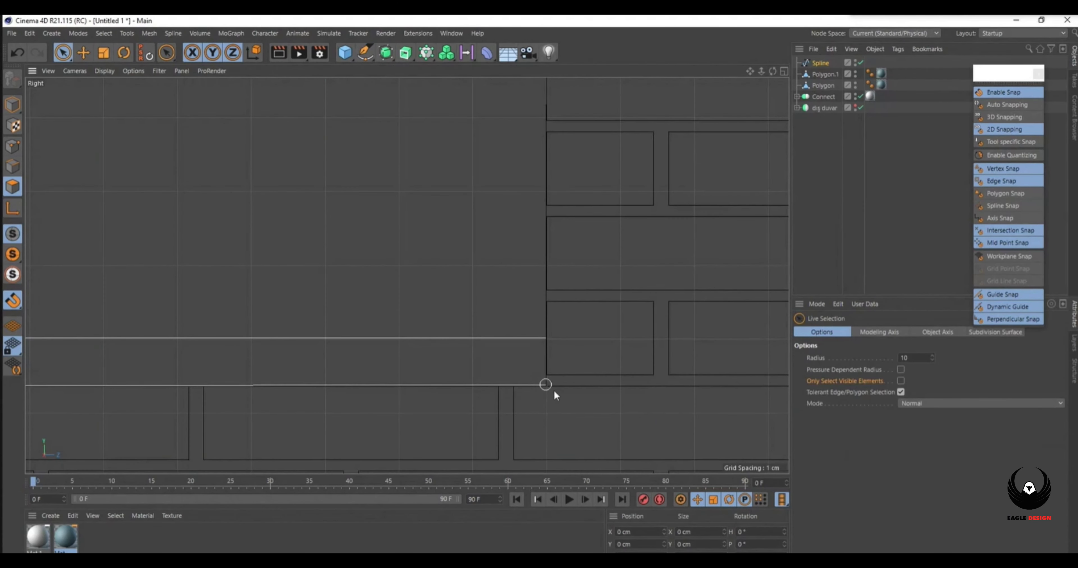
pyautogui.click(13, 146)
pyautogui.click(551, 387)
pyautogui.scroll(5, 529, 367)
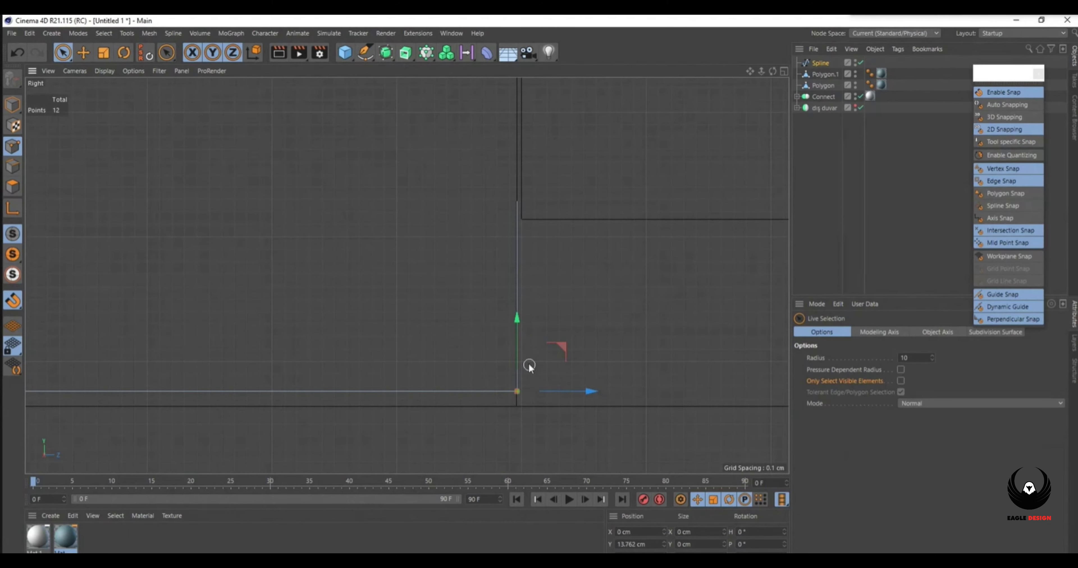
pyautogui.scroll(-10, 519, 368)
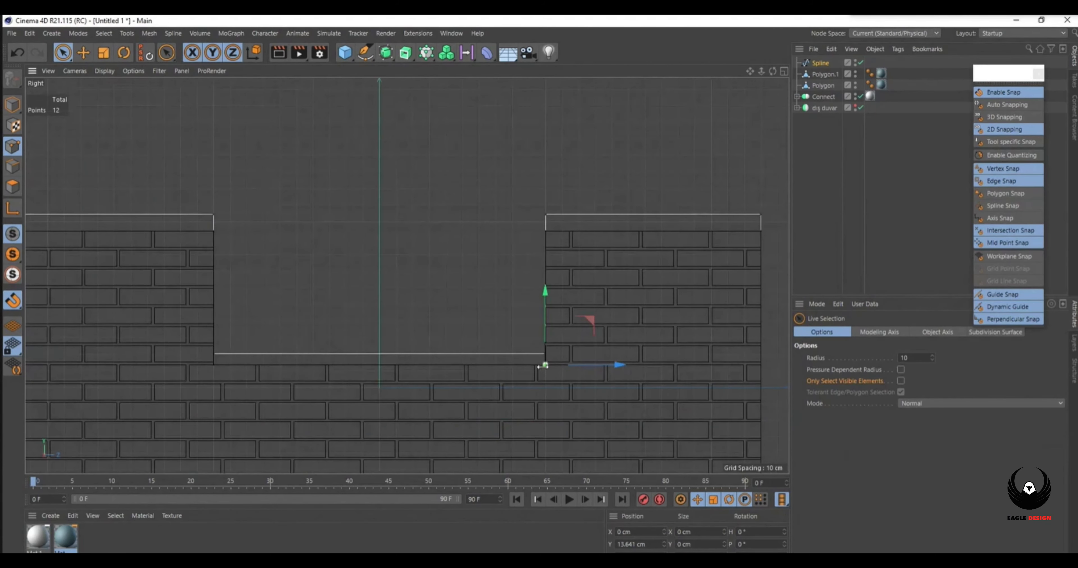
# Add an Extrude generator with its Z movement set to 0 cm and make the outline spline its child.
pyautogui.click(784, 72)
pyautogui.click(397, 69)
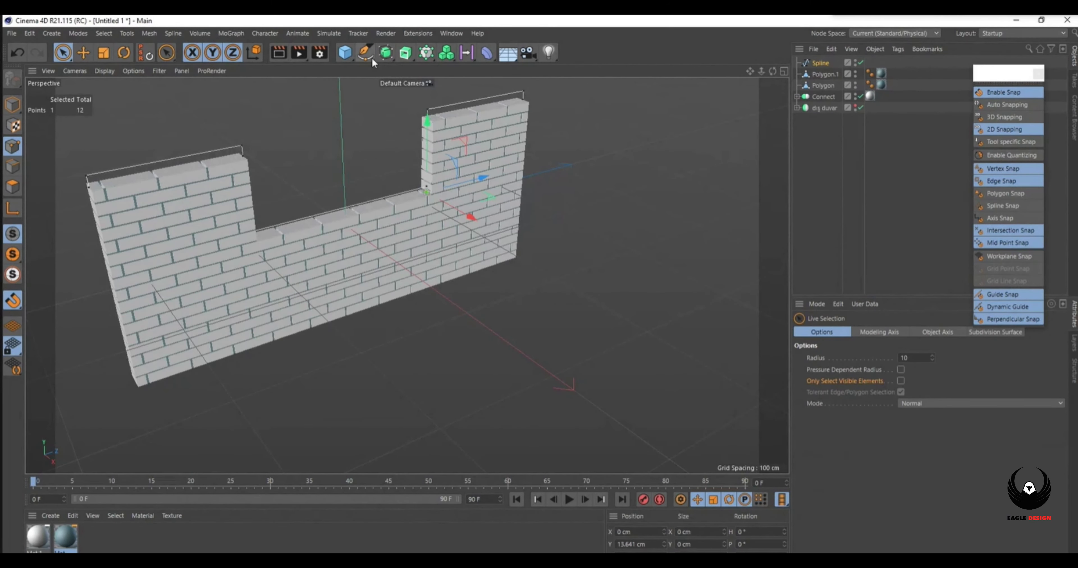
pyautogui.click(405, 52)
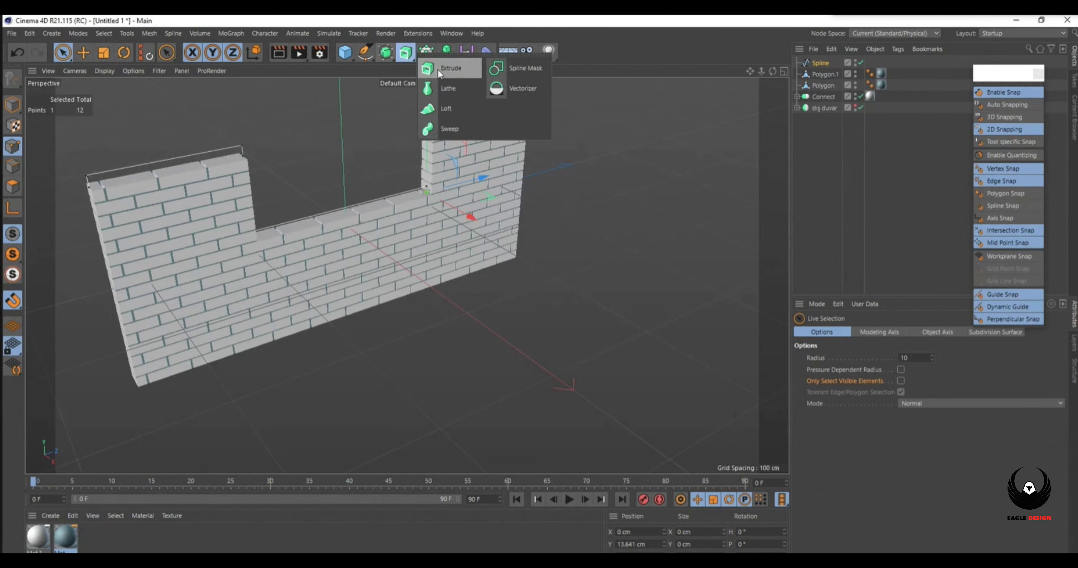
pyautogui.click(436, 69)
pyautogui.doubleClick(959, 358)
pyautogui.write('0')
pyautogui.moveTo(821, 72); pyautogui.dragTo(823, 62)
# Set the Extrude object's X movement to 30 cm.
pyautogui.click(822, 63)
pyautogui.moveTo(899, 359); pyautogui.dragTo(896, 355)
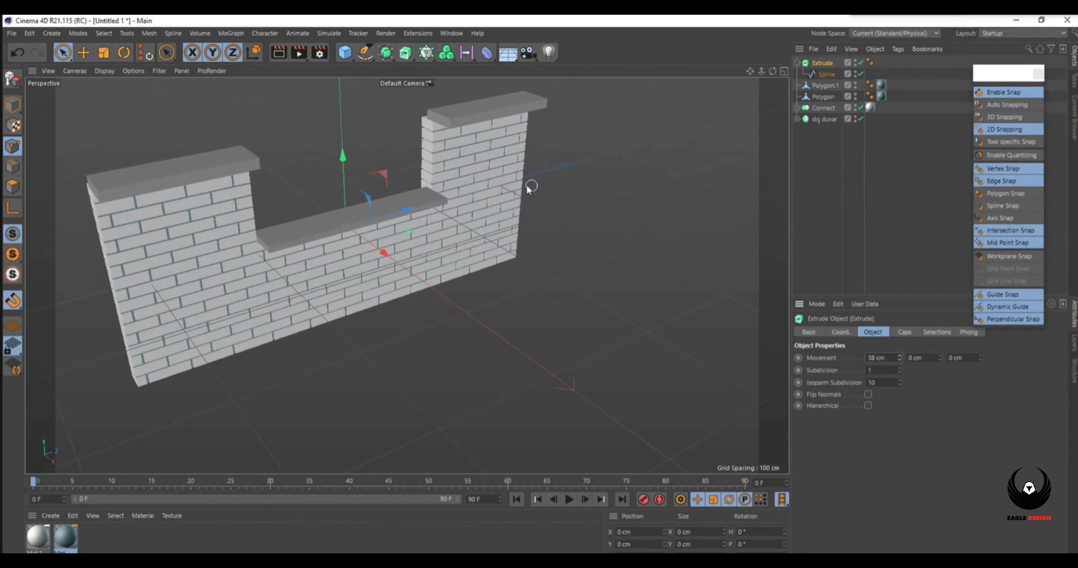
pyautogui.press('Return')
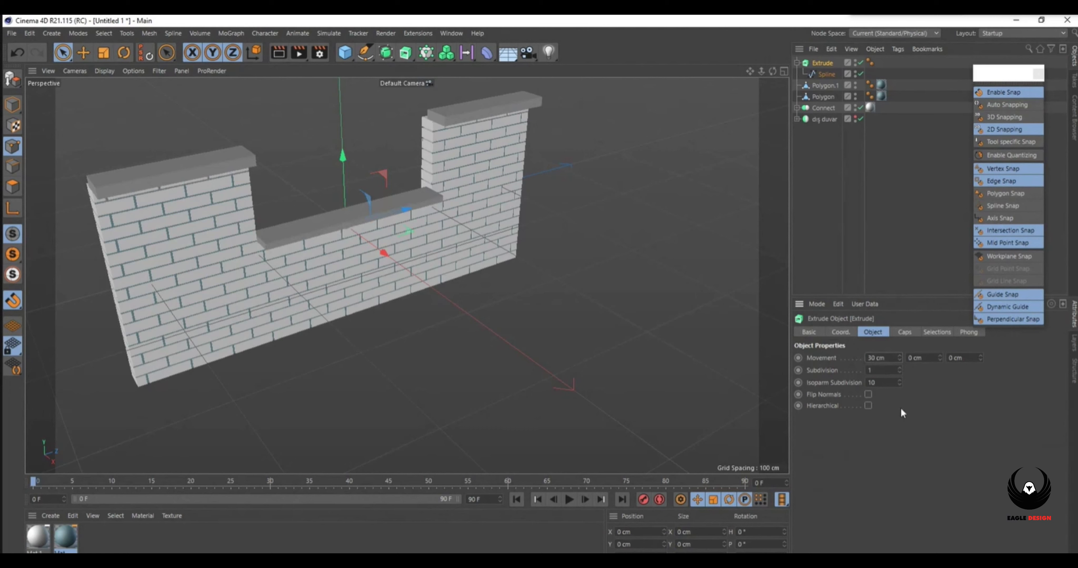
# Shift the extruded cap slabs sideways in the Front view toward the middle of the wall's thickness.
pyautogui.click(784, 71)
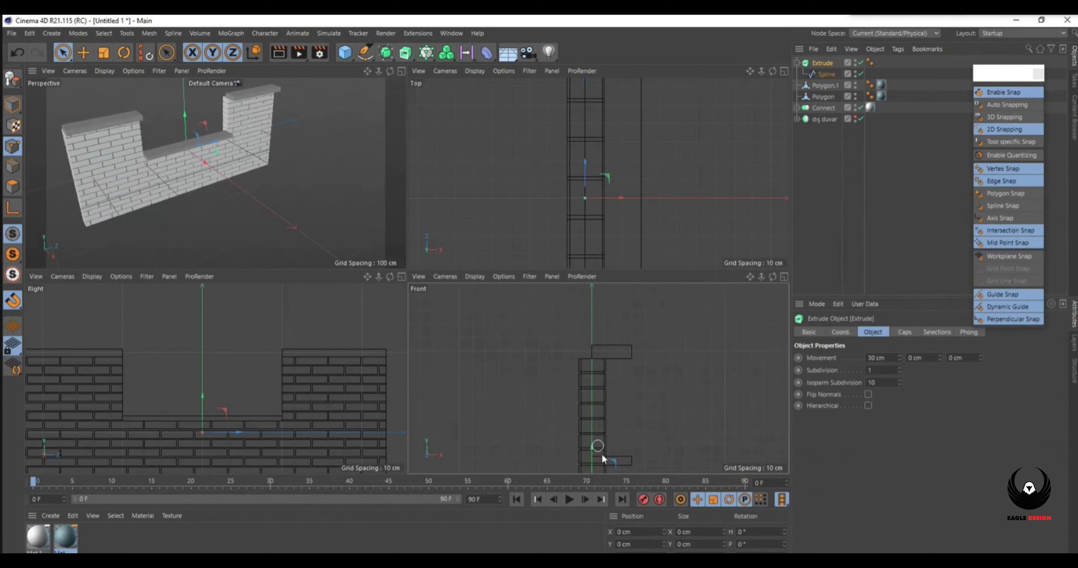
pyautogui.scroll(-3, 606, 377)
pyautogui.moveTo(623, 425); pyautogui.dragTo(611, 427)
pyautogui.scroll(3, 611, 426)
# Move the Extrude's axis to the lower outer corner of the pillar cap and centre the slabs over the wall.
pyautogui.click(12, 208)
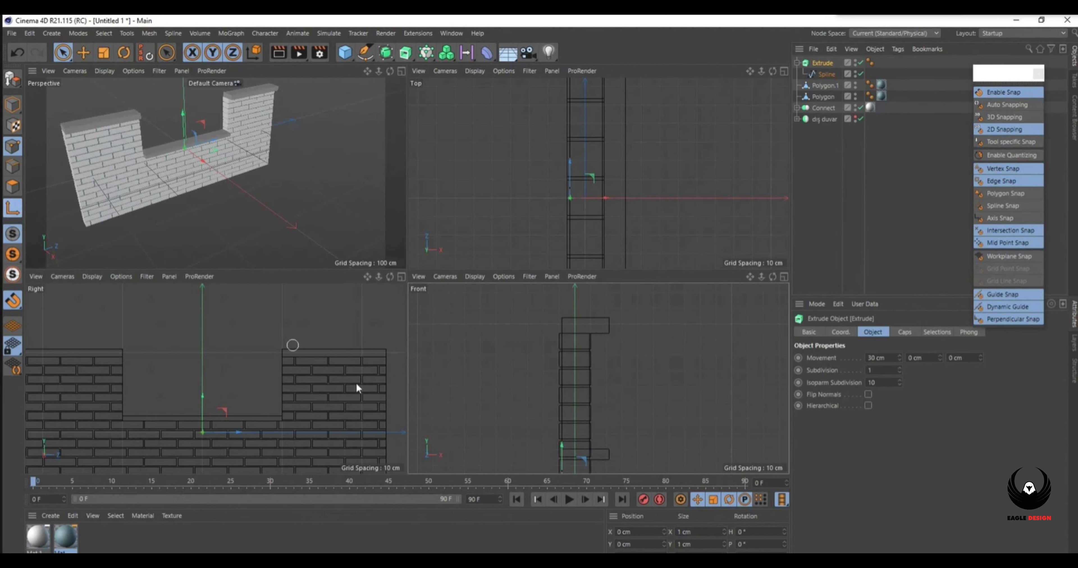
pyautogui.moveTo(562, 466); pyautogui.dragTo(551, 347)
pyautogui.scroll(5, 570, 332)
pyautogui.scroll(-2, 568, 353)
pyautogui.press('l')
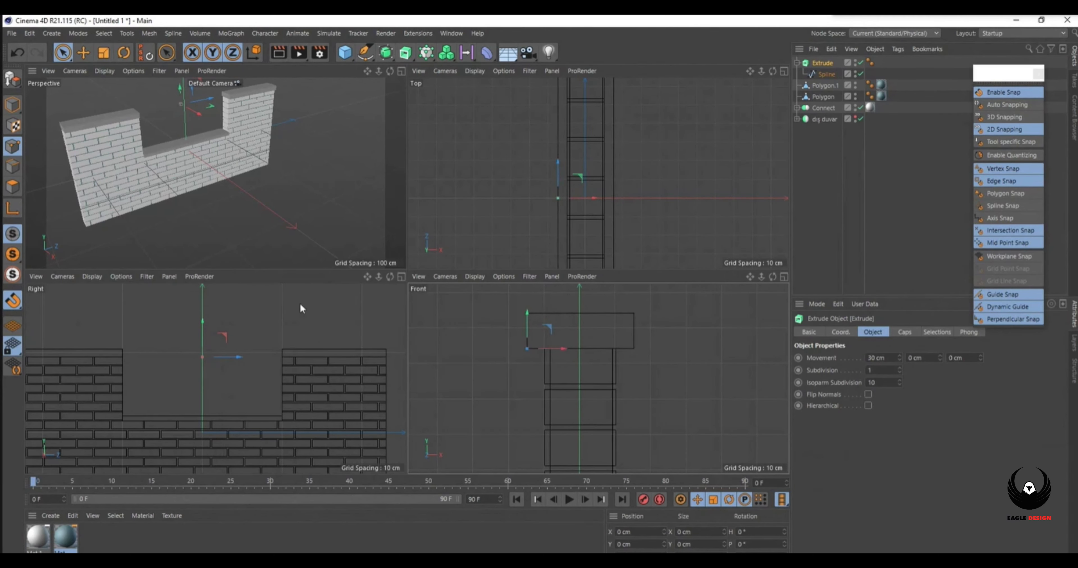
# Hide the "dış duvar" object from renders and render the perspective view again.
pyautogui.click(401, 70)
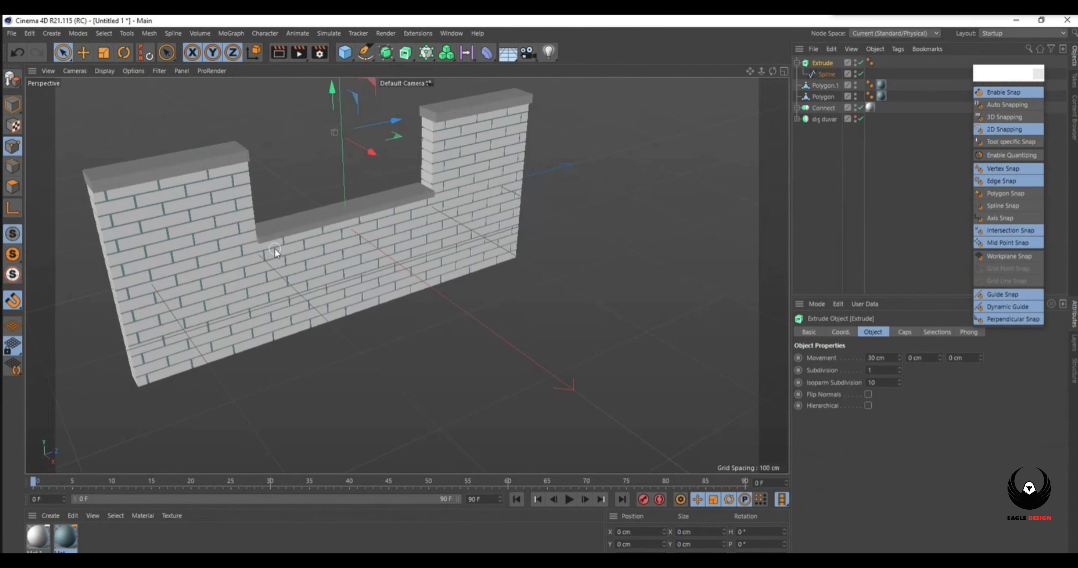
pyautogui.click(279, 52)
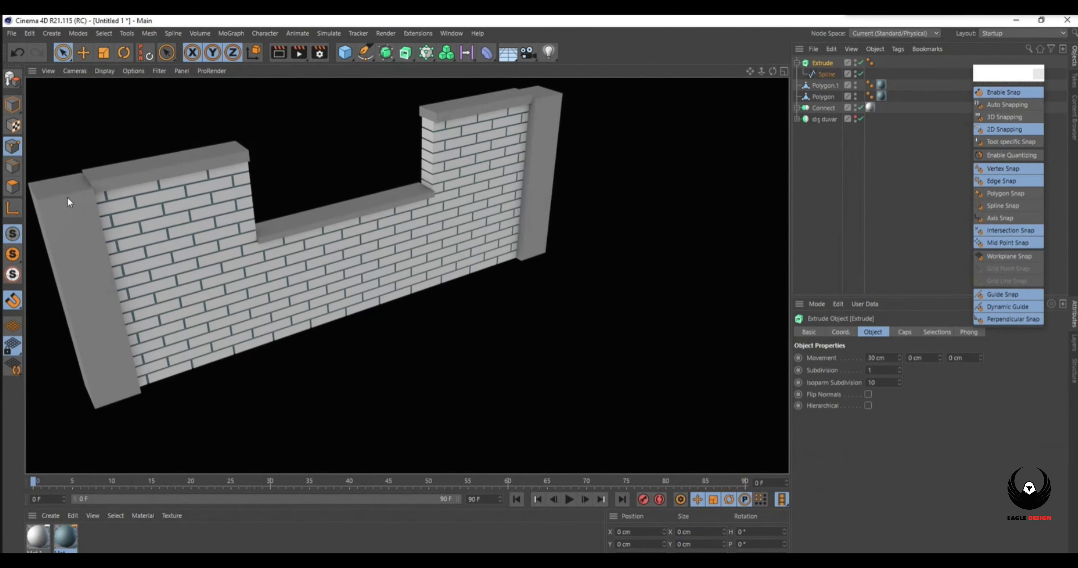
pyautogui.click(854, 121)
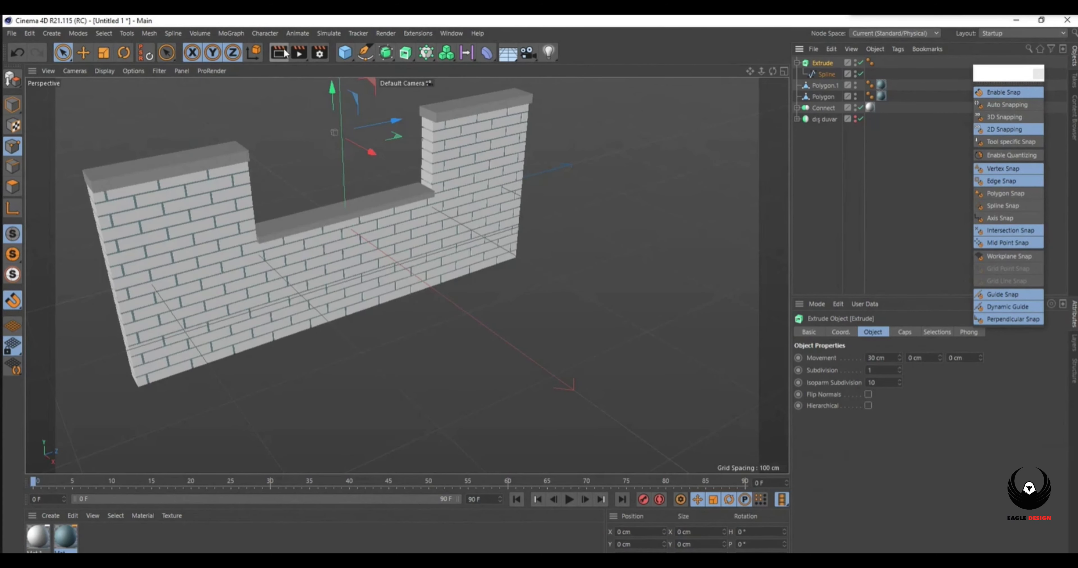
pyautogui.click(281, 51)
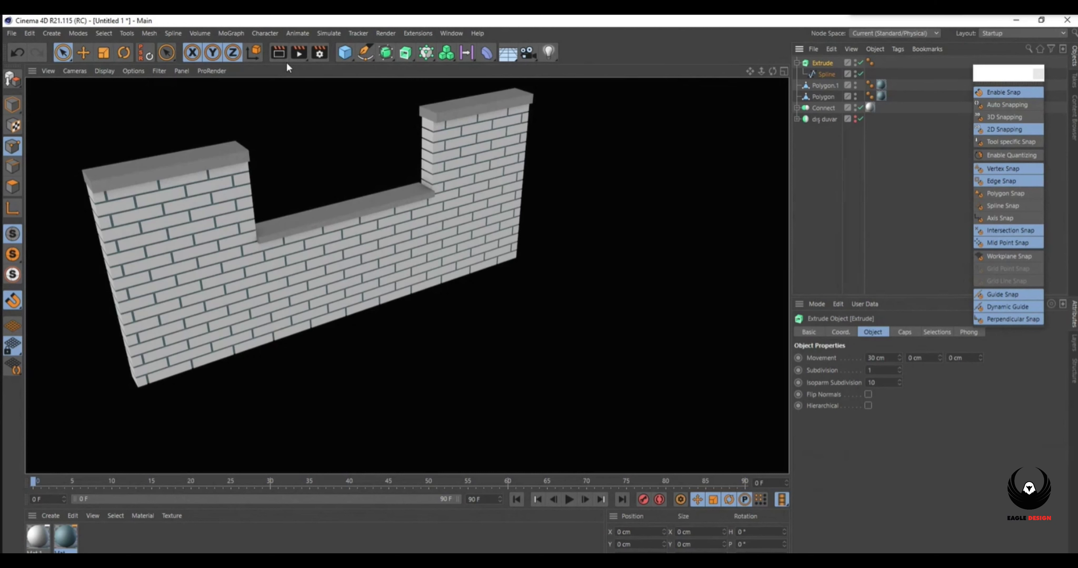
pyautogui.scroll(6, 282, 213)
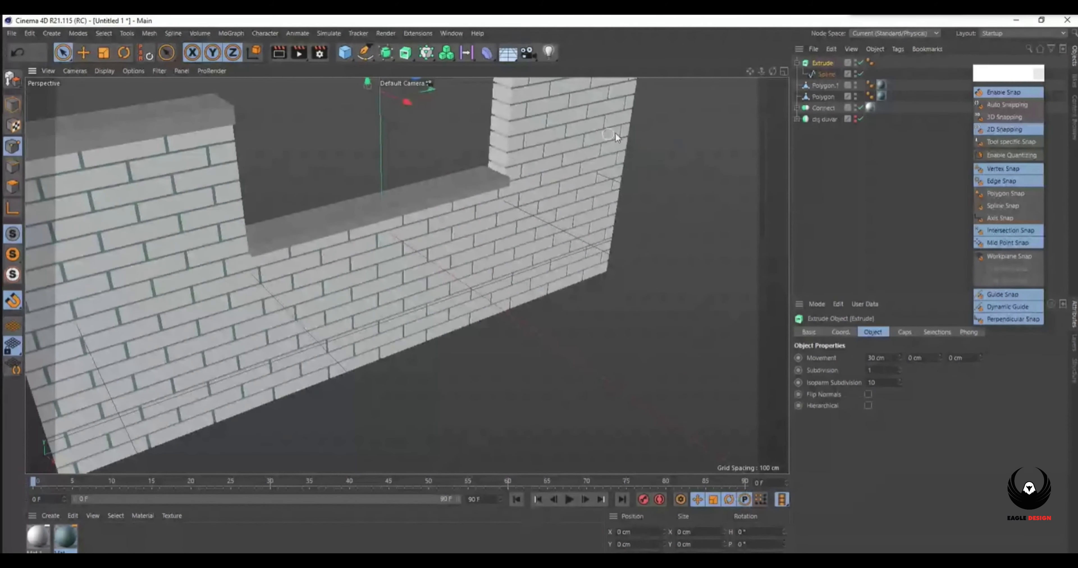
pyautogui.scroll(-4, 595, 229)
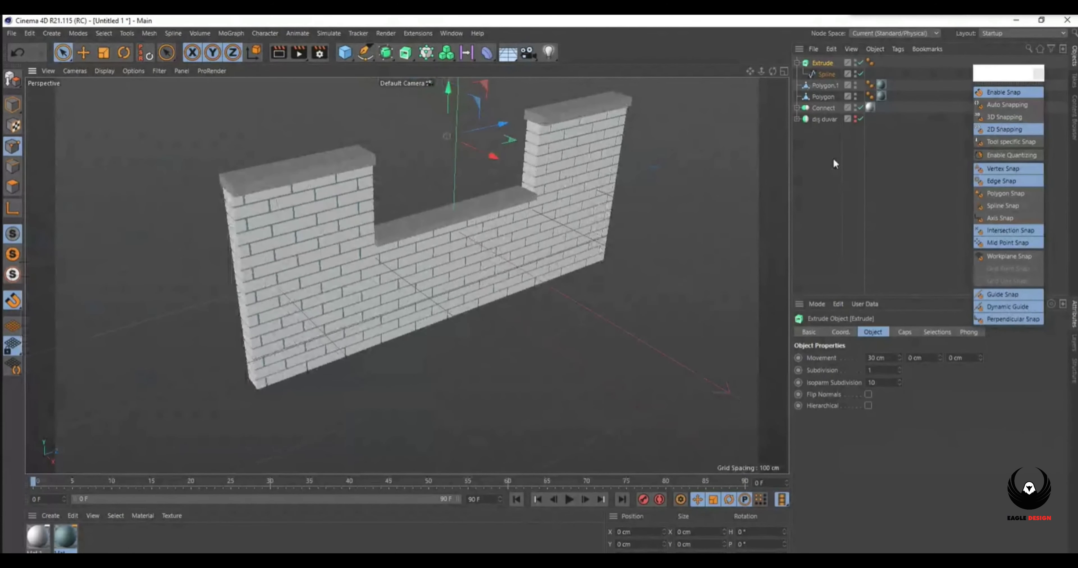
pyautogui.moveTo(832, 160); pyautogui.dragTo(808, 53)
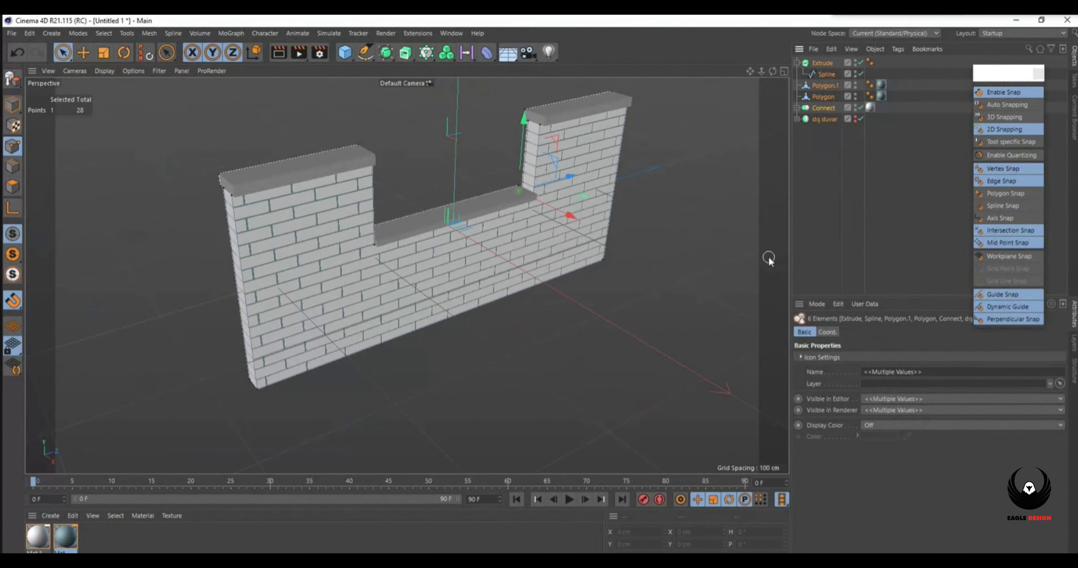
pyautogui.scroll(5, 476, 182)
pyautogui.scroll(2, 436, 236)
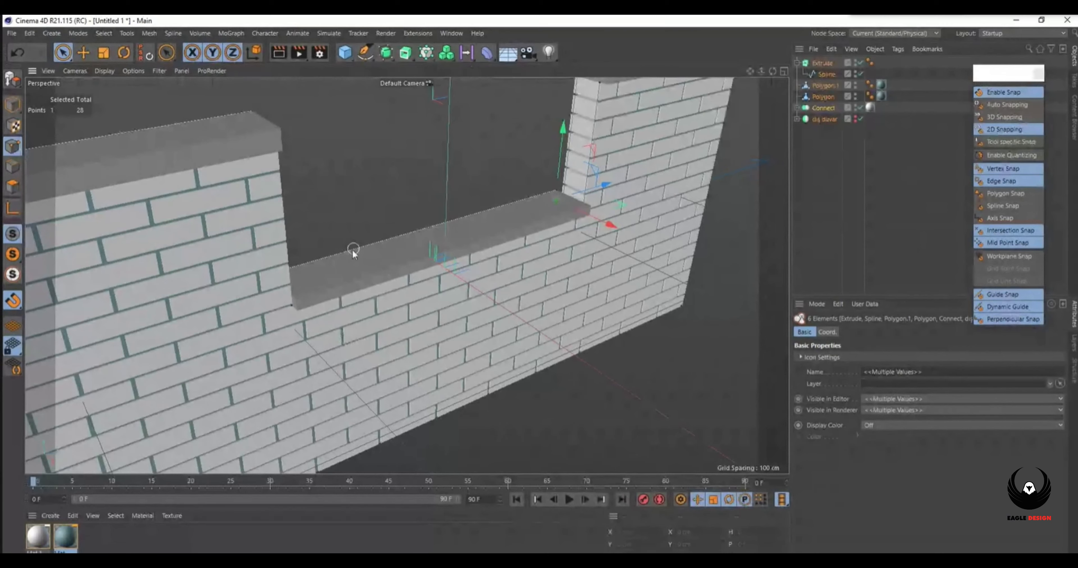
pyautogui.click(421, 185)
# Add a cylinder with a 3 cm radius and 111 cm height and raise it above the slab in the opening.
pyautogui.click(340, 59)
pyautogui.click(505, 95)
pyautogui.moveTo(896, 355); pyautogui.dragTo(897, 369)
pyautogui.scroll(-3, 456, 260)
pyautogui.moveTo(448, 207); pyautogui.dragTo(450, 97)
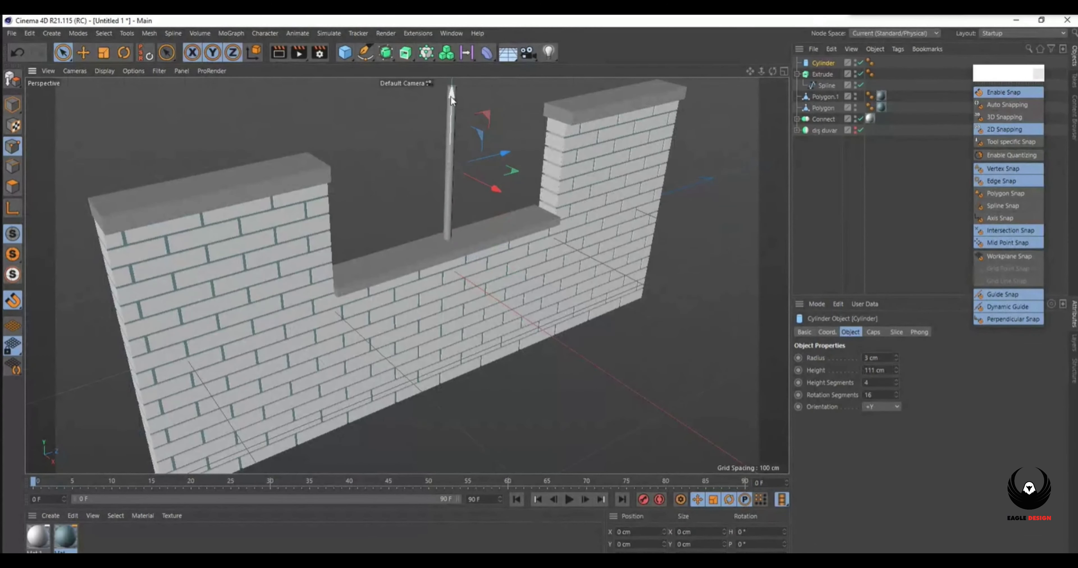
# Reduce the cylinder to 71 cm height and 2 cm radius and lower it onto the slab in the opening.
pyautogui.moveTo(895, 368); pyautogui.dragTo(894, 370)
pyautogui.moveTo(451, 95); pyautogui.dragTo(450, 128)
pyautogui.click(895, 360)
pyautogui.scroll(1, 497, 190)
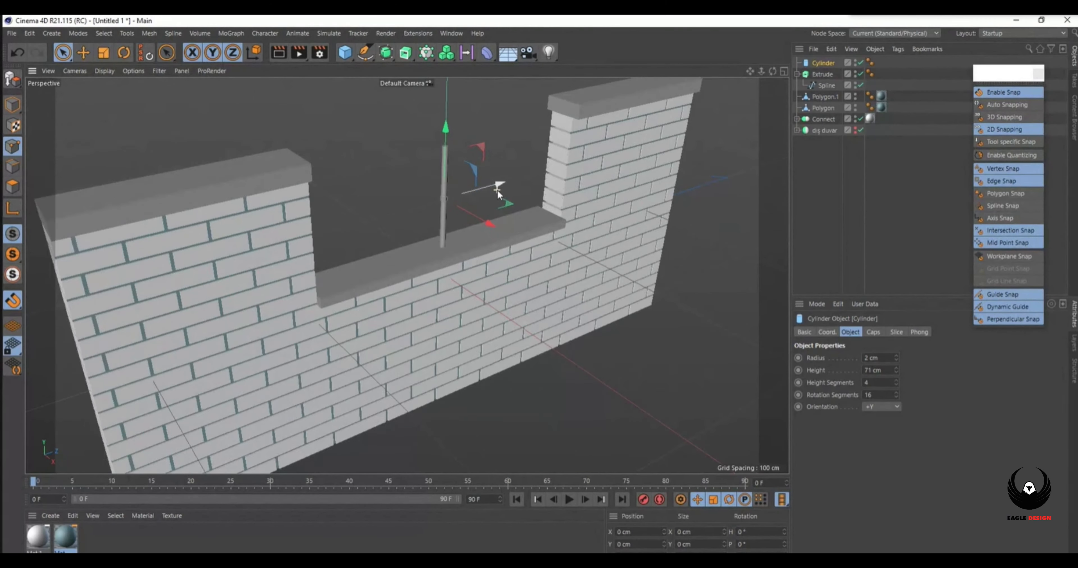
# Add a Cloner and make the cylinder its child.
pyautogui.scroll(3, 496, 189)
pyautogui.click(425, 53)
pyautogui.moveTo(818, 75); pyautogui.dragTo(815, 62)
pyautogui.scroll(-2, 367, 260)
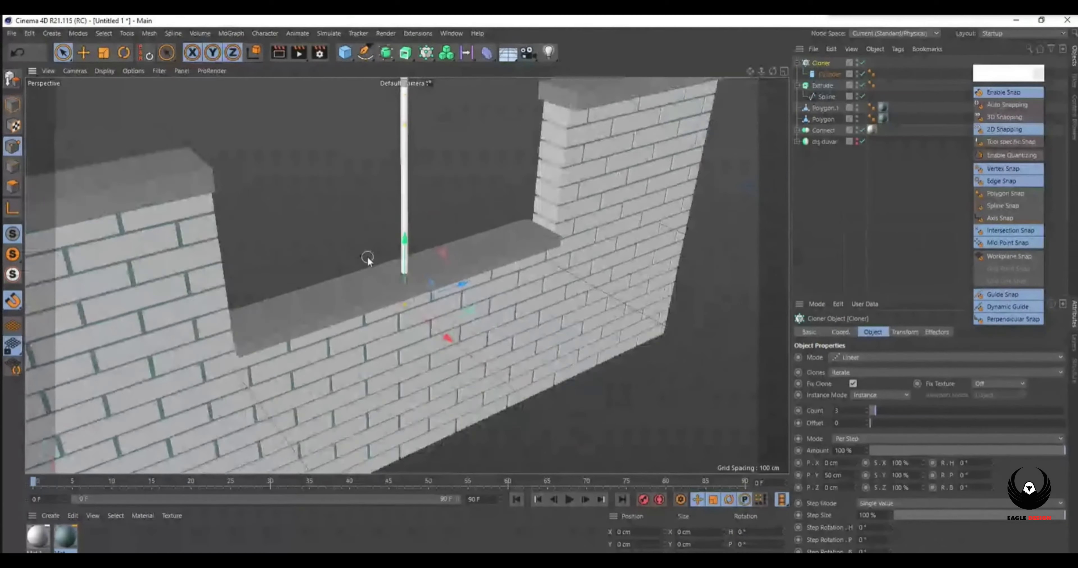
pyautogui.scroll(-3, 367, 260)
# Switch the perspective view's display to shading with lines.
pyautogui.click(104, 70)
pyautogui.click(175, 102)
pyautogui.scroll(3, 395, 206)
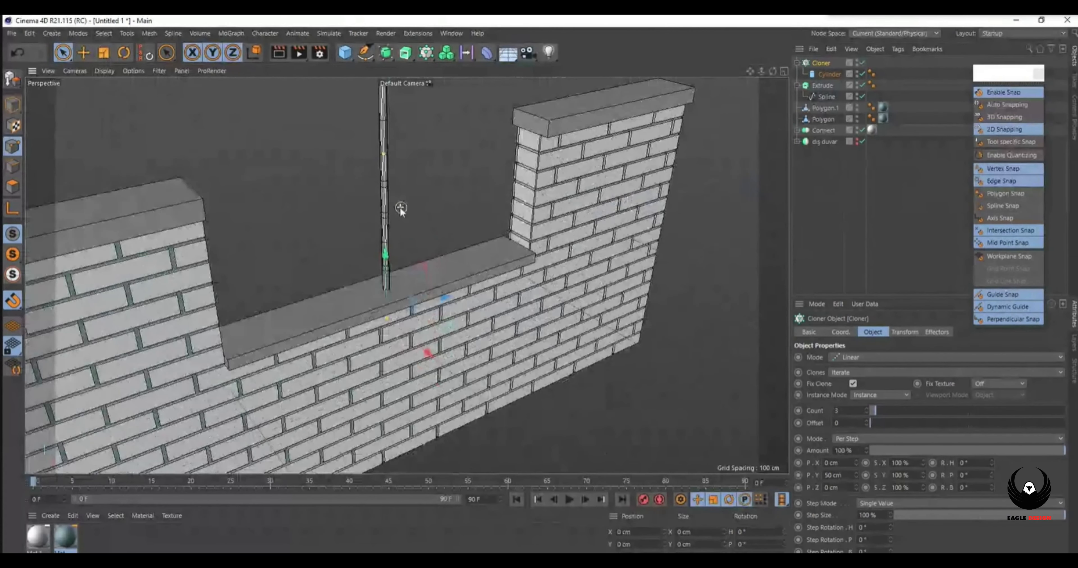
# Set the Cloner's Y position step to 0 cm.
pyautogui.scroll(-1, 400, 207)
pyautogui.doubleClick(832, 476)
pyautogui.write('0')
pyautogui.press('Return')
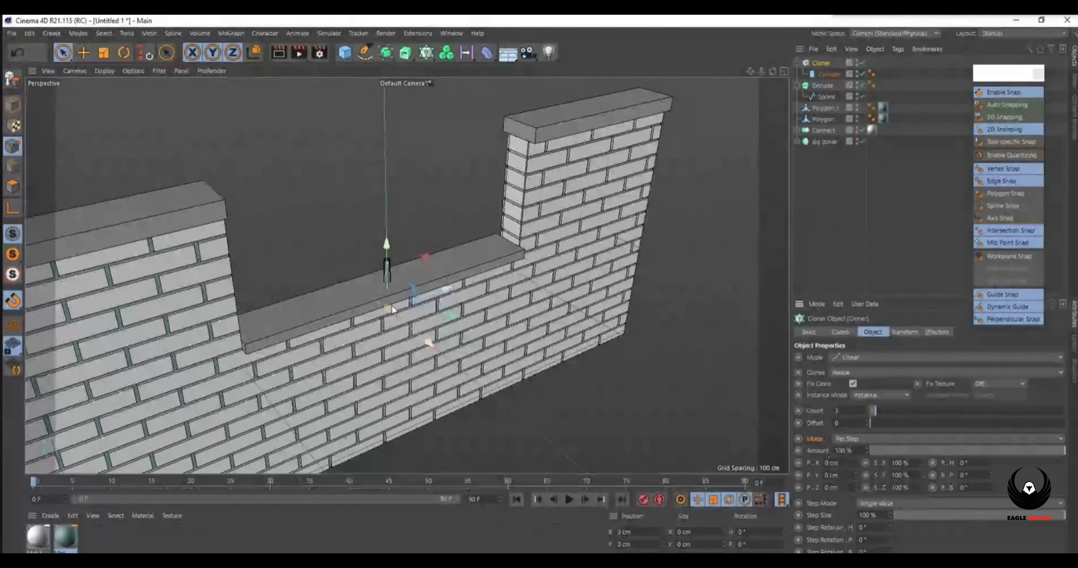
# Set the Cloner's Z position step to 8 cm and raise the Cloner so the bars stand on the slab.
pyautogui.click(856, 484)
pyautogui.click(856, 485)
pyautogui.click(856, 485)
pyautogui.click(856, 484)
pyautogui.moveTo(379, 245); pyautogui.dragTo(374, 164)
pyautogui.click(856, 485)
pyautogui.click(856, 486)
pyautogui.click(856, 485)
pyautogui.click(856, 485)
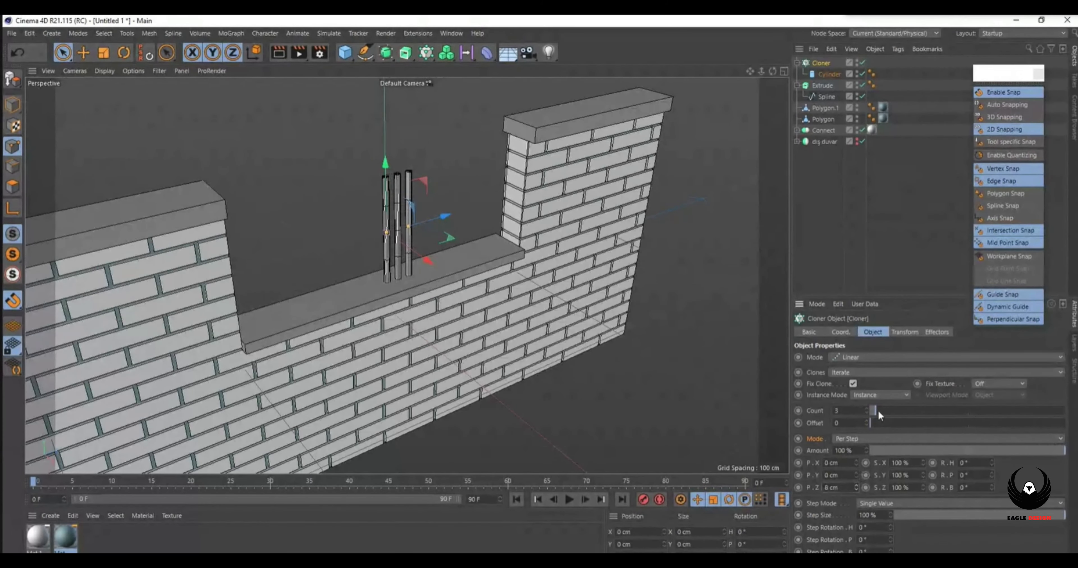
# Set the clone count to 25 and slide the Cloner to the opening's near end so the bars span it.
pyautogui.moveTo(879, 412); pyautogui.dragTo(915, 408)
pyautogui.moveTo(319, 247); pyautogui.dragTo(285, 252)
pyautogui.click(784, 72)
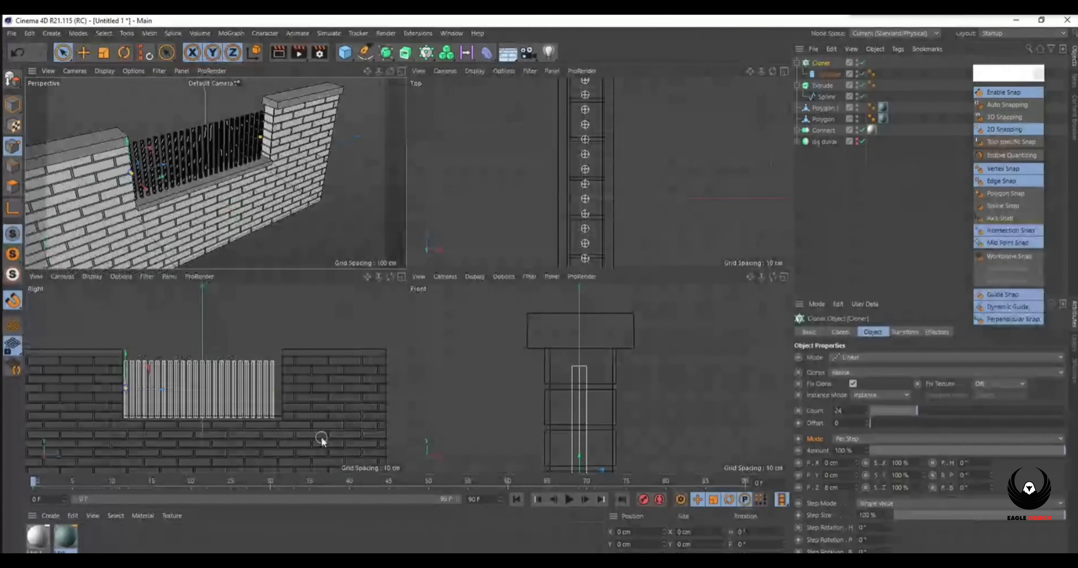
pyautogui.click(866, 409)
pyautogui.click(866, 409)
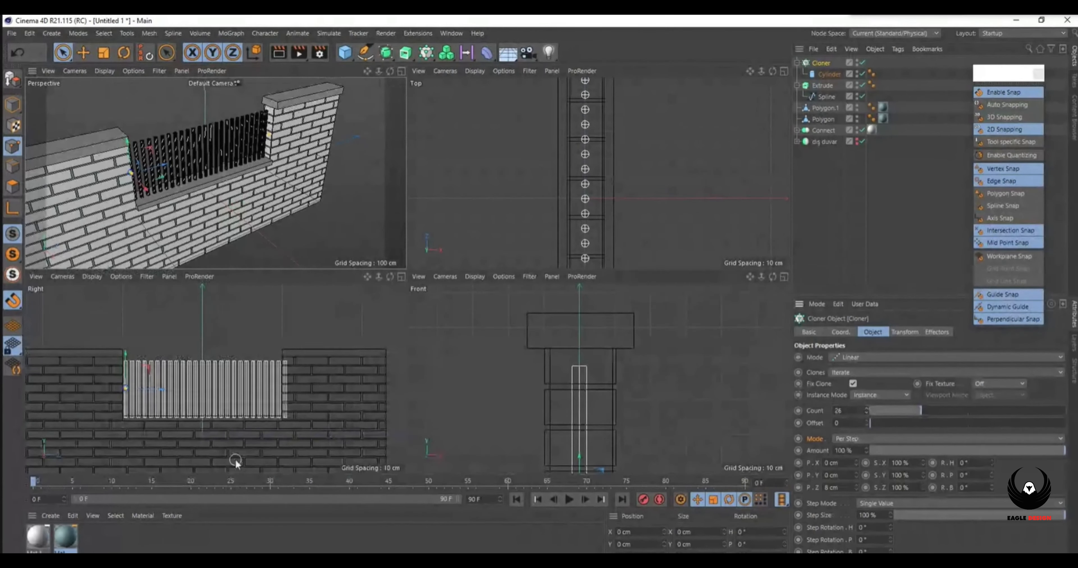
pyautogui.click(865, 413)
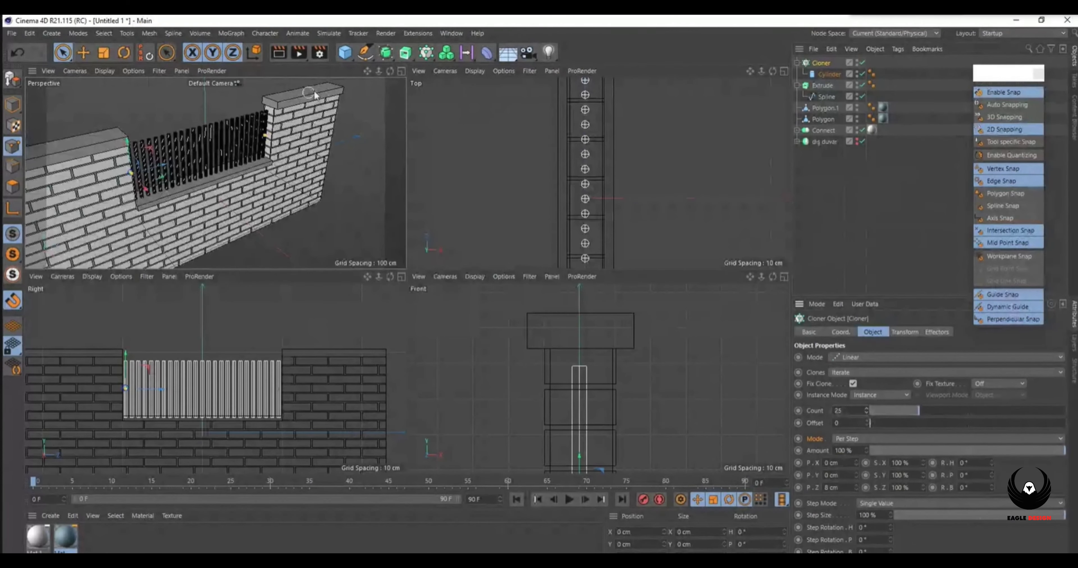
pyautogui.click(401, 71)
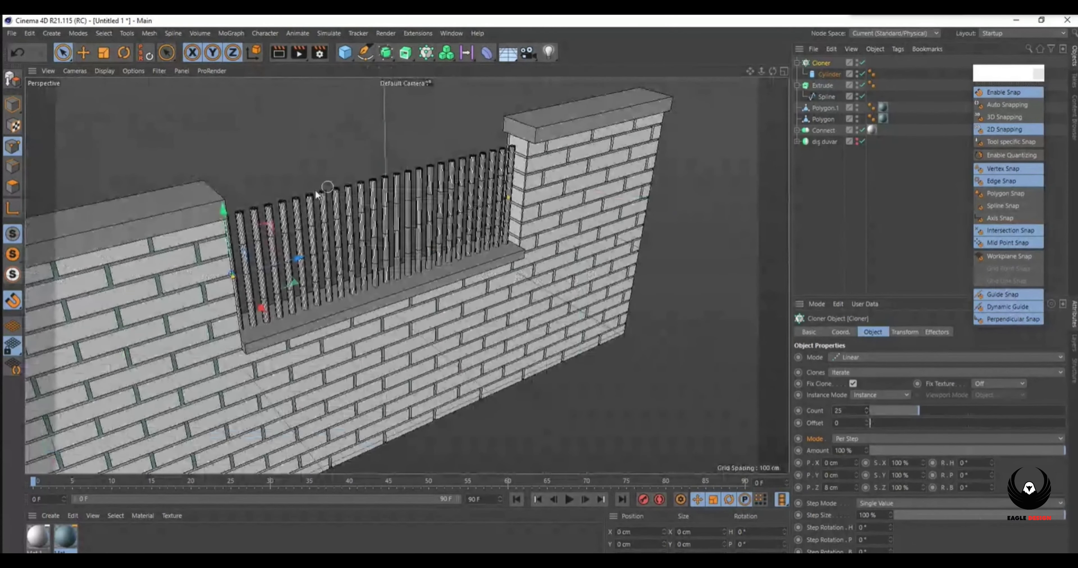
# Place the Cloner inside a new Connect object and make it editable as a single mesh.
pyautogui.scroll(7, 452, 216)
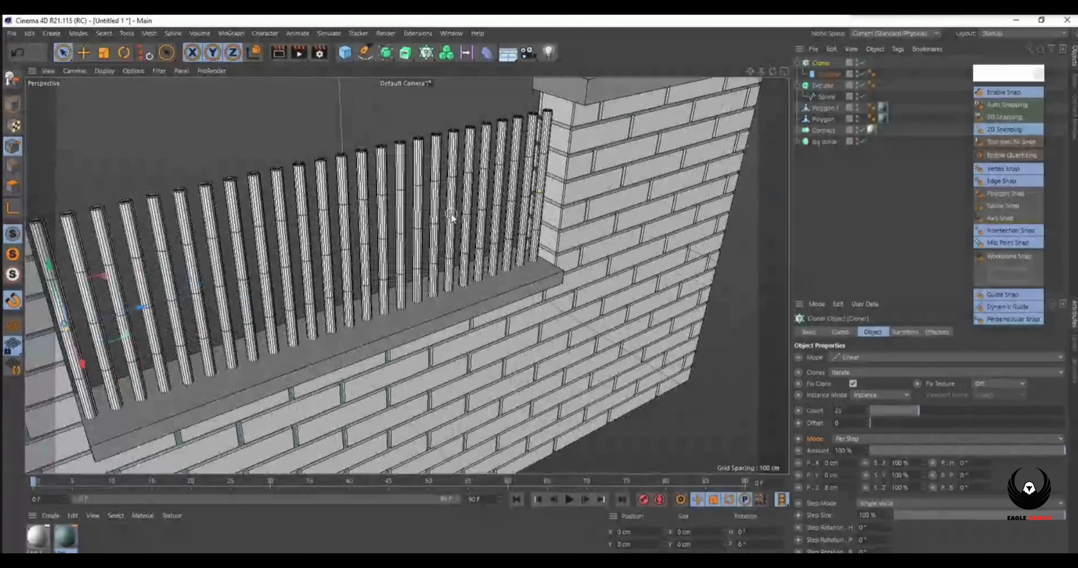
pyautogui.scroll(-5, 452, 216)
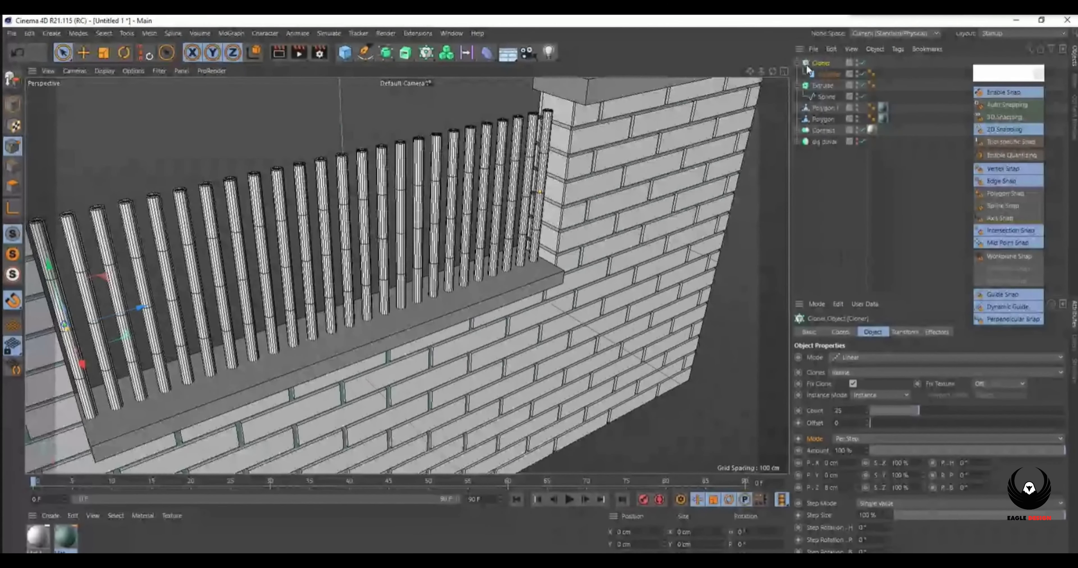
pyautogui.moveTo(413, 55); pyautogui.dragTo(444, 86)
pyautogui.moveTo(812, 76); pyautogui.dragTo(816, 62)
pyautogui.click(816, 61)
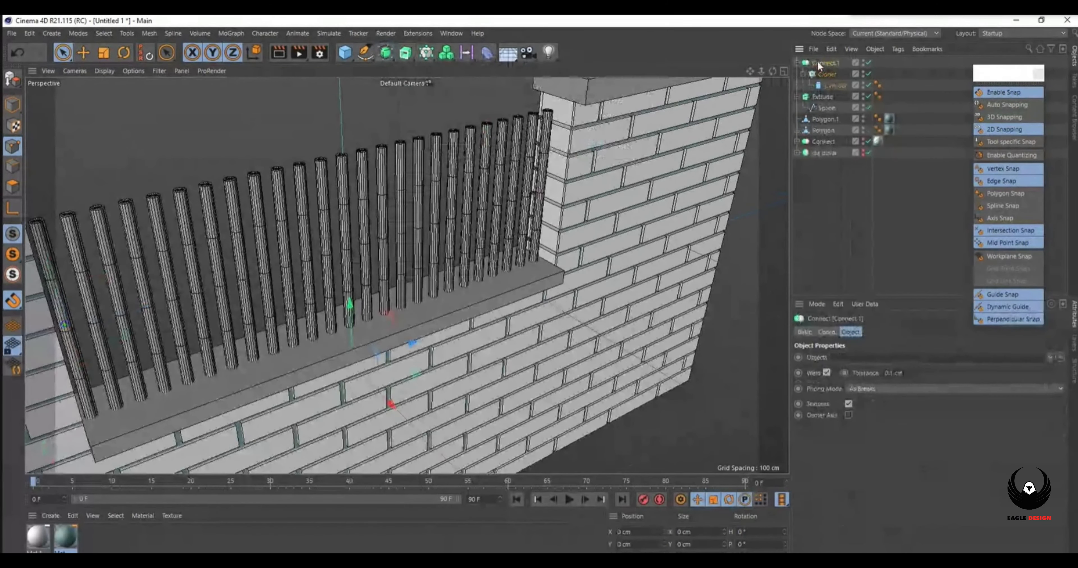
pyautogui.press('c')
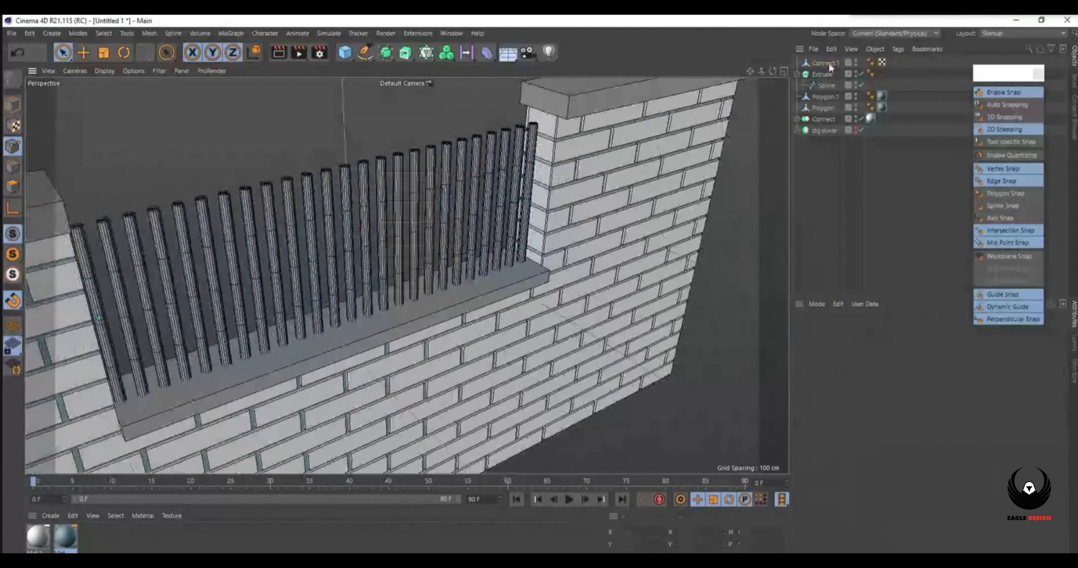
# Rename the merged bars object to "dikey demir".
pyautogui.doubleClick(827, 63)
pyautogui.write('dikey dem')
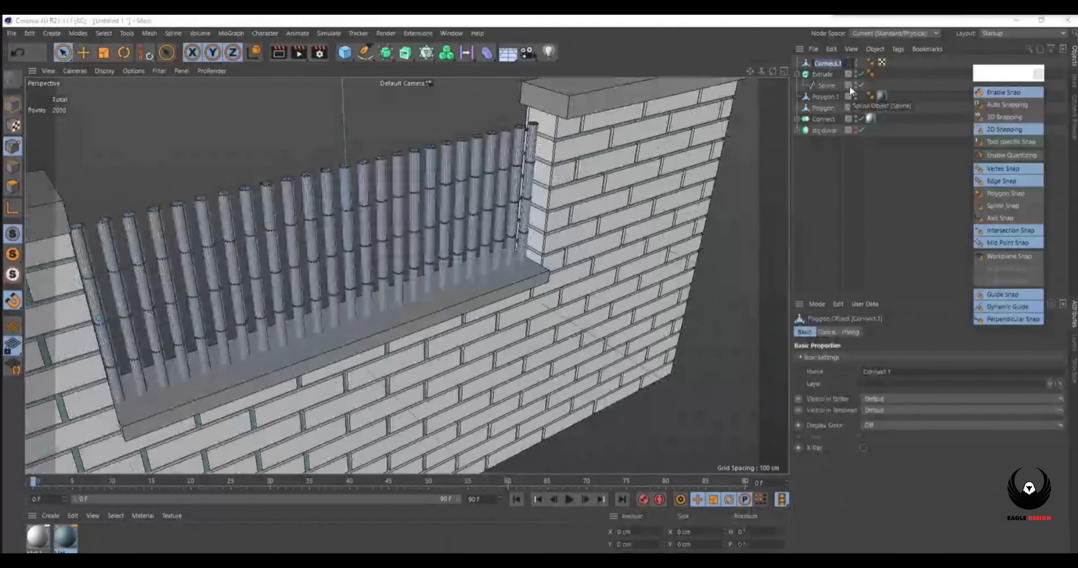
pyautogui.write('ir')
pyautogui.press('Return')
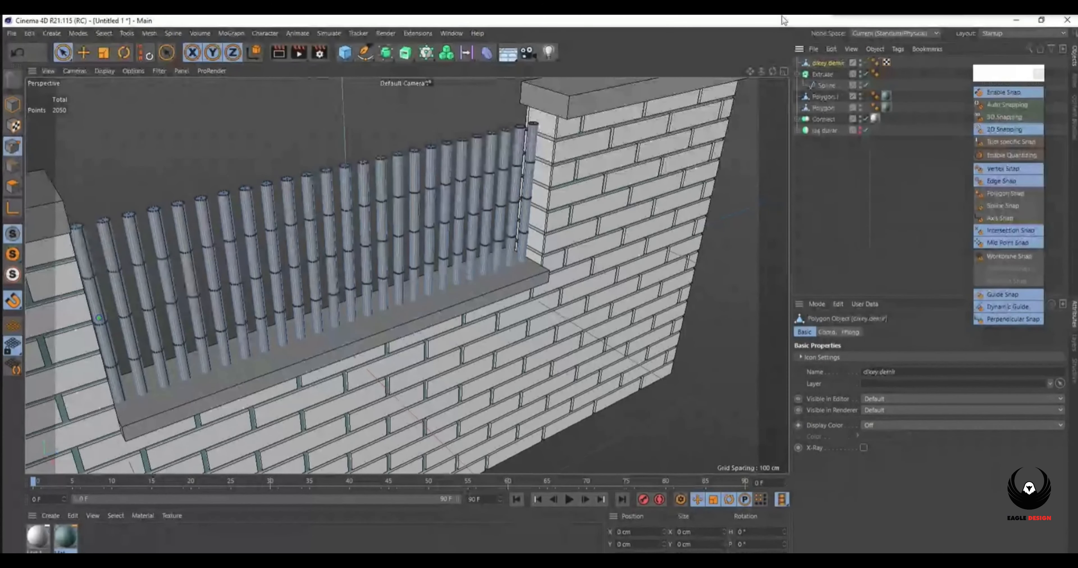
# Add a cube, shrink it to about 20 × 7.3 × 200 cm and raise it across the lower part of the bars.
pyautogui.scroll(-2, 360, 226)
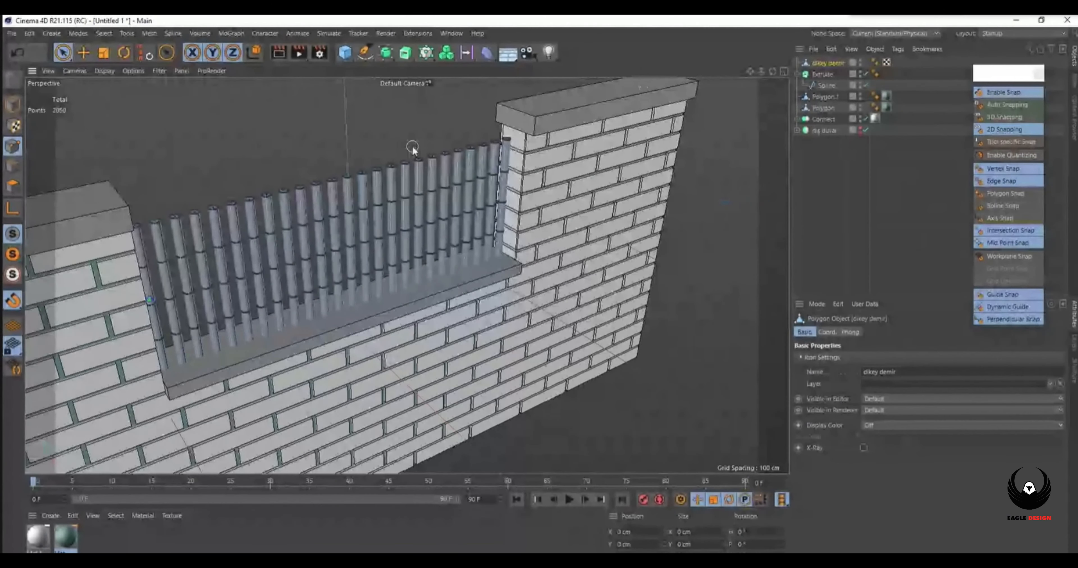
pyautogui.click(344, 52)
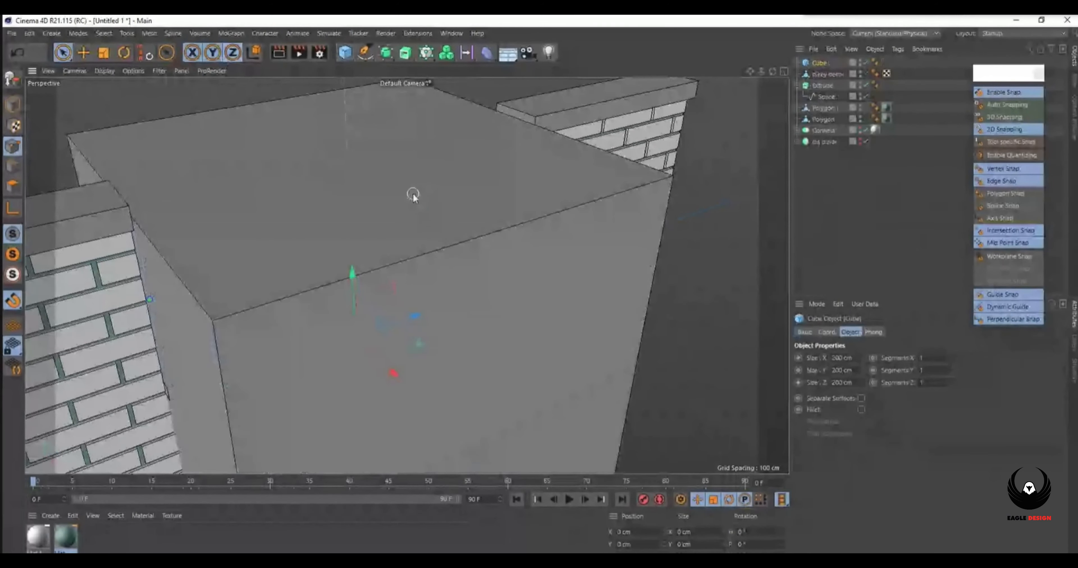
pyautogui.scroll(-2, 397, 167)
pyautogui.moveTo(371, 168); pyautogui.dragTo(380, 299)
pyautogui.moveTo(371, 260); pyautogui.dragTo(370, 215)
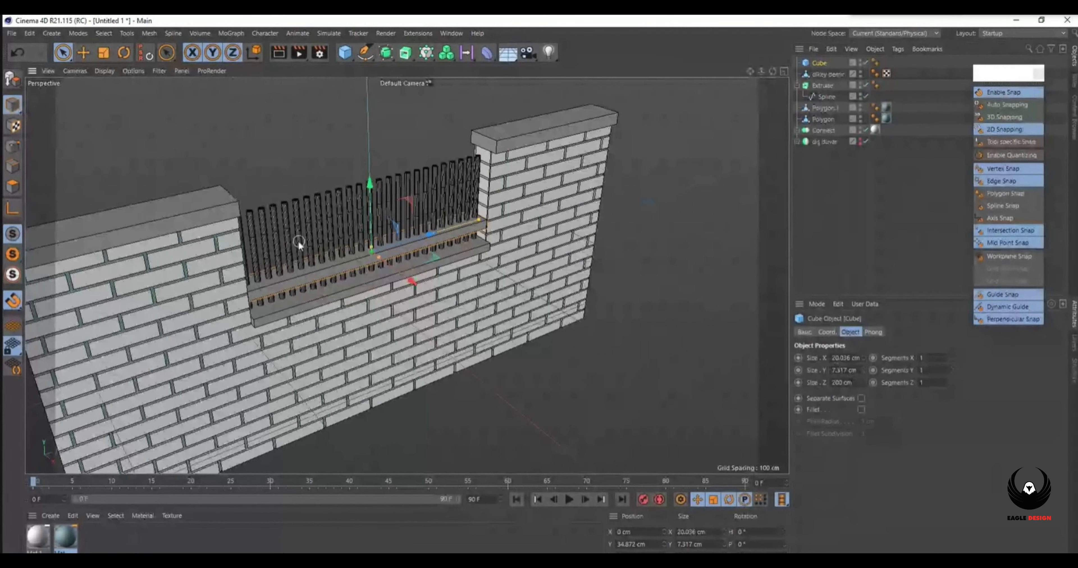
# Set the cube's Y size to 5 cm and its X size to 10 cm.
pyautogui.scroll(10, 345, 255)
pyautogui.doubleClick(843, 370)
pyautogui.write('5')
pyautogui.press('Return')
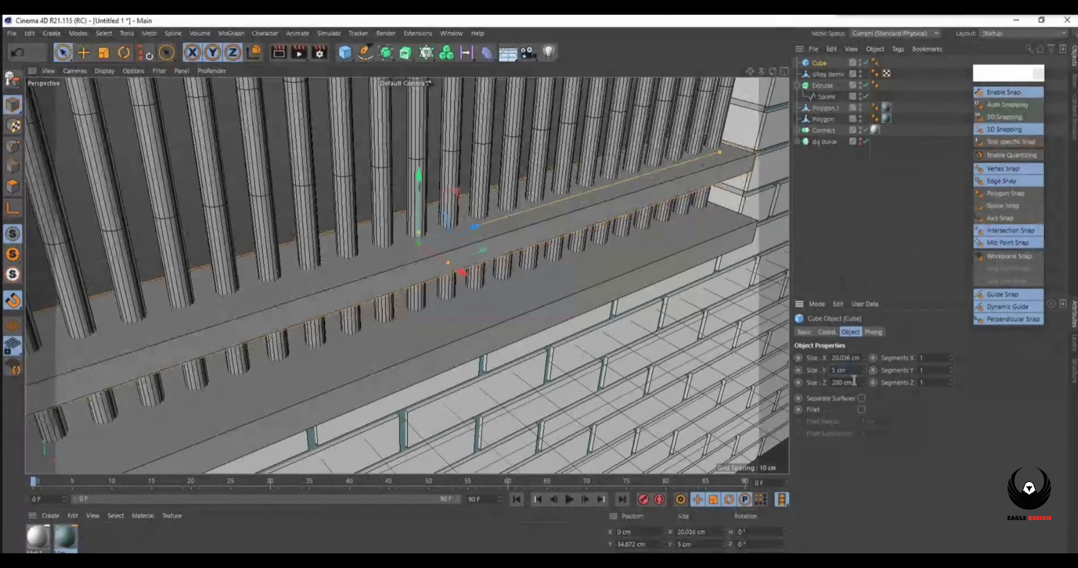
pyautogui.doubleClick(832, 358)
pyautogui.write('10')
pyautogui.press('Return')
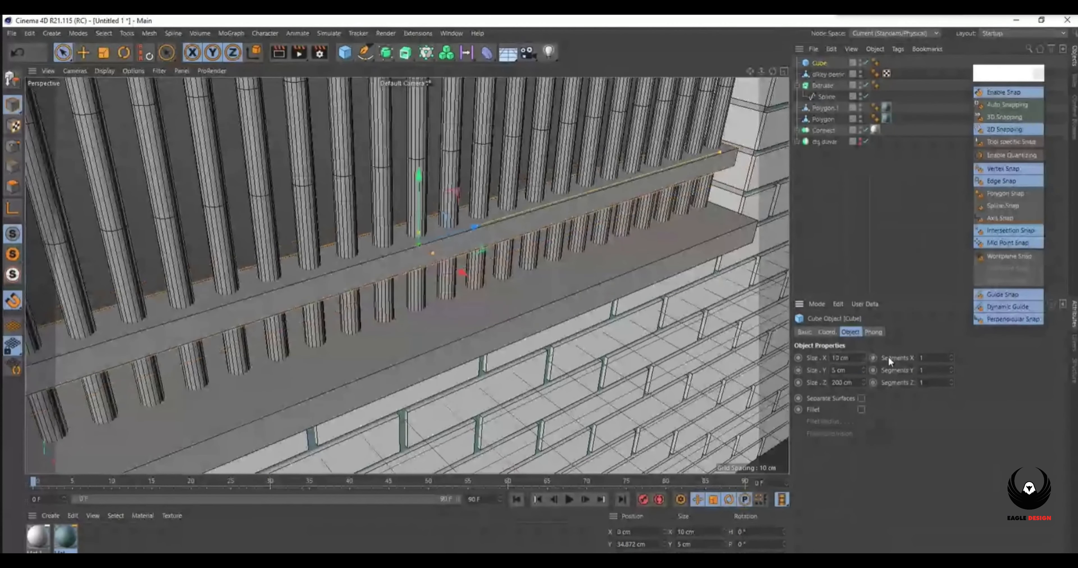
# Lower the cube rail to the foot of the bars, at about Y 22 cm.
pyautogui.moveTo(420, 190); pyautogui.dragTo(423, 243)
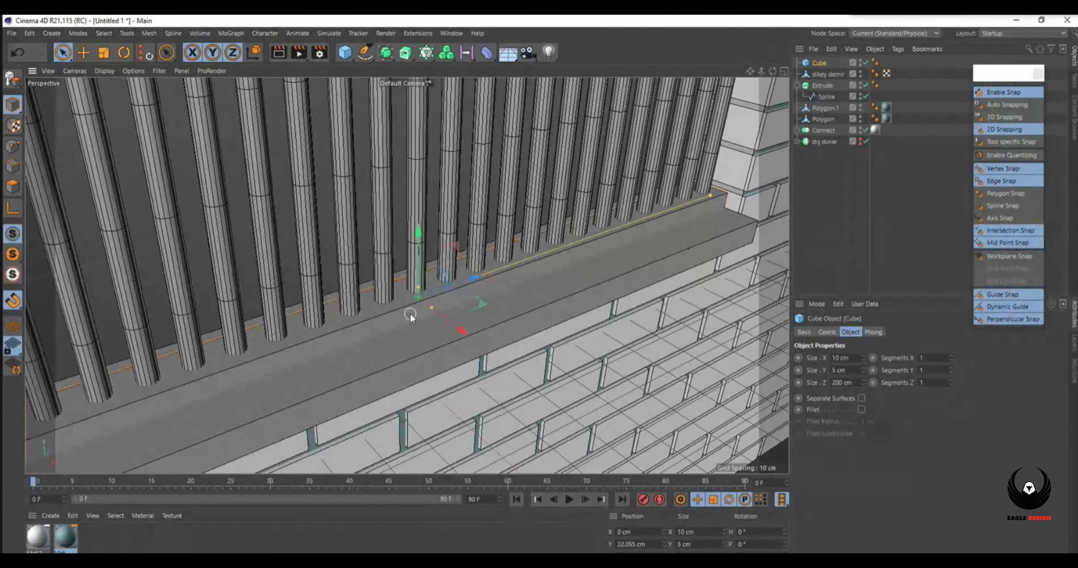
pyautogui.scroll(-1, 399, 319)
pyautogui.scroll(-2, 399, 319)
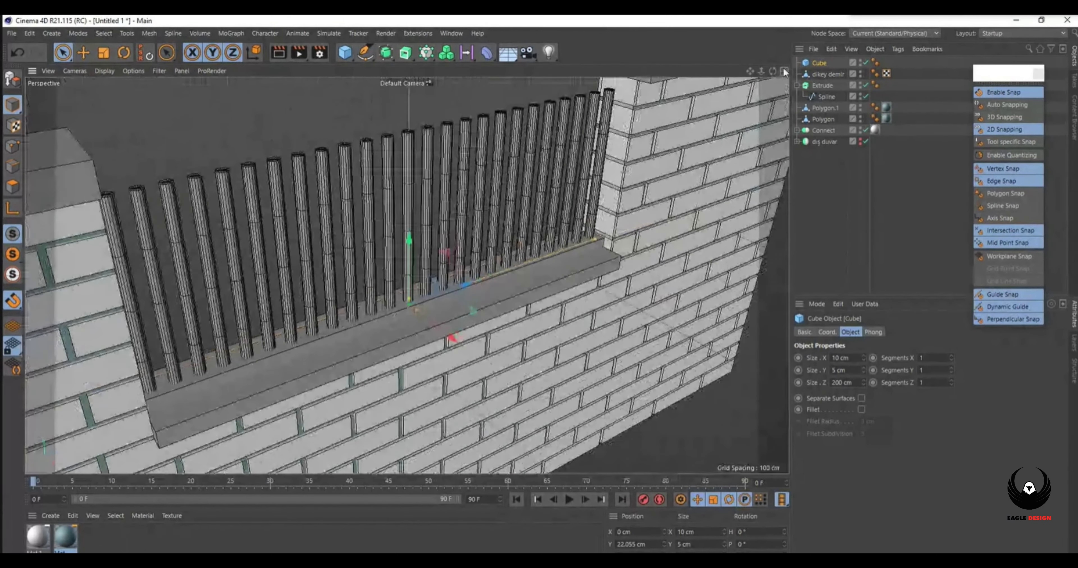
pyautogui.middleClick(434, 310)
pyautogui.scroll(1, 237, 408)
pyautogui.scroll(-2, 238, 405)
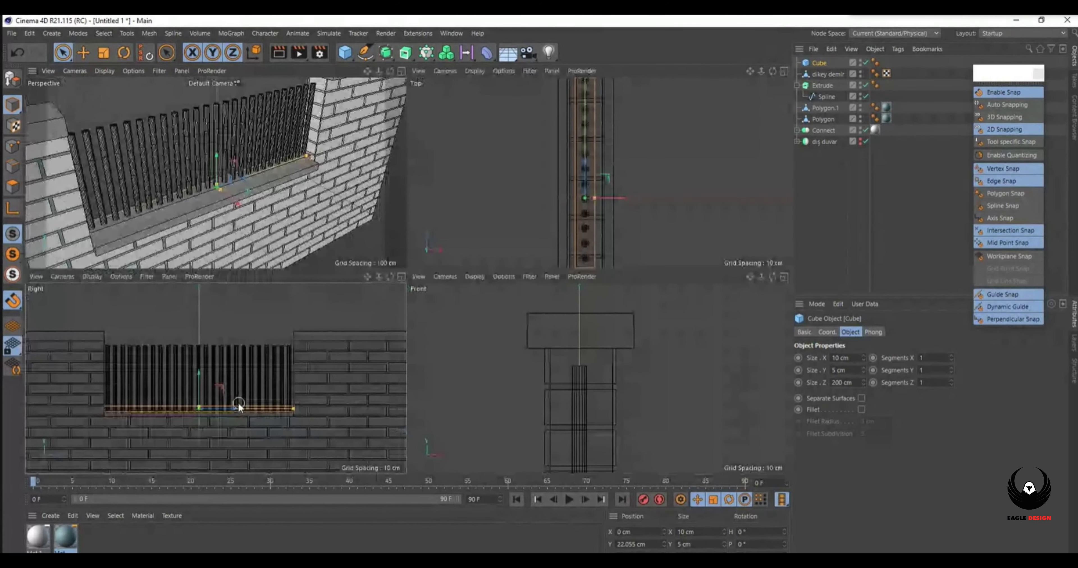
# Duplicate the cube rail twice and the "dikey demir" bars once as backups, and hide the copied bars.
pyautogui.click(401, 70)
pyautogui.keyDown('ctrl'); pyautogui.moveTo(819, 63); pyautogui.dragTo(860, 150); pyautogui.keyUp('ctrl')
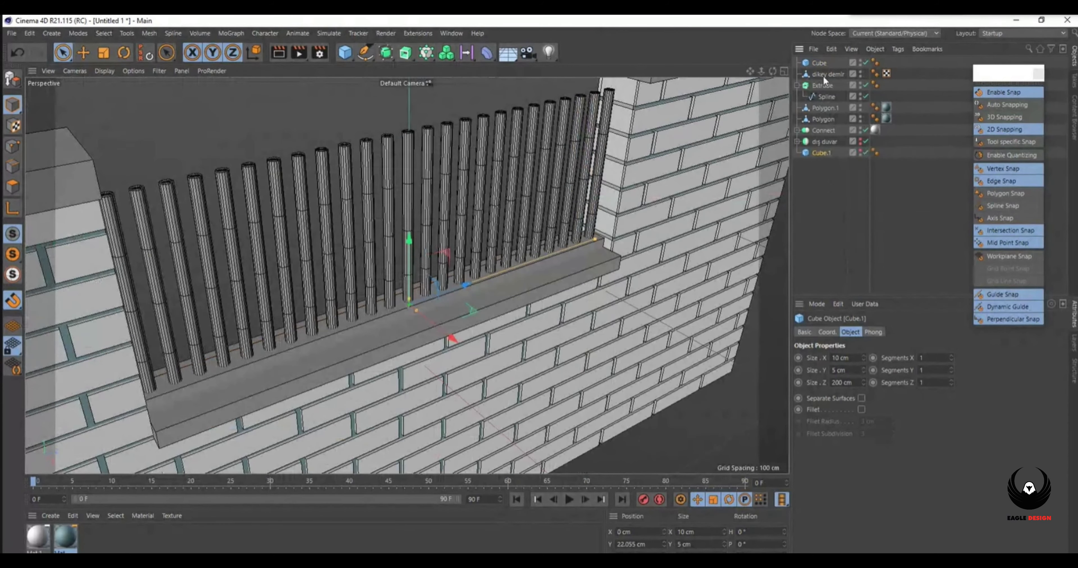
pyautogui.click(819, 64)
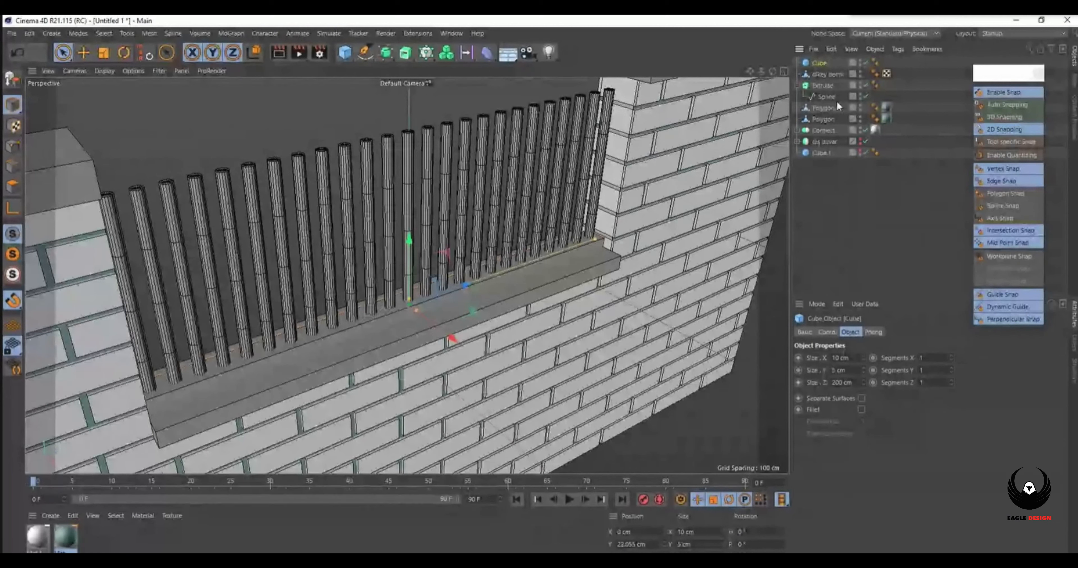
pyautogui.keyDown('ctrl'); pyautogui.moveTo(824, 74); pyautogui.dragTo(818, 177); pyautogui.keyUp('ctrl')
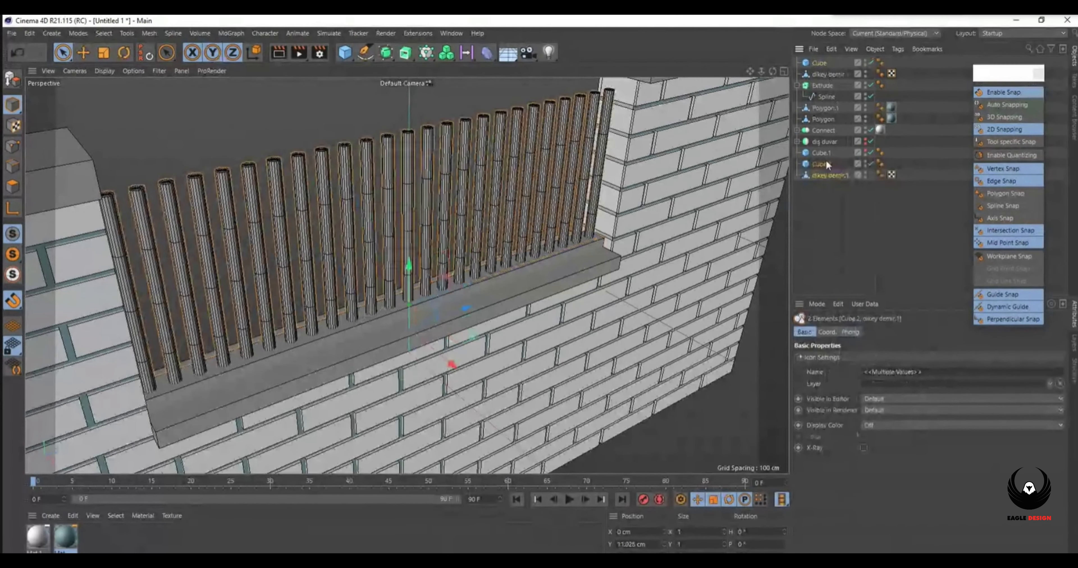
pyautogui.doubleClick(864, 172)
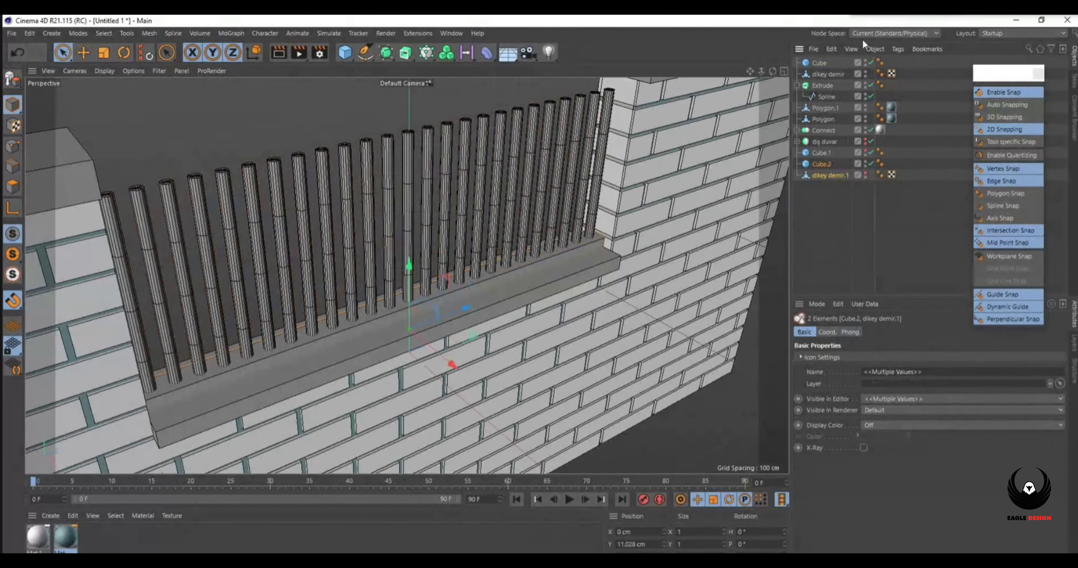
# Add a Boole and nest the cube rail and the "dikey demir" bars in it, subtracting the bars from the rail.
pyautogui.moveTo(389, 54); pyautogui.dragTo(457, 106)
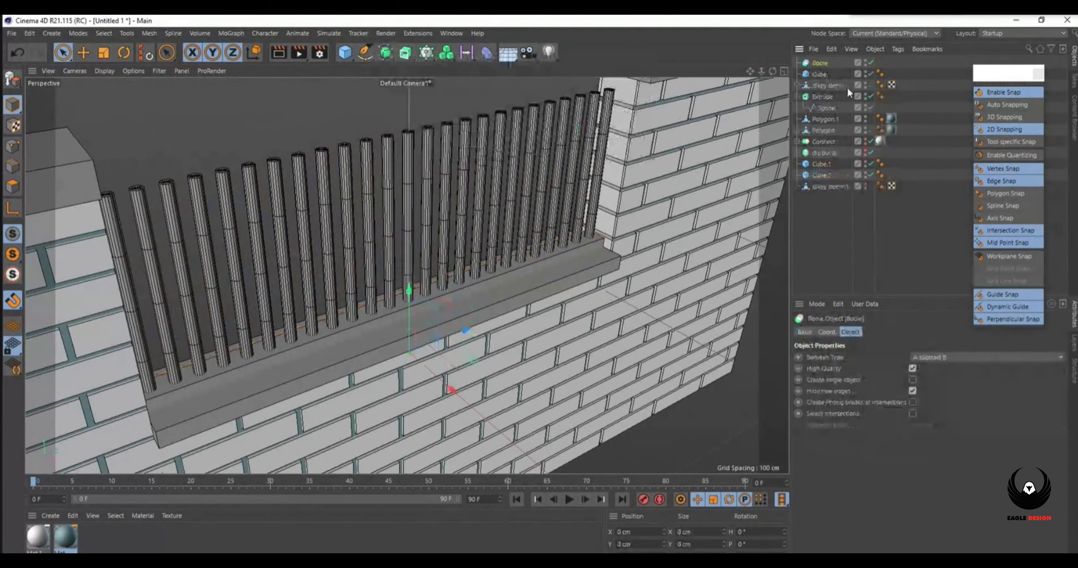
pyautogui.click(825, 85)
pyautogui.keyDown('ctrl'); pyautogui.click(817, 75); pyautogui.keyUp('ctrl')
pyautogui.moveTo(817, 75); pyautogui.dragTo(817, 65)
pyautogui.scroll(8, 297, 344)
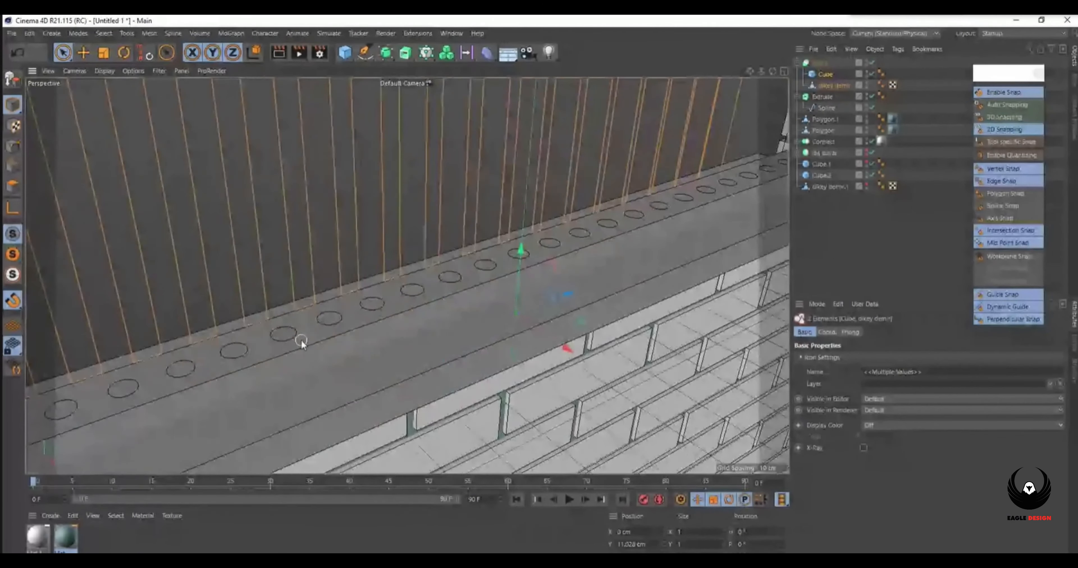
pyautogui.scroll(-10, 302, 336)
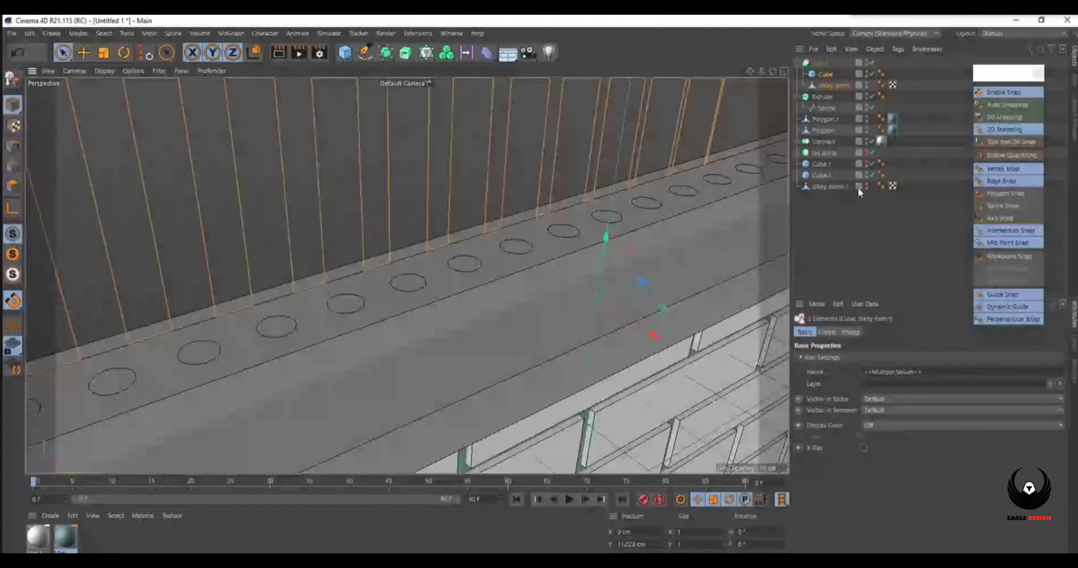
# Hide the backup rails Cube.1 and Cube.2, and check the cut holes with the backup bars shown and hidden.
pyautogui.click(866, 173)
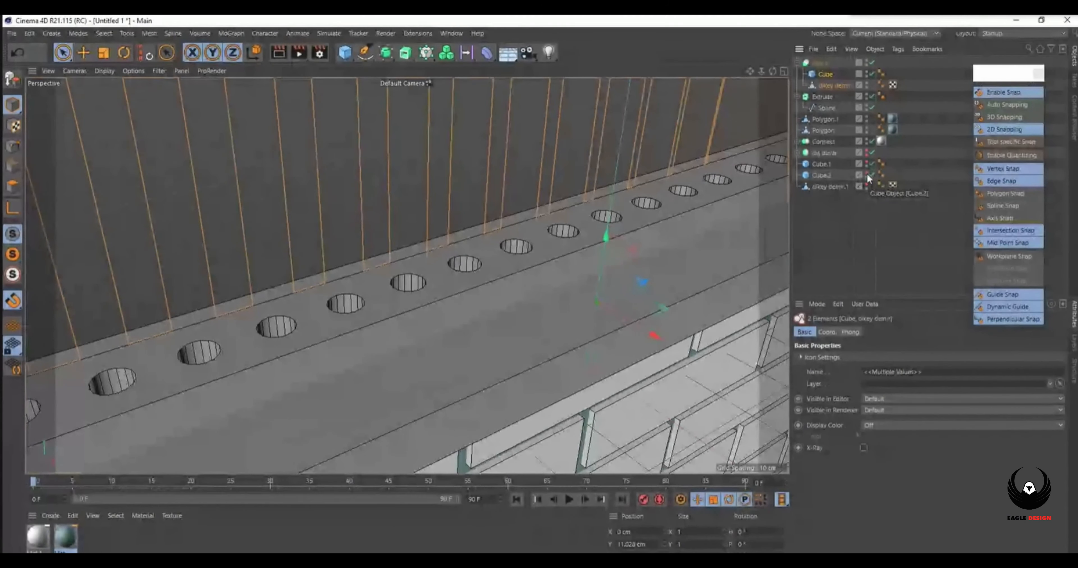
pyautogui.click(866, 162)
pyautogui.click(867, 162)
pyautogui.click(867, 162)
pyautogui.click(826, 177)
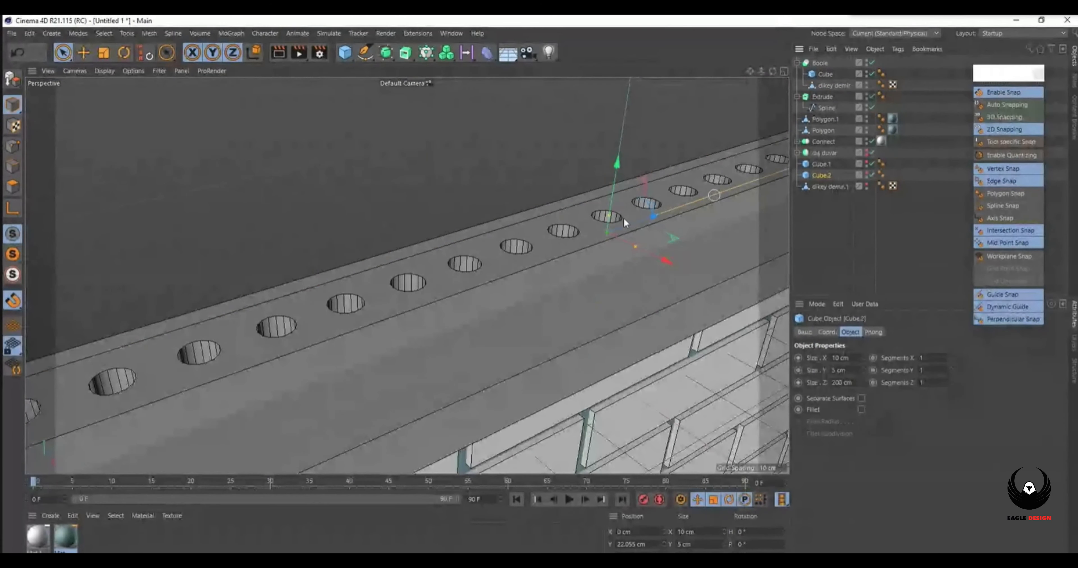
pyautogui.scroll(-8, 241, 339)
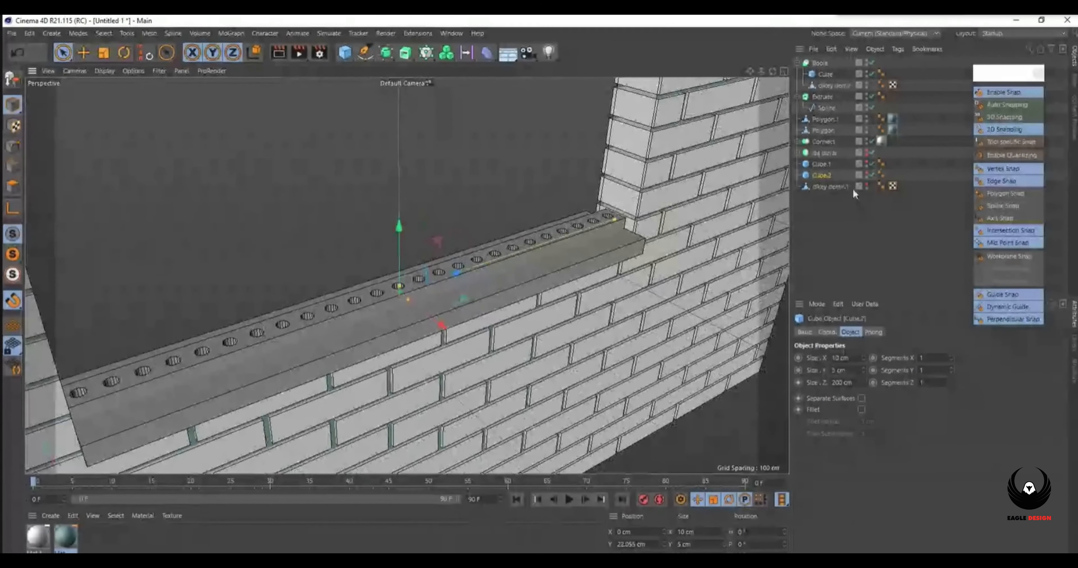
pyautogui.click(866, 184)
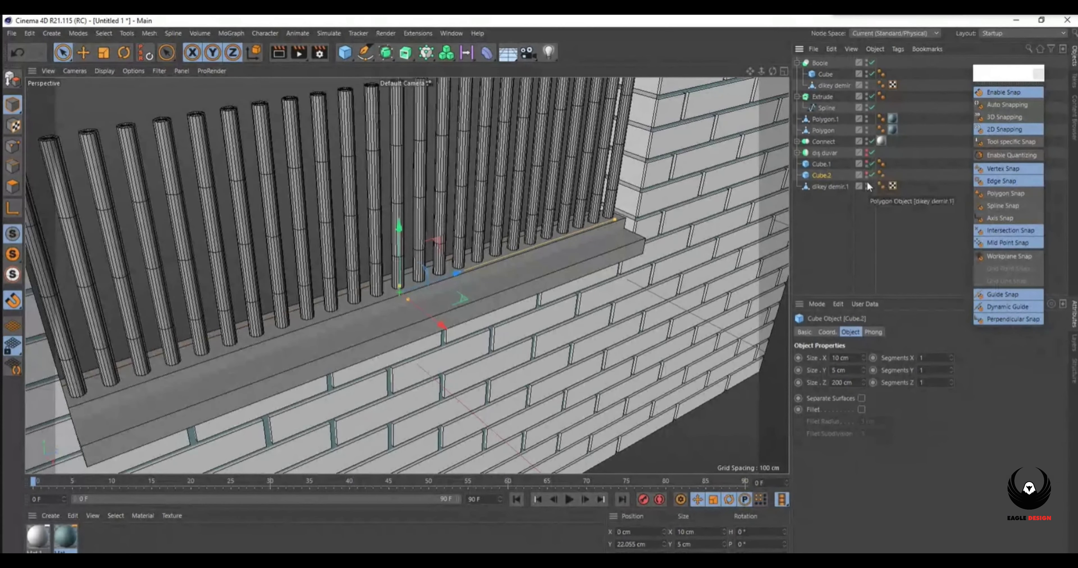
pyautogui.click(866, 184)
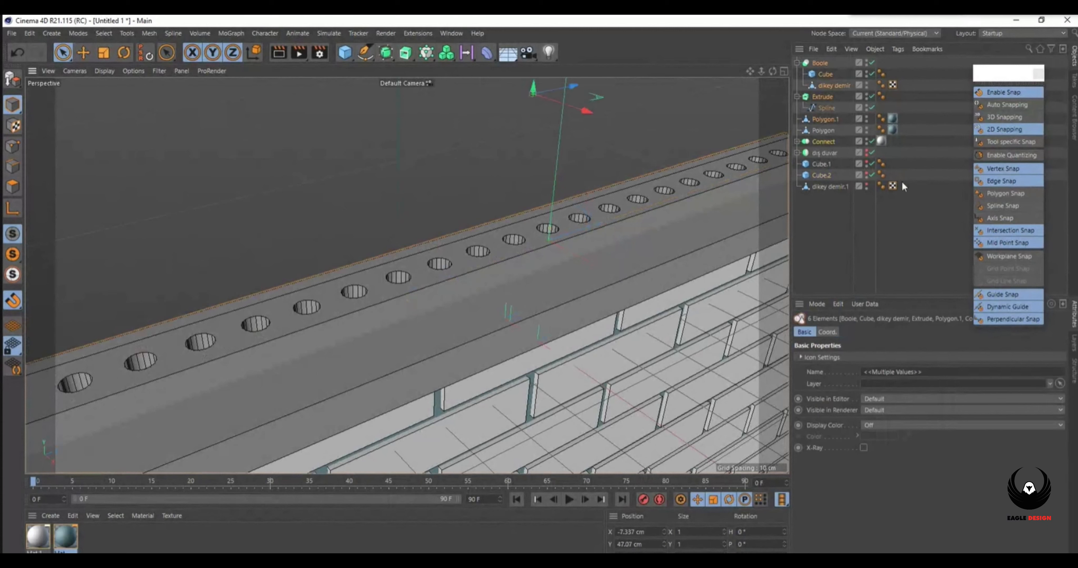
# Try to loop-select the edges of the rail's hole rims in edge mode.
pyautogui.scroll(-2, 155, 366)
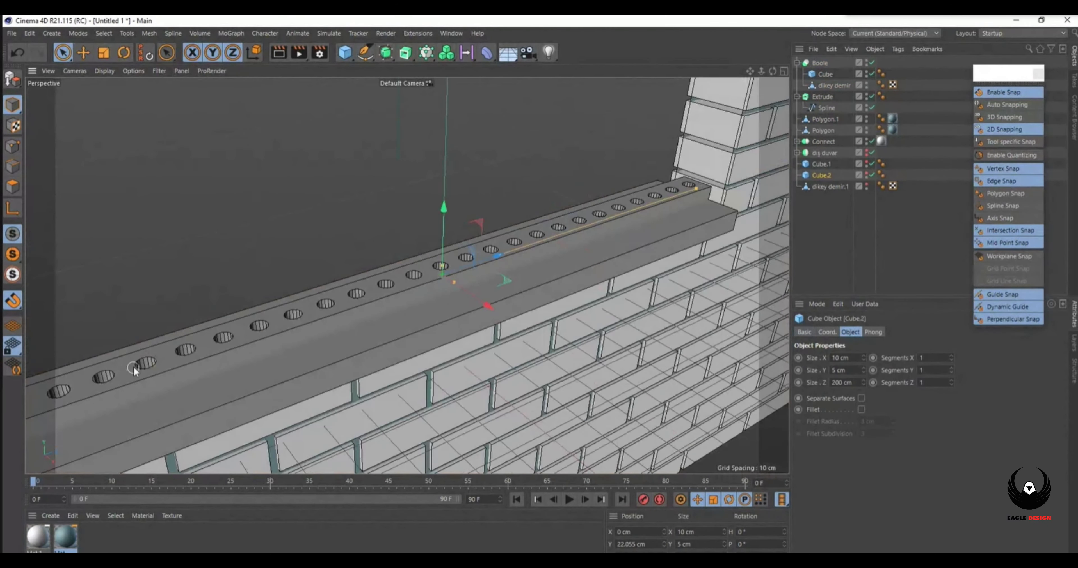
pyautogui.scroll(8, 155, 366)
pyautogui.click(13, 166)
pyautogui.press('u')
pyautogui.press('l')
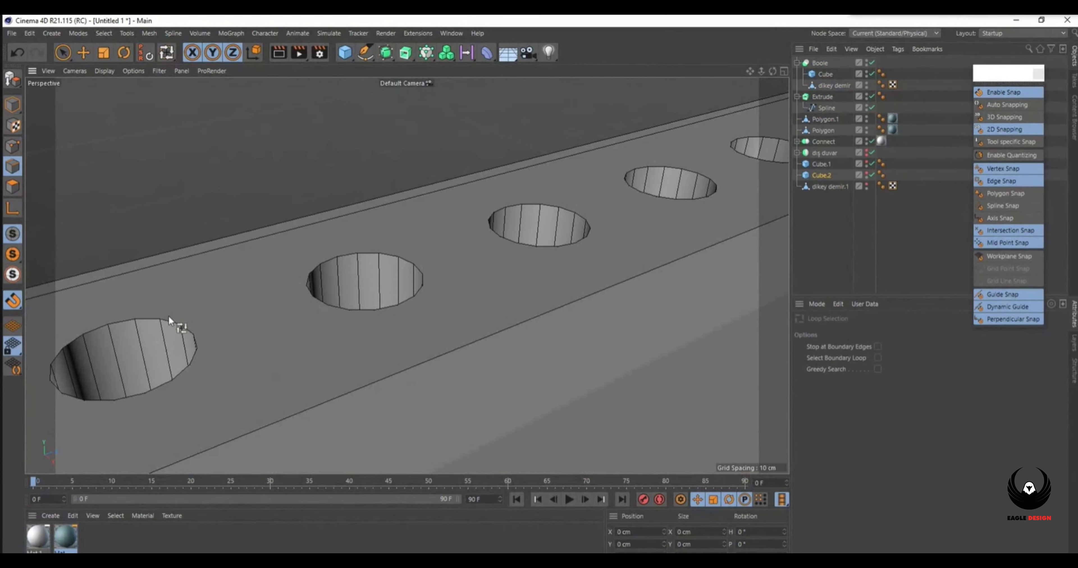
pyautogui.scroll(-4, 372, 274)
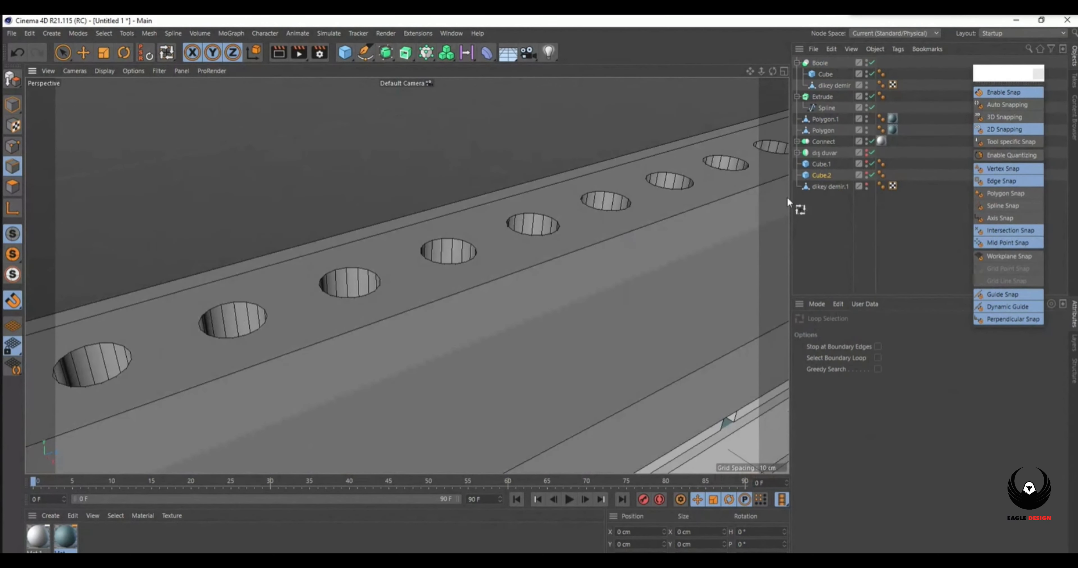
# Try to raise the Boole with the drilled rail, and undo the move.
pyautogui.click(821, 64)
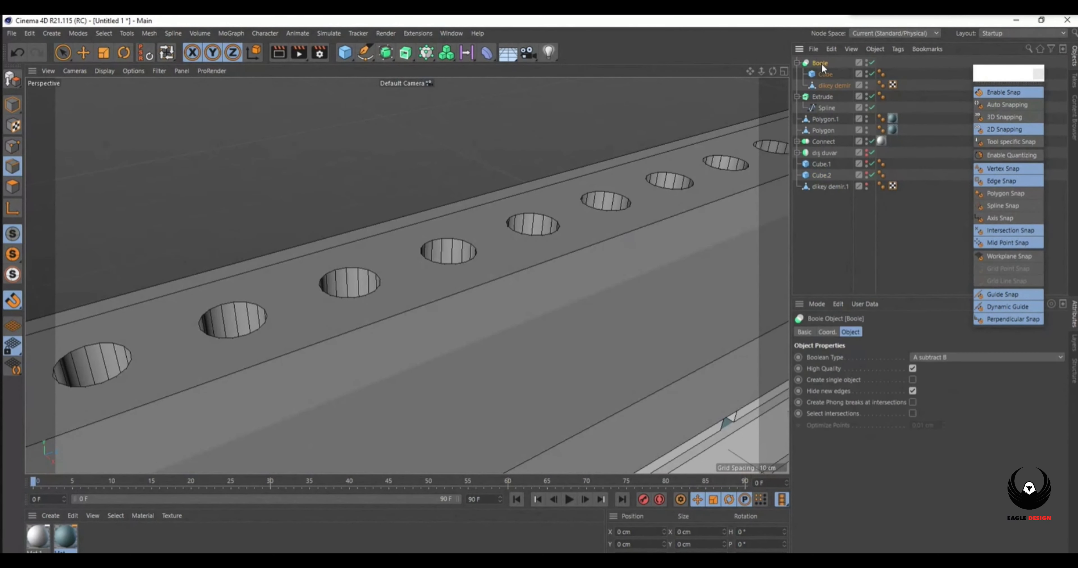
pyautogui.press('space')
pyautogui.scroll(-6, 396, 309)
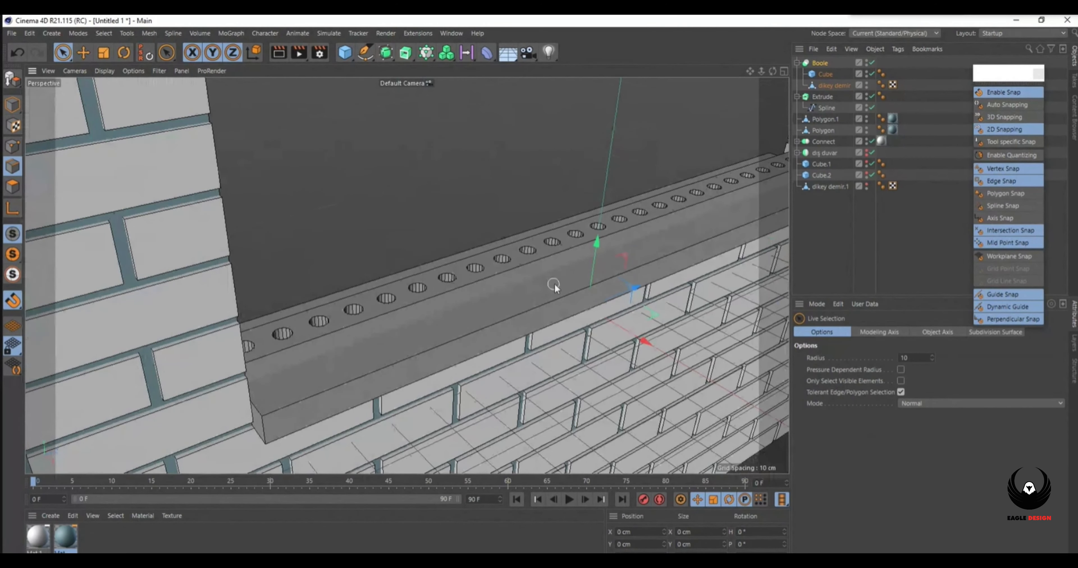
pyautogui.moveTo(596, 243); pyautogui.dragTo(601, 200)
pyautogui.hotkey('ctrl', 'z')
# Make the Boole editable and merge its cube and "dikey demir" parts with Connect Objects + Delete.
pyautogui.click(818, 63)
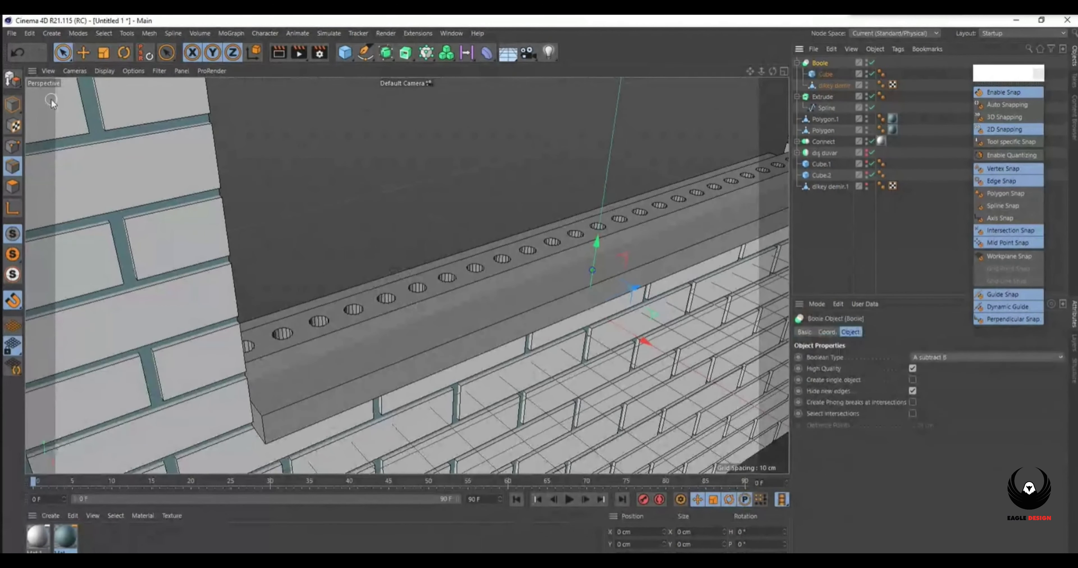
pyautogui.click(14, 79)
pyautogui.click(797, 63)
pyautogui.click(823, 74)
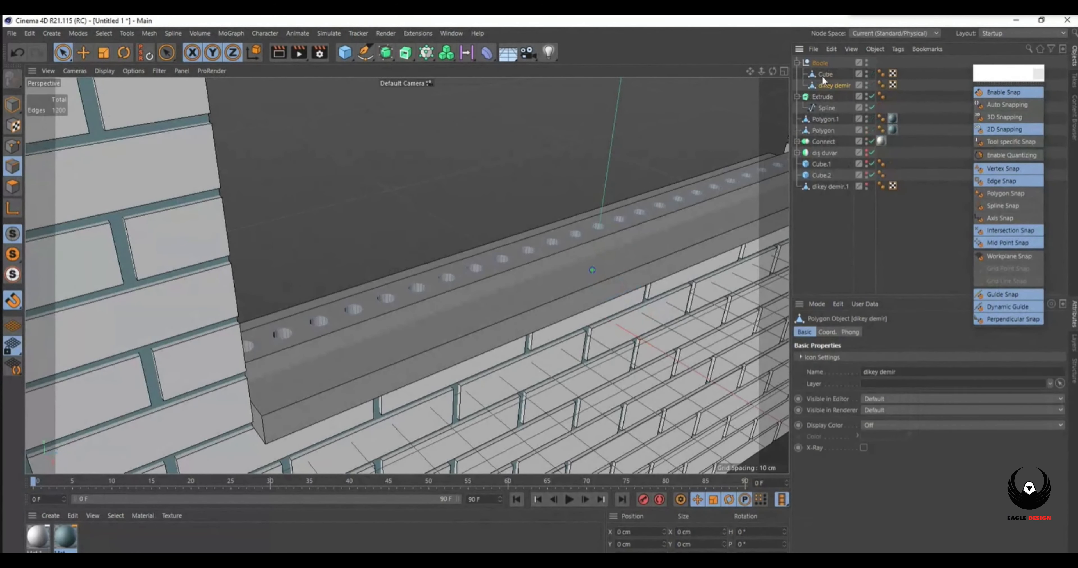
pyautogui.keyDown('ctrl'); pyautogui.click(827, 84); pyautogui.keyUp('ctrl')
pyautogui.rightClick(828, 84)
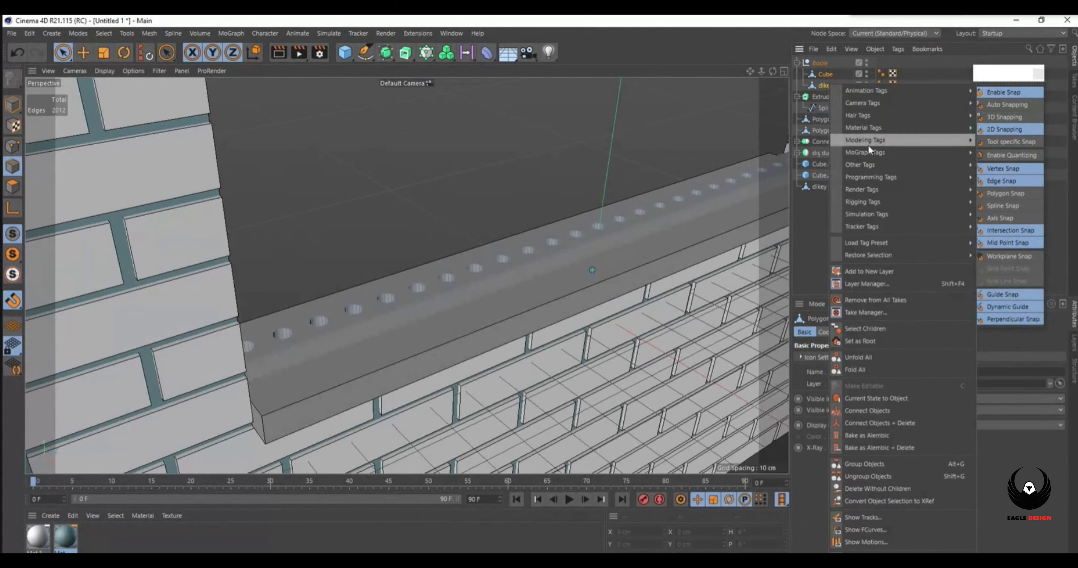
pyautogui.click(881, 422)
# Take the merged Cube out of the Boole null and delete the leftover null.
pyautogui.moveTo(826, 244); pyautogui.dragTo(826, 243)
pyautogui.click(824, 64)
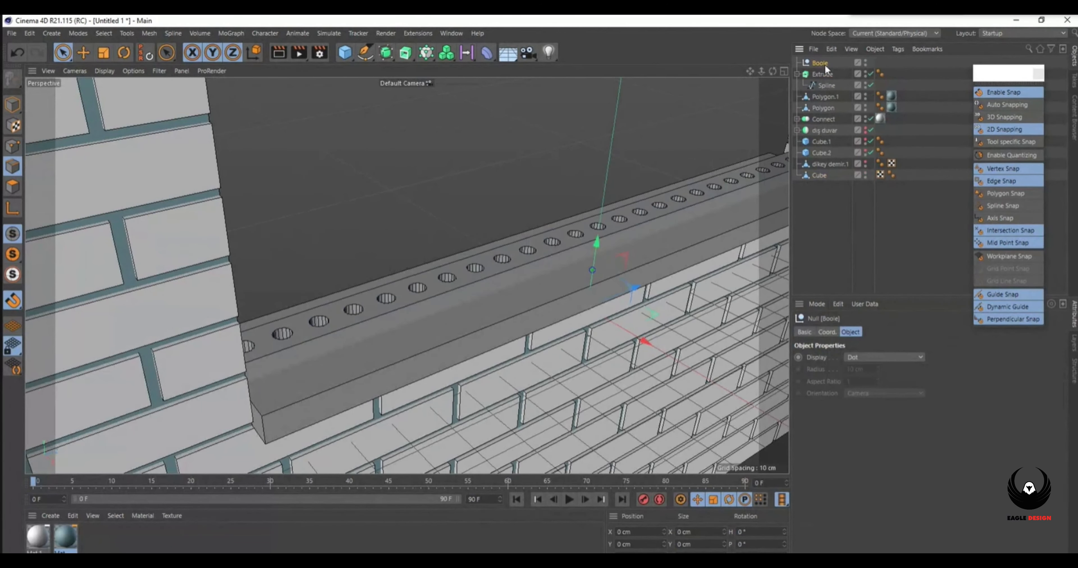
pyautogui.press('Delete')
# Loop-select the upper rim edges of five neighbouring holes on the merged rail.
pyautogui.click(818, 164)
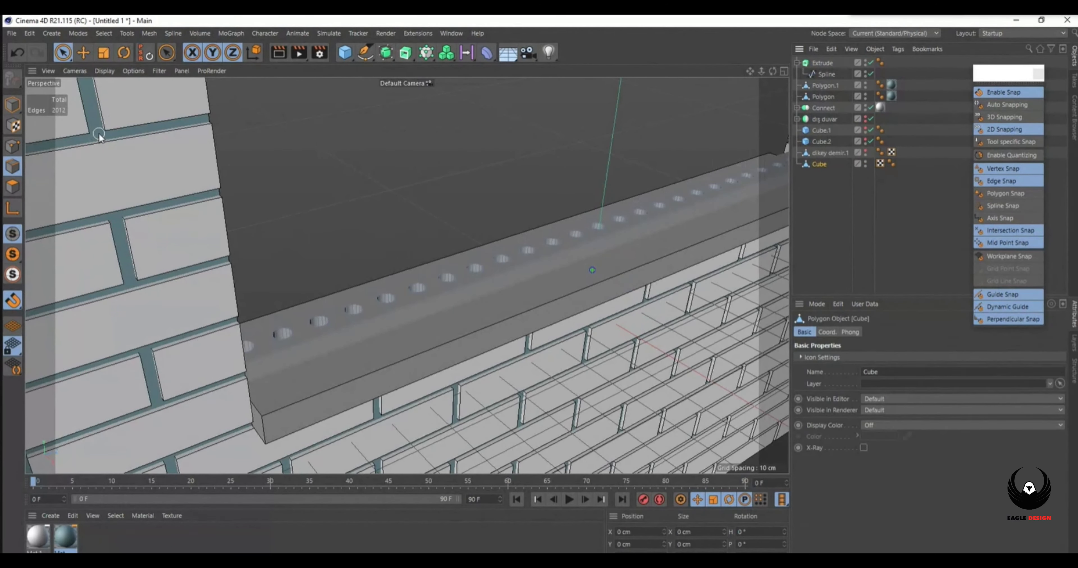
pyautogui.press('u')
pyautogui.press('l')
pyautogui.scroll(5, 385, 305)
pyautogui.click(395, 307)
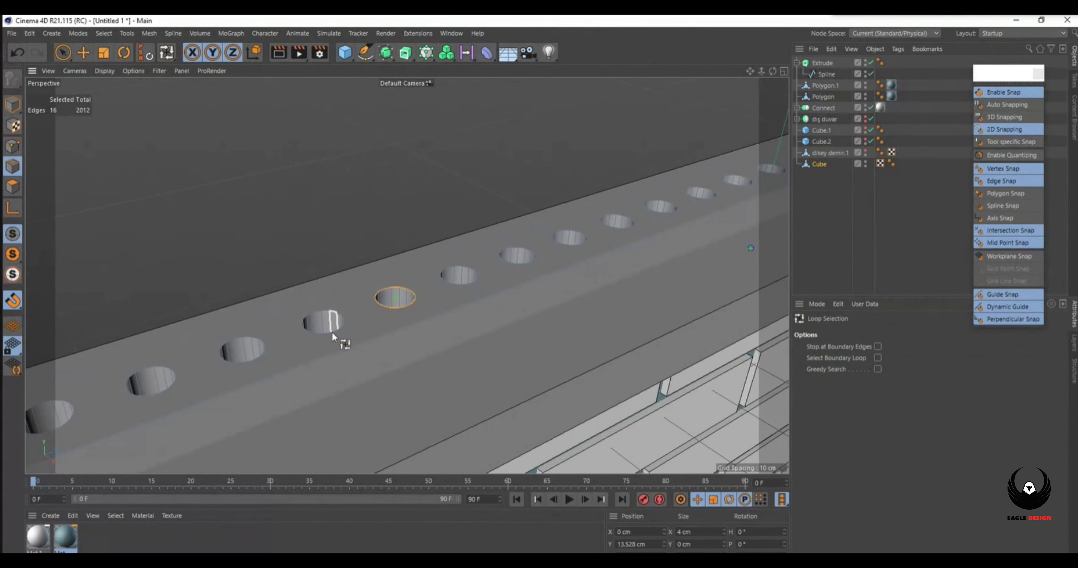
pyautogui.scroll(3, 337, 311)
pyautogui.click(336, 320)
pyautogui.keyDown('shift'); pyautogui.click(132, 382); pyautogui.keyUp('shift')
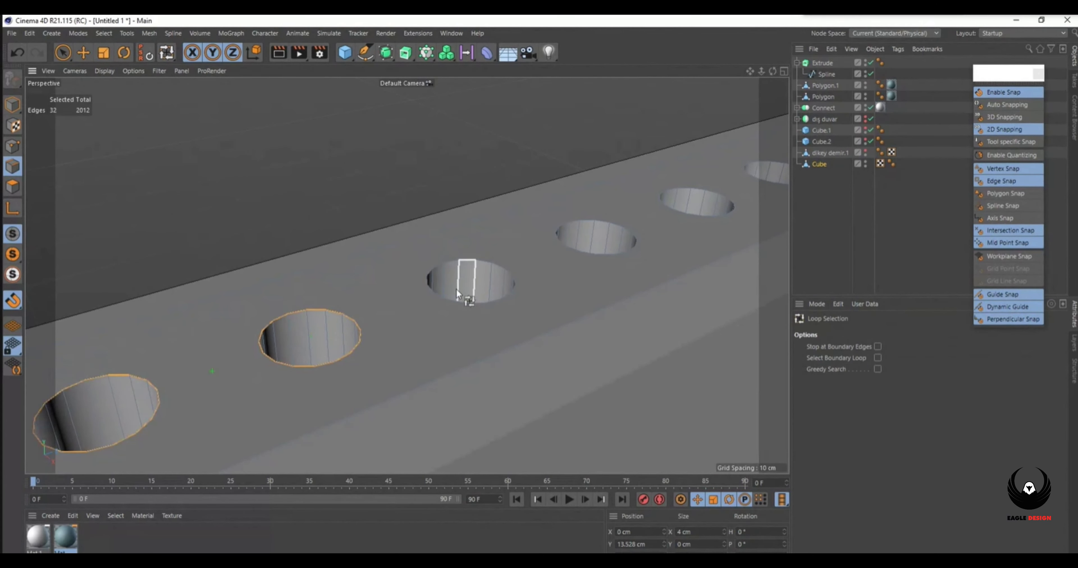
pyautogui.keyDown('shift'); pyautogui.click(465, 265); pyautogui.keyUp('shift')
pyautogui.keyDown('shift'); pyautogui.click(590, 223); pyautogui.keyUp('shift')
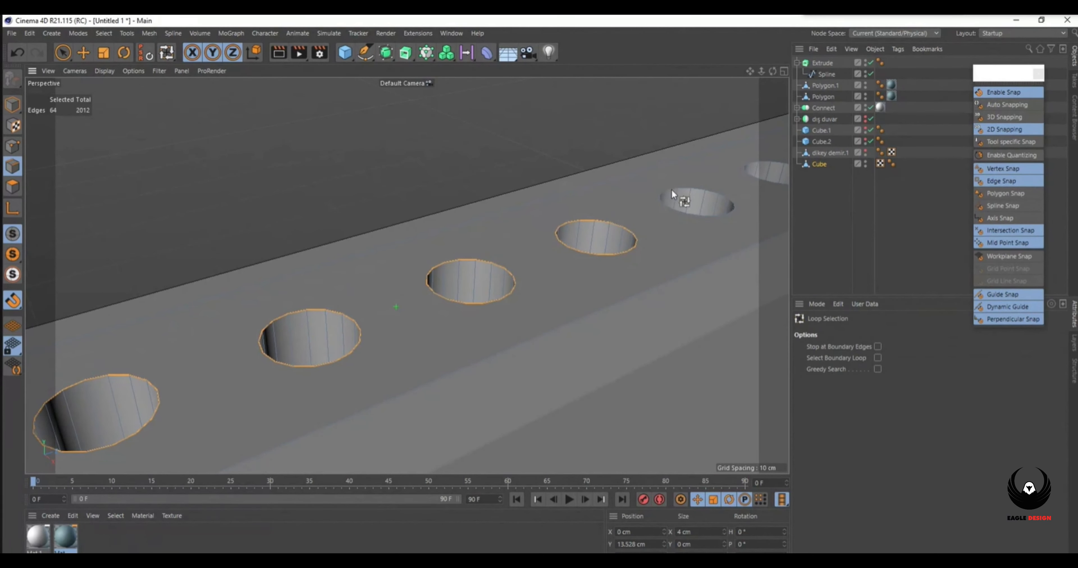
pyautogui.keyDown('shift'); pyautogui.click(671, 191); pyautogui.keyUp('shift')
# Try a bevel of about 1.43 cm on the selected hole rims, and undo it.
pyautogui.rightClick(409, 202)
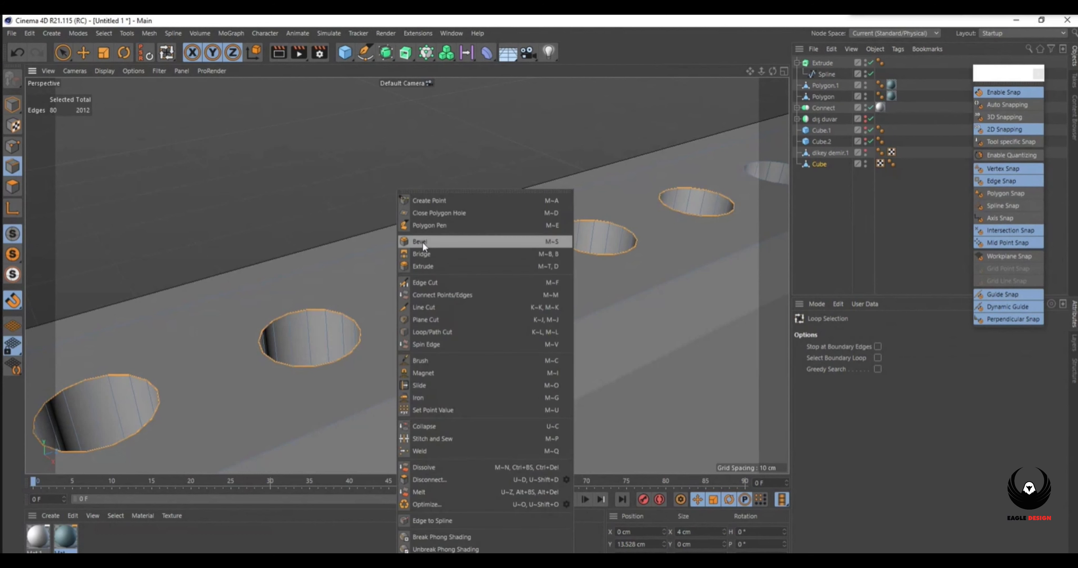
pyautogui.click(422, 242)
pyautogui.moveTo(543, 313); pyautogui.dragTo(544, 311)
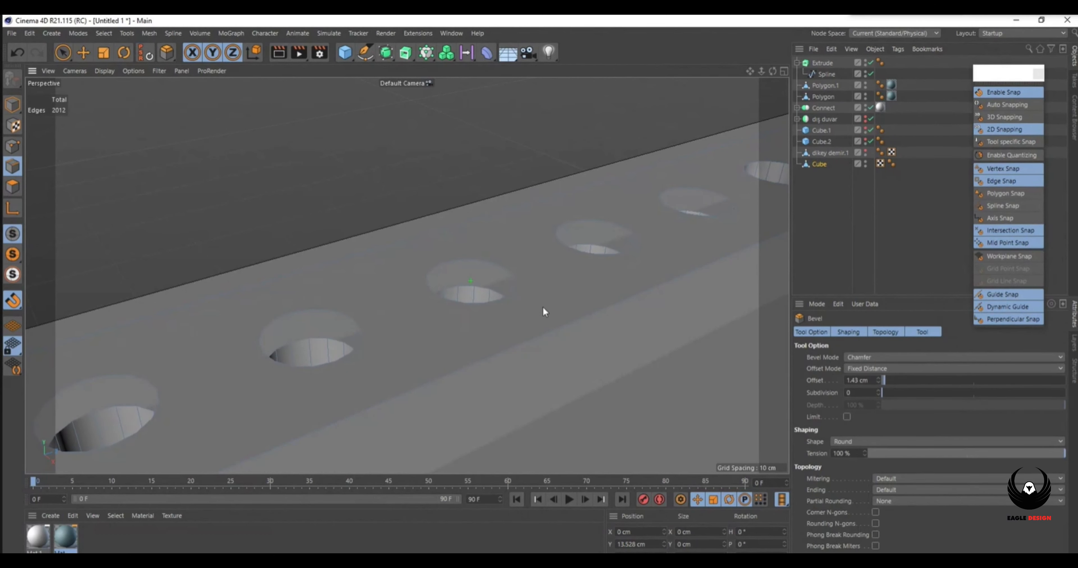
pyautogui.hotkey('ctrl', 'z')
# Run Optimize on the drilled rail's points to weld the duplicates.
pyautogui.click(13, 146)
pyautogui.rightClick(224, 195)
pyautogui.click(252, 523)
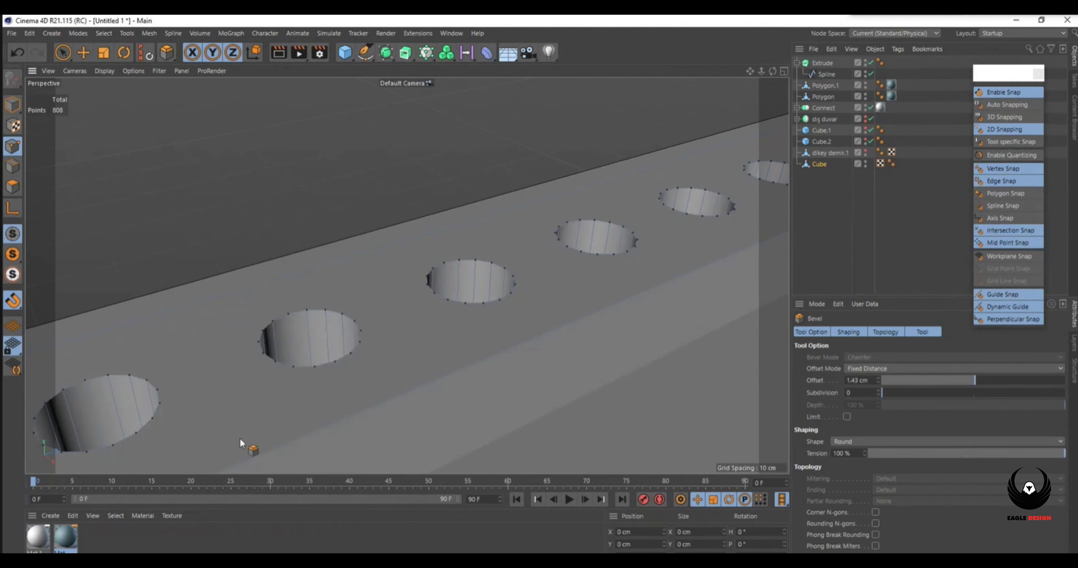
# Try beveling the five selected rims by about 0.35 cm, retry after undoing, and undo the second bevel.
pyautogui.click(13, 167)
pyautogui.moveTo(543, 306); pyautogui.dragTo(546, 307)
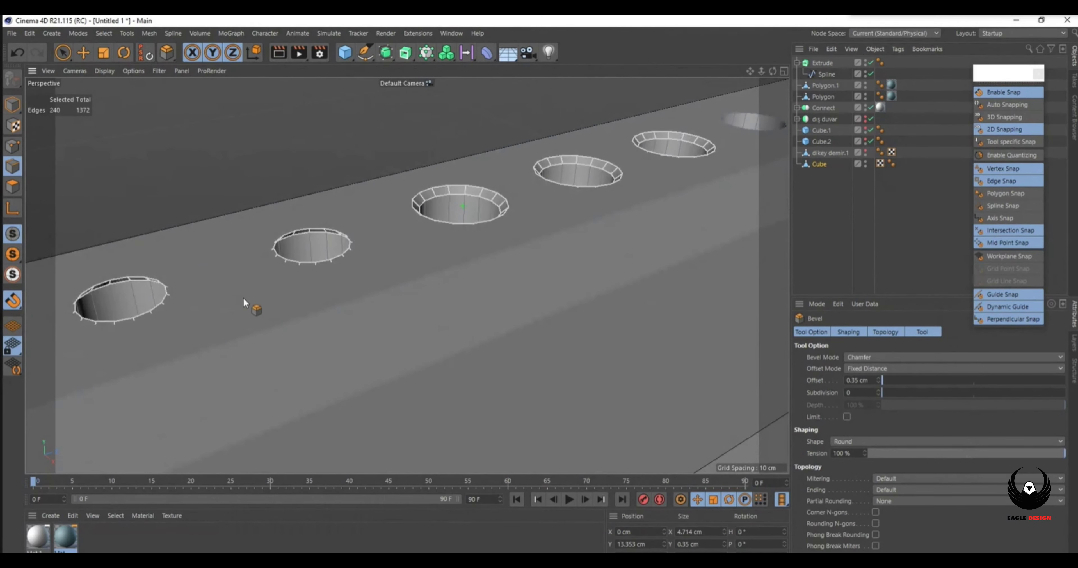
pyautogui.hotkey('ctrl', 'z')
pyautogui.press('space')
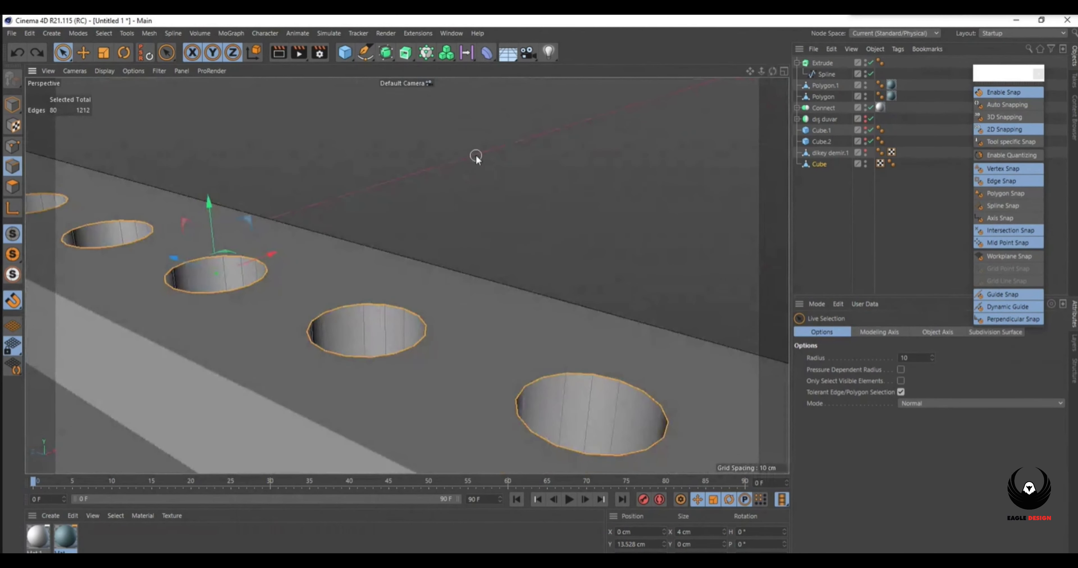
pyautogui.rightClick(439, 162)
pyautogui.click(468, 214)
pyautogui.moveTo(542, 308); pyautogui.dragTo(542, 305)
pyautogui.hotkey('ctrl', 'z')
# Select only the upper rims of two neighbouring holes and run Optimize on the rail.
pyautogui.press('space')
pyautogui.moveTo(425, 359)
pyautogui.keyDown('alt'); pyautogui.mouseDown()
pyautogui.moveTo(319, 345)
pyautogui.moveTo(222, 278)
pyautogui.mouseUp(); pyautogui.keyUp('alt')
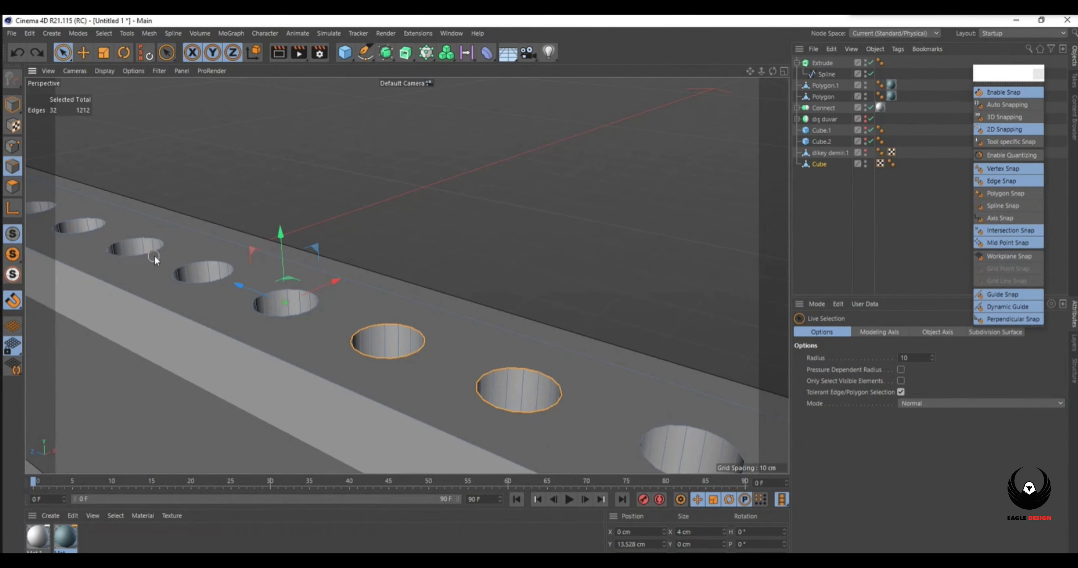
pyautogui.rightClick(521, 244)
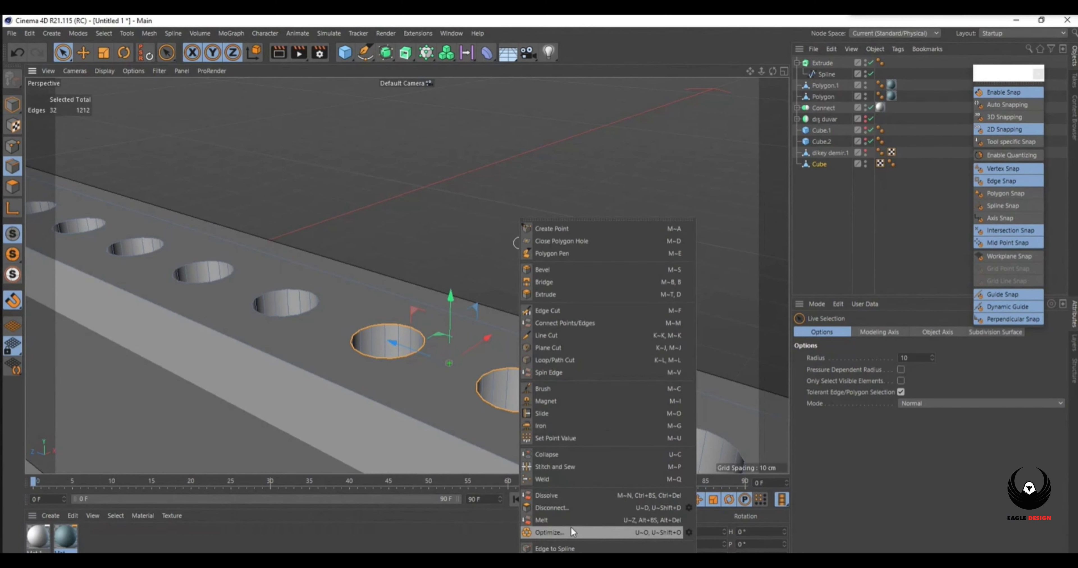
pyautogui.click(579, 533)
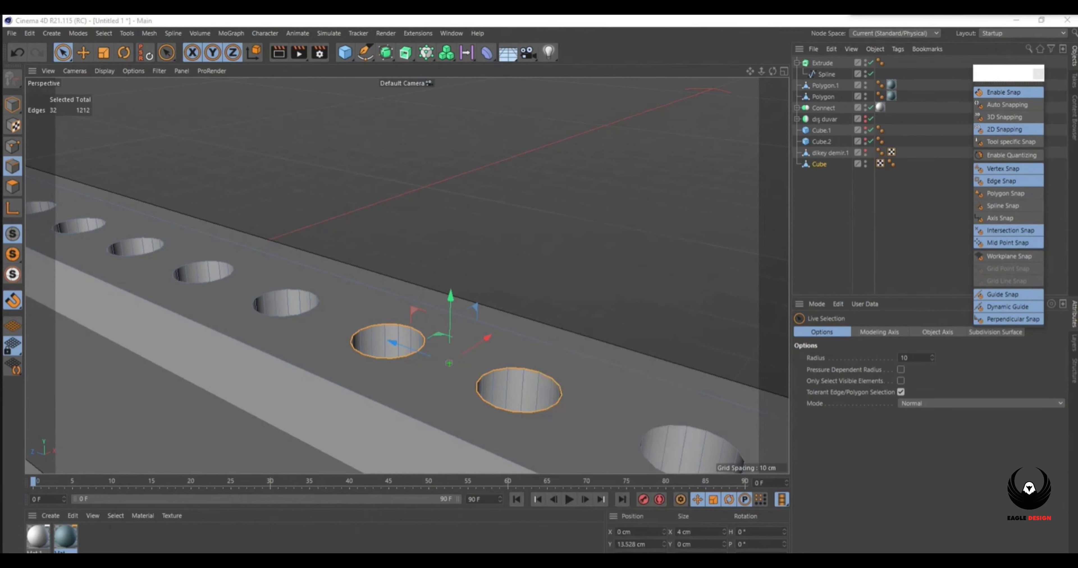
# Bevel the two selected hole rims of the drilled rail with a 0.001 cm offset.
pyautogui.rightClick(421, 218)
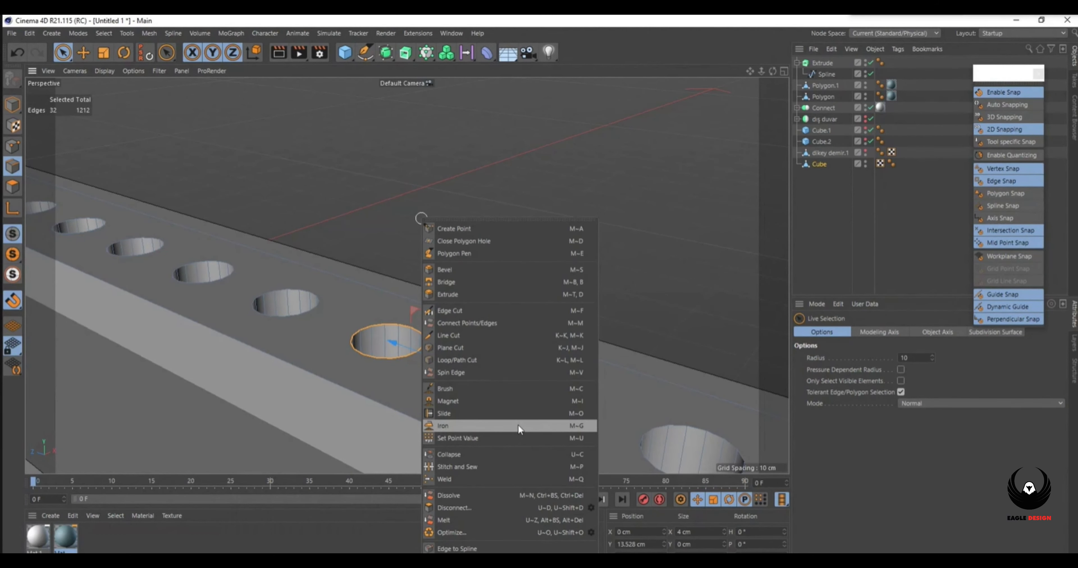
pyautogui.click(448, 269)
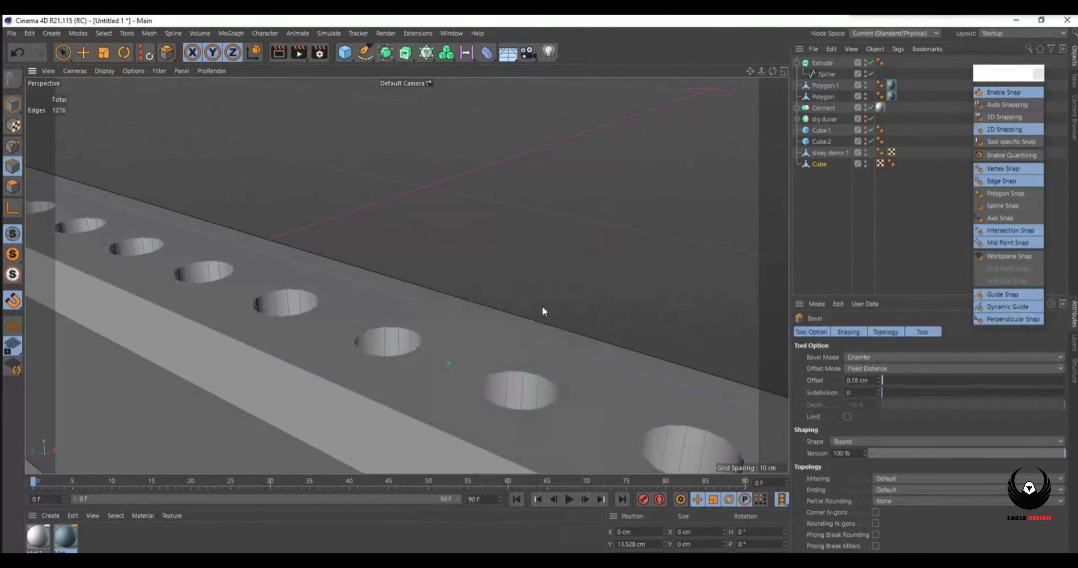
pyautogui.scroll(-10, 504, 303)
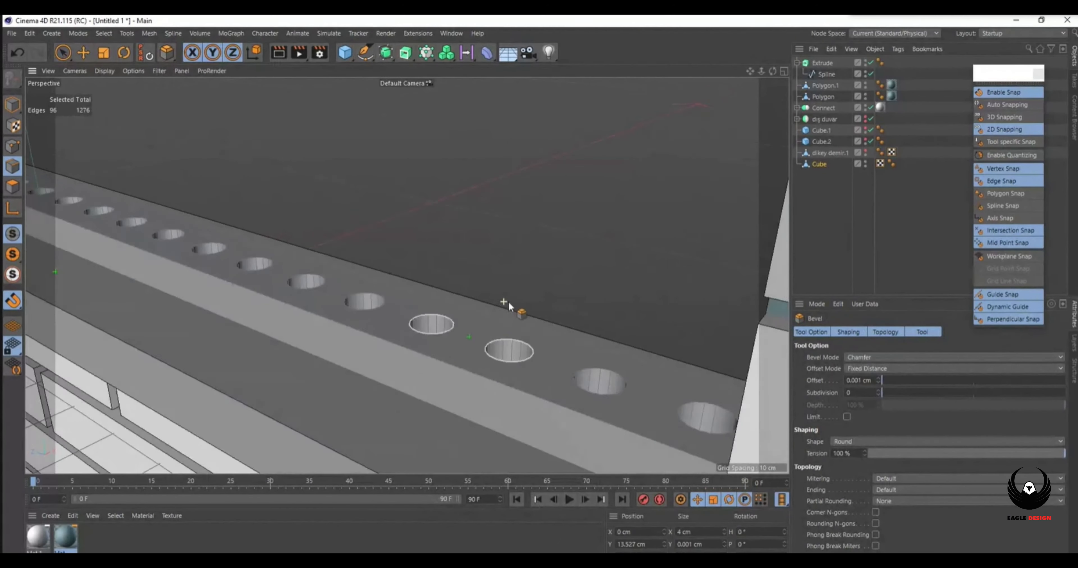
# Make the vertical railing bars visible again and return to working on whole objects in Model mode.
pyautogui.click(865, 151)
pyautogui.scroll(-10, 430, 318)
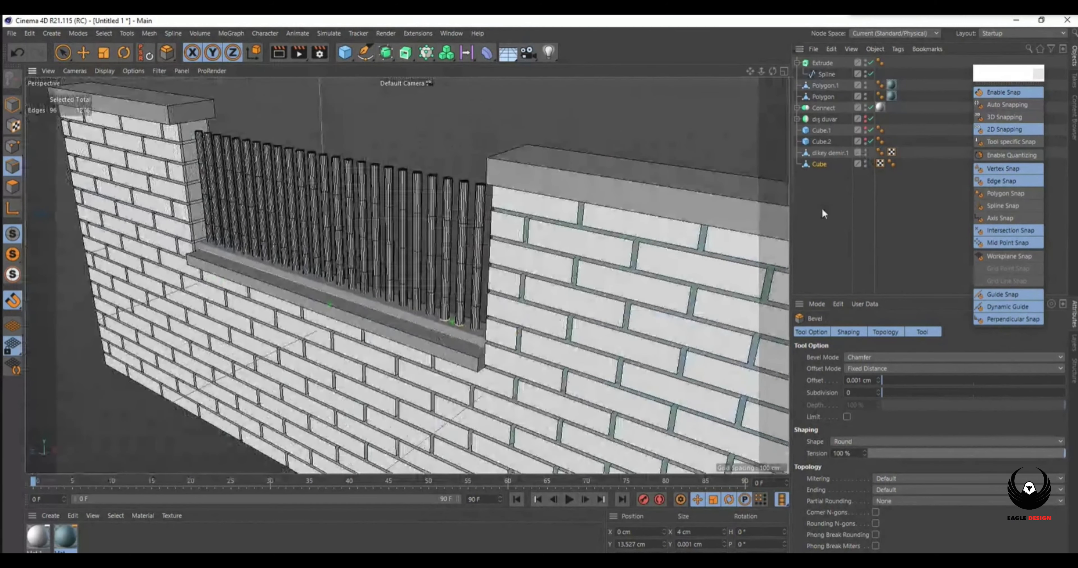
pyautogui.click(825, 64)
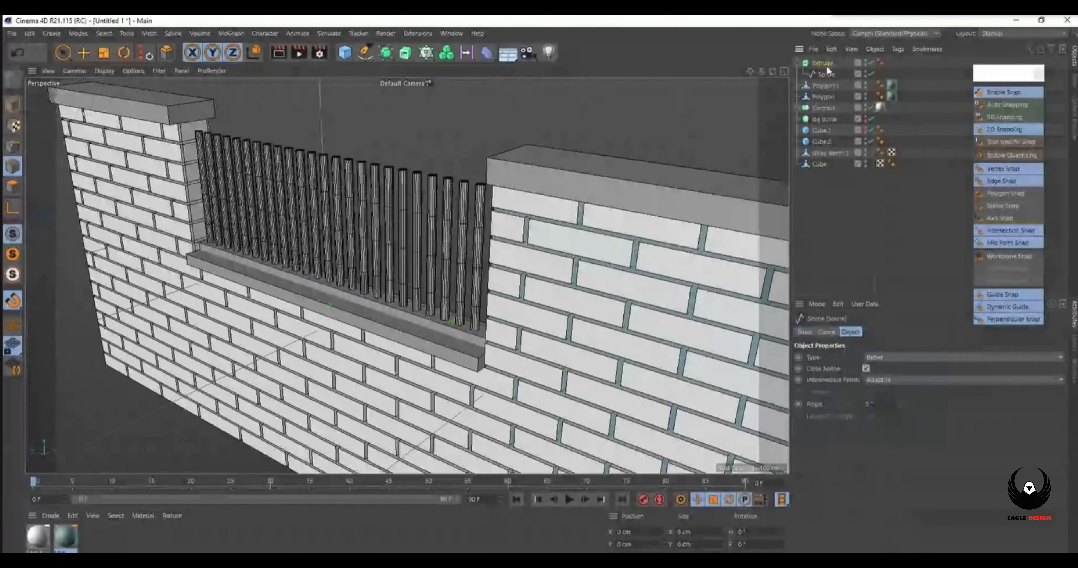
pyautogui.click(823, 86)
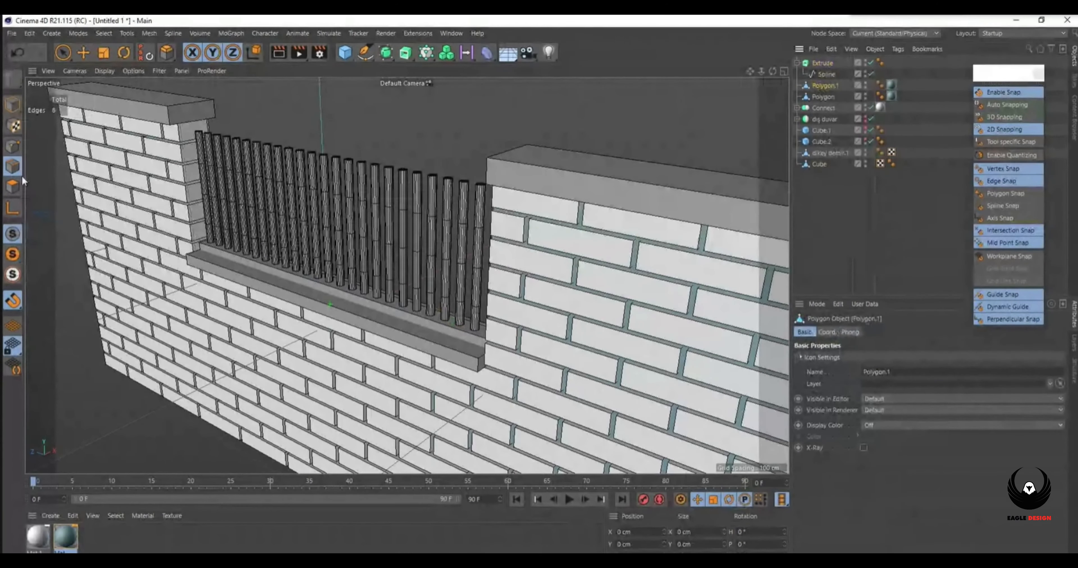
pyautogui.scroll(3, 425, 321)
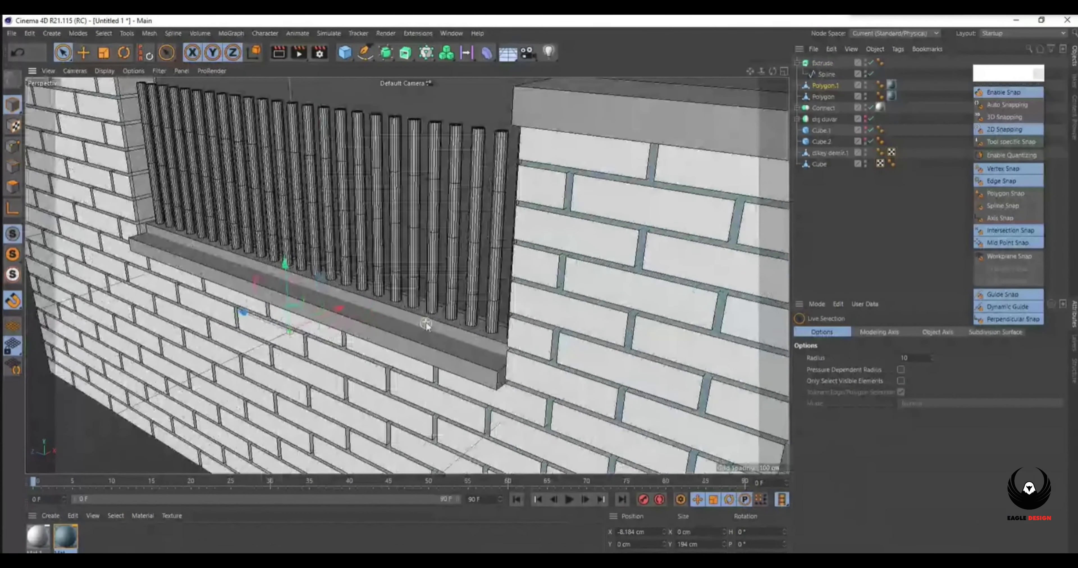
pyautogui.moveTo(425, 322); pyautogui.dragTo(445, 326)
# Duplicate the drilled rail straight up above the bars, to a Y position of about 100 cm.
pyautogui.click(831, 152)
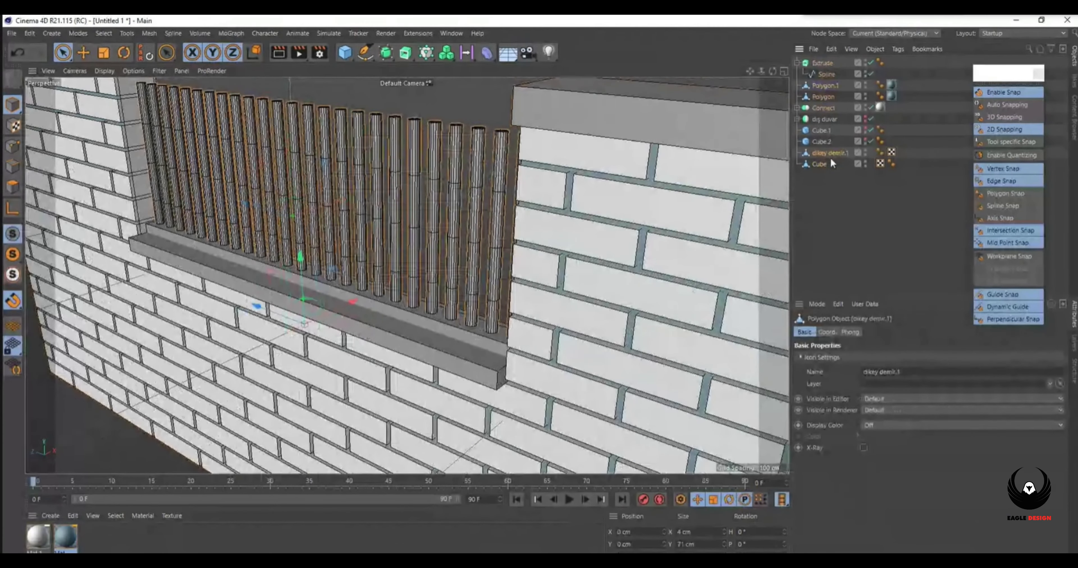
pyautogui.click(821, 165)
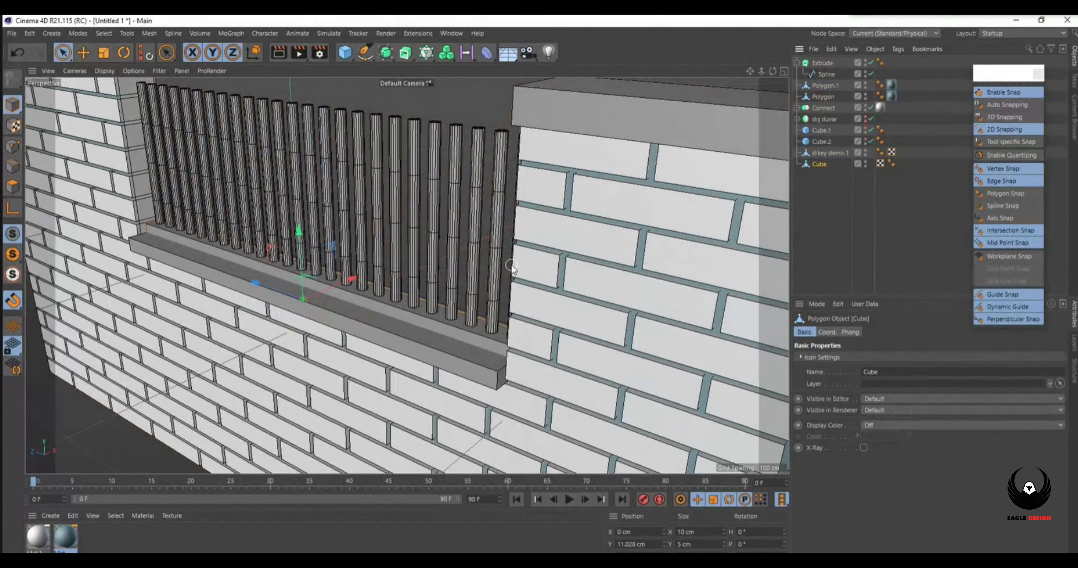
pyautogui.scroll(-5, 394, 329)
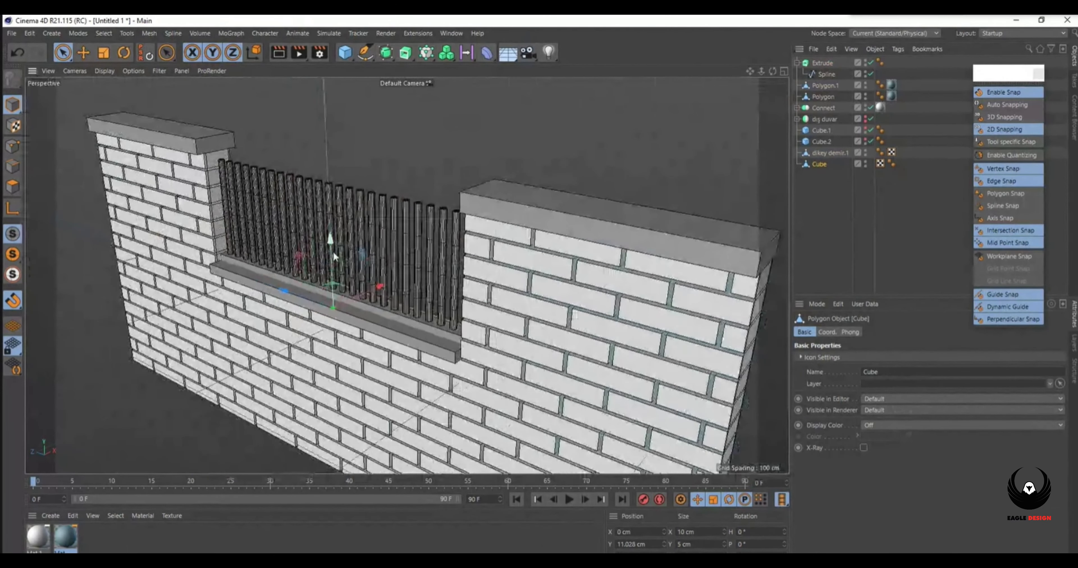
pyautogui.keyDown('ctrl'); pyautogui.moveTo(329, 251); pyautogui.dragTo(334, 102); pyautogui.keyUp('ctrl')
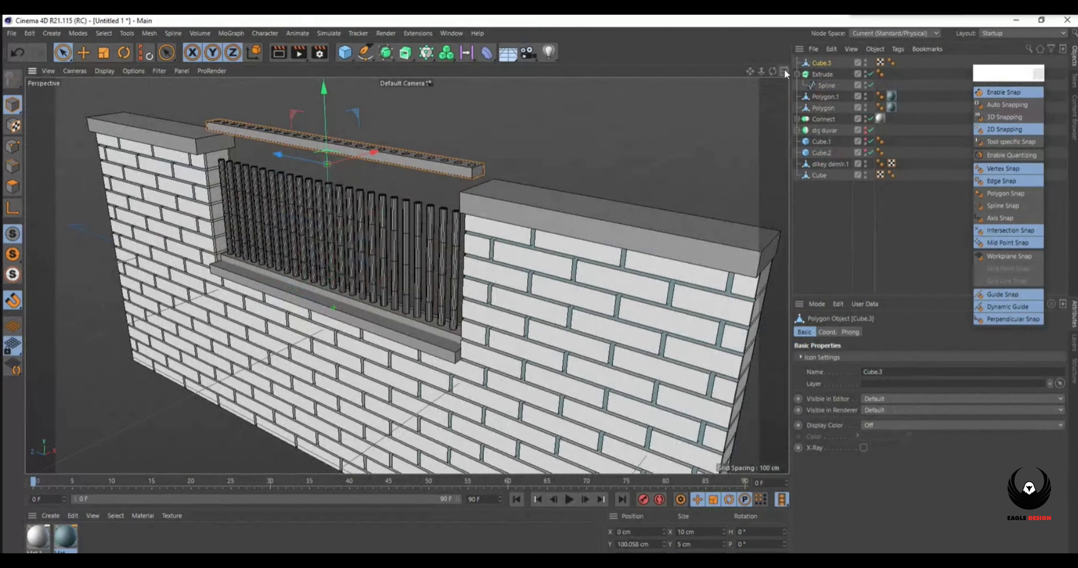
# Lower the duplicated rail vertically so the bars pass through it just below their tops.
pyautogui.click(784, 71)
pyautogui.scroll(5, 552, 363)
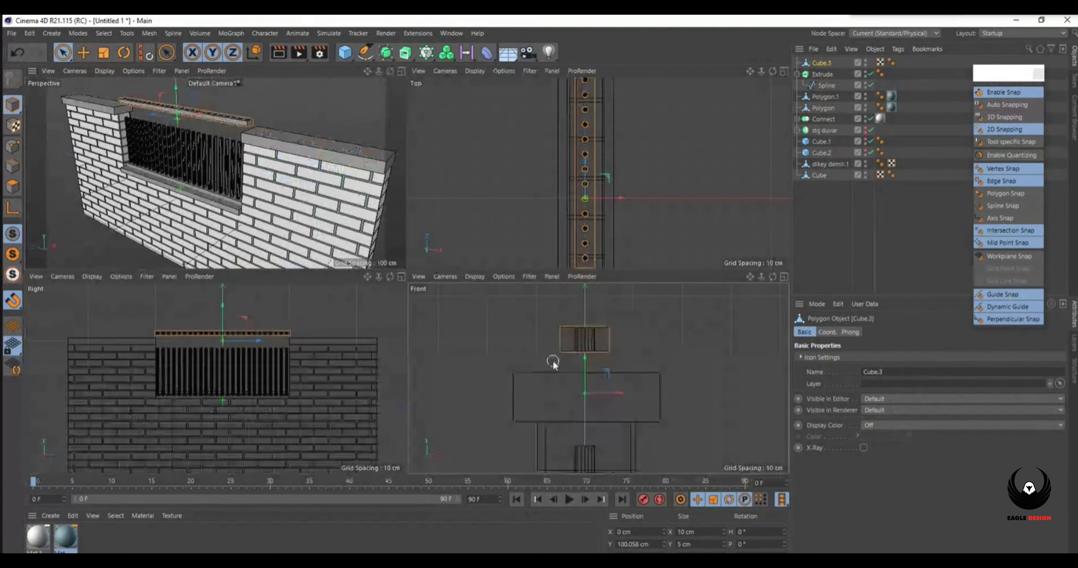
pyautogui.press('r')
pyautogui.moveTo(578, 368); pyautogui.dragTo(603, 451)
pyautogui.scroll(-3, 552, 342)
pyautogui.press('space')
pyautogui.moveTo(176, 144); pyautogui.dragTo(164, 190)
pyautogui.scroll(8, 184, 115)
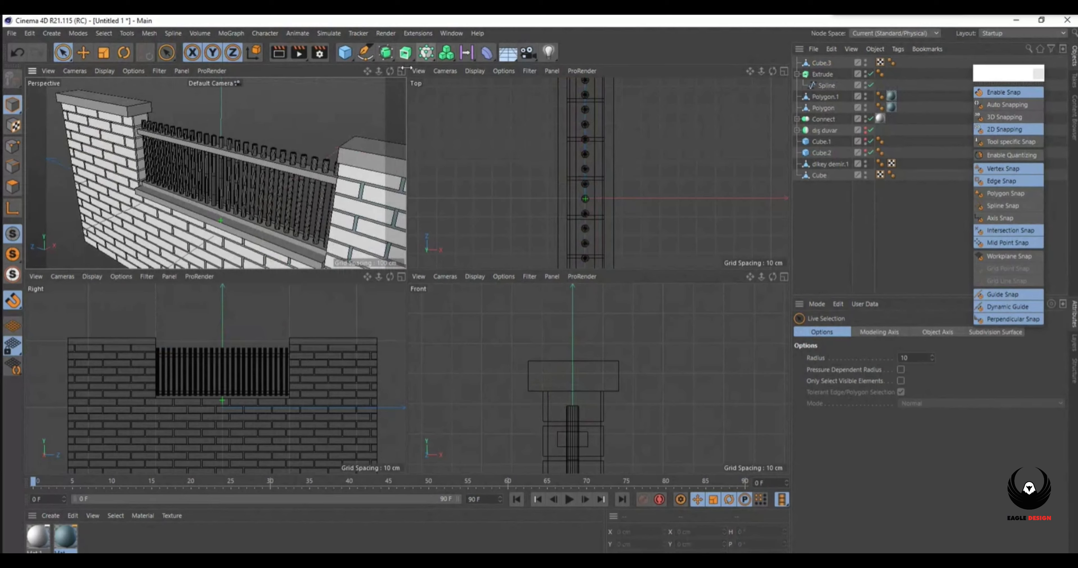
# Render a preview of the wall and railing in the perspective view to check the two rails and bars.
pyautogui.click(400, 71)
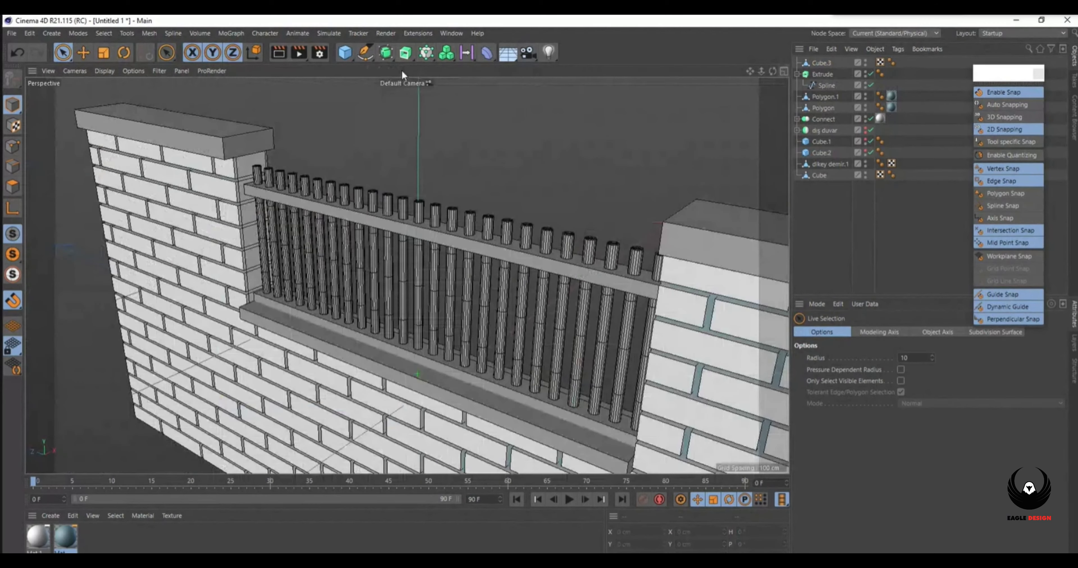
pyautogui.scroll(5, 542, 307)
pyautogui.scroll(-3, 542, 306)
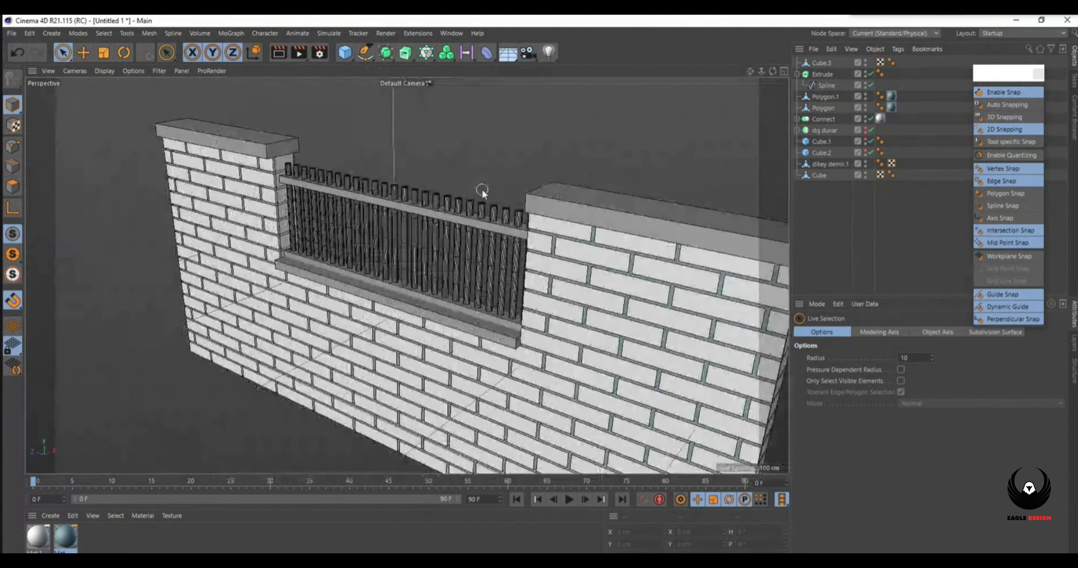
pyautogui.click(279, 53)
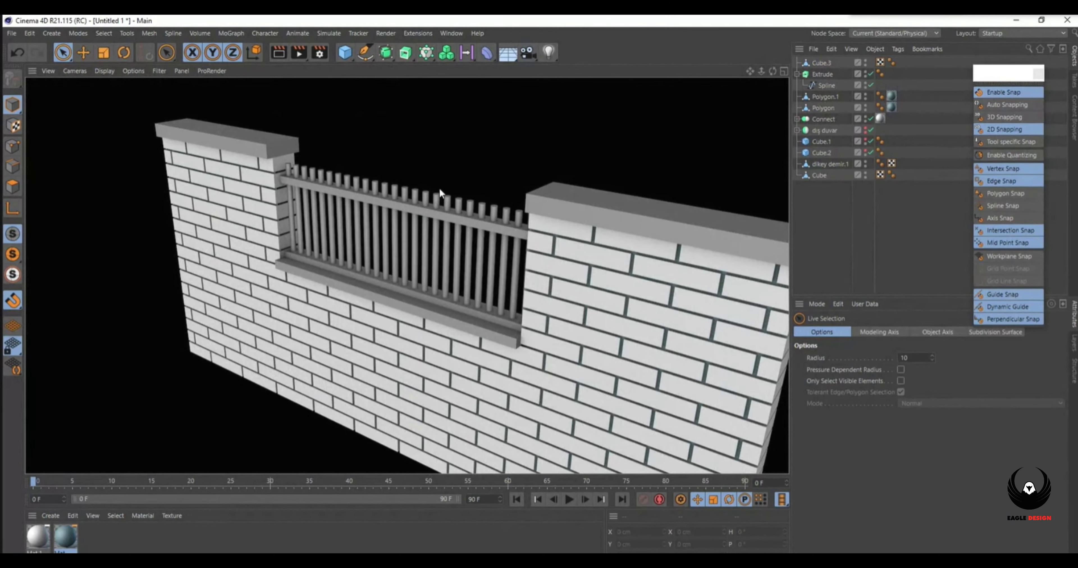
pyautogui.scroll(5, 445, 207)
pyautogui.scroll(-4, 442, 213)
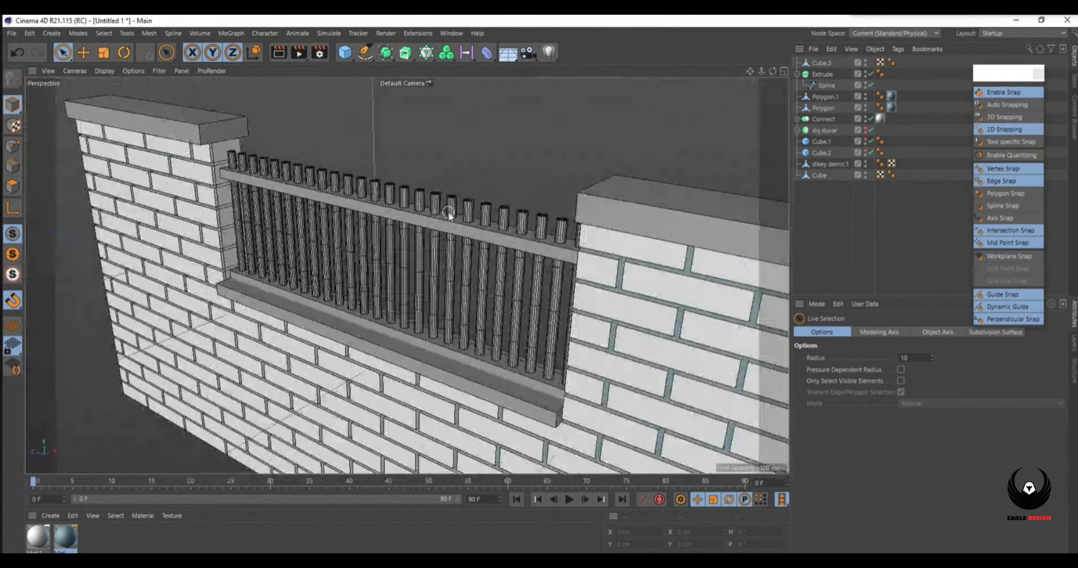
pyautogui.scroll(-5, 449, 211)
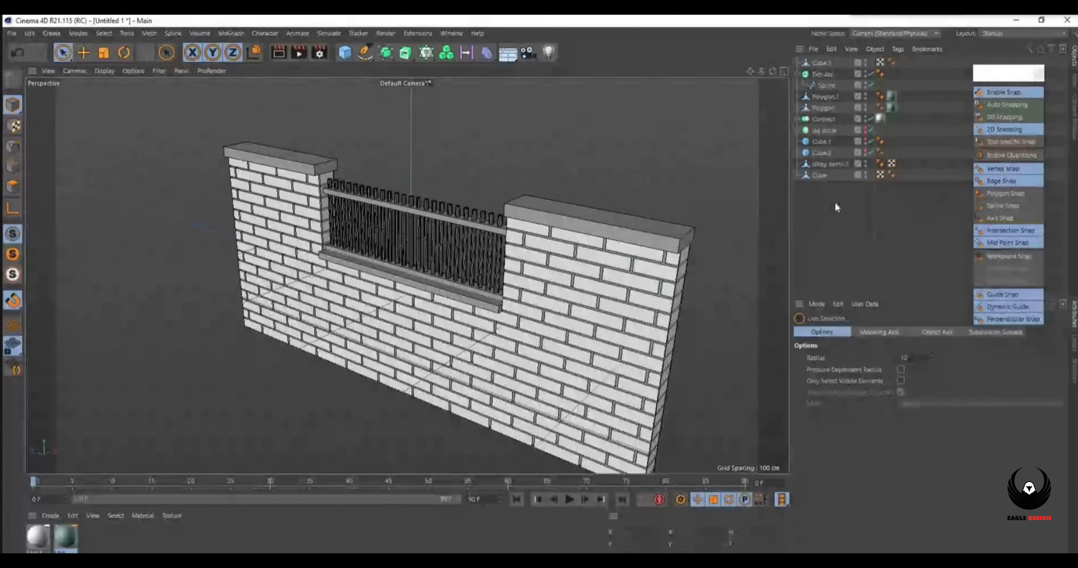
pyautogui.moveTo(825, 215); pyautogui.dragTo(794, 57)
pyautogui.click(821, 238)
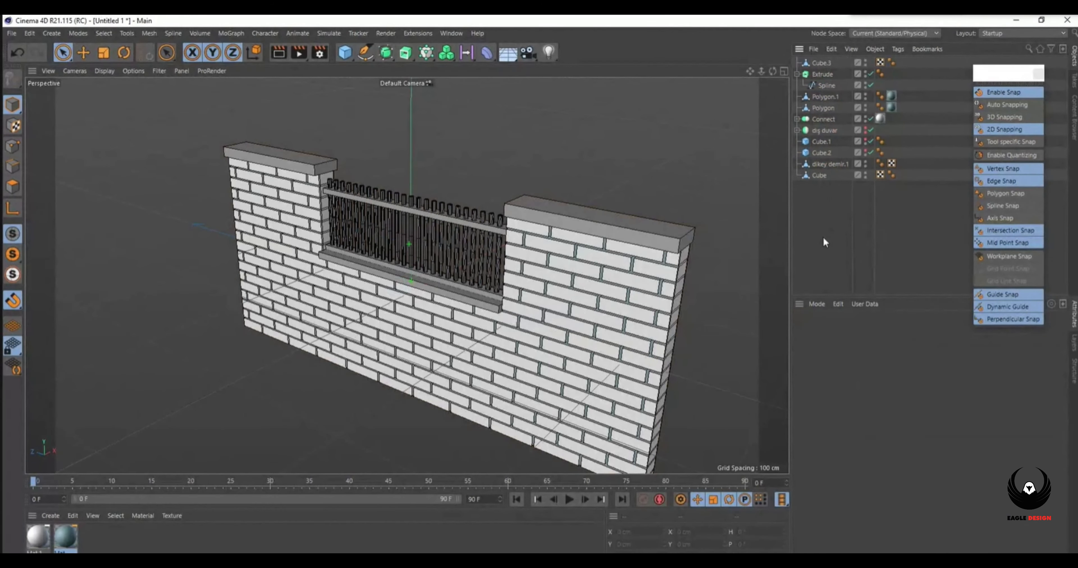